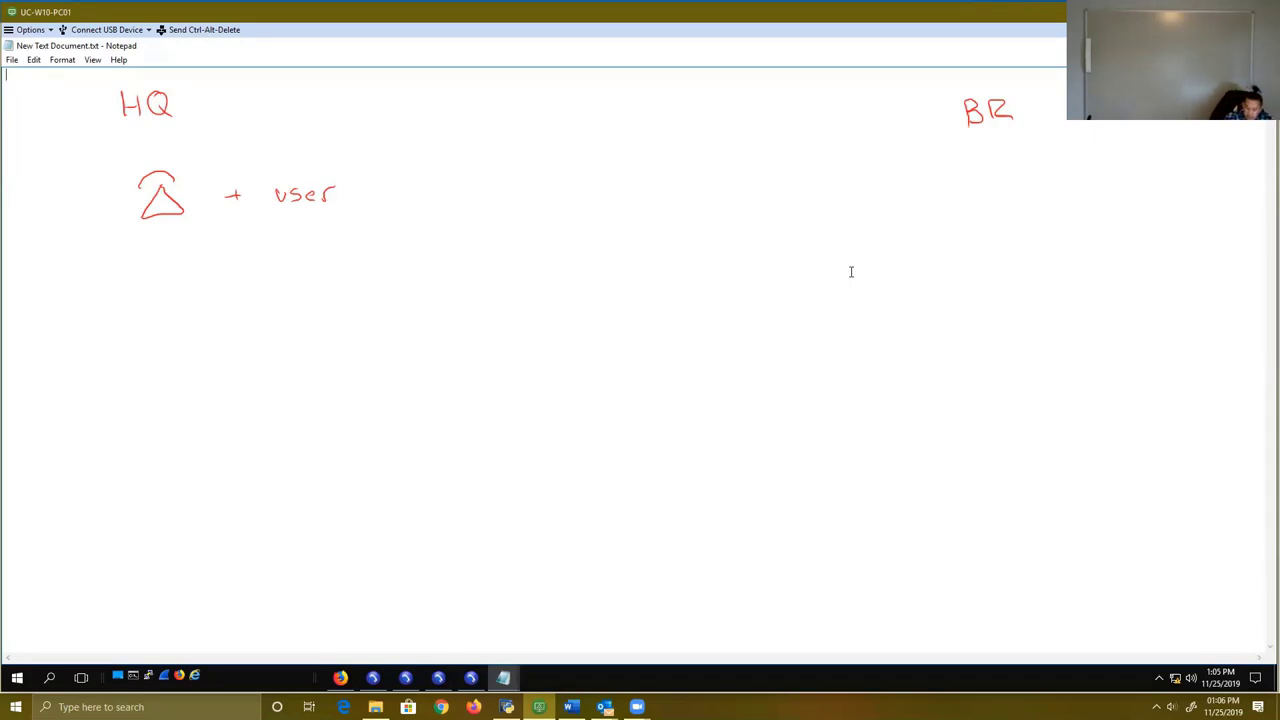
Draw a line from the user to BR, sketch a BR phone, and label the HQ phone 2001
left_click_drag(352, 196, 853, 180)
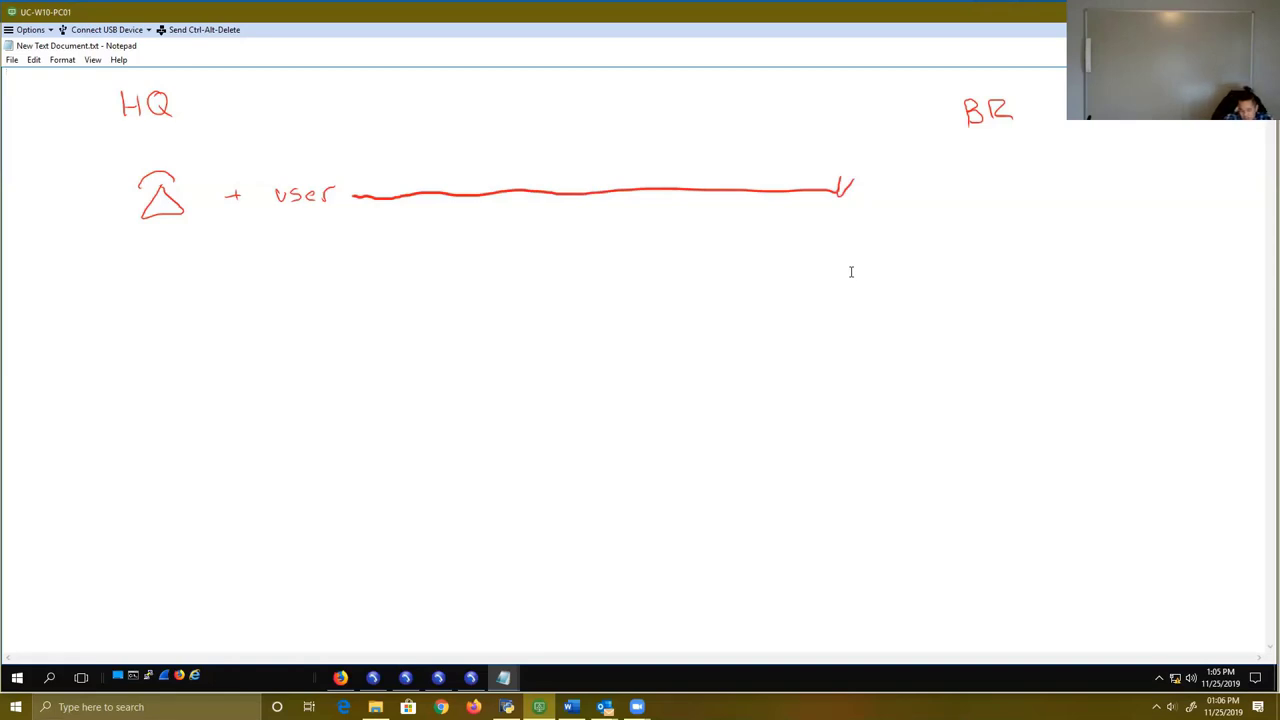
left_click_drag(995, 183, 1011, 169)
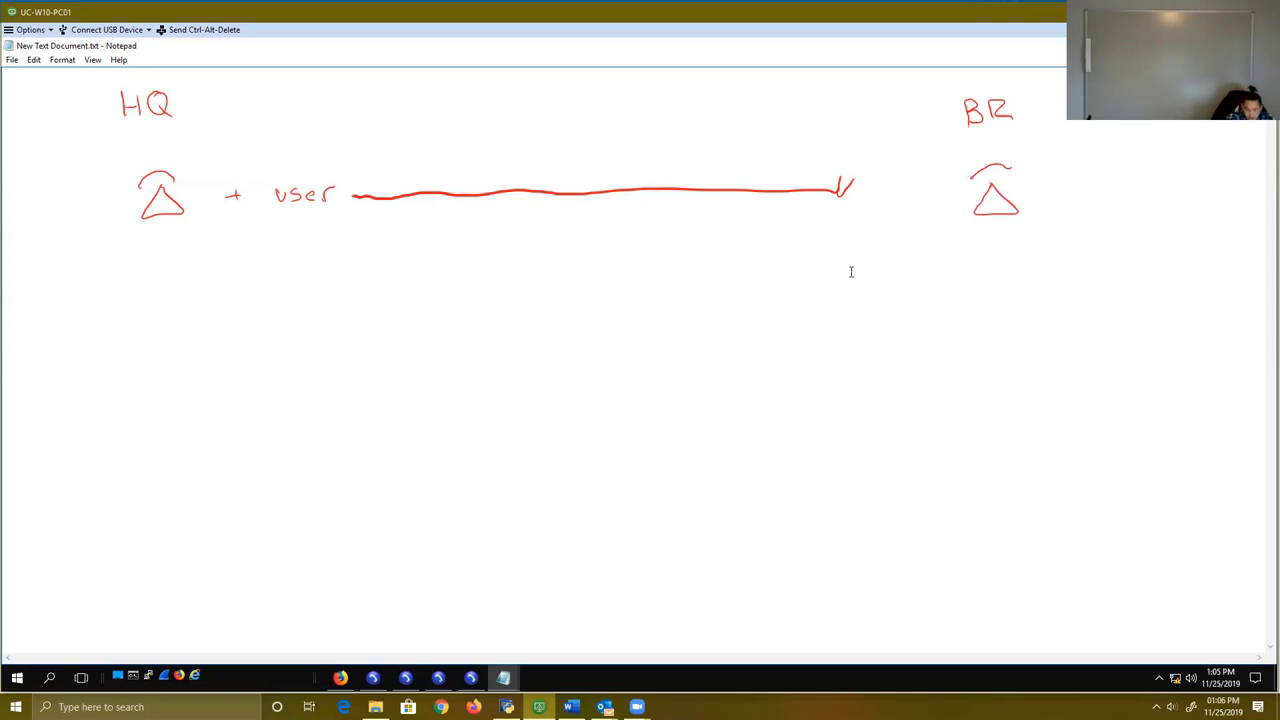
left_click_drag(134, 237, 174, 246)
left_click_drag(181, 233, 183, 247)
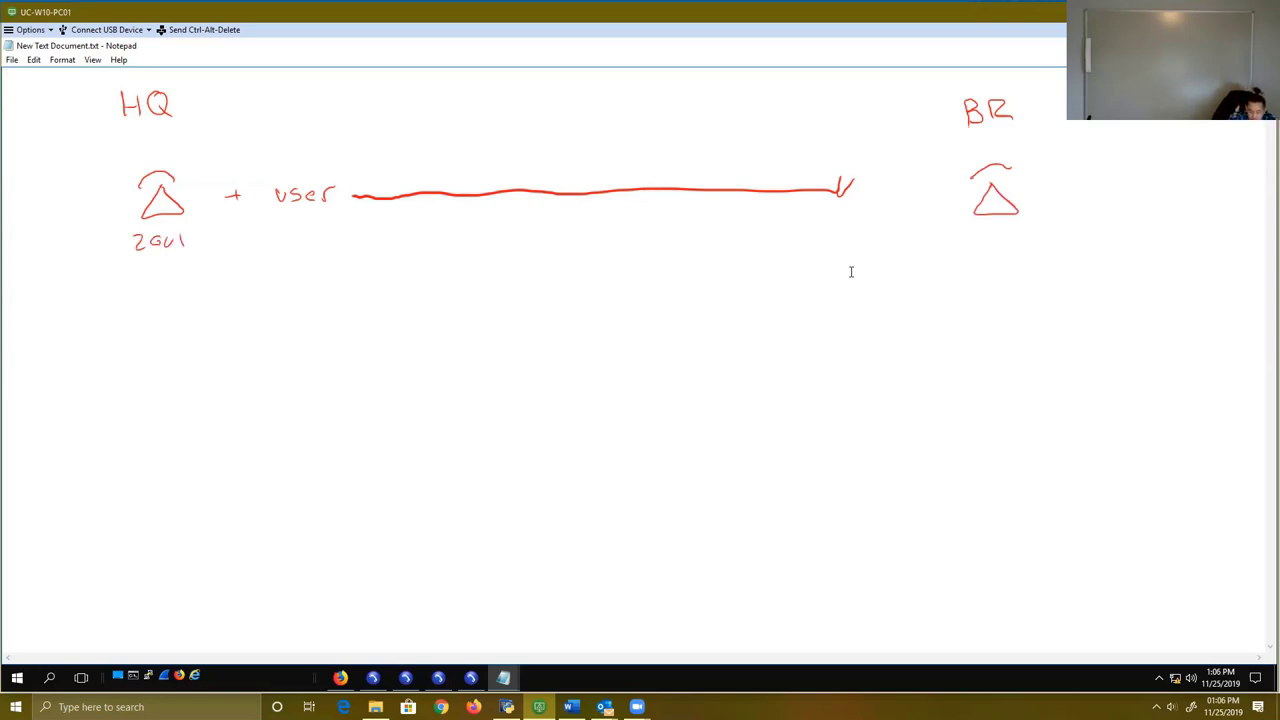
Label the BR phone 2002 and write 'login' beside it
left_click_drag(978, 231, 999, 234)
left_click_drag(1014, 233, 1048, 236)
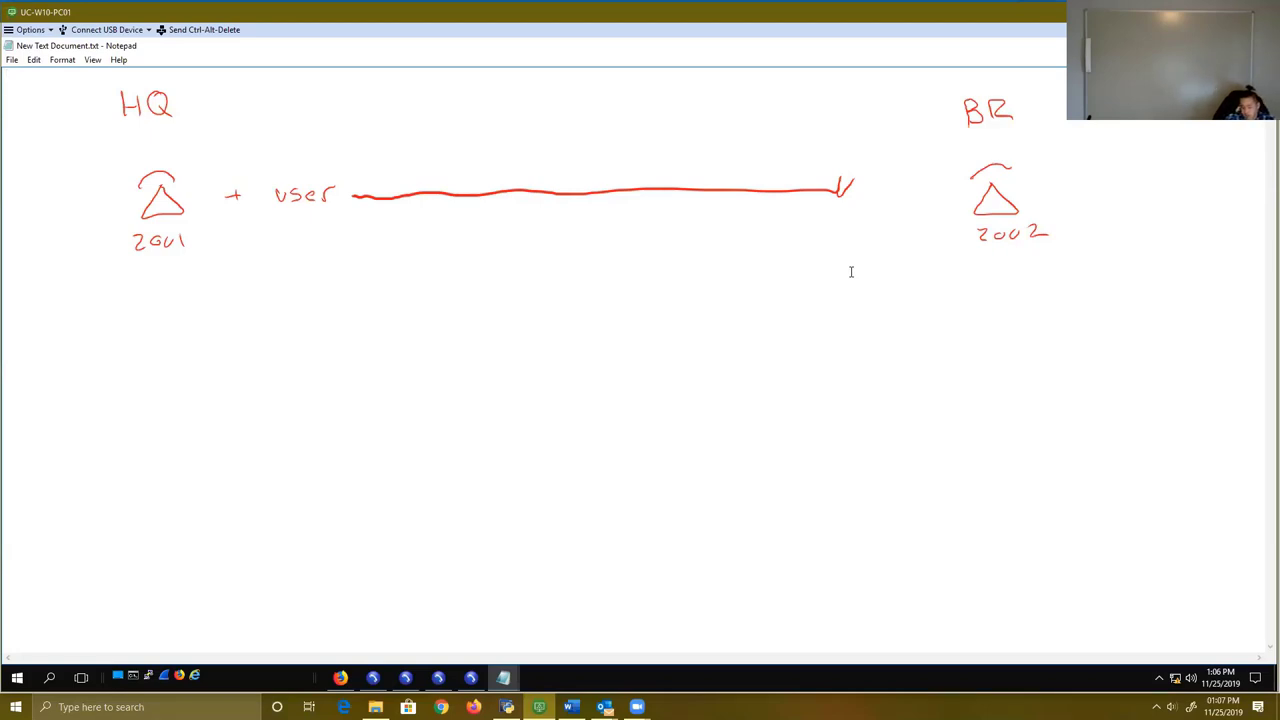
mouse_move(1062, 178)
left_mouse_down()
mouse_move(1083, 207)
mouse_move(1125, 194)
left_mouse_up()
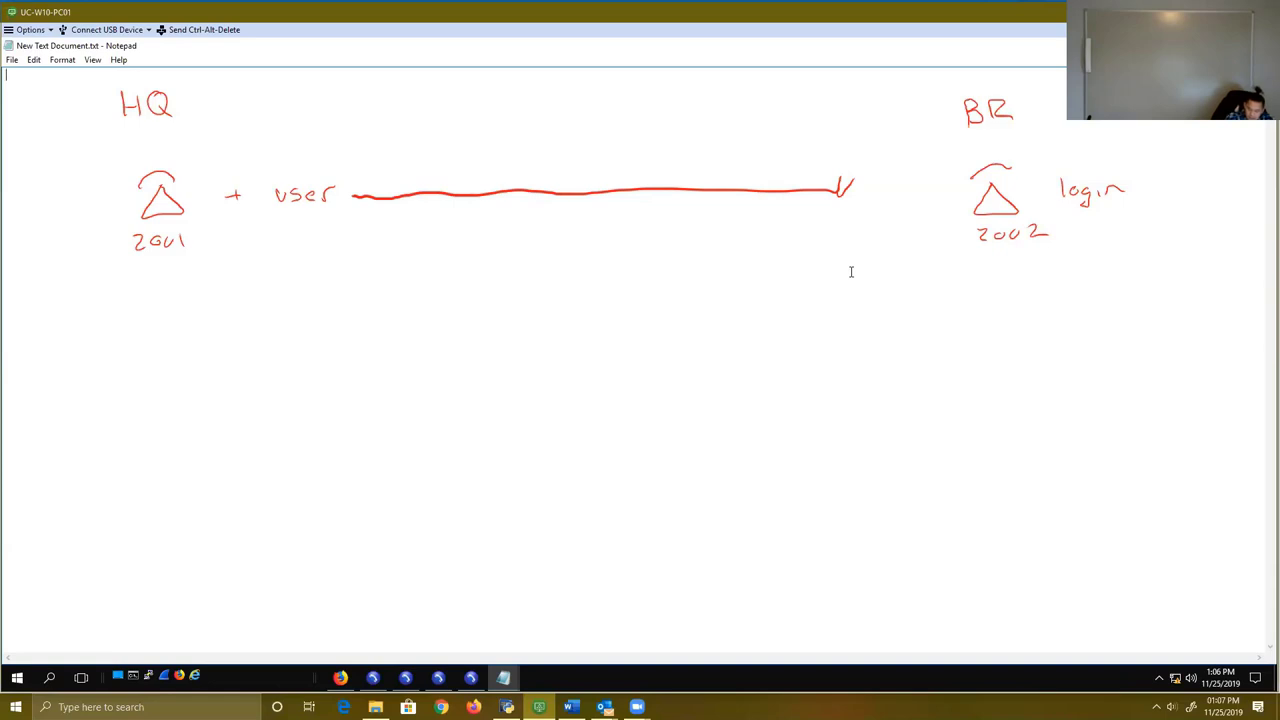
Underline HQ's 2001 in red and write 'Speed dial' and 'Softkeys' beneath it
left_click_drag(127, 267, 197, 261)
mouse_move(148, 292)
left_mouse_down()
mouse_move(137, 306)
mouse_move(152, 310)
mouse_move(238, 281)
left_mouse_up()
left_click_drag(244, 288, 264, 297)
left_click_drag(267, 276, 269, 296)
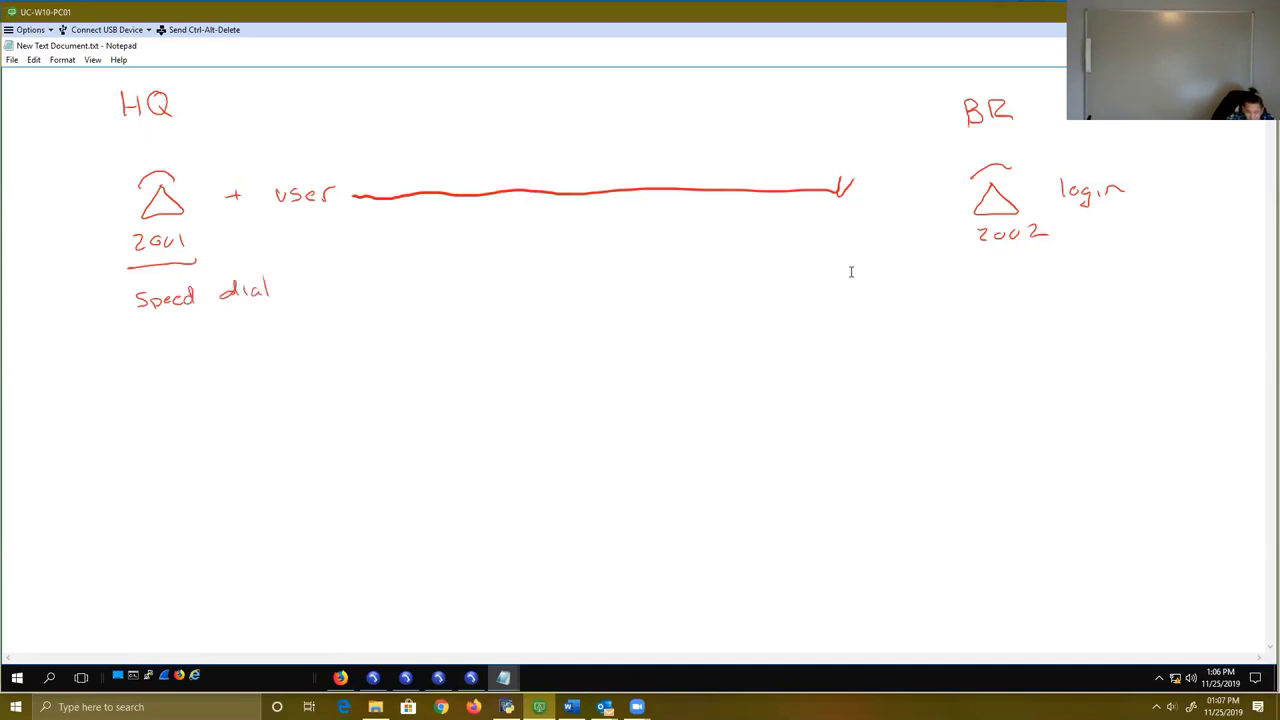
mouse_move(159, 328)
left_mouse_down()
mouse_move(150, 343)
mouse_move(179, 342)
left_mouse_up()
left_click_drag(193, 324, 205, 340)
left_click_drag(214, 326, 212, 340)
left_click_drag(218, 333, 236, 348)
mouse_move(243, 328)
left_mouse_down()
mouse_move(232, 350)
mouse_move(252, 335)
left_mouse_up()
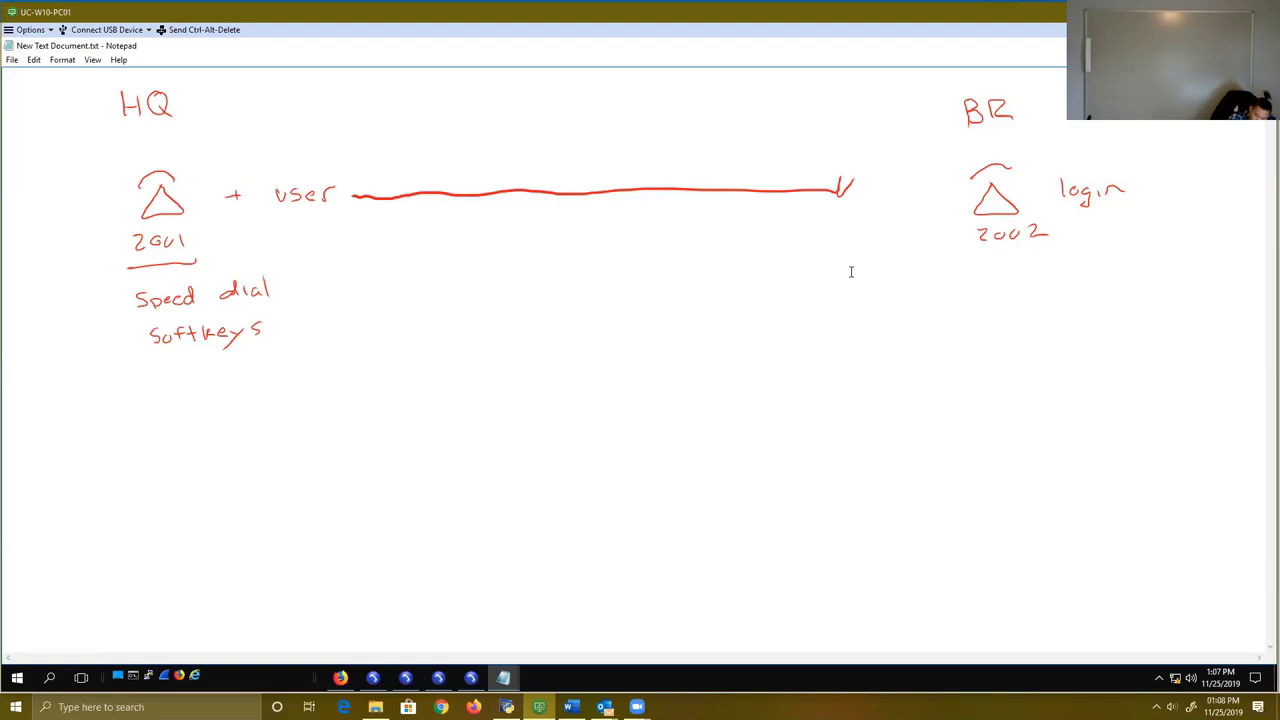
Write 'device profile' in blue below the list
mouse_move(162, 404)
left_mouse_down()
mouse_move(165, 416)
mouse_move(190, 404)
mouse_move(198, 414)
left_mouse_up()
mouse_move(209, 404)
left_mouse_down()
mouse_move(254, 420)
mouse_move(265, 408)
left_mouse_up()
mouse_move(267, 402)
left_mouse_down()
mouse_move(276, 410)
mouse_move(301, 390)
left_mouse_up()
left_click_drag(307, 404, 318, 410)
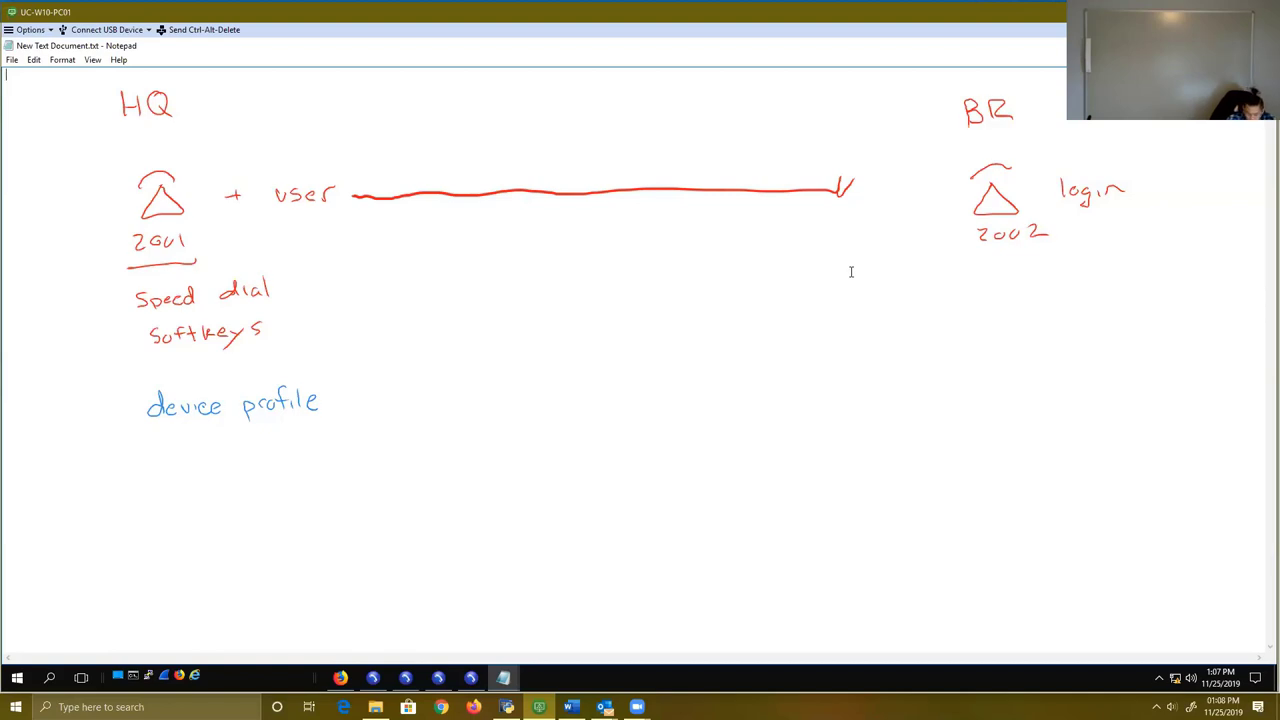
Draw a blue phone labelled '(virtual phone)' and underline 'login' at BR
left_click_drag(214, 488, 268, 485)
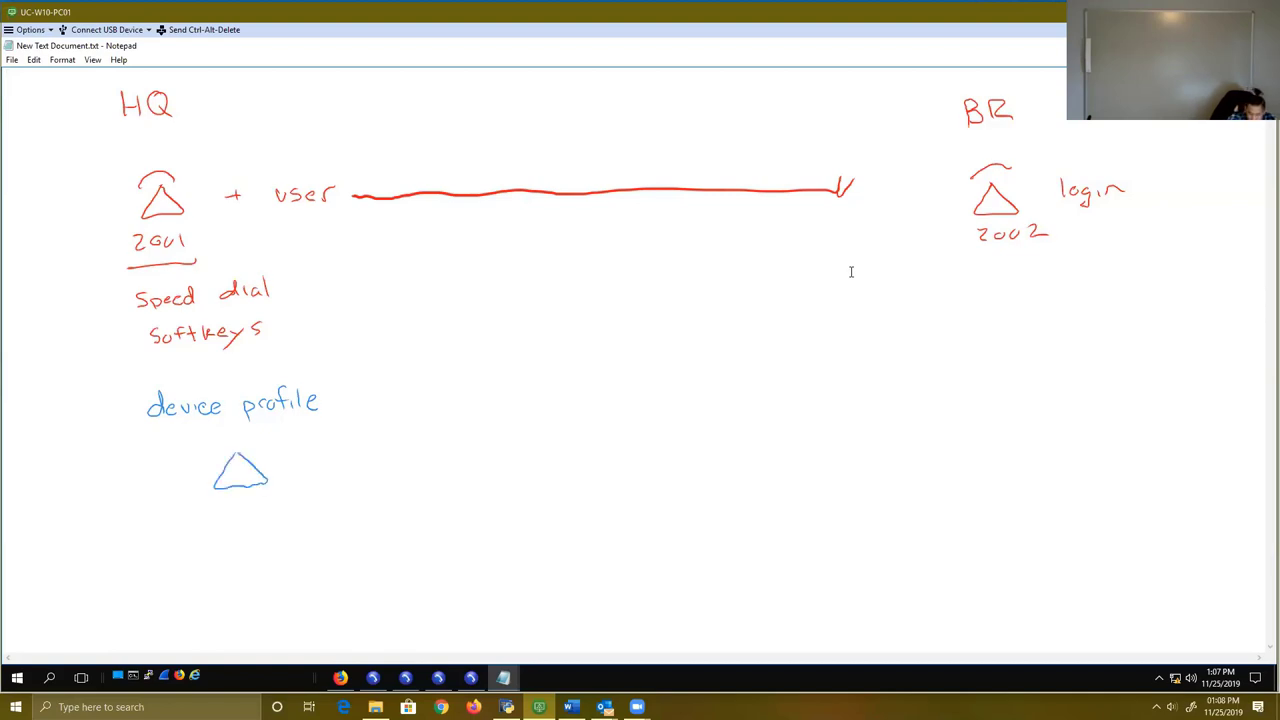
mouse_move(216, 450)
left_mouse_down()
mouse_move(258, 440)
mouse_move(303, 475)
mouse_move(431, 469)
left_mouse_up()
mouse_move(433, 460)
left_mouse_down()
mouse_move(455, 456)
mouse_move(463, 473)
left_mouse_up()
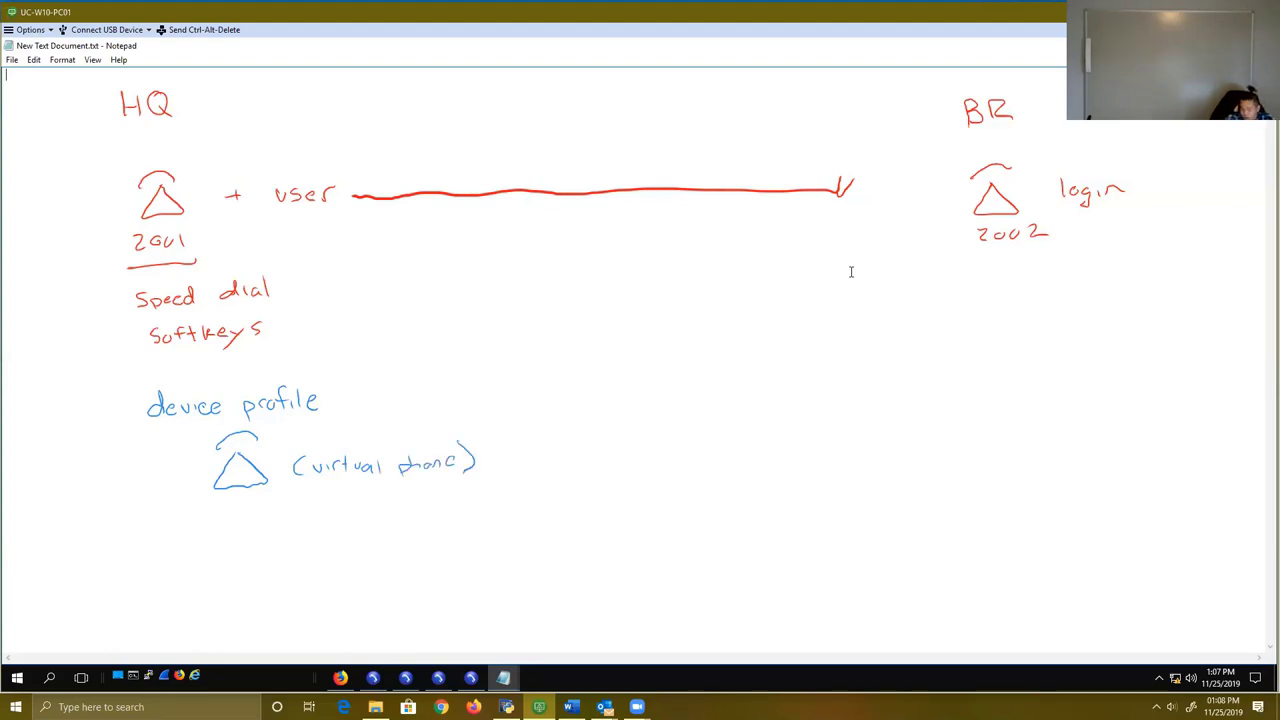
left_click_drag(1061, 210, 1146, 203)
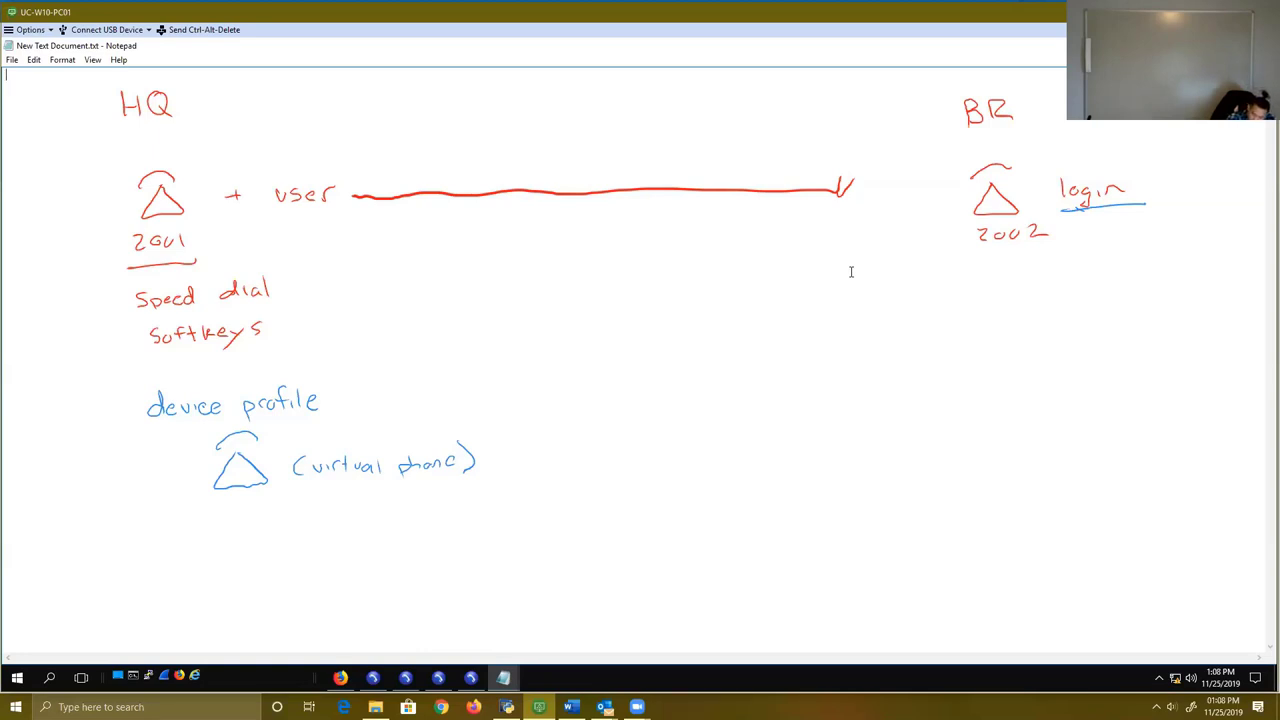
Draw arrows from Speed dial and Softkeys to the virtual phone and label it 2001
left_click_drag(113, 302, 176, 525)
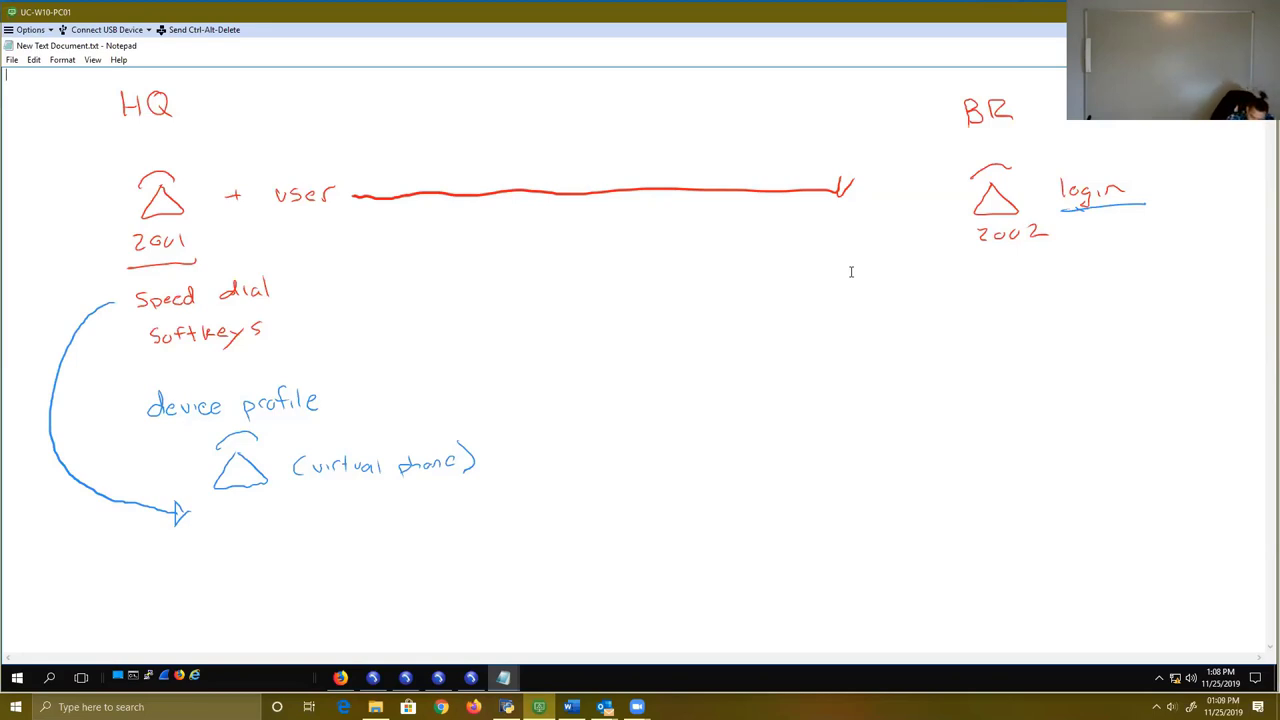
left_click_drag(128, 340, 180, 541)
left_click_drag(175, 533, 181, 547)
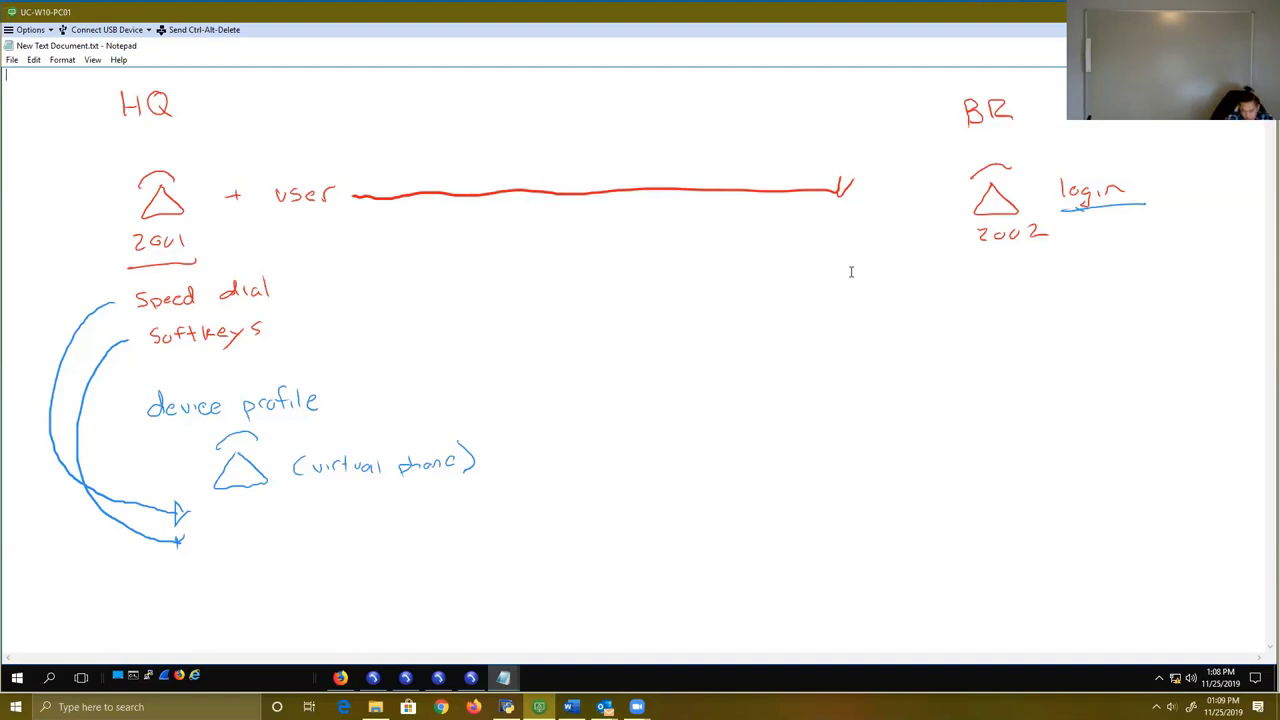
left_click_drag(226, 511, 242, 522)
left_click_drag(252, 509, 264, 511)
left_click_drag(276, 505, 278, 518)
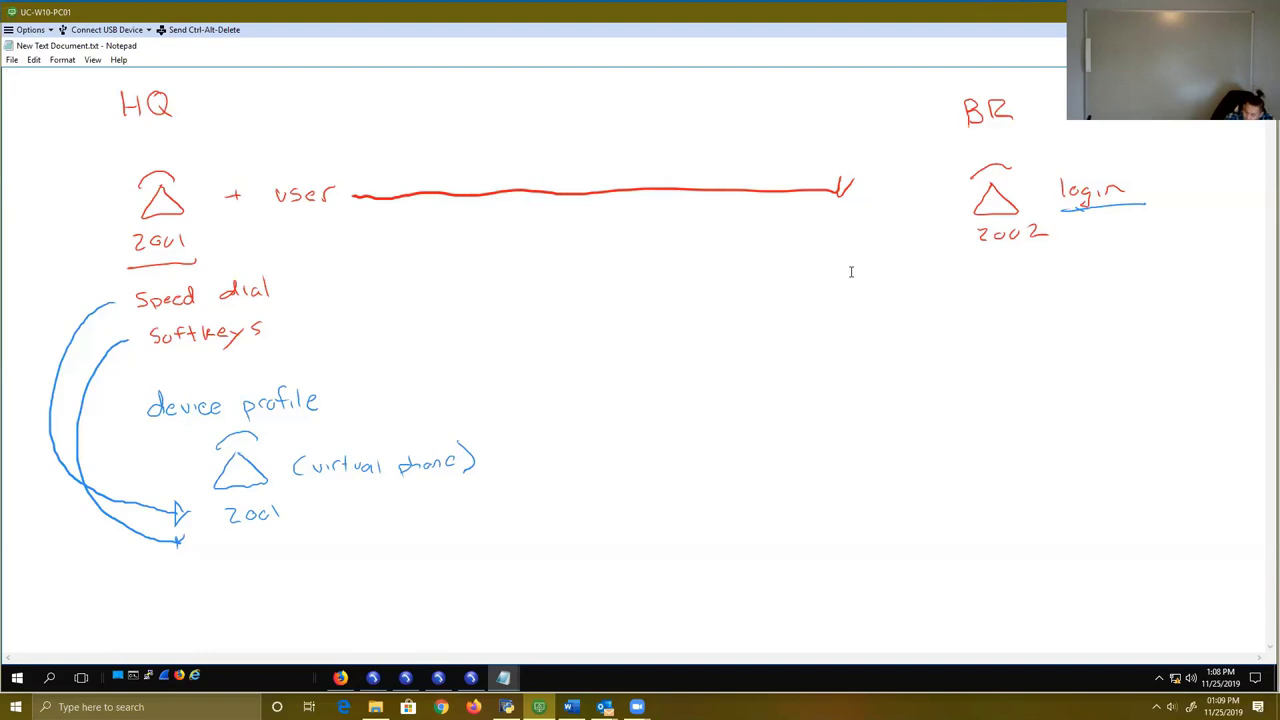
Point a stroke at BR's phone, circle 'login', and link the virtual phone to BR 2002
left_click_drag(1066, 101, 1040, 162)
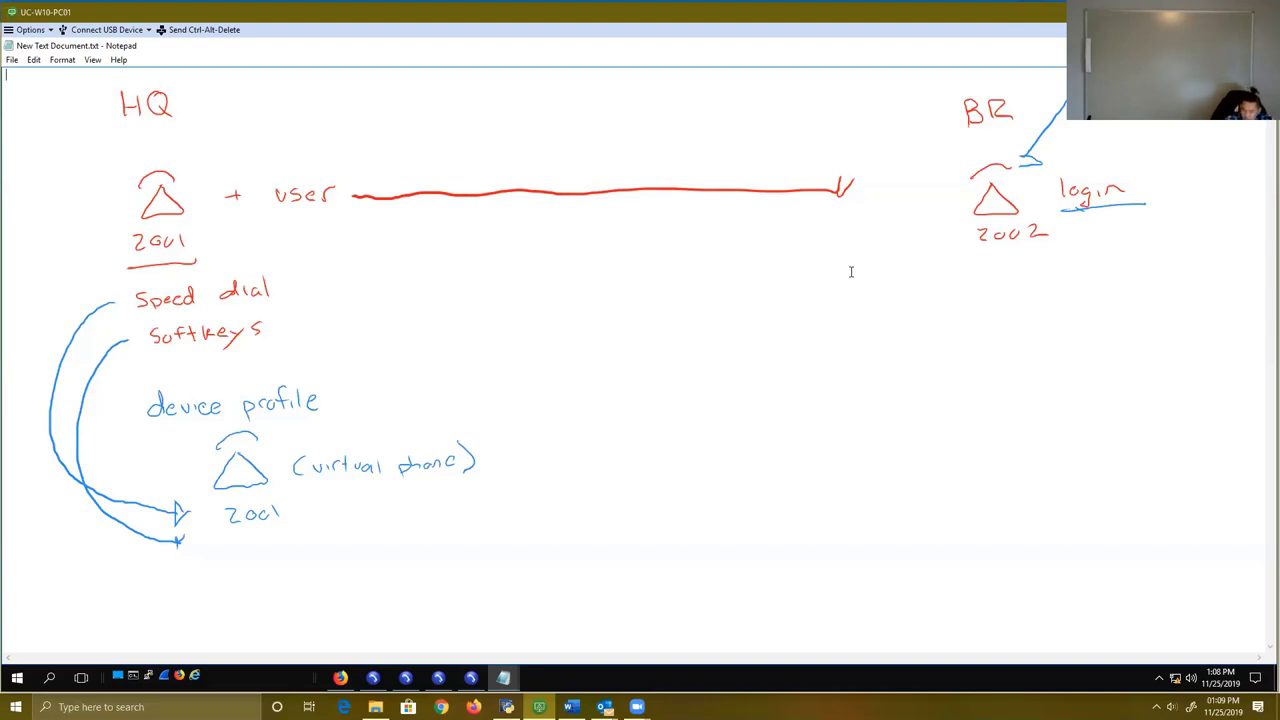
left_click_drag(1132, 166, 1142, 172)
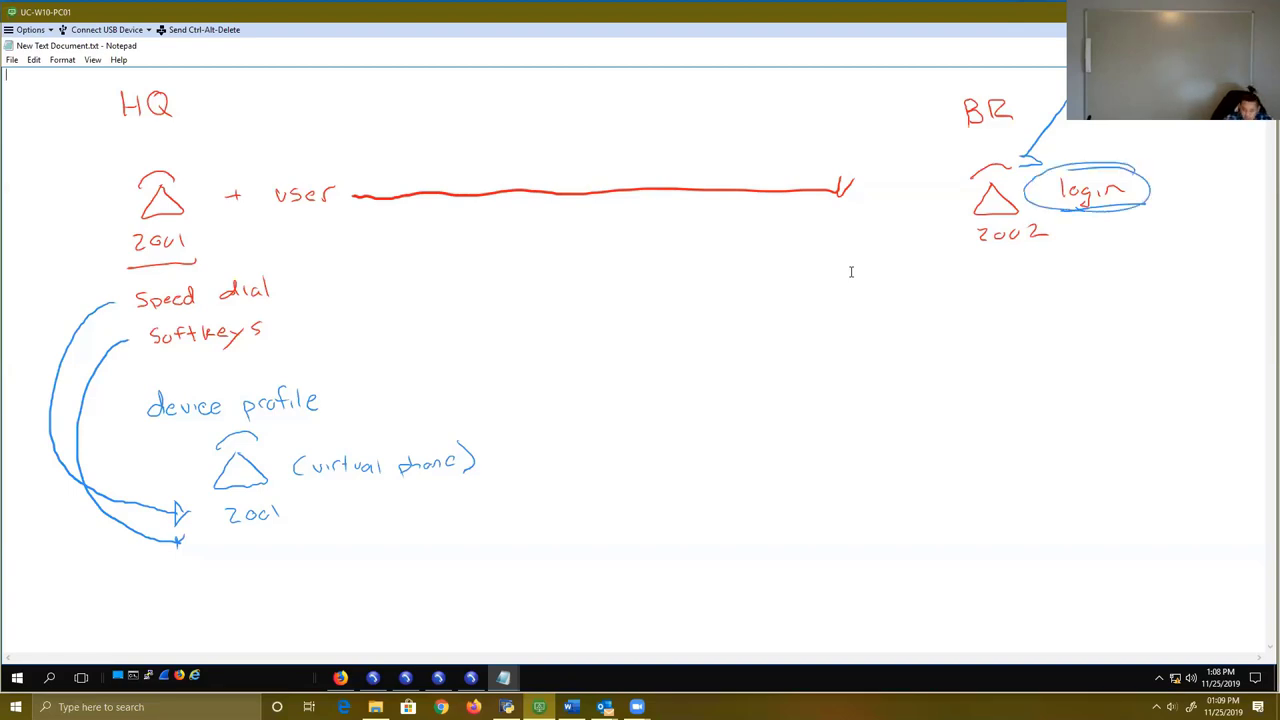
left_click_drag(301, 438, 944, 250)
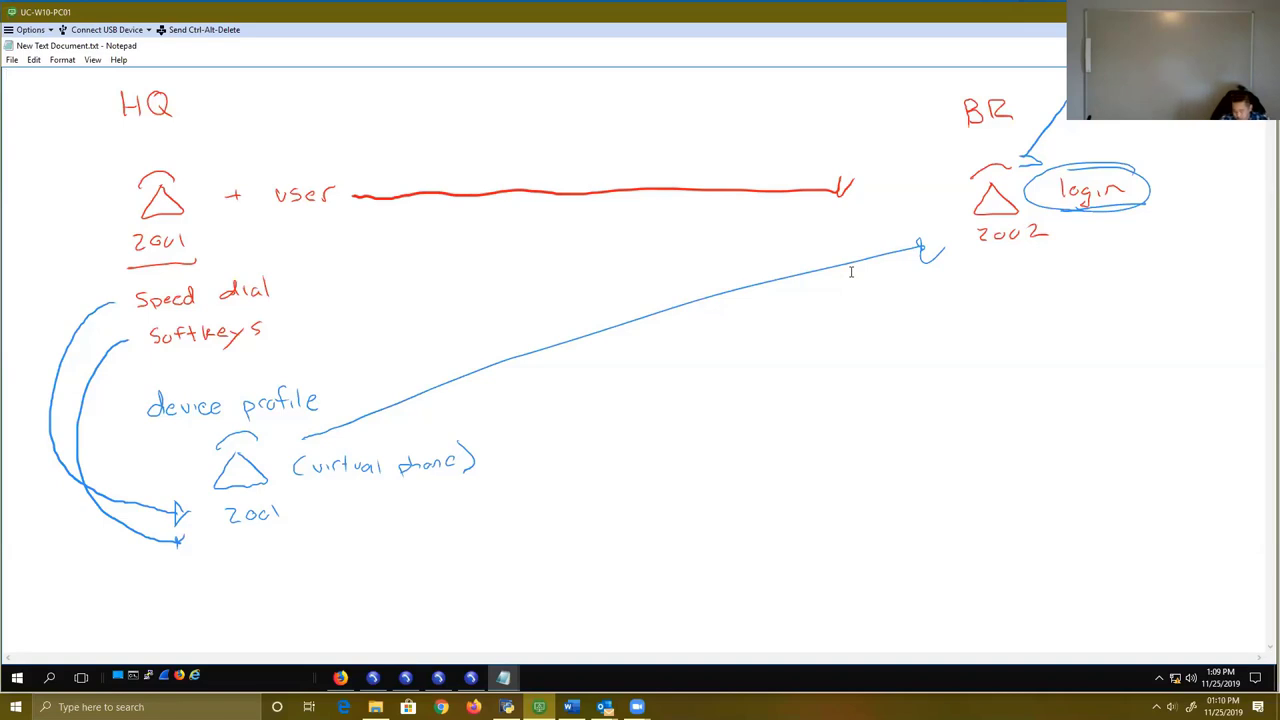
Add lines under BR's 2002 and undo the long line to the BR phone
mouse_move(975, 267)
left_mouse_down()
mouse_move(1040, 259)
mouse_move(1032, 279)
left_mouse_up()
left_click_drag(995, 299, 1022, 292)
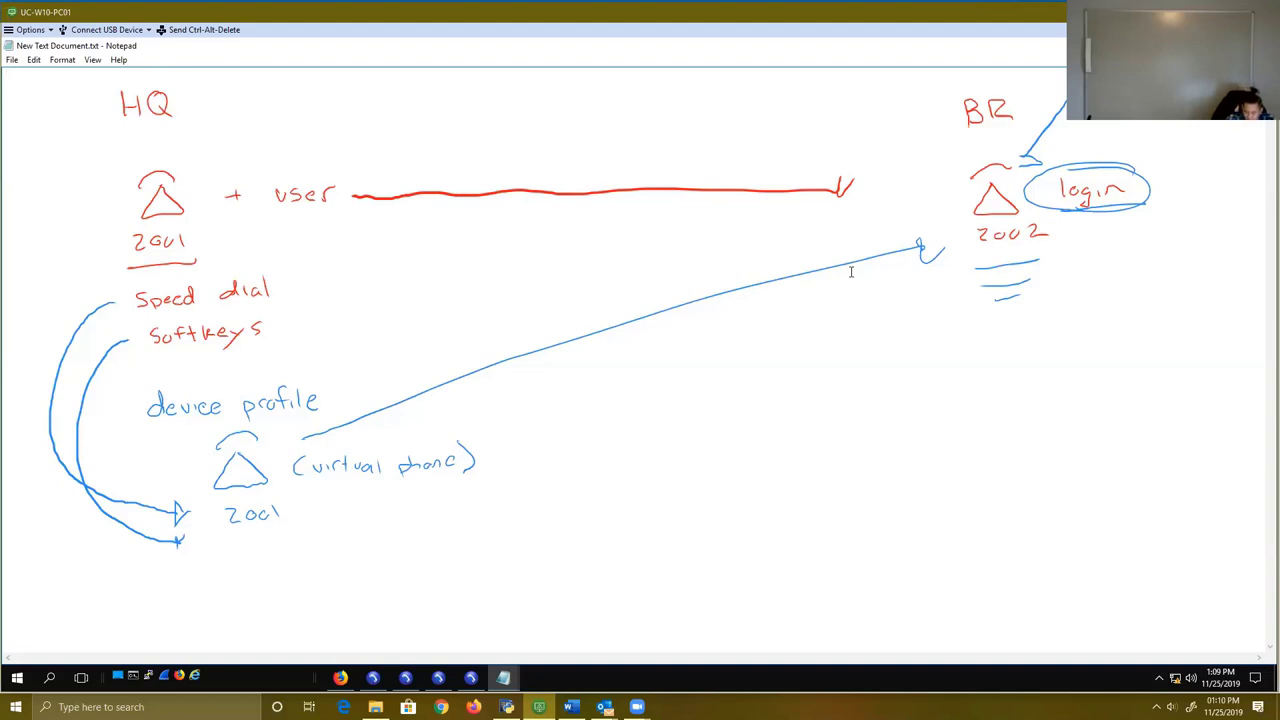
key("ctrl+z")
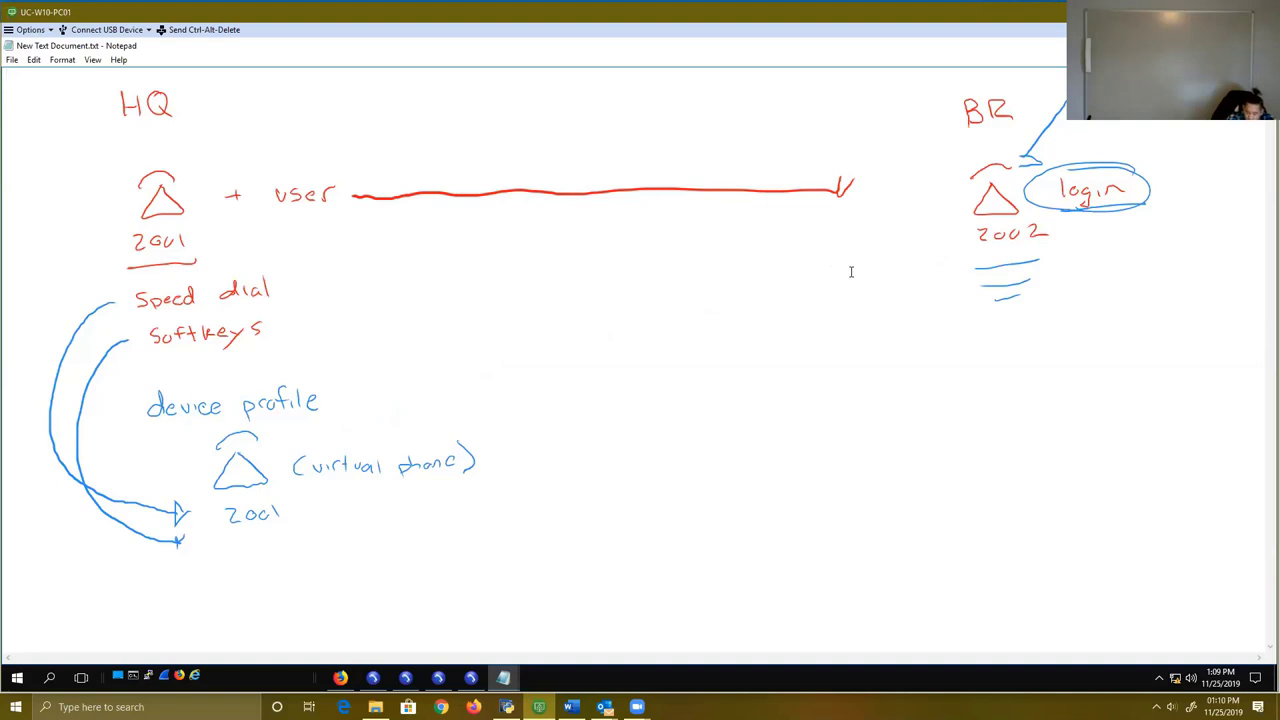
Tag the device profile '— 7962 / sccp/sip' with 7962 underlined, and write 7962 above HQ's phone
left_click_drag(351, 399, 379, 398)
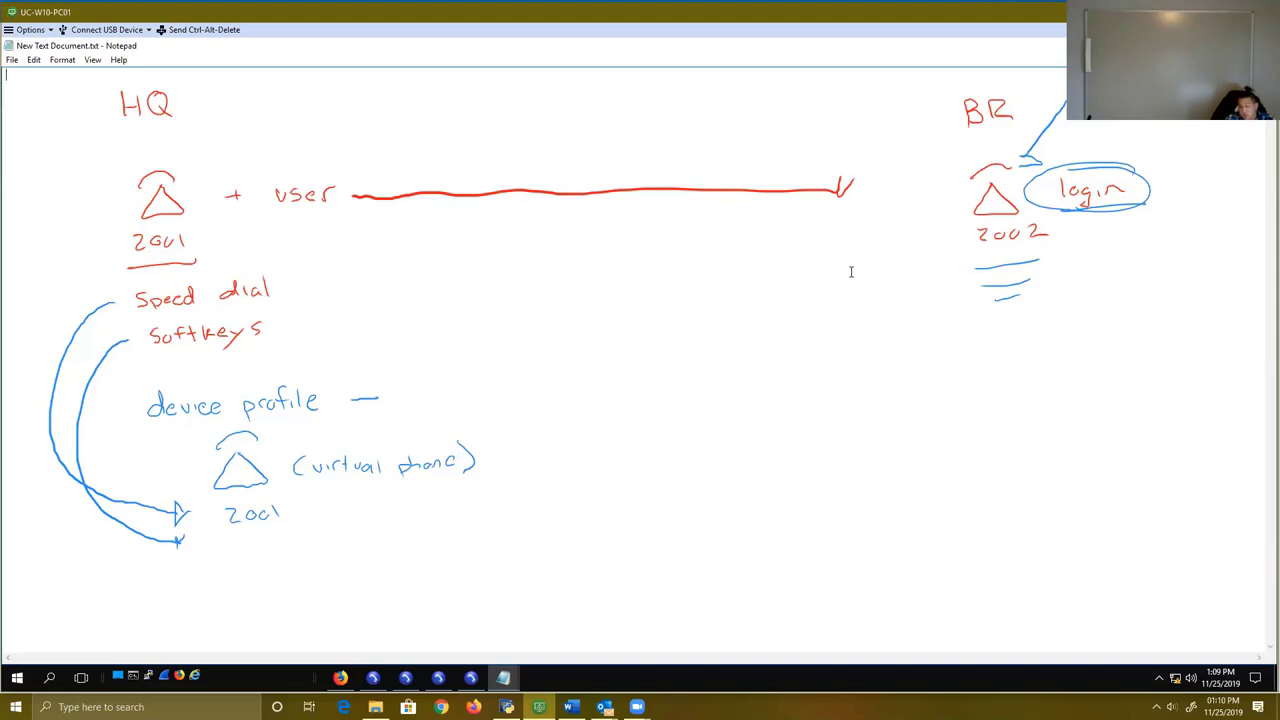
mouse_move(405, 392)
left_mouse_down()
mouse_move(416, 404)
mouse_move(483, 401)
left_mouse_up()
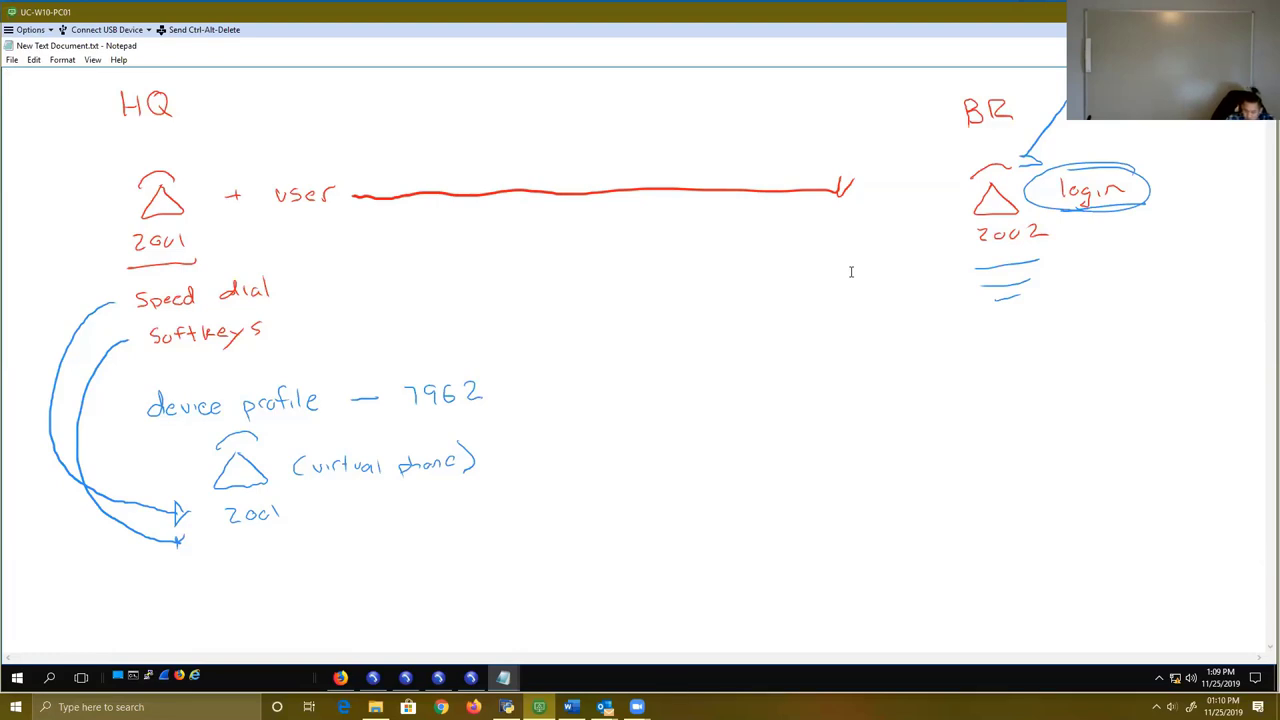
mouse_move(406, 412)
left_mouse_down()
mouse_move(478, 408)
mouse_move(466, 428)
left_mouse_up()
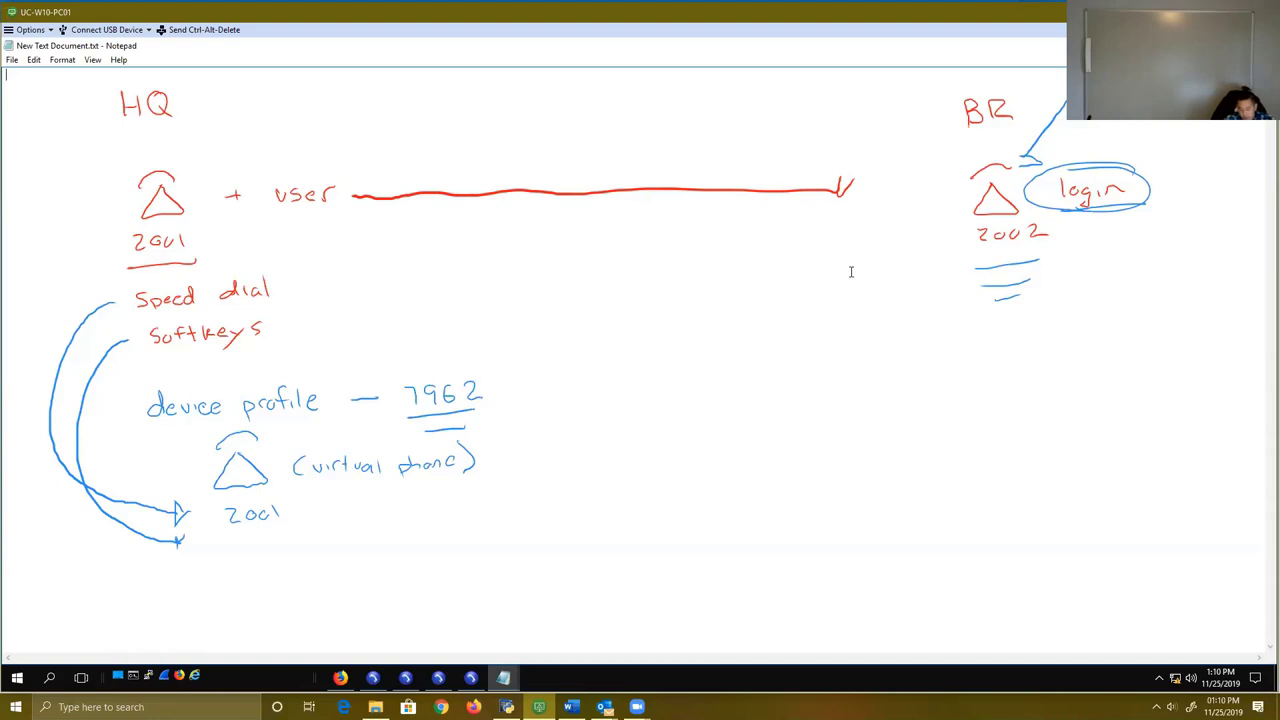
left_click_drag(524, 367, 491, 426)
left_click_drag(545, 387, 537, 401)
left_click_drag(563, 391, 609, 397)
left_click_drag(624, 388, 633, 405)
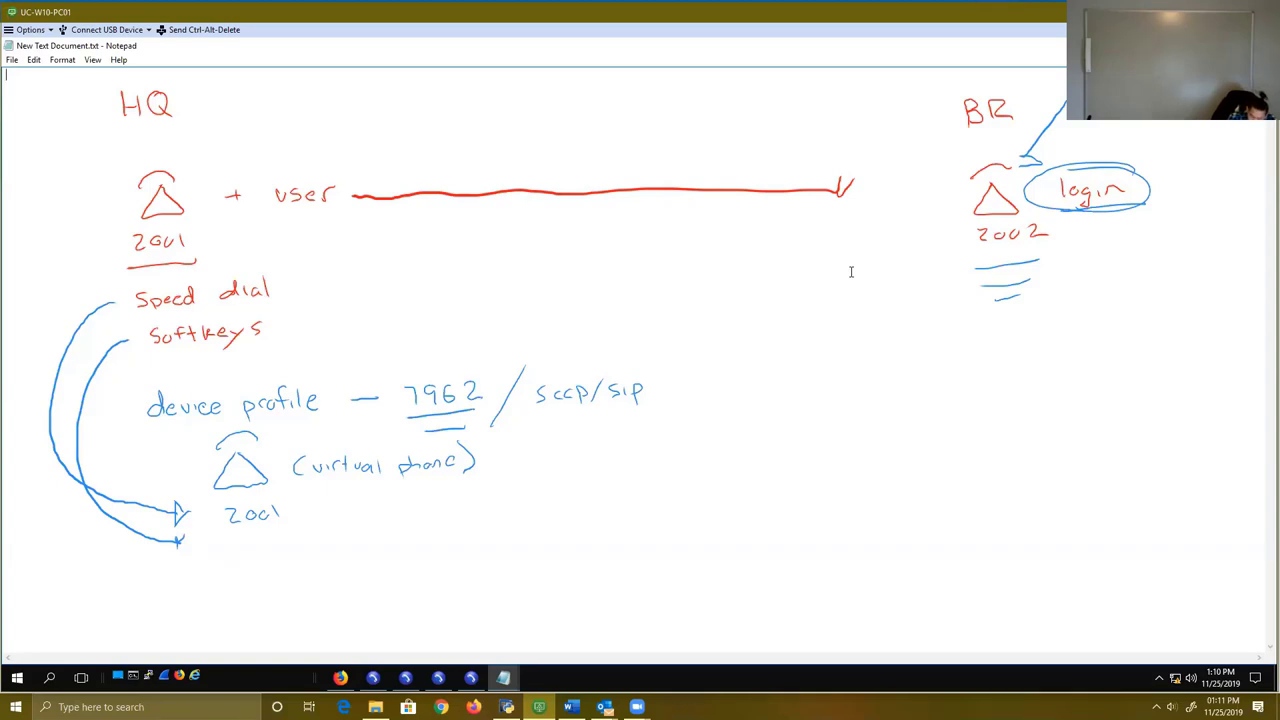
mouse_move(117, 146)
left_mouse_down()
mouse_move(124, 164)
mouse_move(157, 152)
left_mouse_up()
left_click_drag(170, 146, 185, 158)
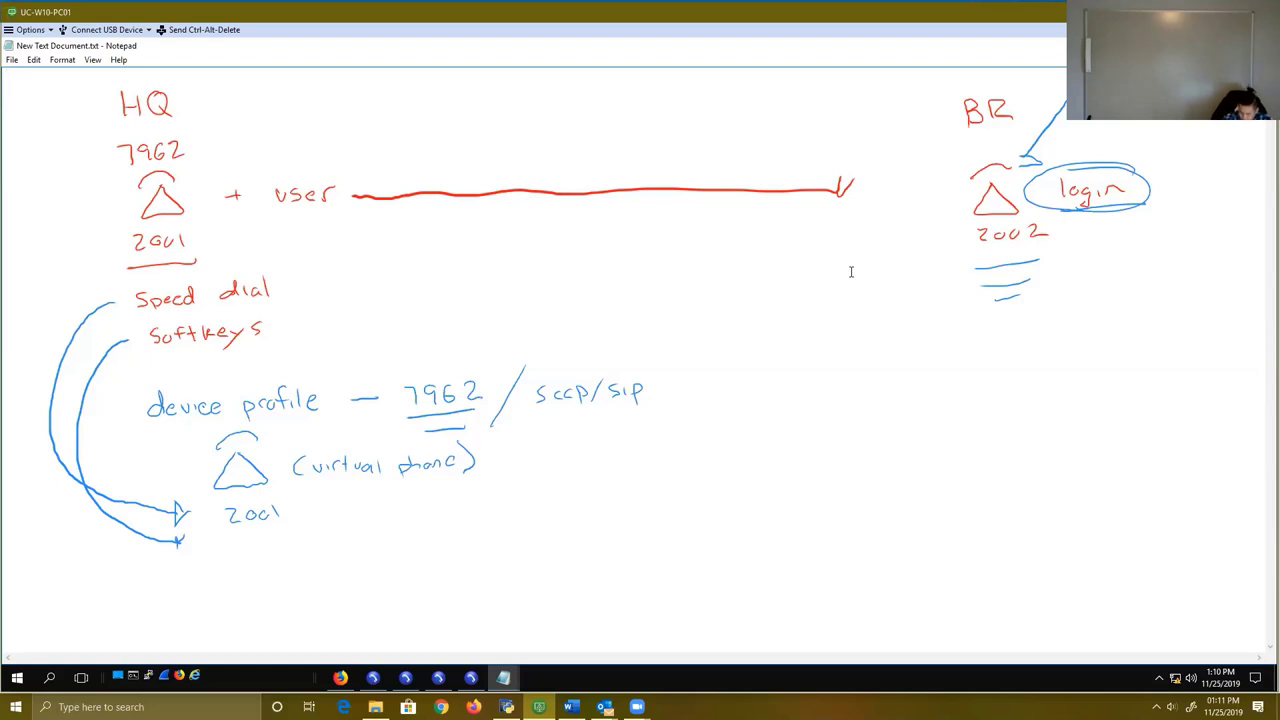
Label BR's phone 8841, draw a vertical divider, and write 'default device' right of it
left_click_drag(951, 141, 995, 158)
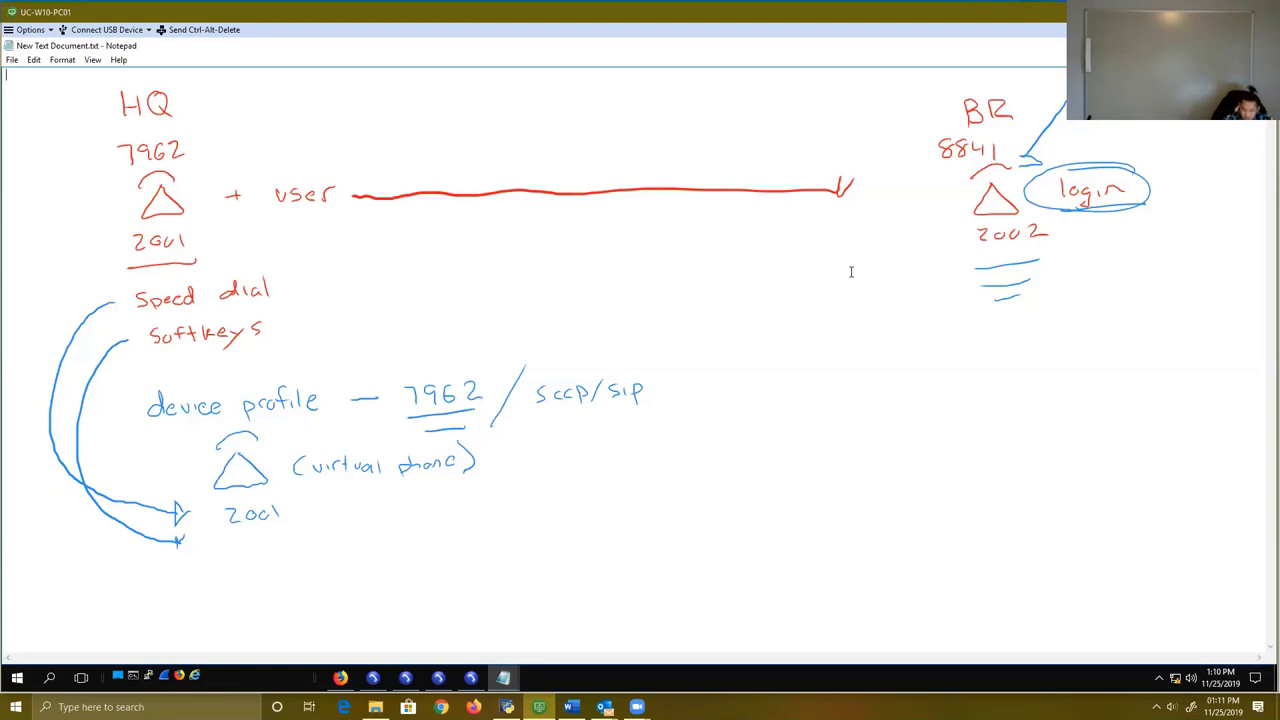
left_click_drag(670, 318, 660, 590)
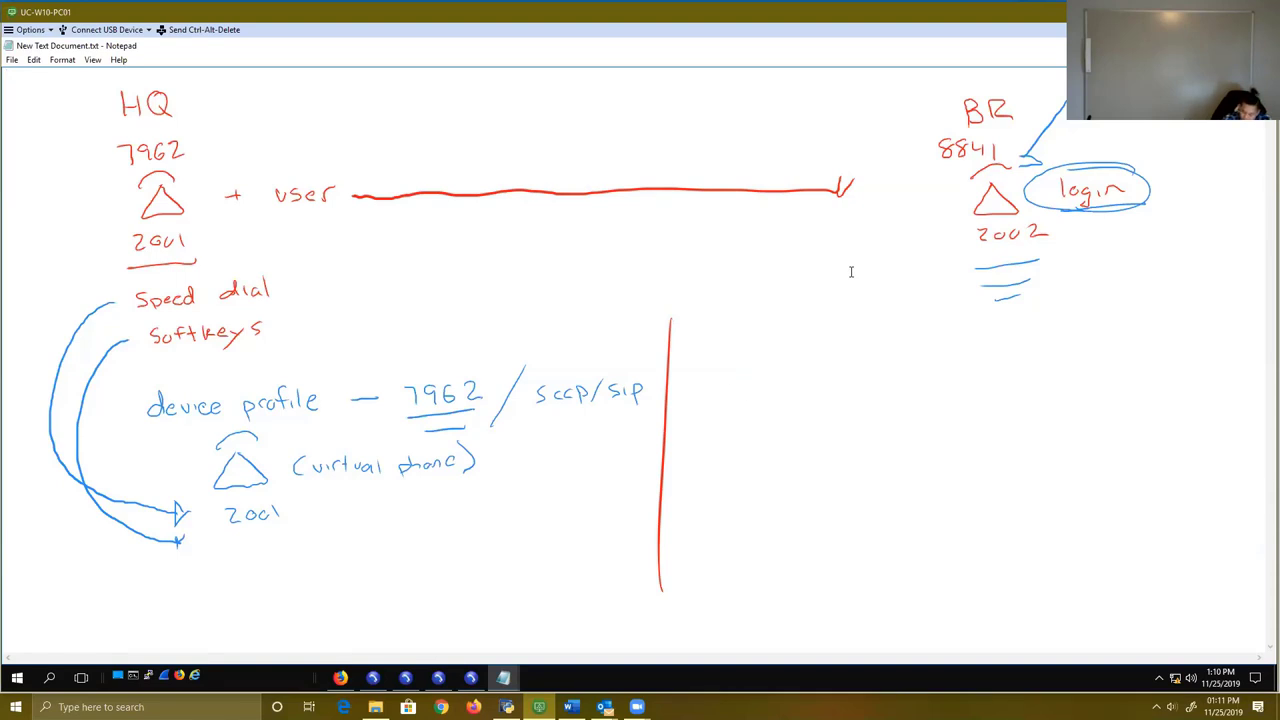
left_click_drag(746, 376, 746, 398)
left_click_drag(750, 392, 786, 396)
left_click_drag(790, 386, 820, 397)
left_click_drag(815, 384, 876, 395)
mouse_move(886, 374)
left_mouse_down()
mouse_move(887, 396)
mouse_move(901, 396)
left_mouse_up()
left_click_drag(905, 385, 921, 396)
left_click_drag(936, 384, 1008, 379)
Finish 'profile', draw an arrow across the divider, then clear all annotation ink
left_click_drag(1016, 378, 1024, 388)
left_click_drag(1017, 380, 1059, 386)
left_click_drag(1063, 380, 1070, 384)
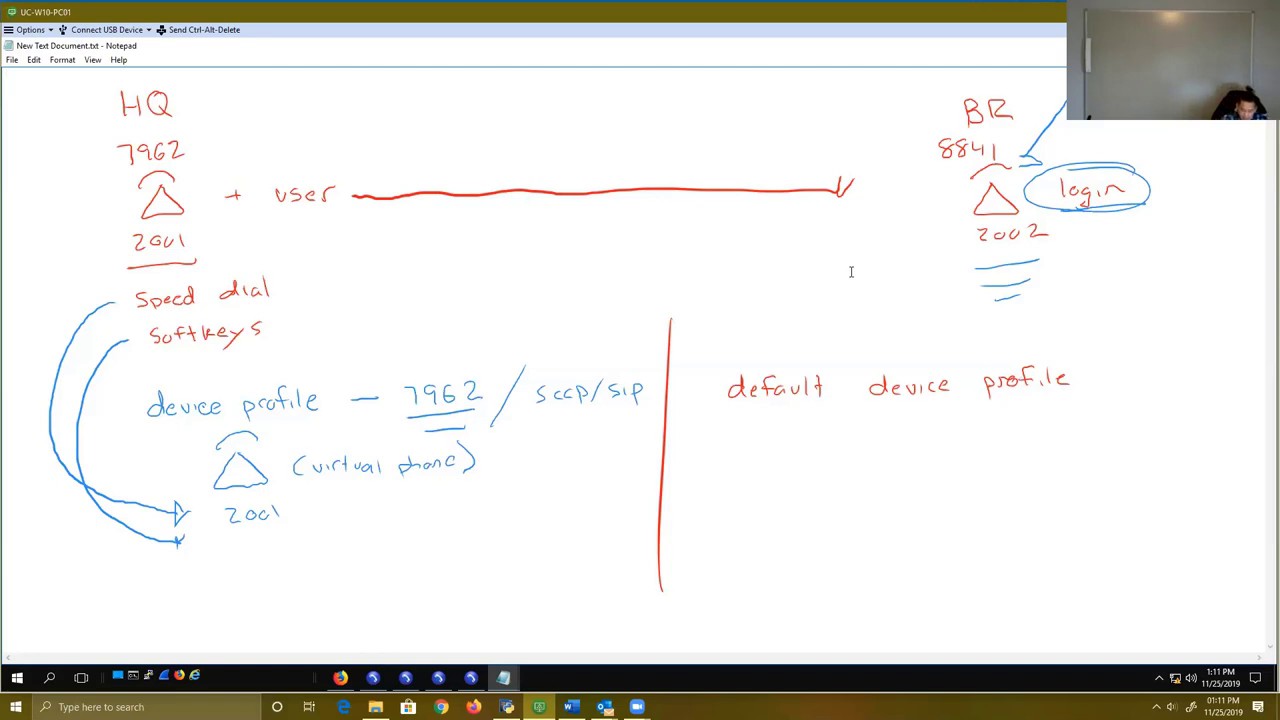
left_click_drag(579, 462, 748, 458)
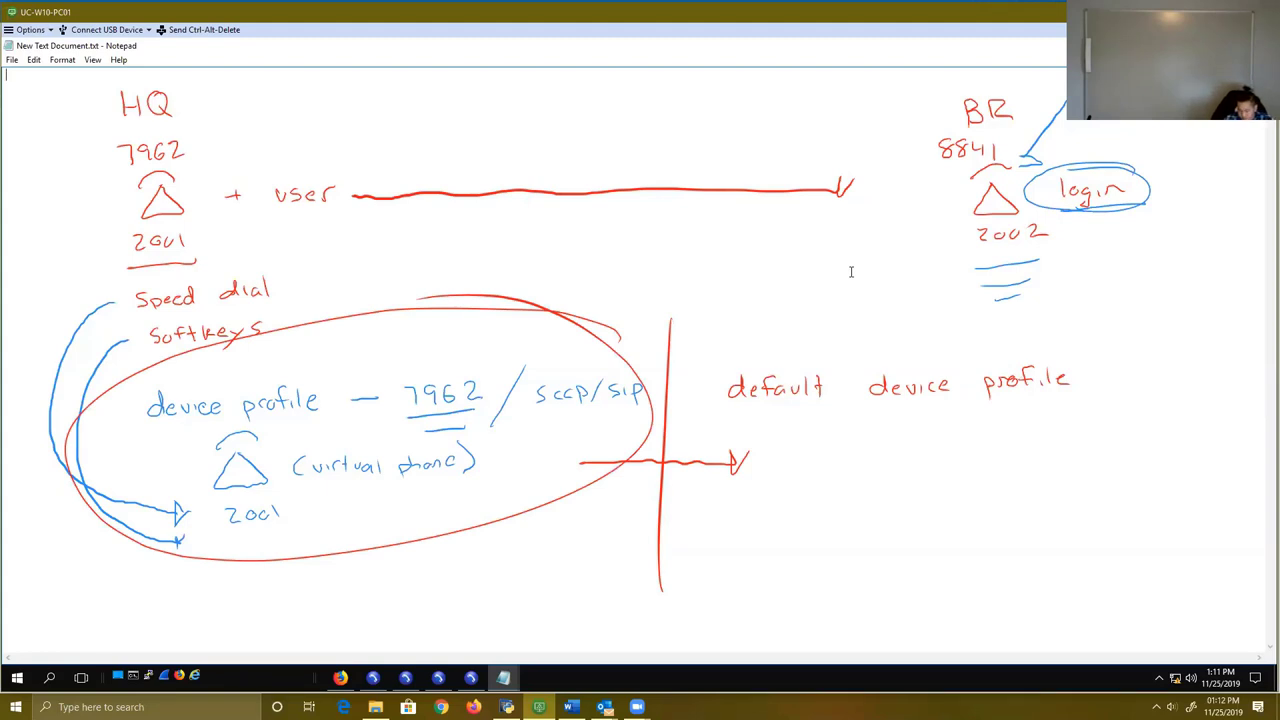
key("e")
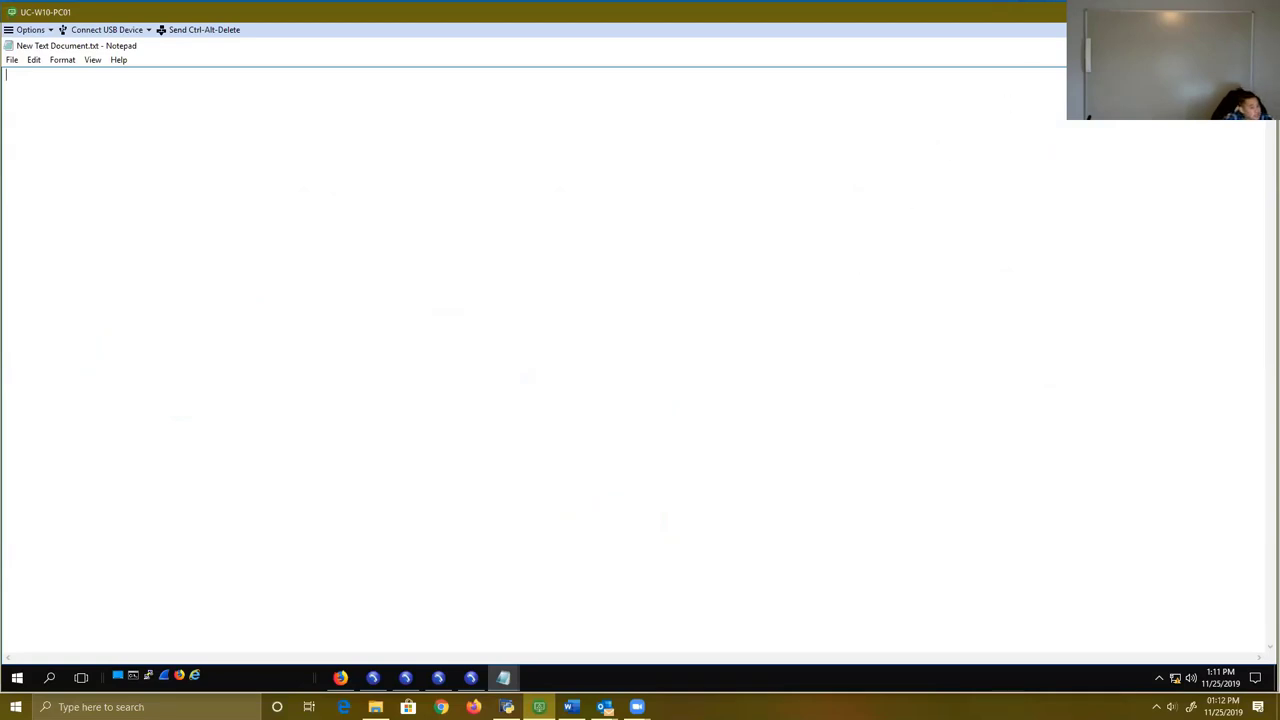
Minimize Notepad and bring the Cisco Unified CM Find and List Phones page to the front
key("super+d")
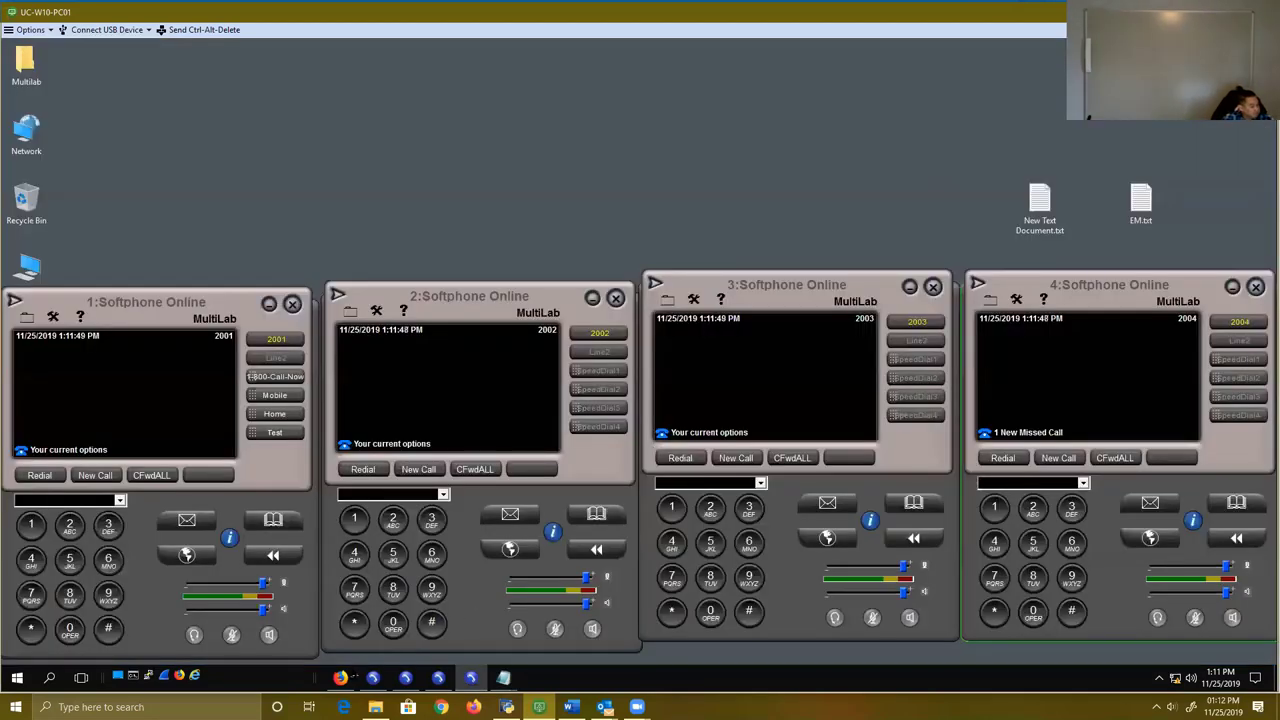
left_click(340, 677)
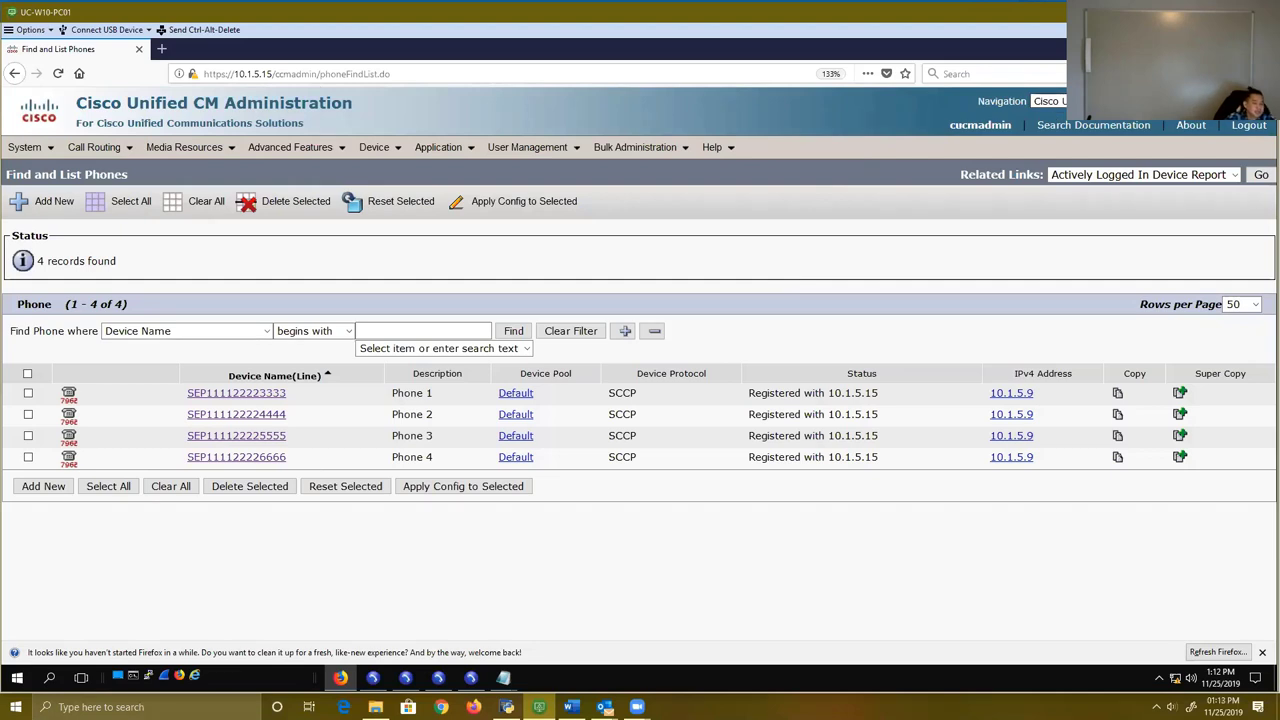
Open the Navigation dropdown in the top-right header
left_click(1050, 101)
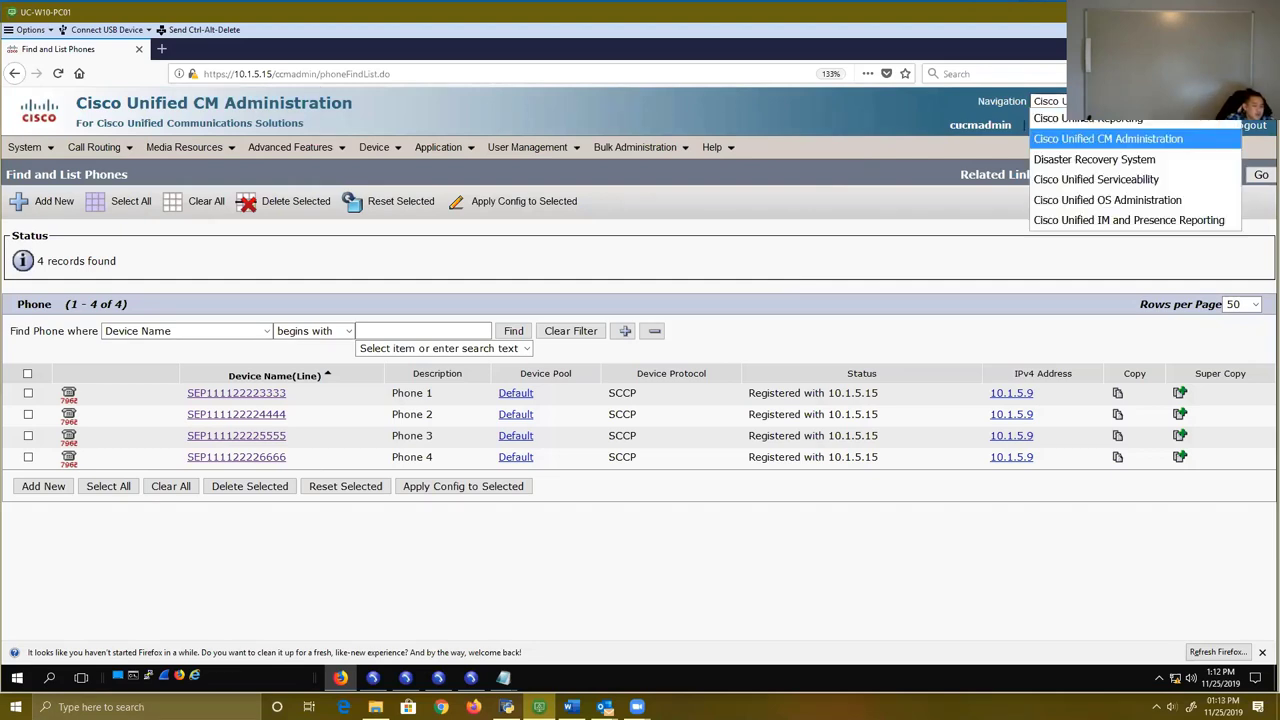
Switch to Cisco Unified Serviceability, open Tools > Service Activation, and expand the server list
left_click(1098, 180)
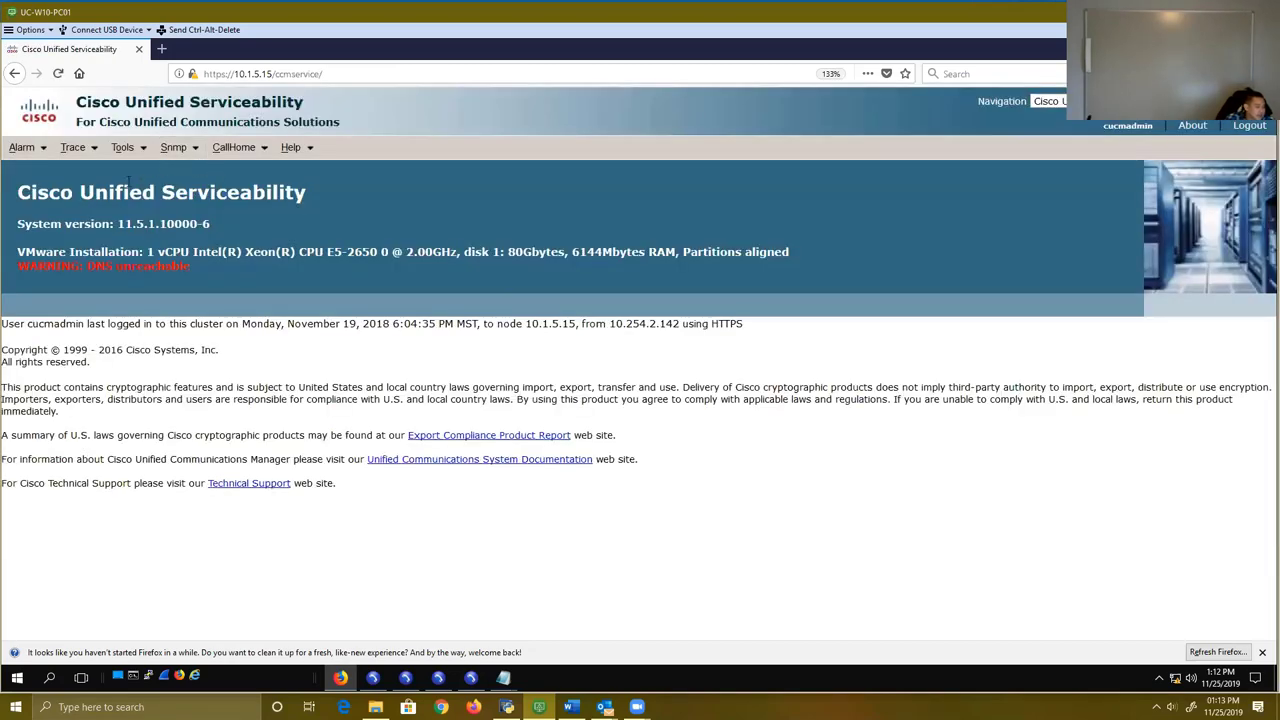
mouse_move(127, 158)
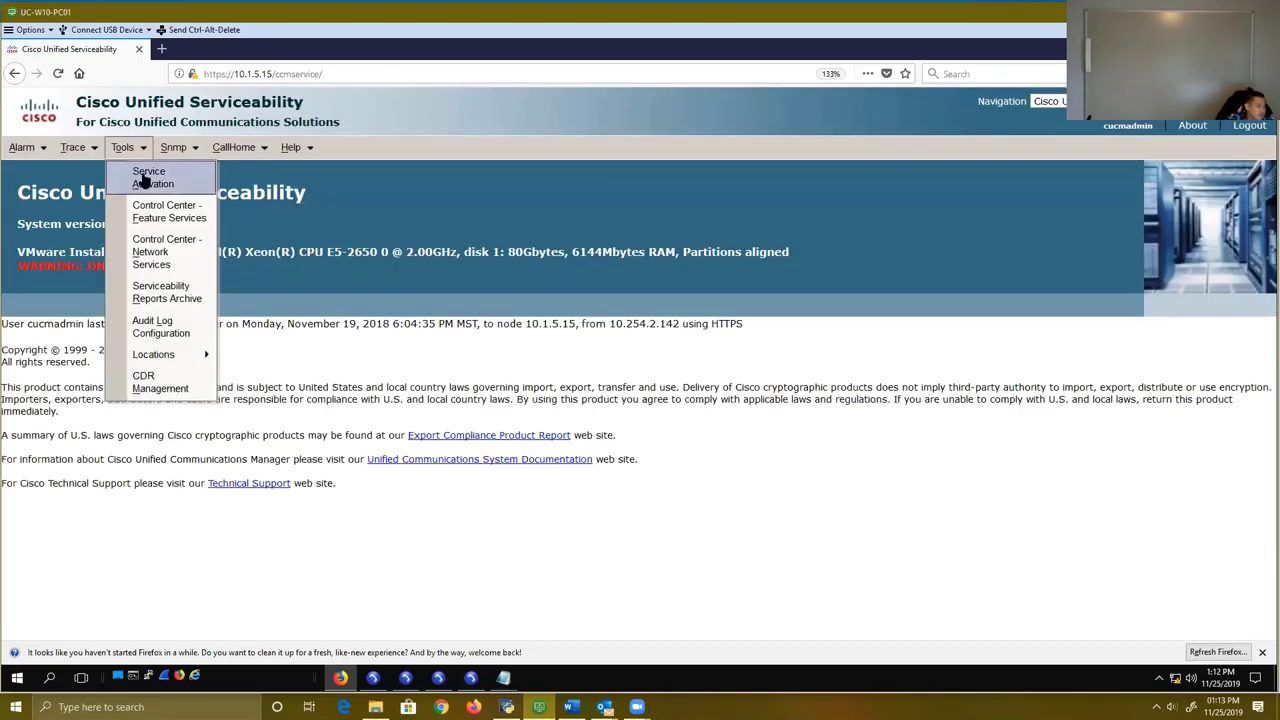
left_click(145, 178)
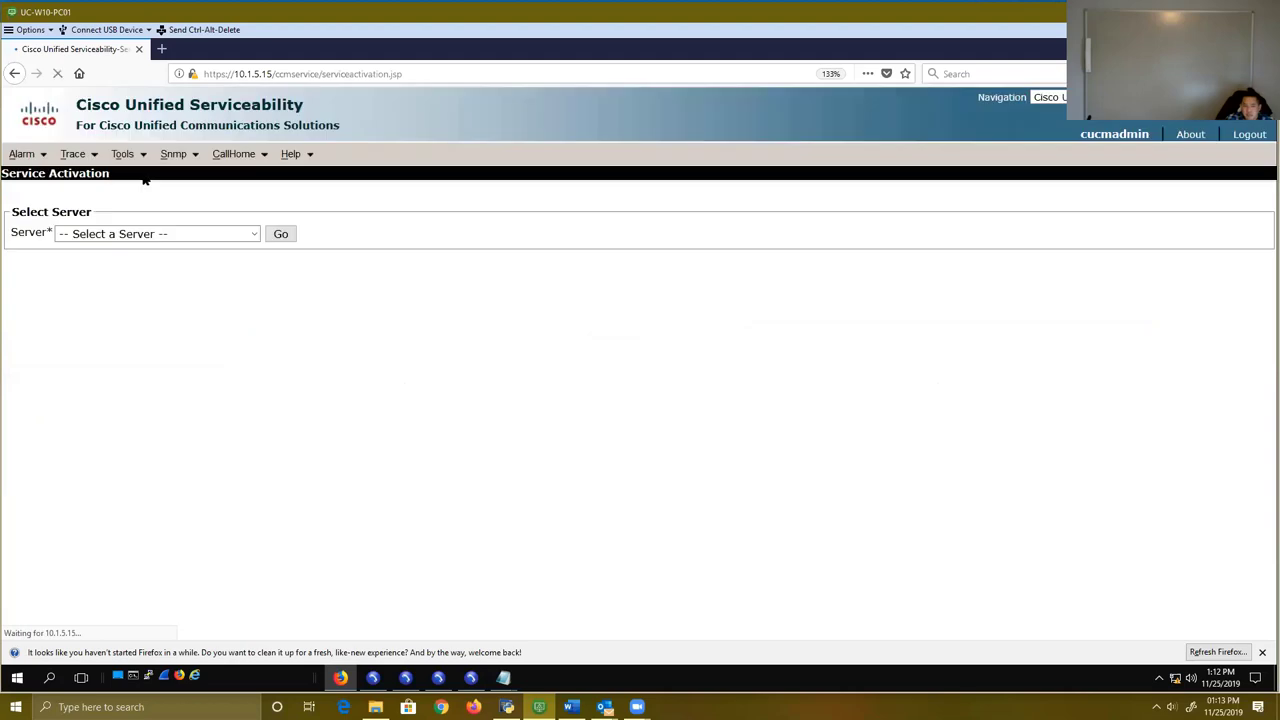
left_click(158, 236)
Load services for server 10.1.5.15--CUCM Voice/Video and confirm Cisco Extension Mobility is Activated
left_click(149, 275)
left_click(278, 236)
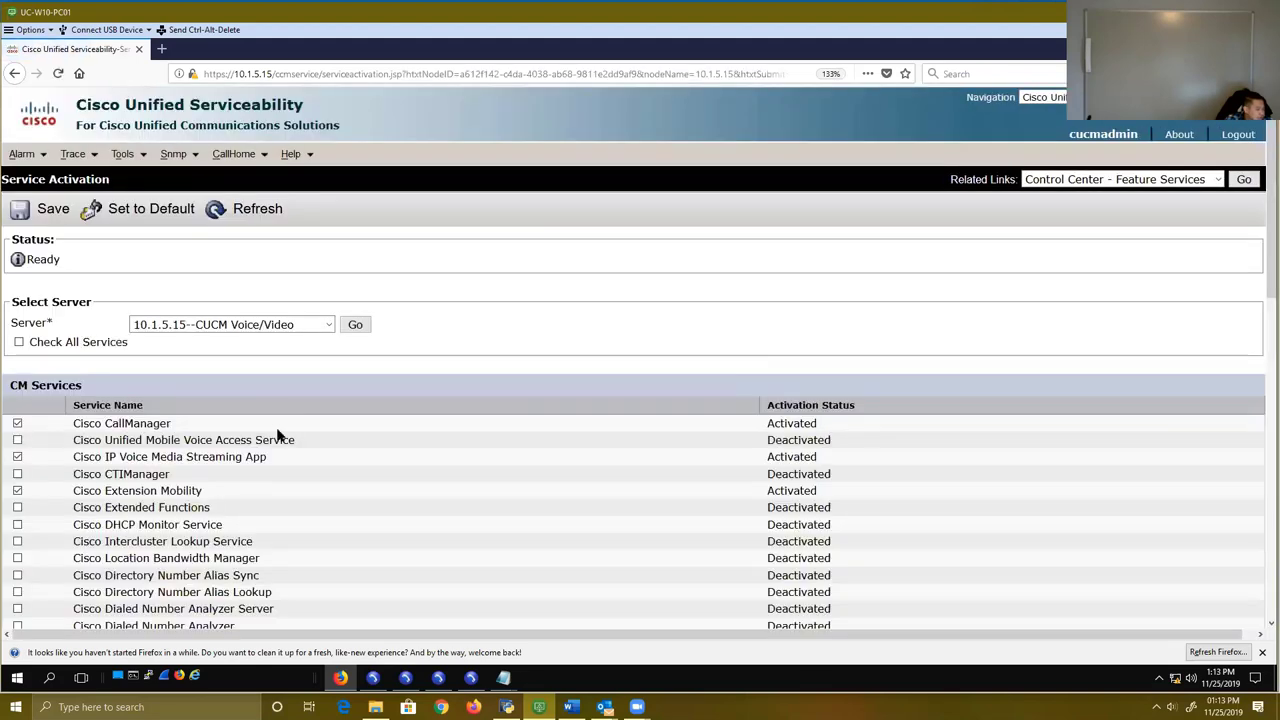
scroll(265, 440, "down", 1)
scroll(249, 444, "down", 1)
left_click_drag(213, 391, 74, 394)
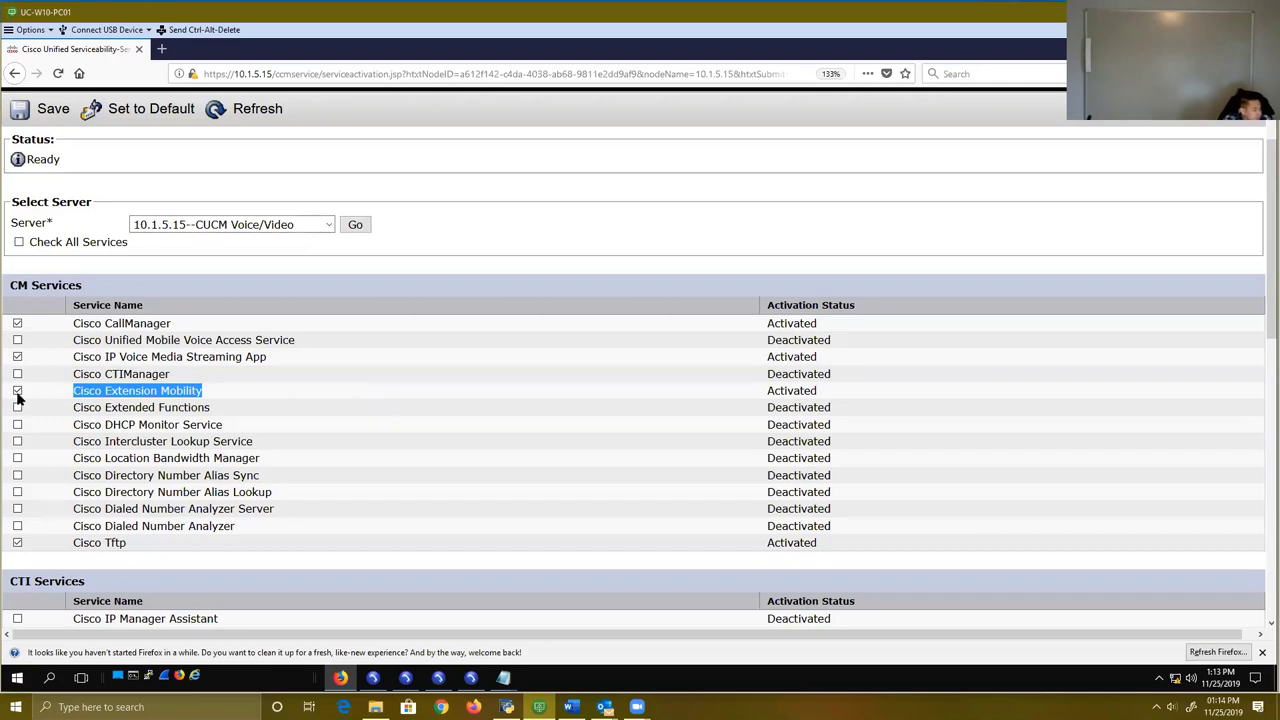
scroll(30, 300, "up", 2)
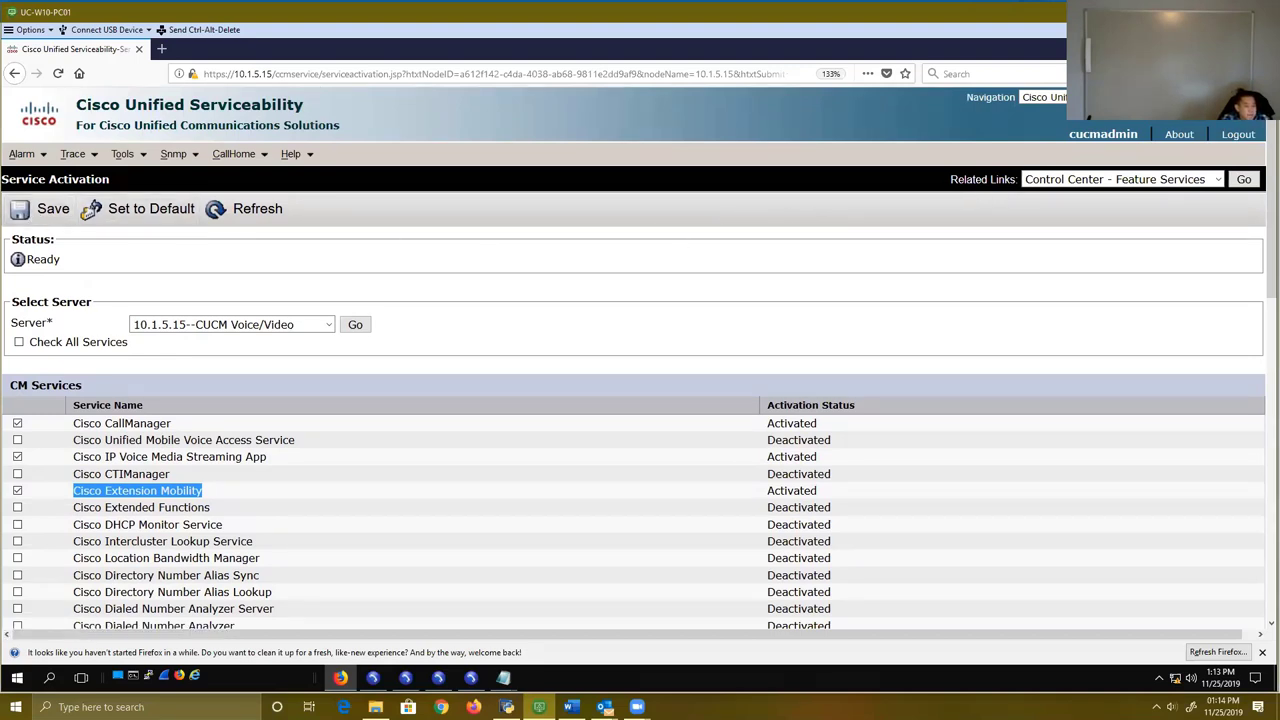
left_click(1045, 97)
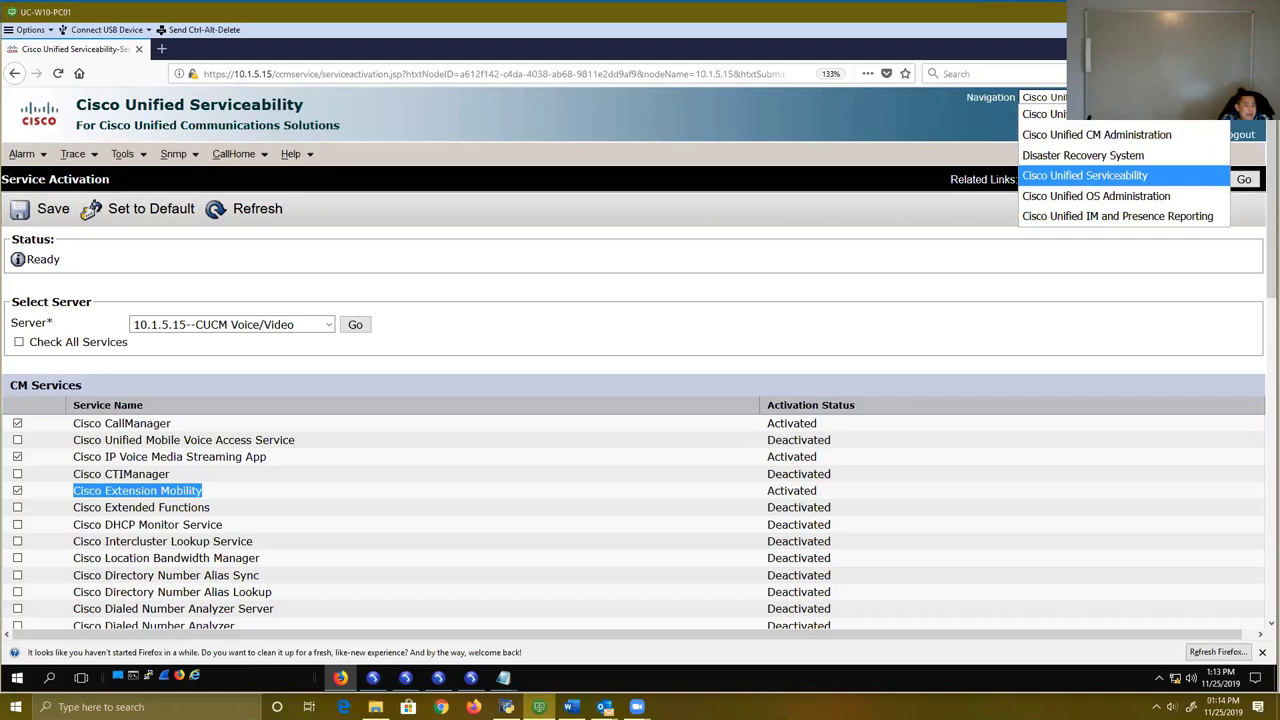
Return to Cisco Unified CM Administration and bring up the Device > Device Settings submenu
left_click(1127, 138)
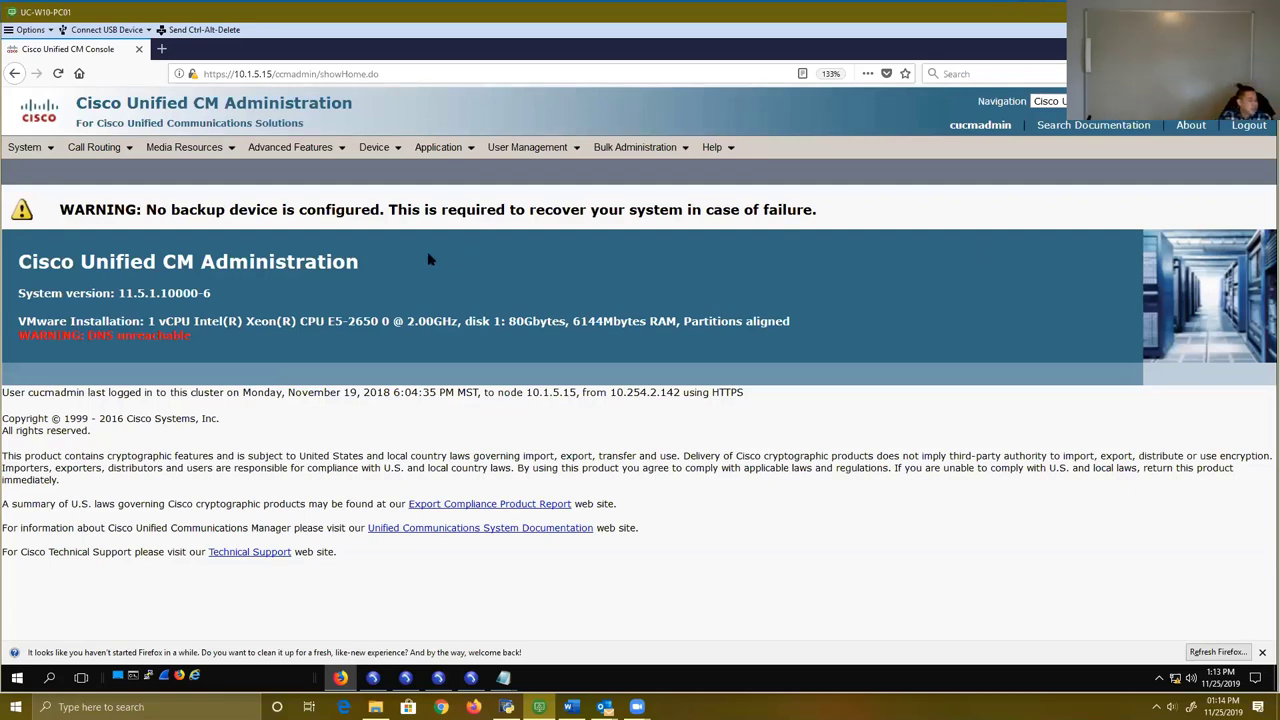
left_click(377, 150)
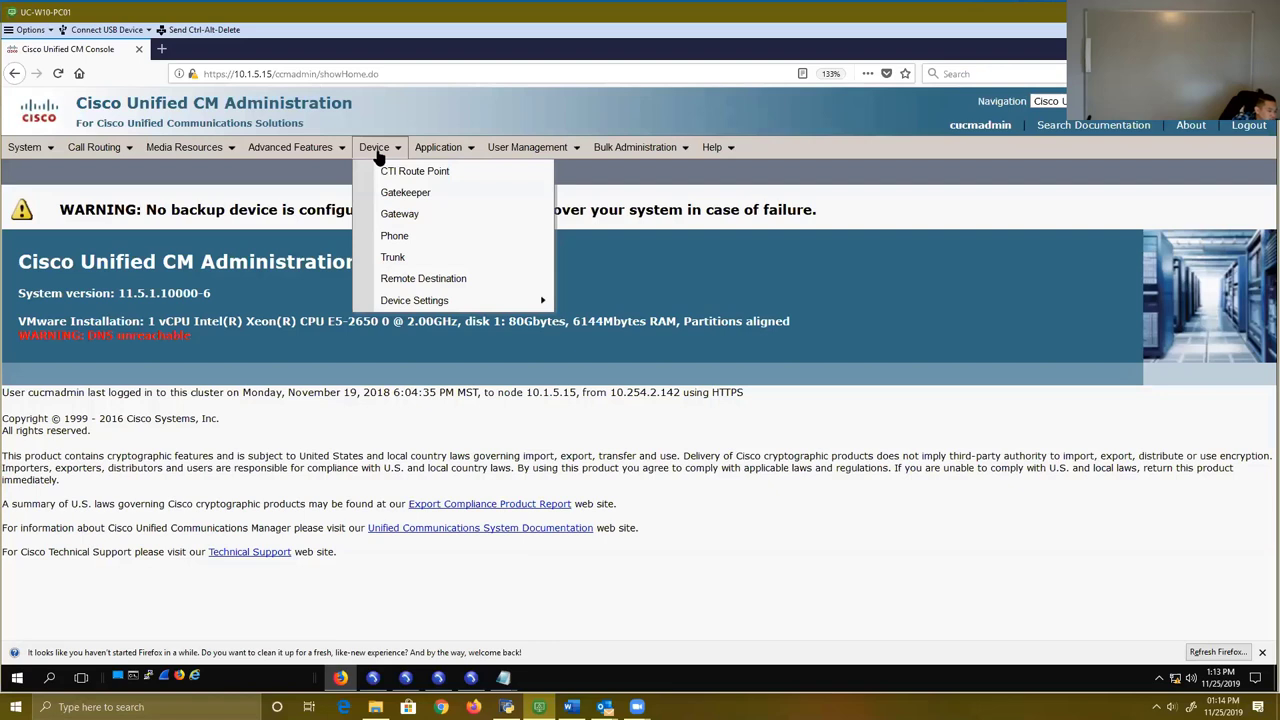
mouse_move(412, 302)
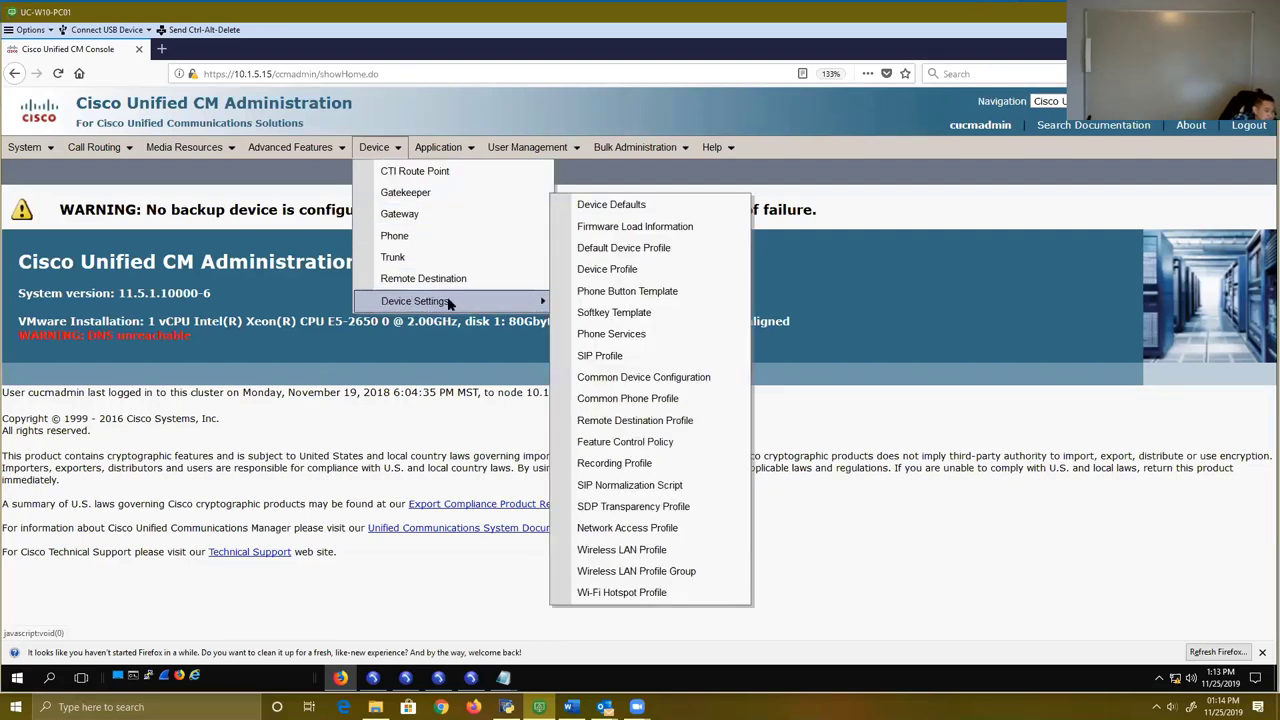
Delete the existing Extension Mobility phone service
left_click(607, 338)
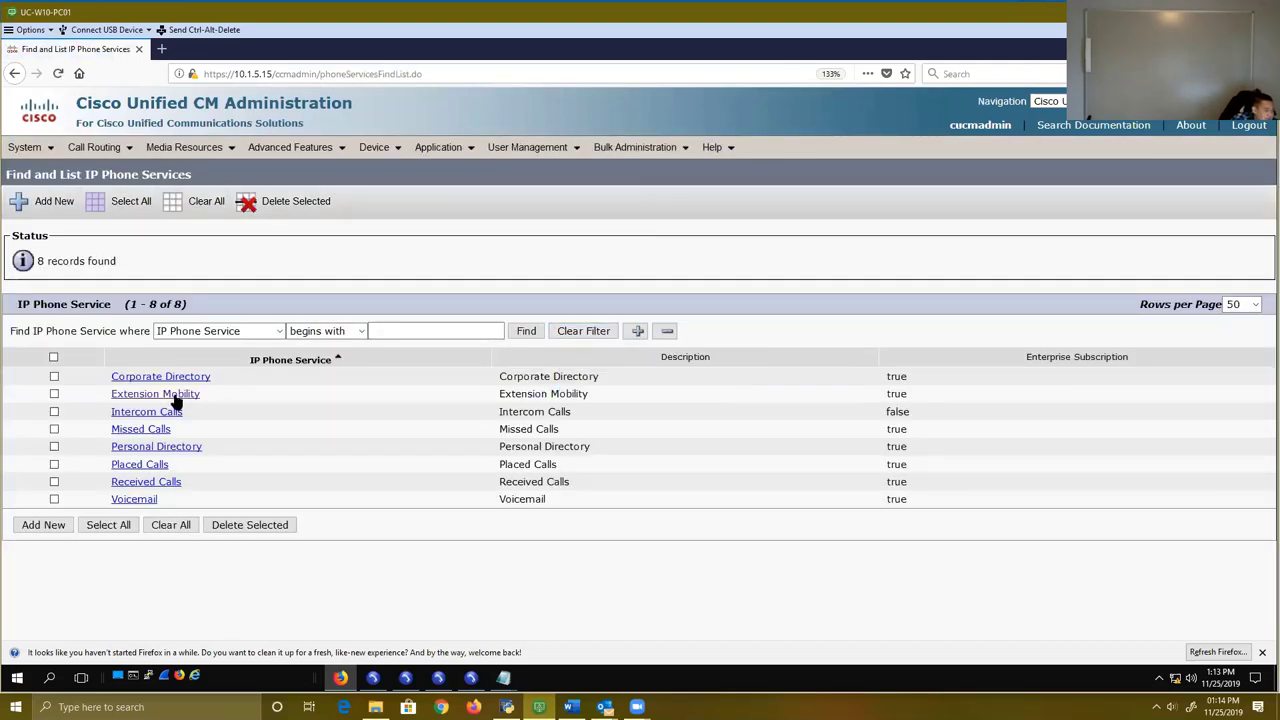
left_click(54, 394)
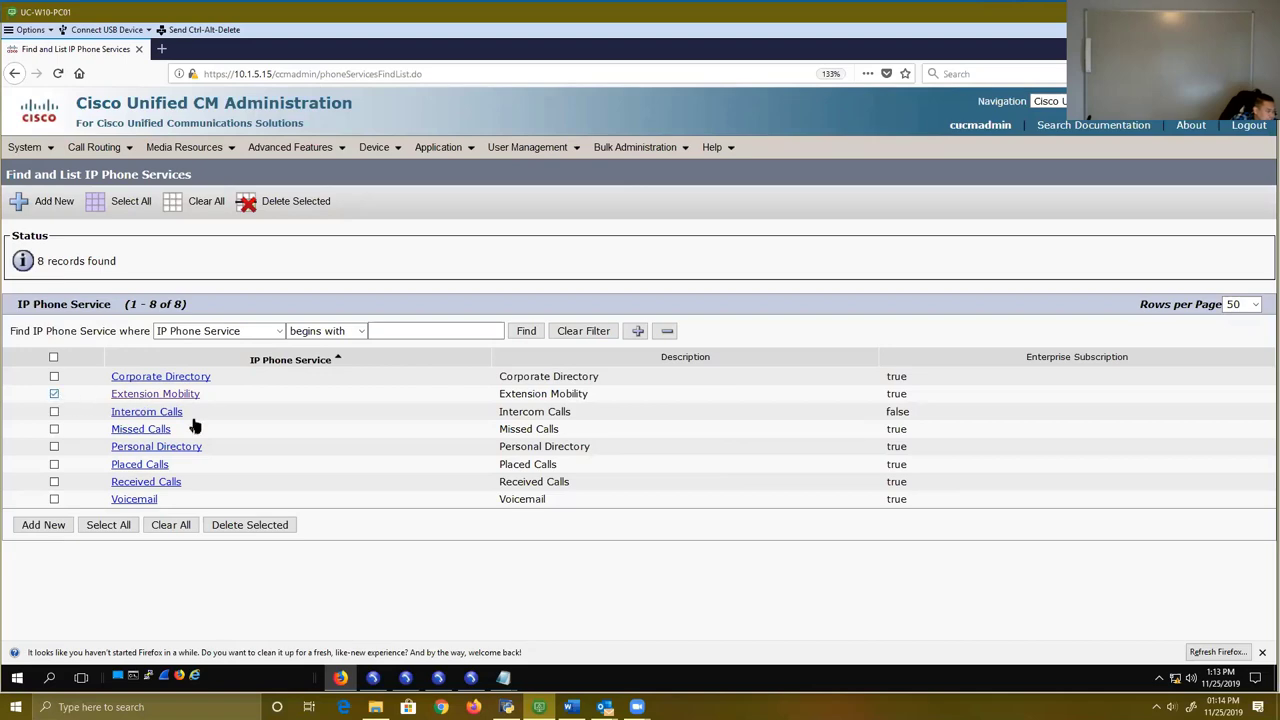
left_click(250, 525)
left_click(752, 314)
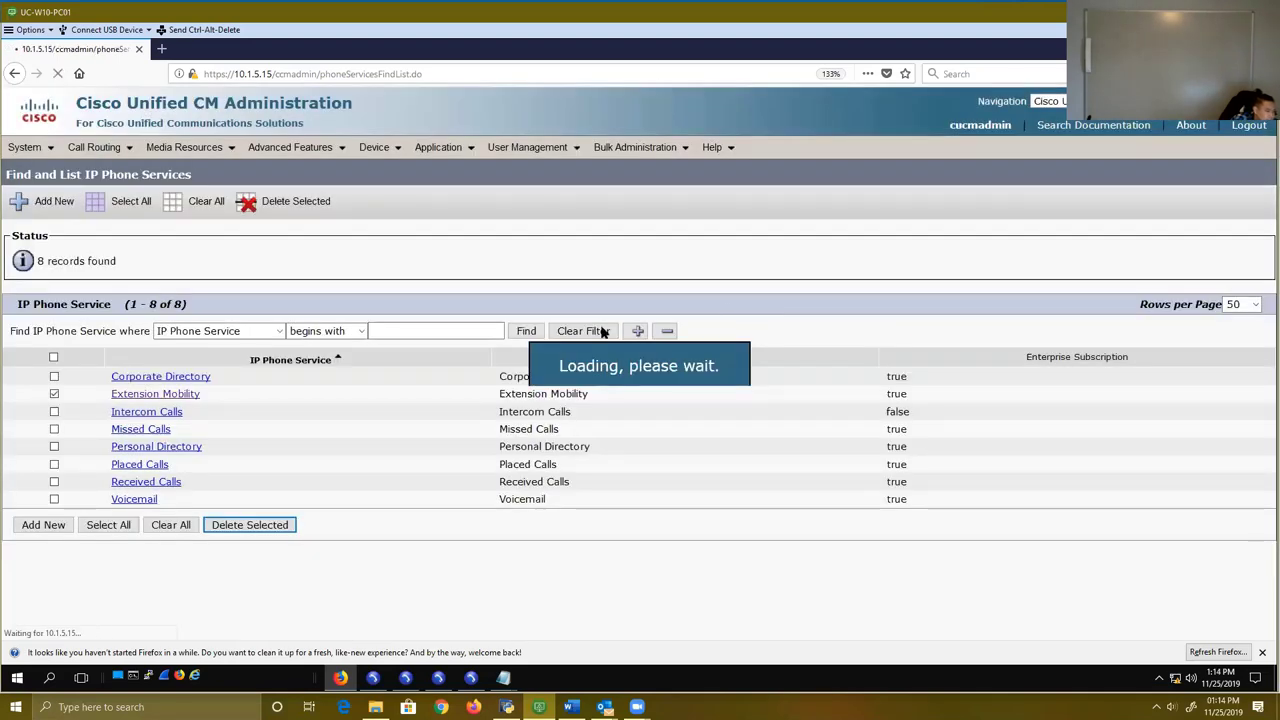
Add a new phone service named Extension Mobility, leaving its Service URL for later
left_click(51, 532)
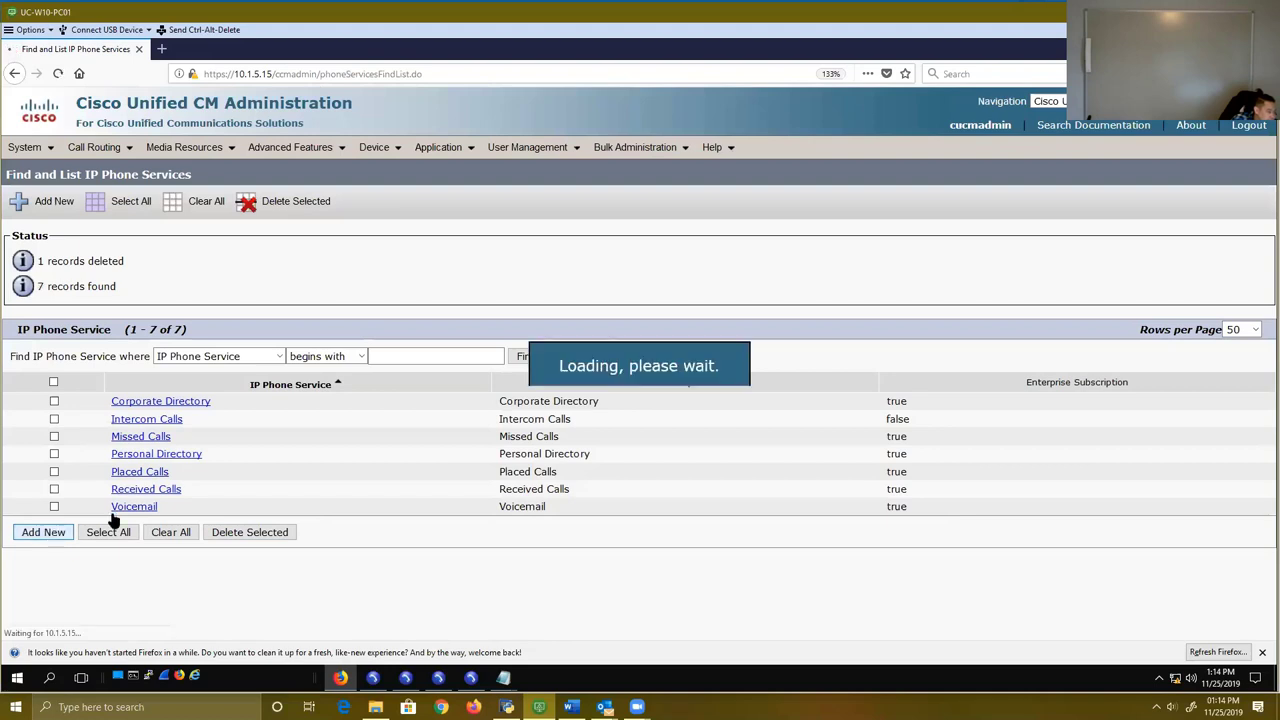
left_click(223, 320)
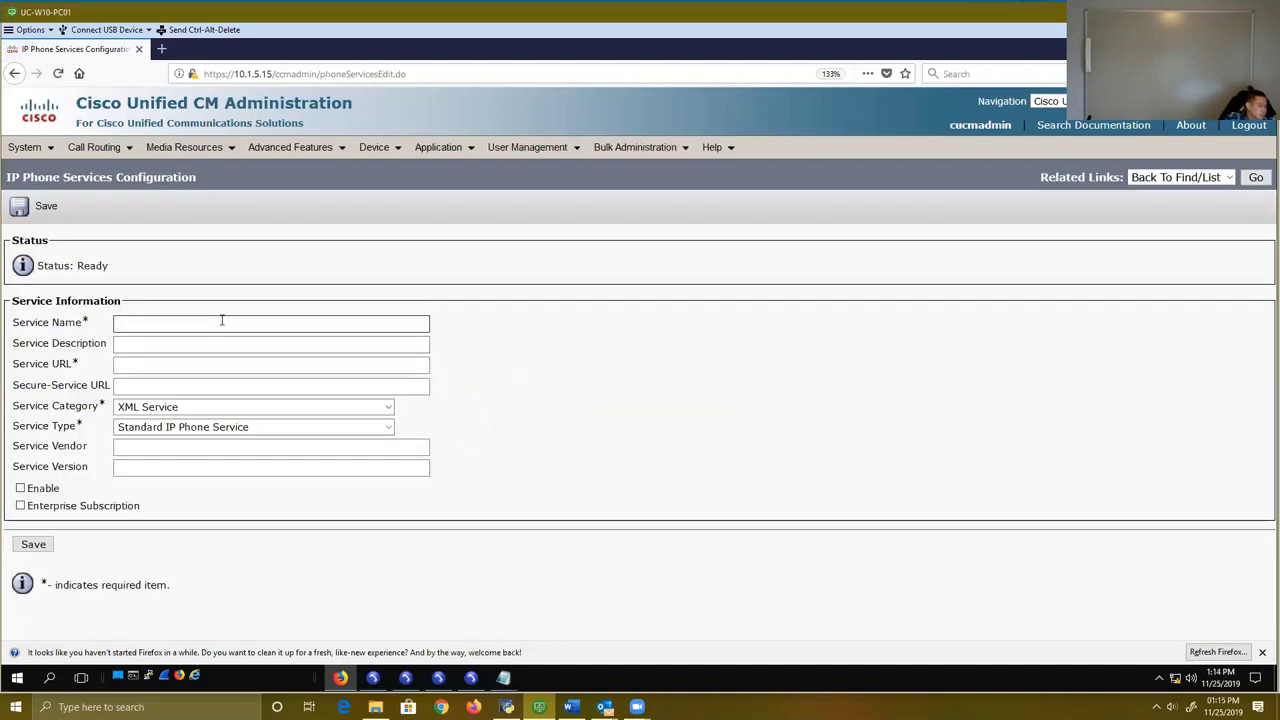
type("E")
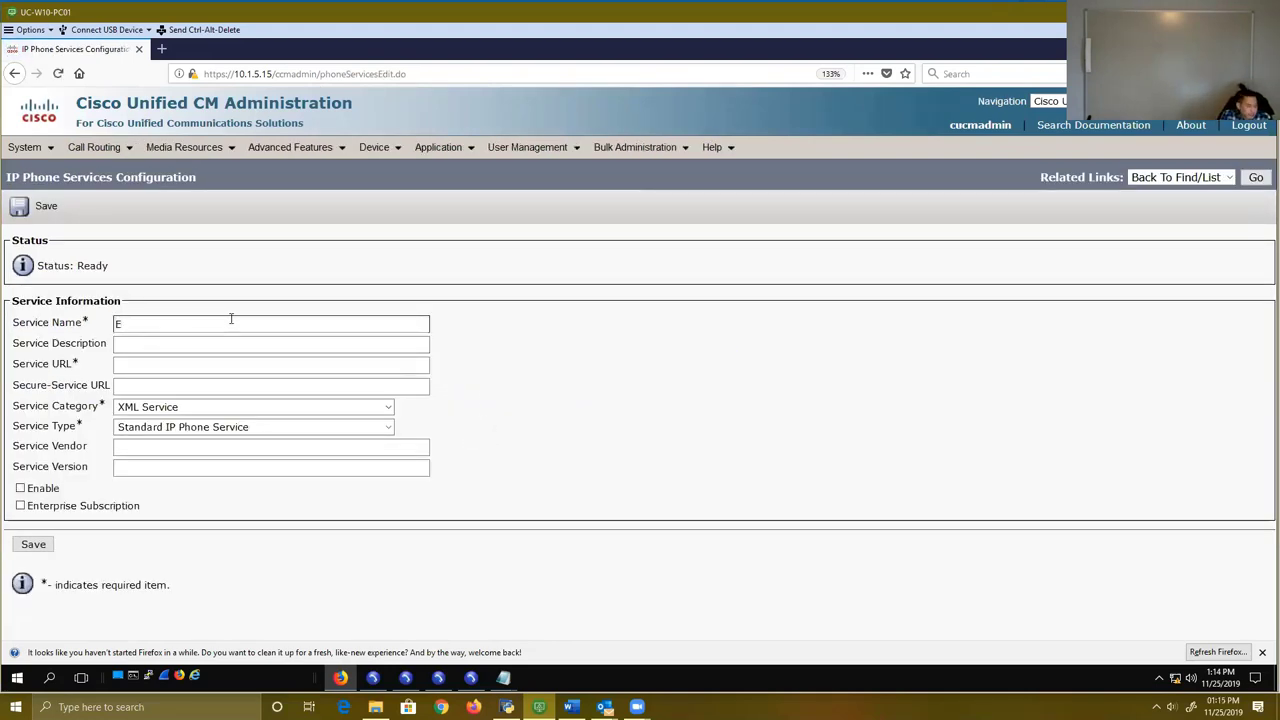
type("xtensi")
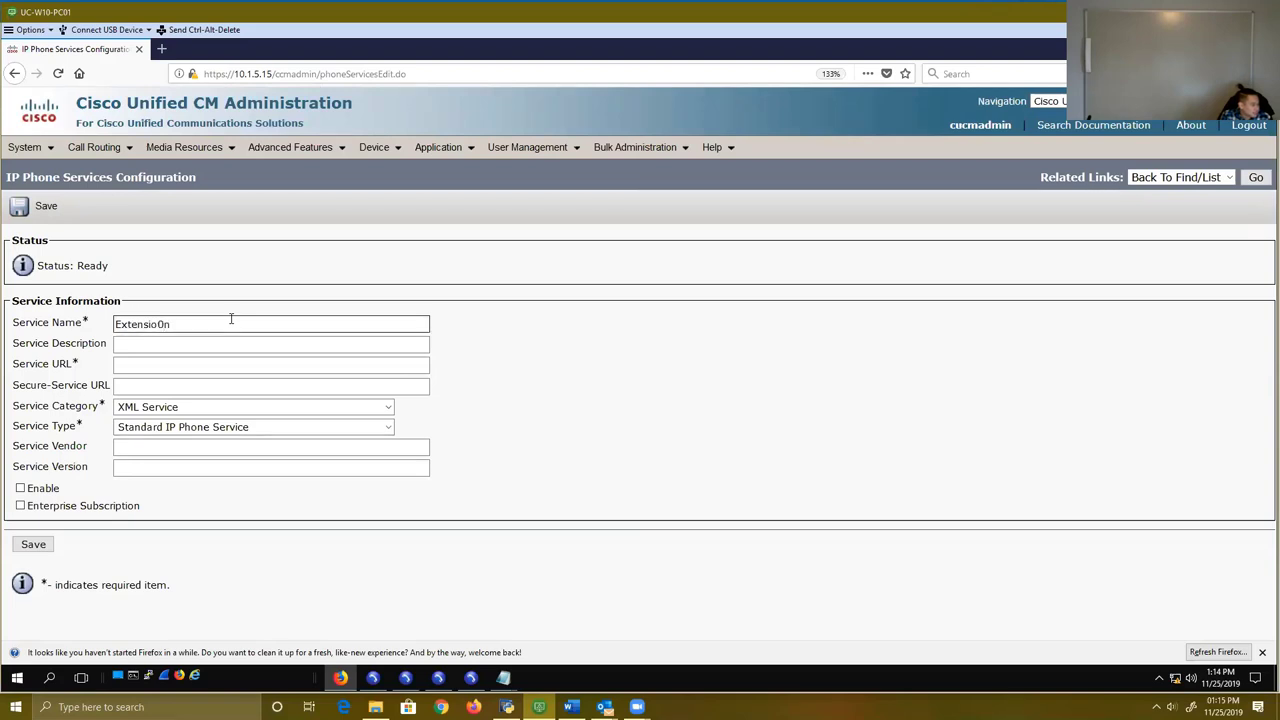
type("on")
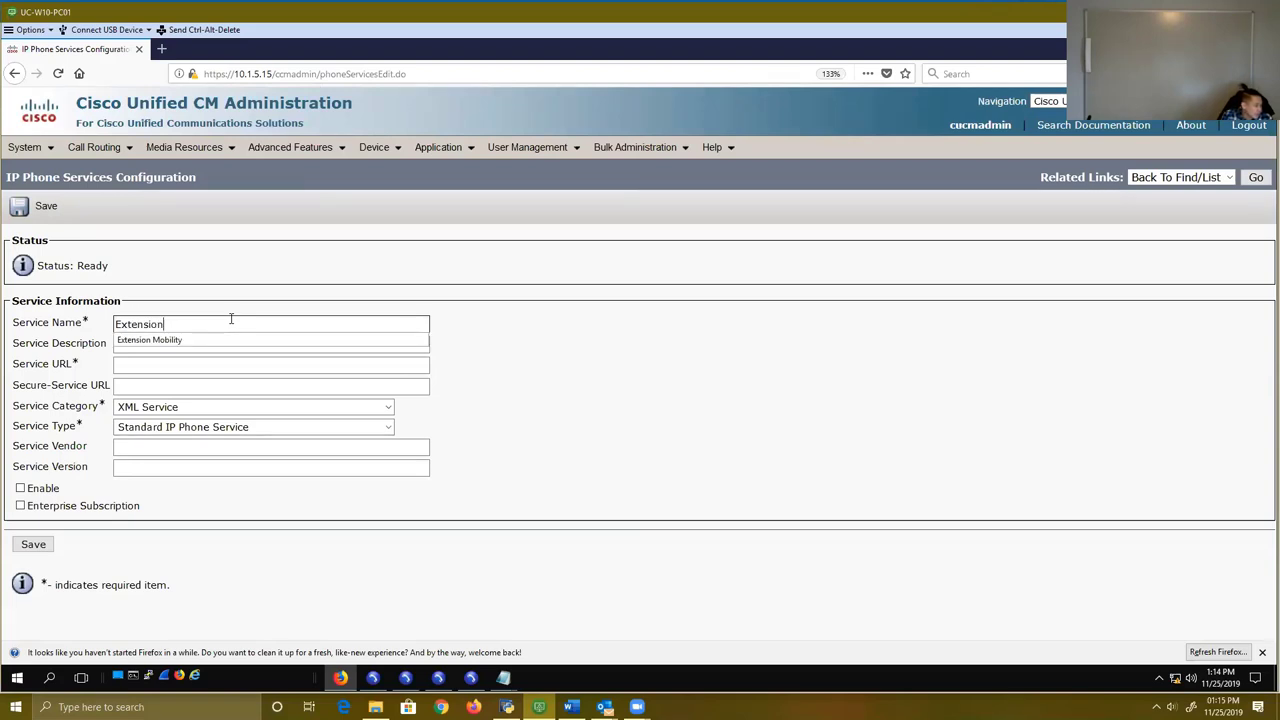
key("Down")
key("Return")
left_click(160, 365)
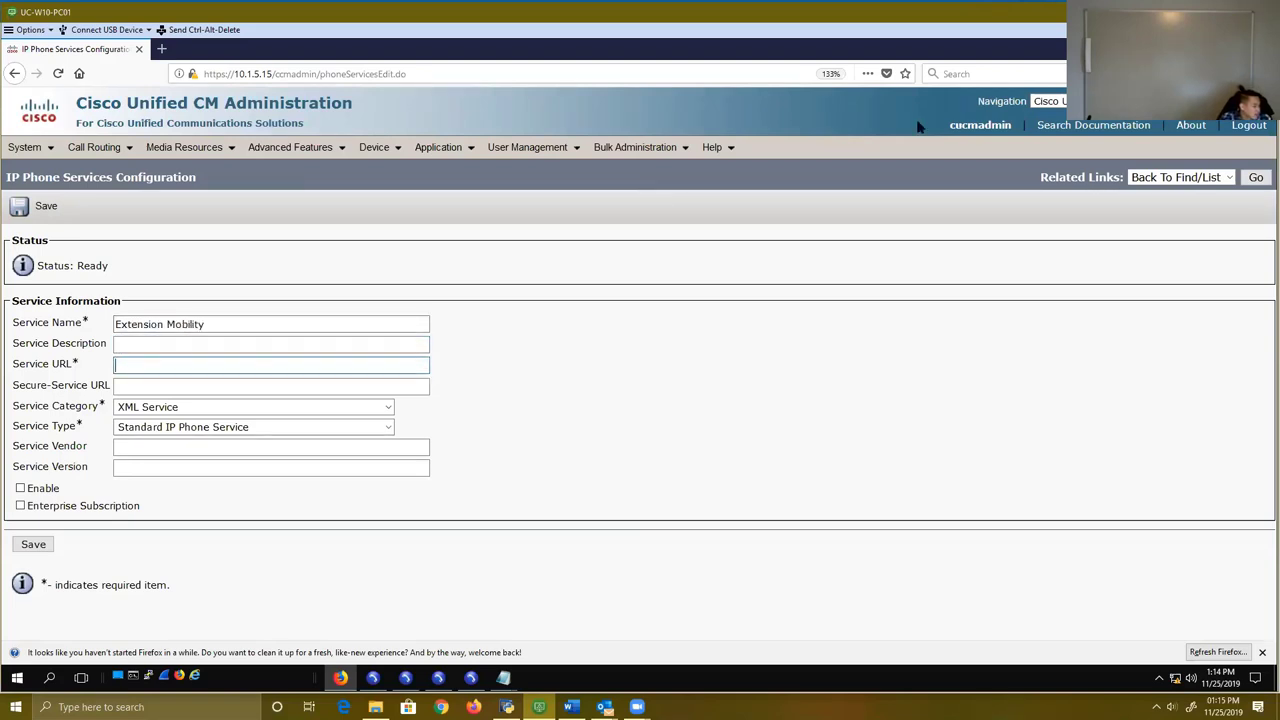
left_click(1165, 48)
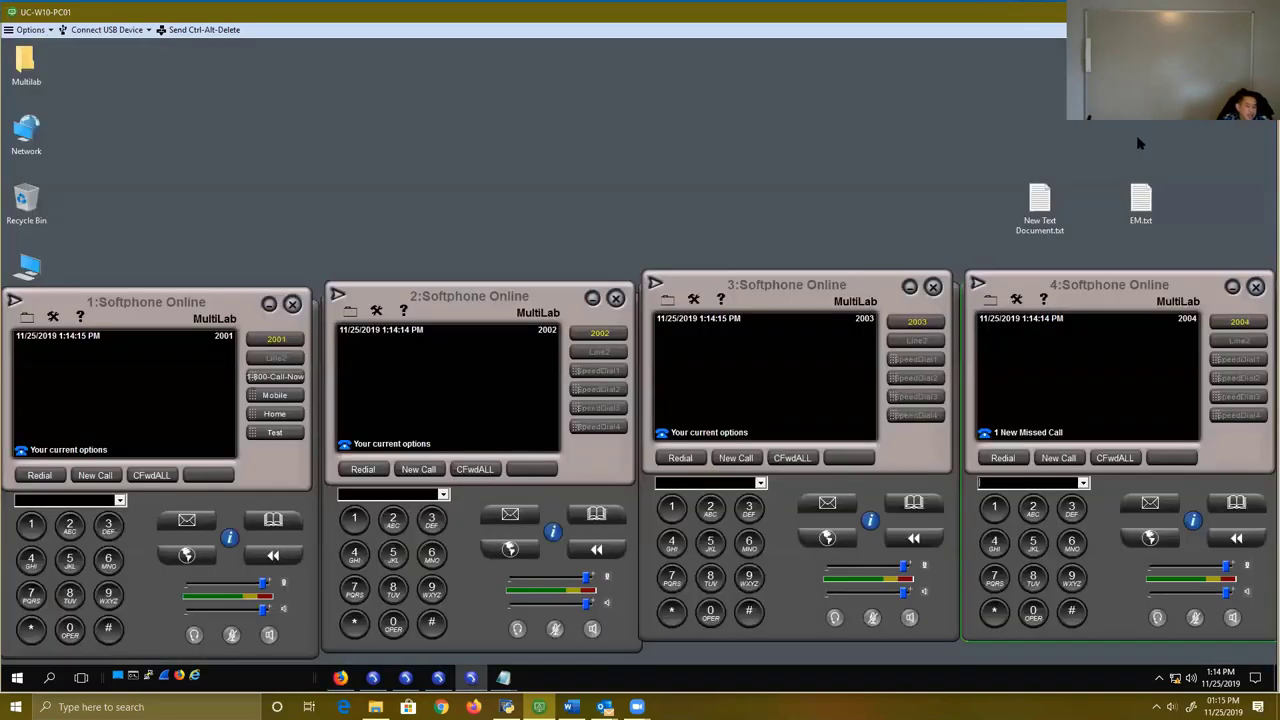
Open EM.txt and copy its servlet URL
double_click(1140, 210)
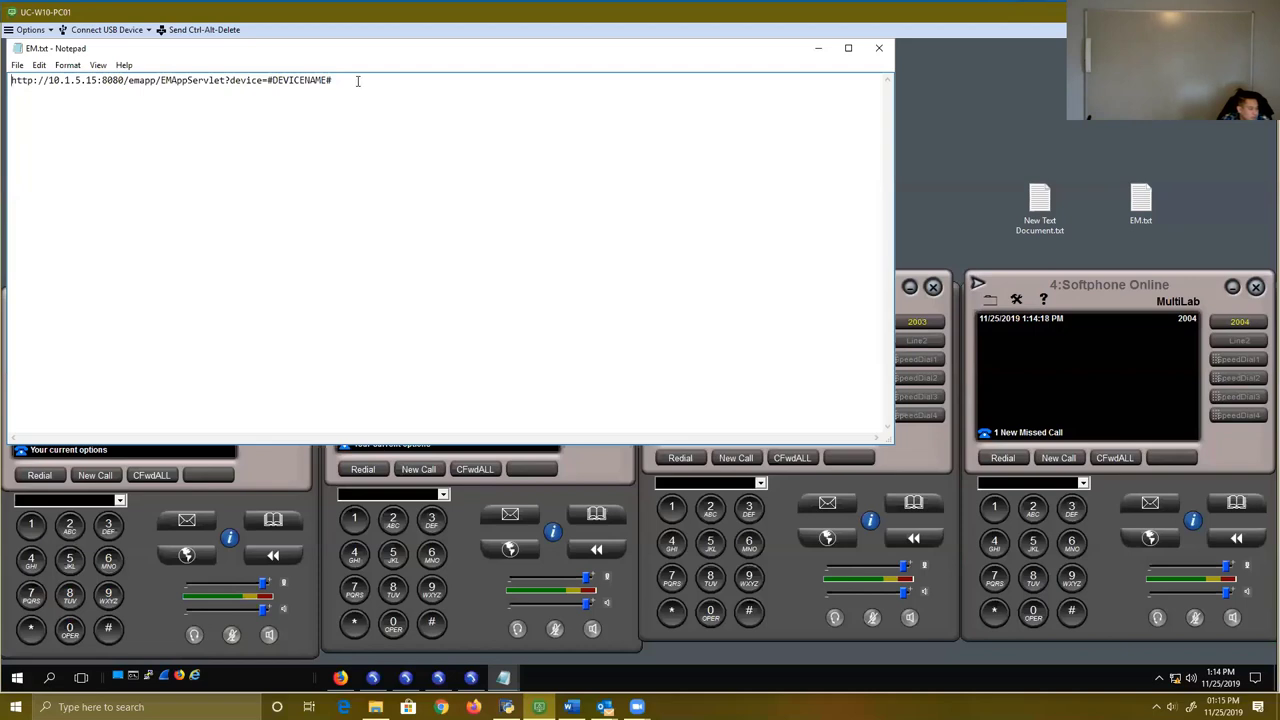
left_click_drag(357, 80, 12, 70)
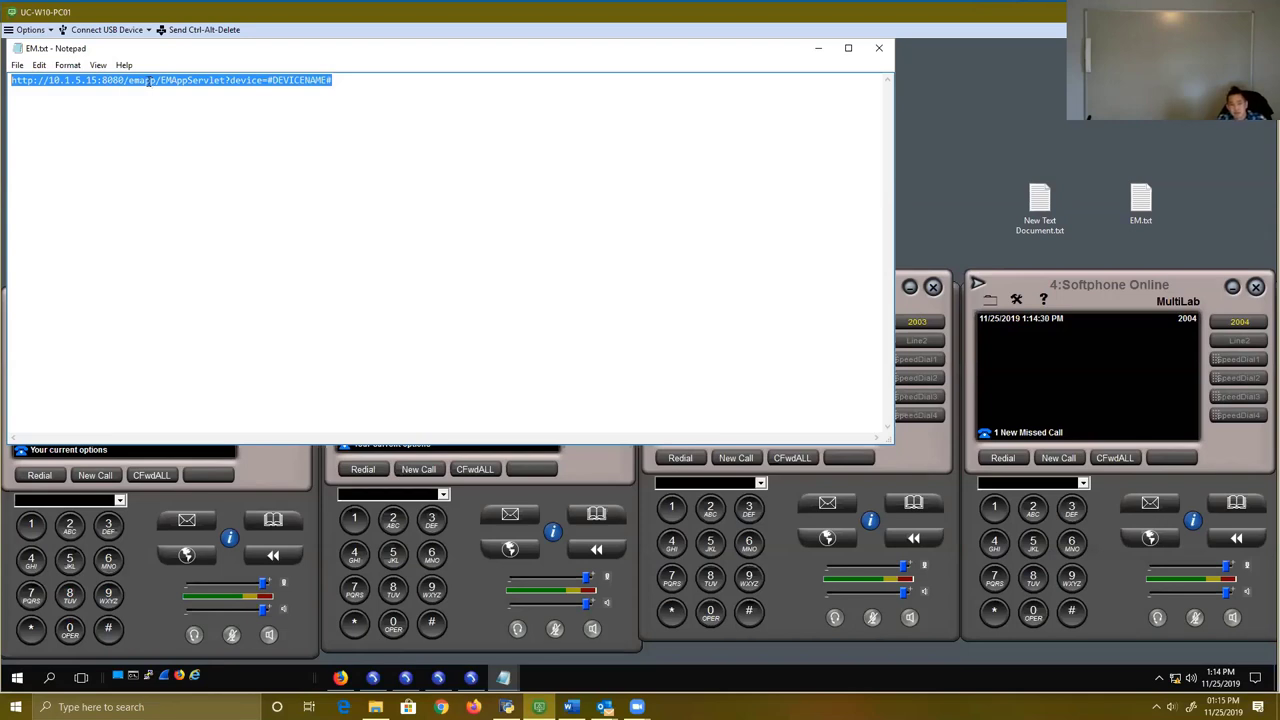
right_click(167, 80)
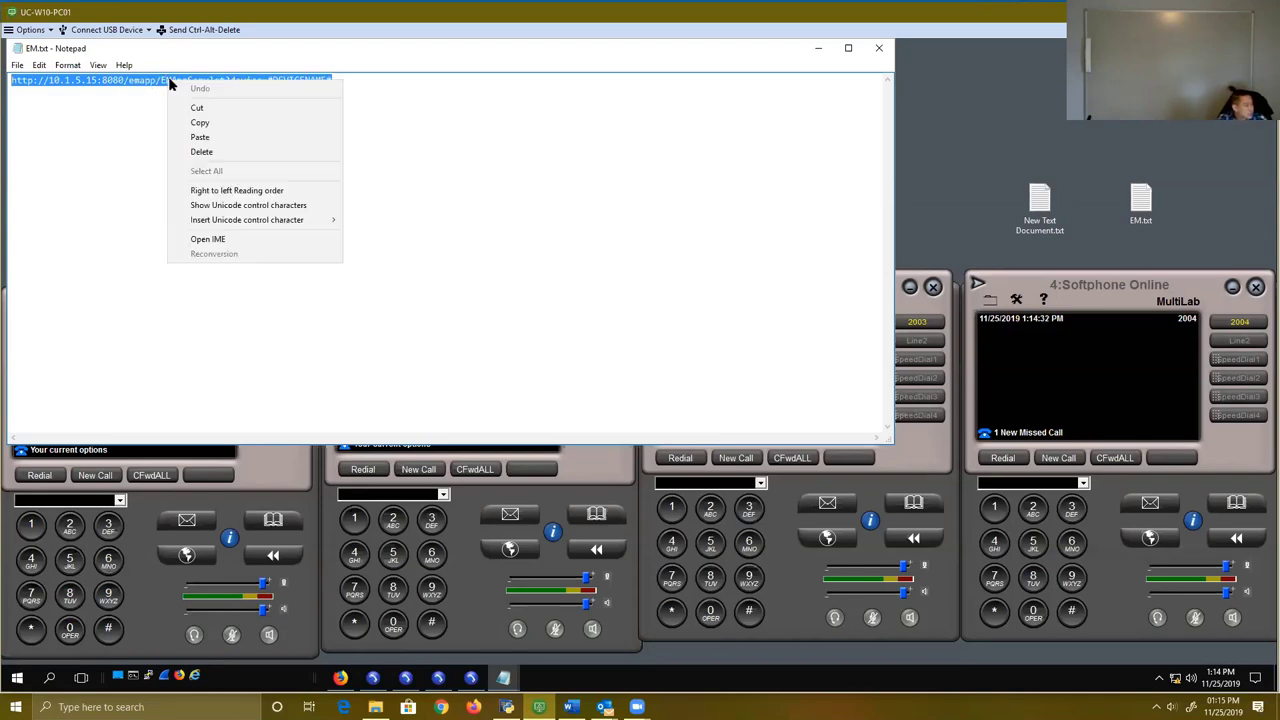
left_click(202, 122)
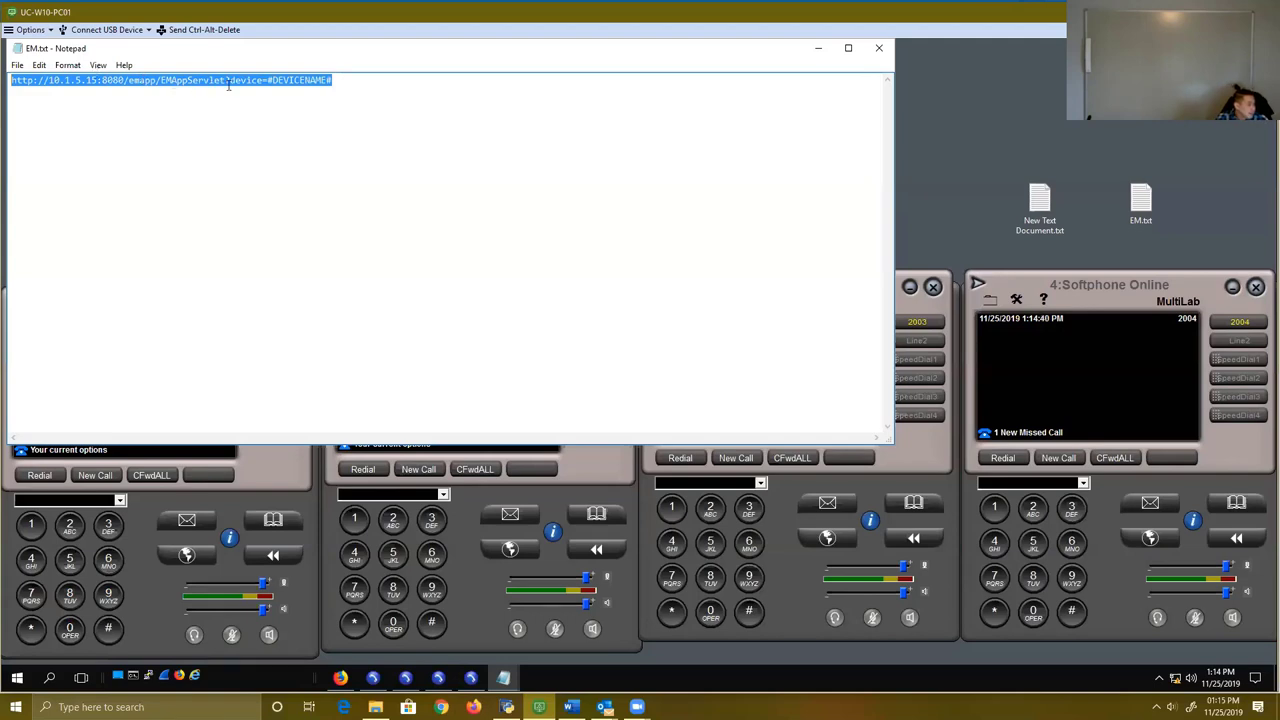
Change the URL host to 10.1.5.15 and copy the full EMAppServlet URL
left_click(72, 84)
left_click_drag(48, 80, 97, 80)
type("host")
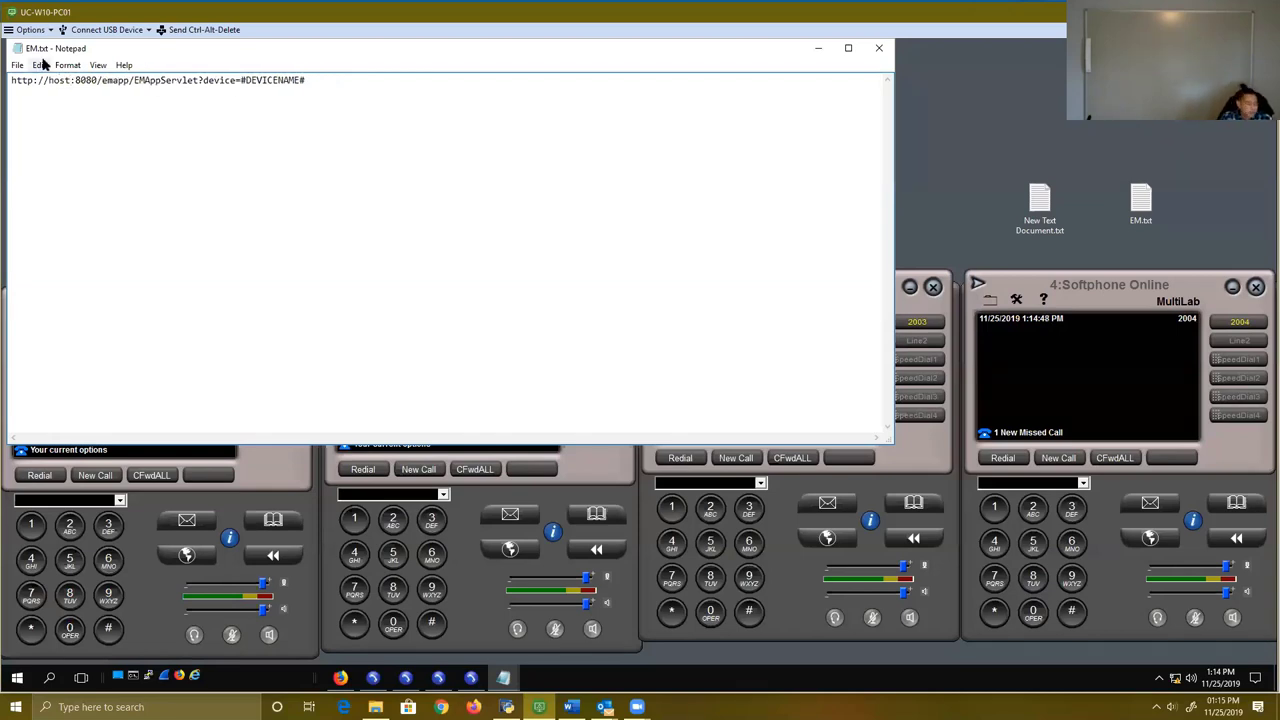
key("BackSpace")
key("BackSpace")
key("BackSpace")
key("BackSpace")
type("10")
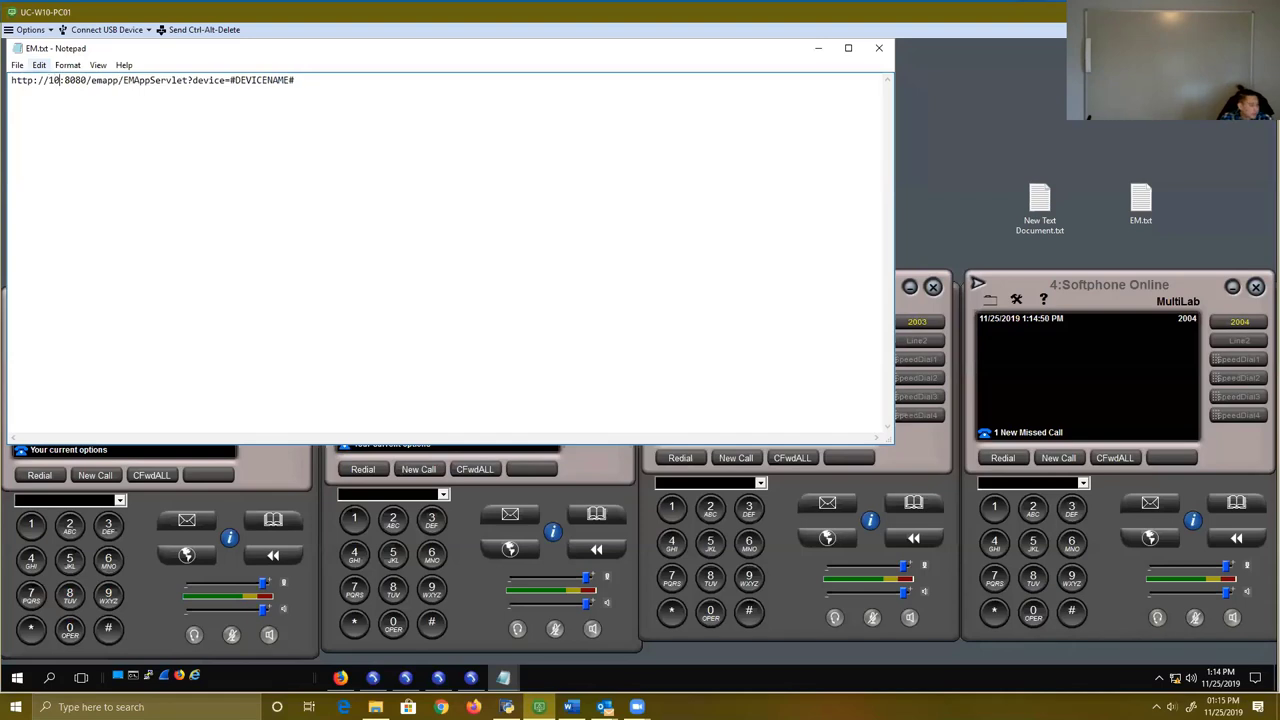
type(".")
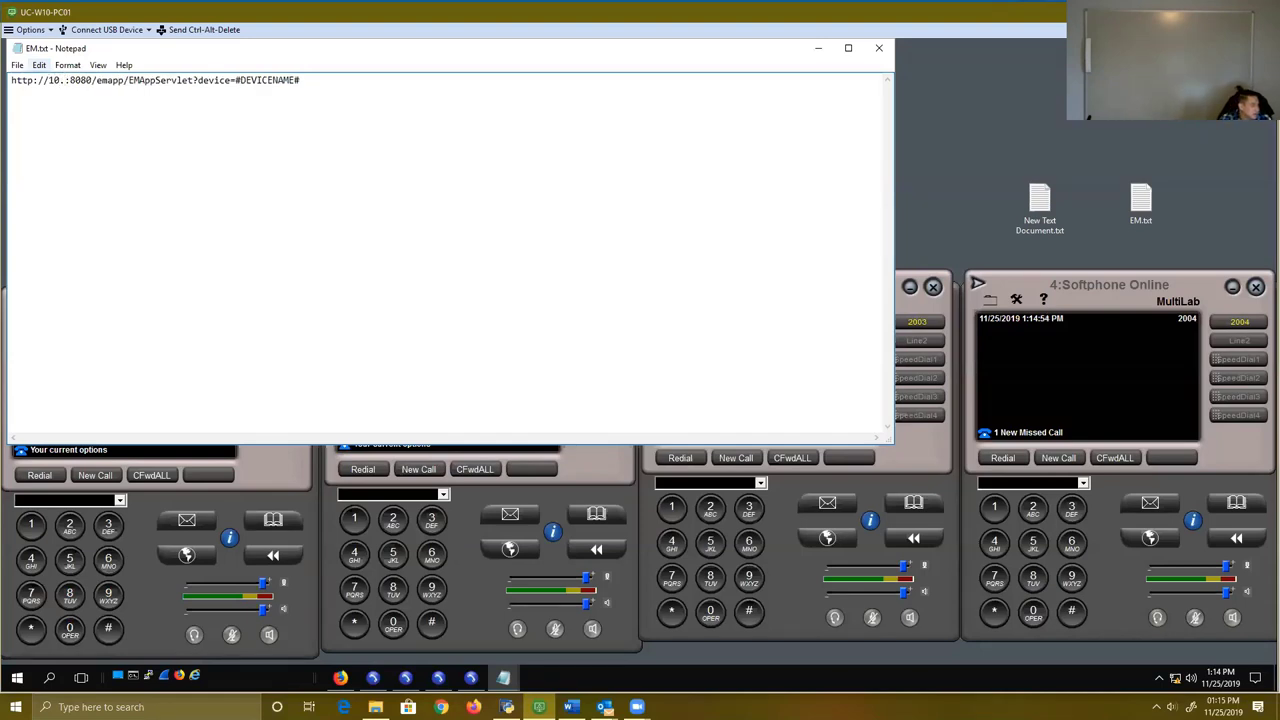
type("1.5.15")
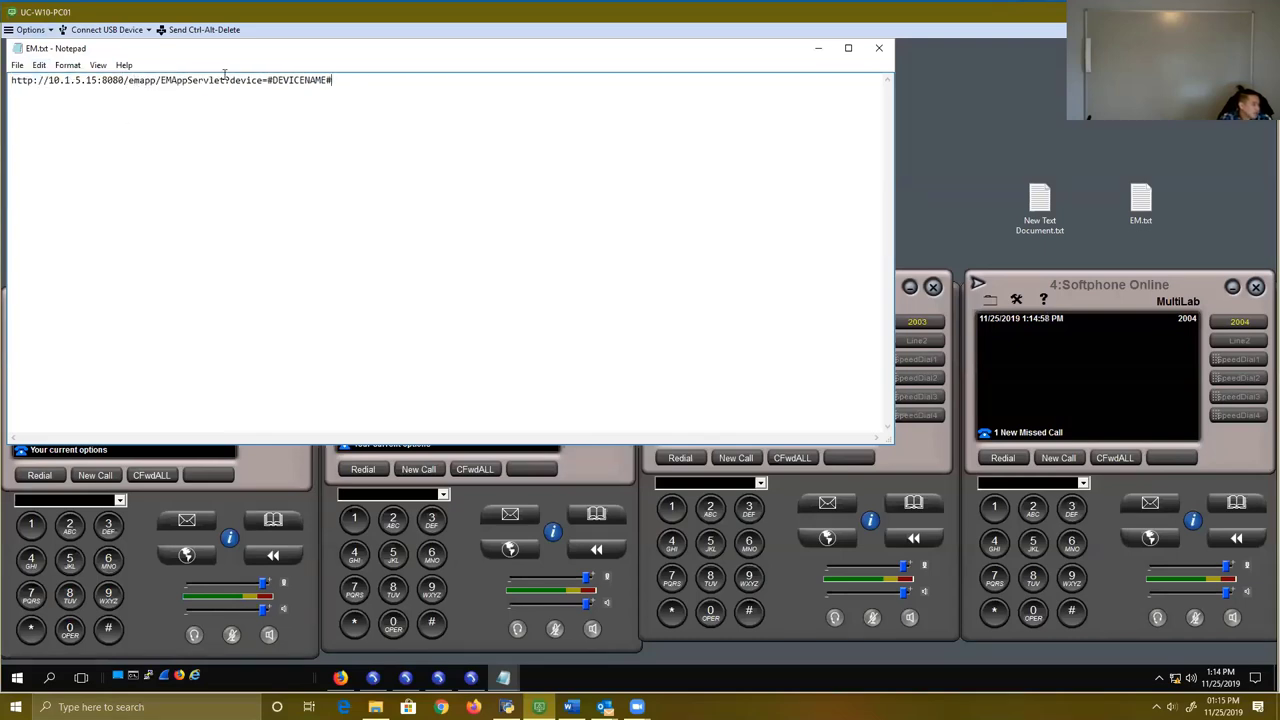
left_click_drag(343, 84, 8, 80)
right_click(88, 81)
left_click(136, 122)
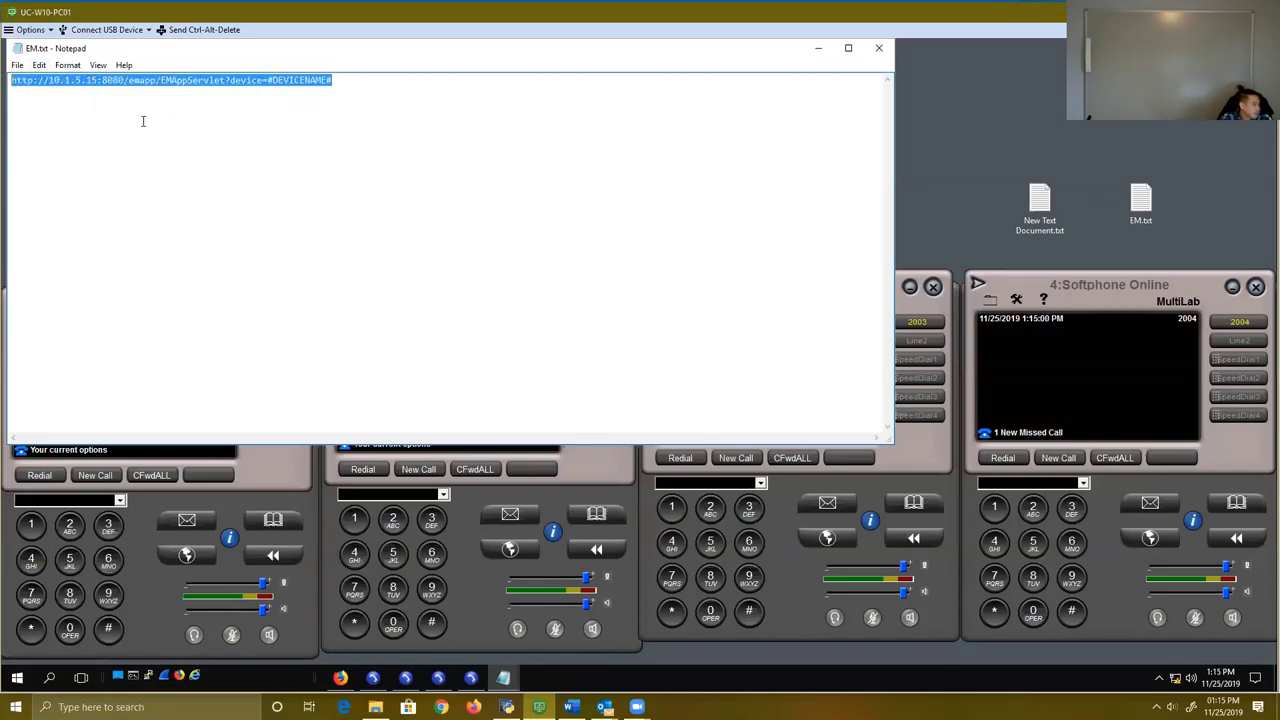
key("alt+Tab")
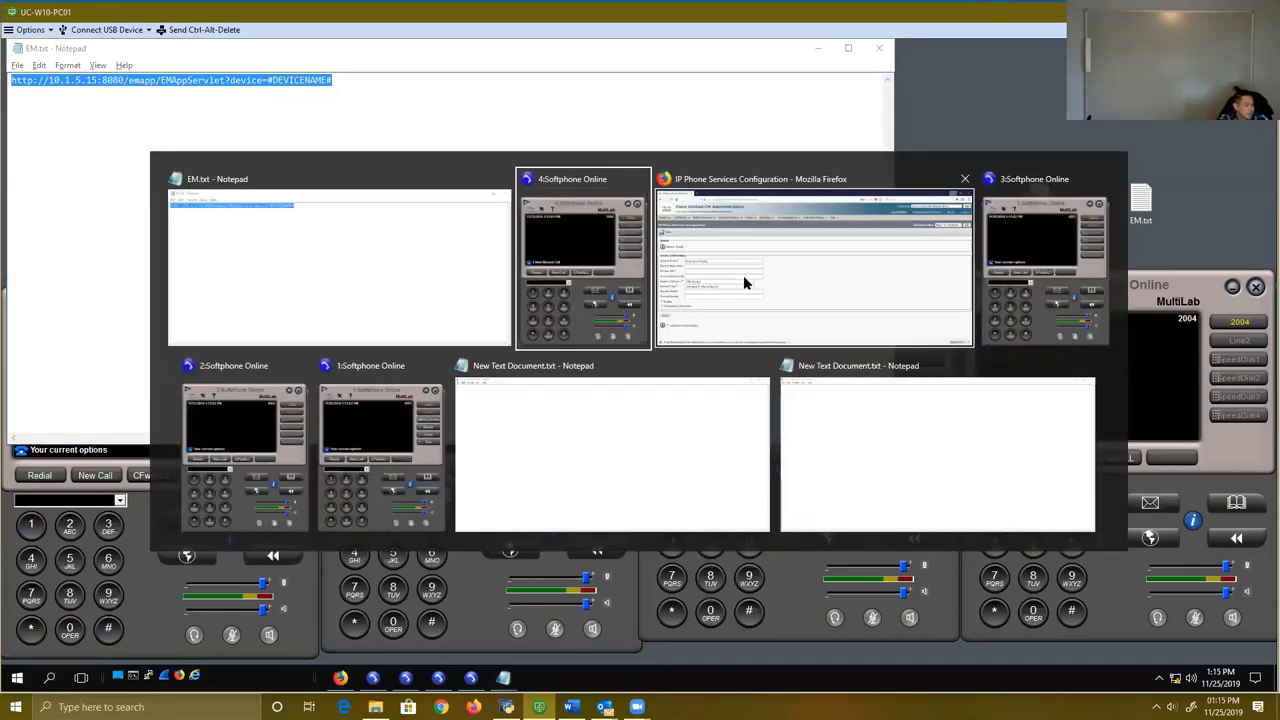
Paste the 10.1.5.15:8080 EMAppServlet URL into Service URL and tick Enable
left_click(743, 275)
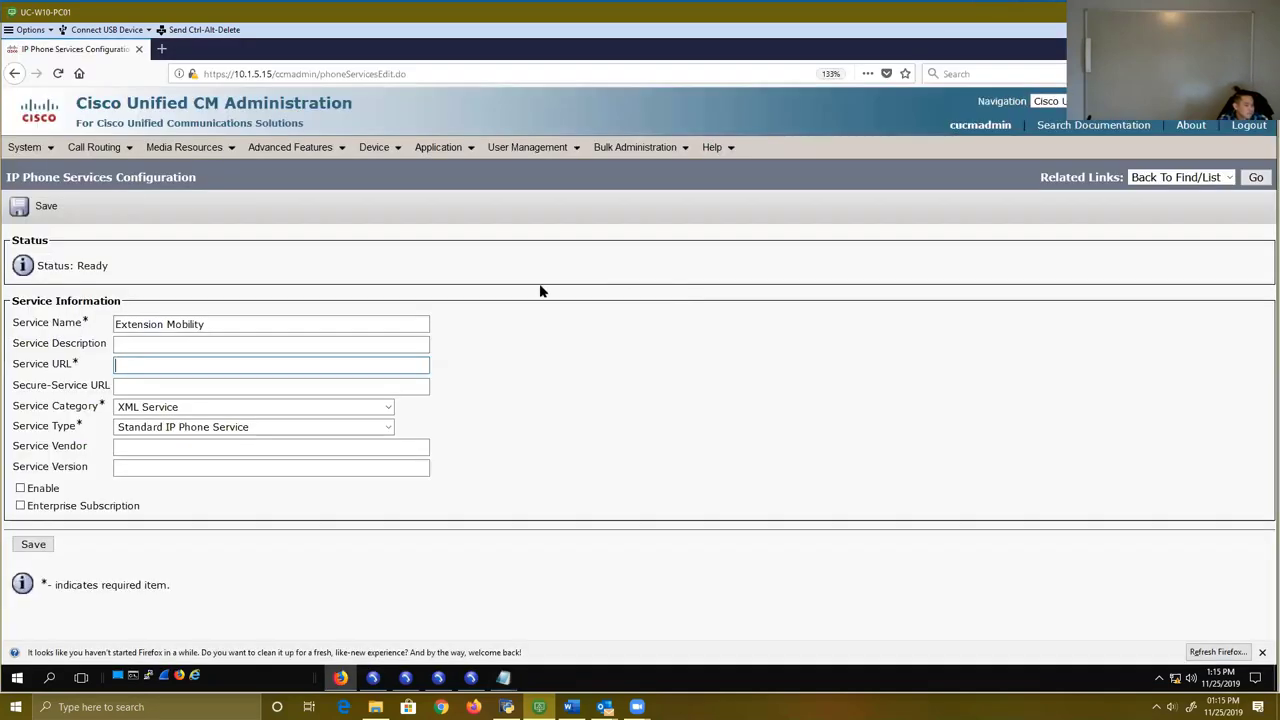
right_click(143, 365)
left_click(176, 421)
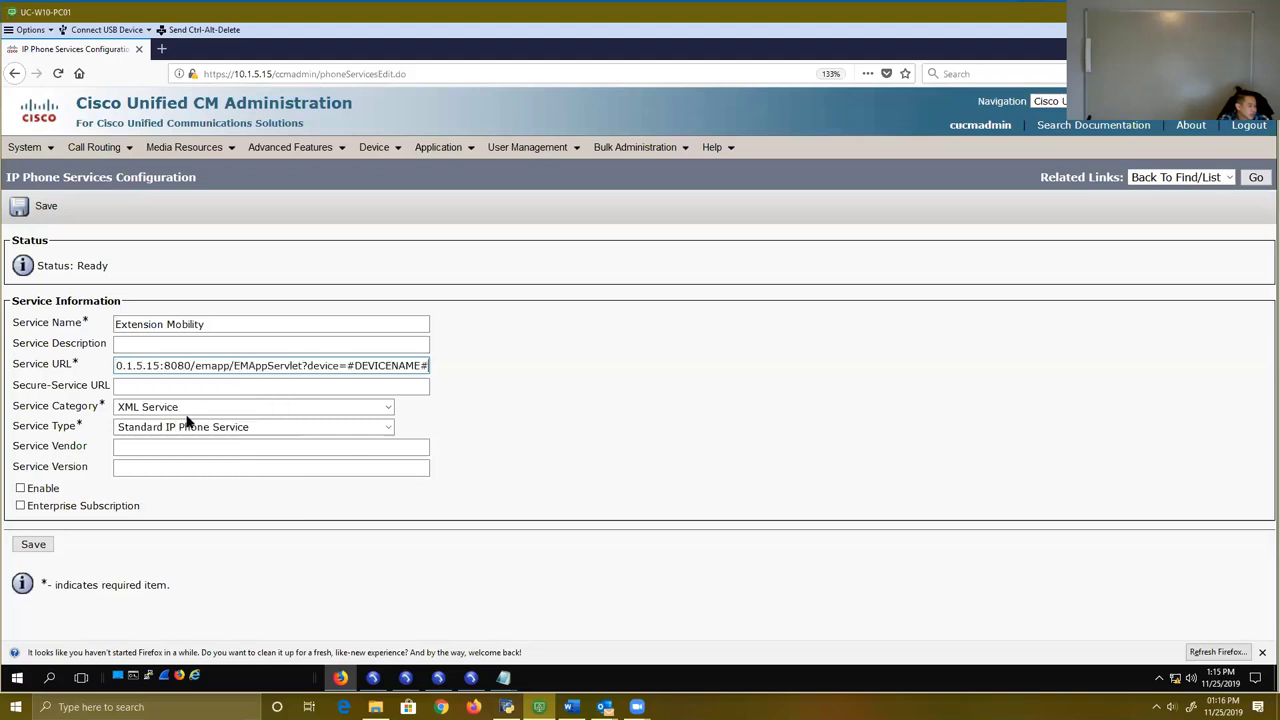
left_click_drag(235, 365, 72, 364)
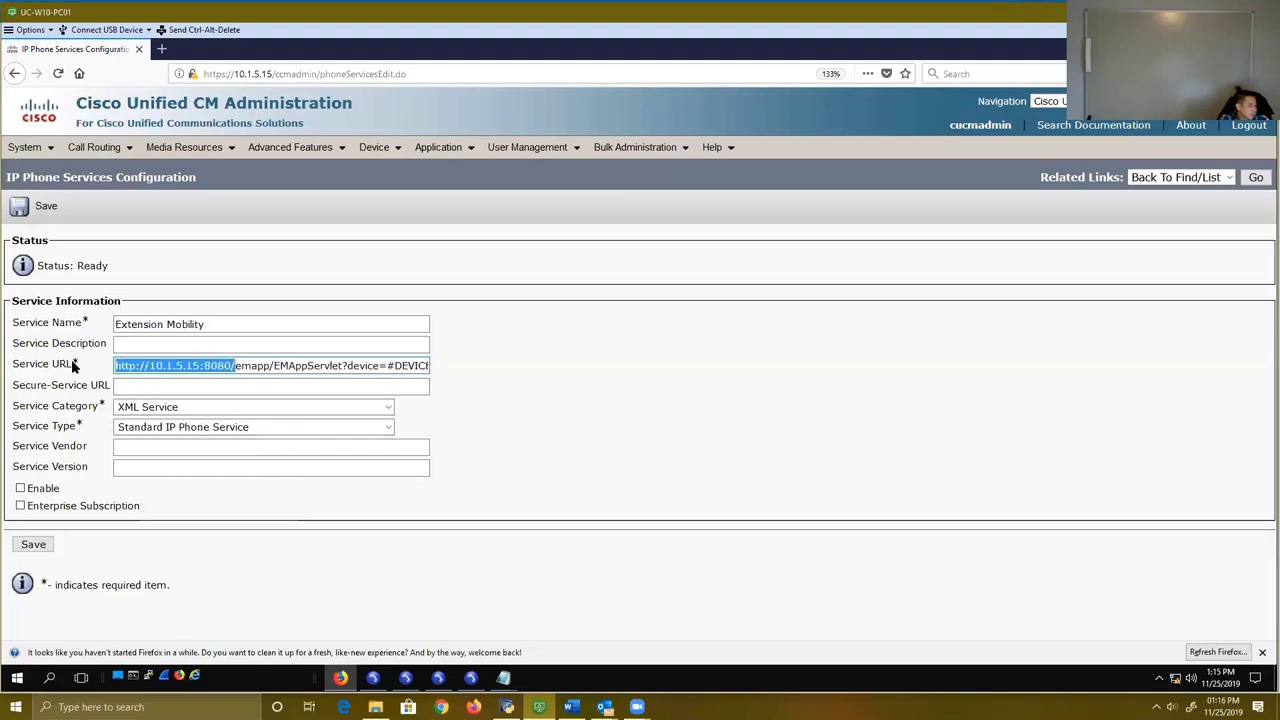
left_click(297, 366)
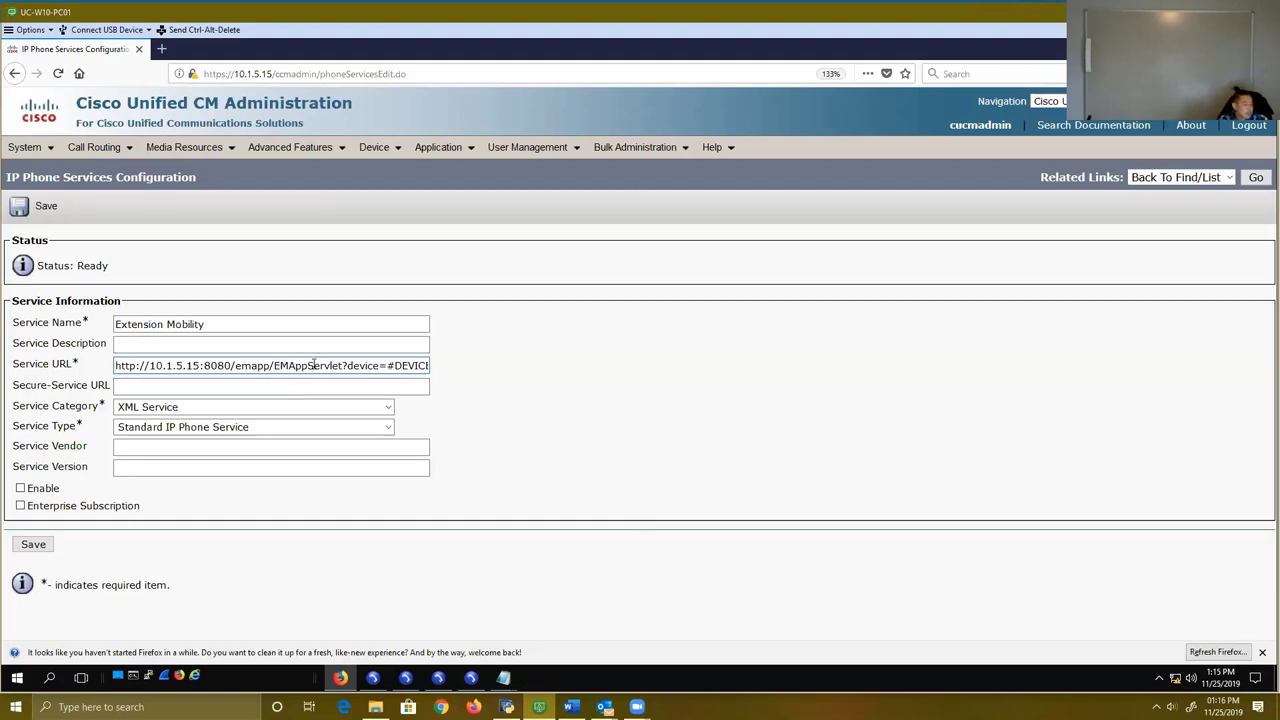
left_click_drag(315, 366, 486, 360)
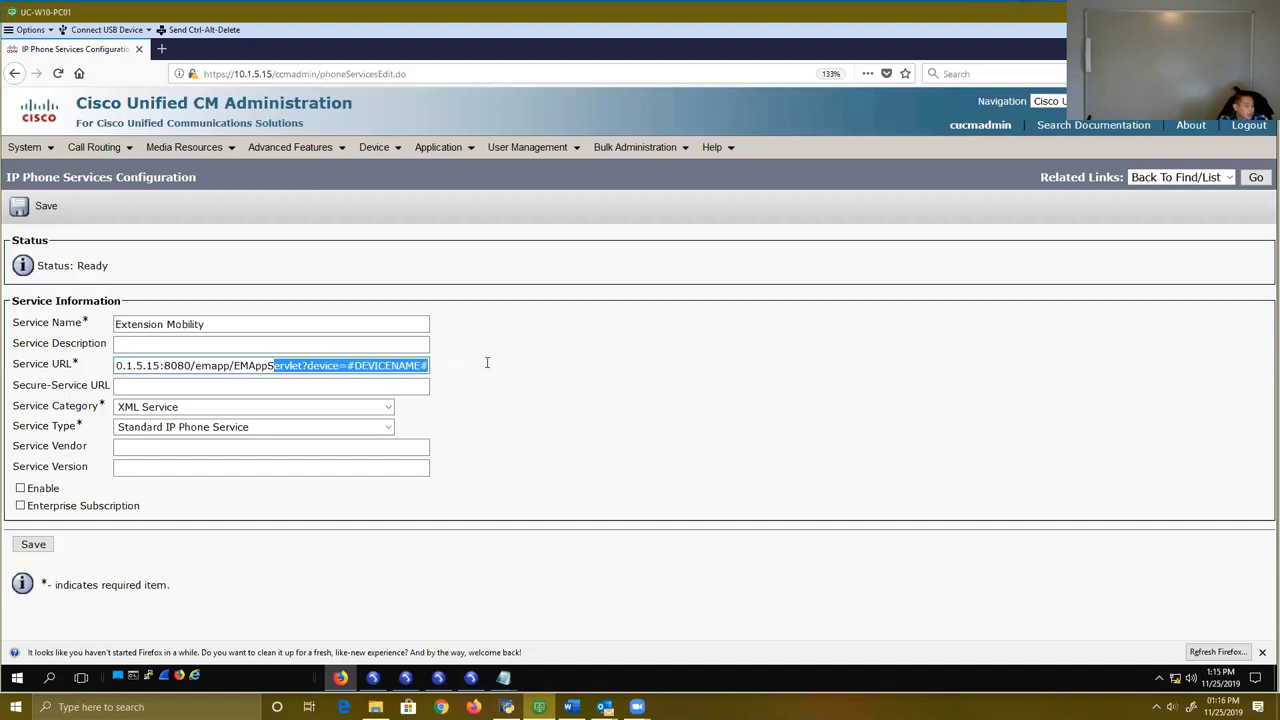
left_click(432, 369)
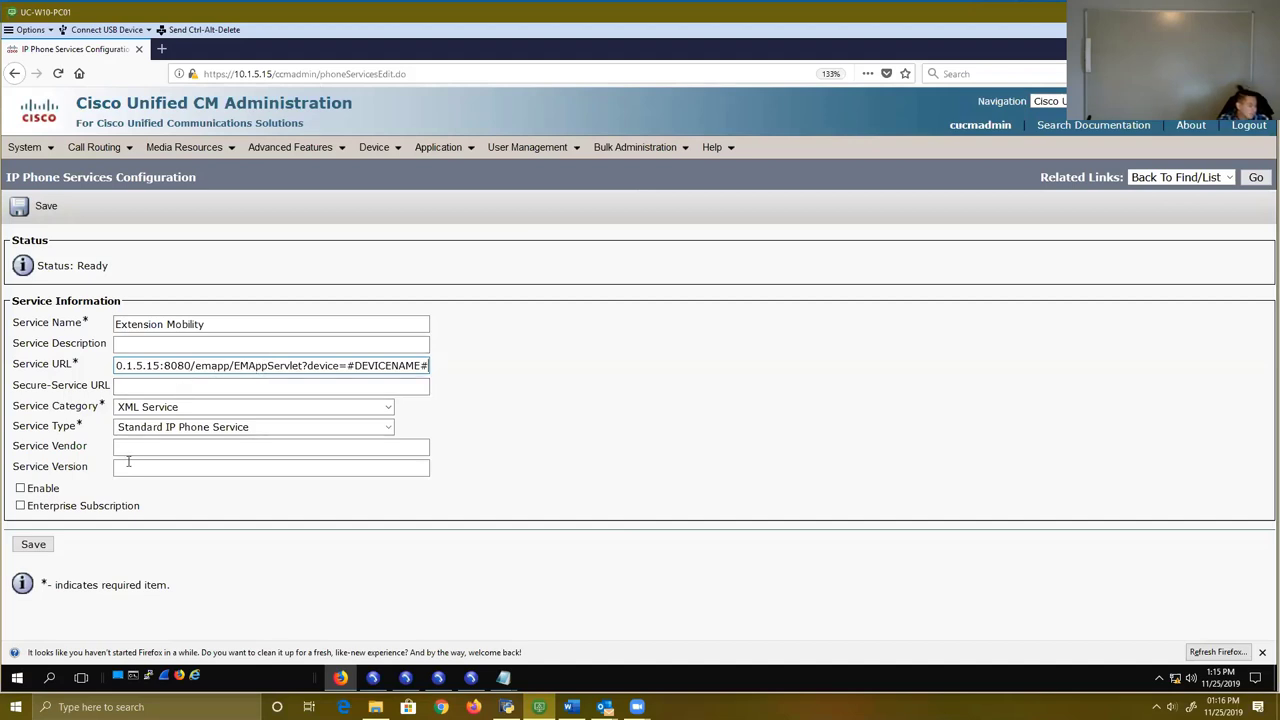
left_click(44, 489)
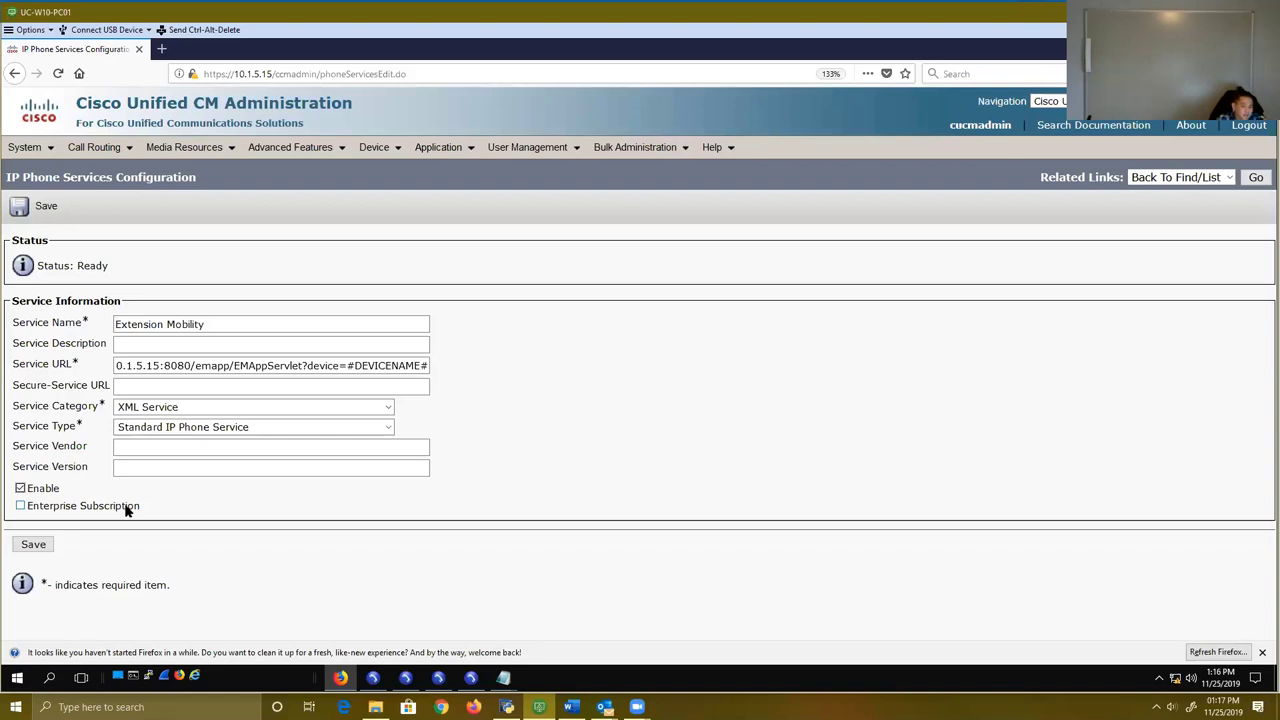
Save the Extension Mobility phone service so it reports 'Add successful'
left_click(30, 545)
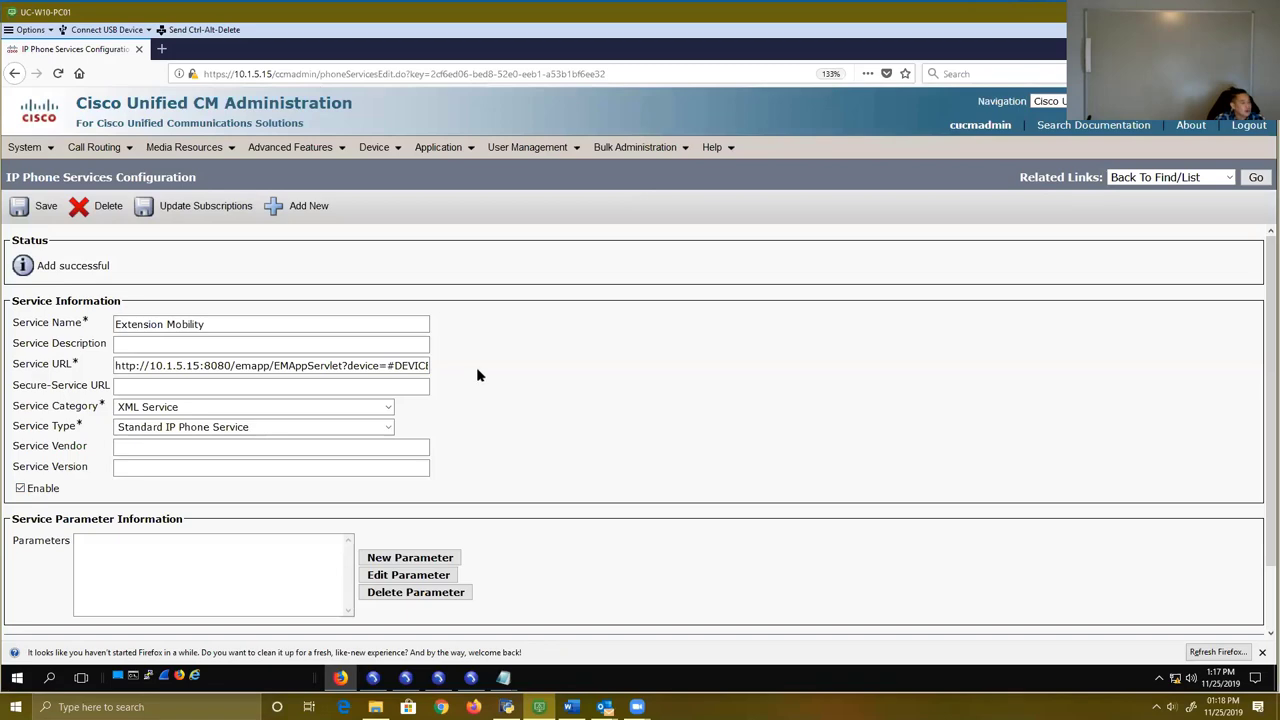
Check the four phones in the Phone list, then open the single end user's configuration
mouse_move(374, 147)
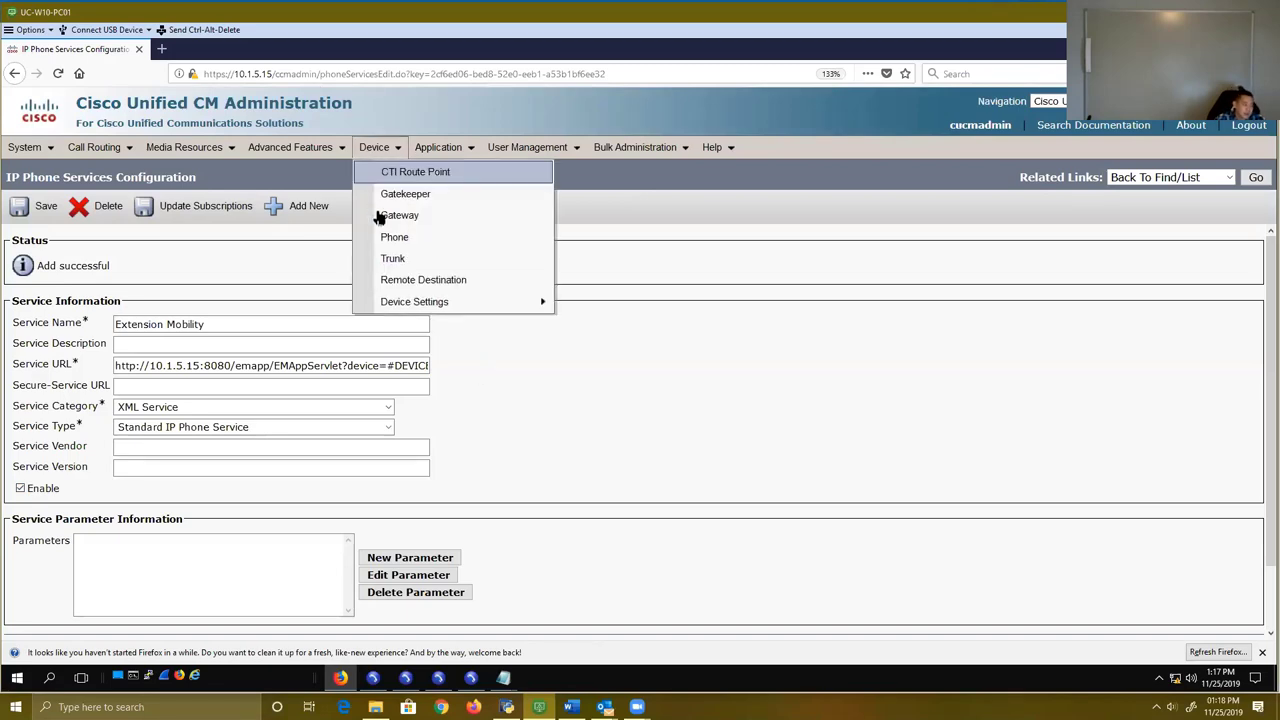
left_click(394, 237)
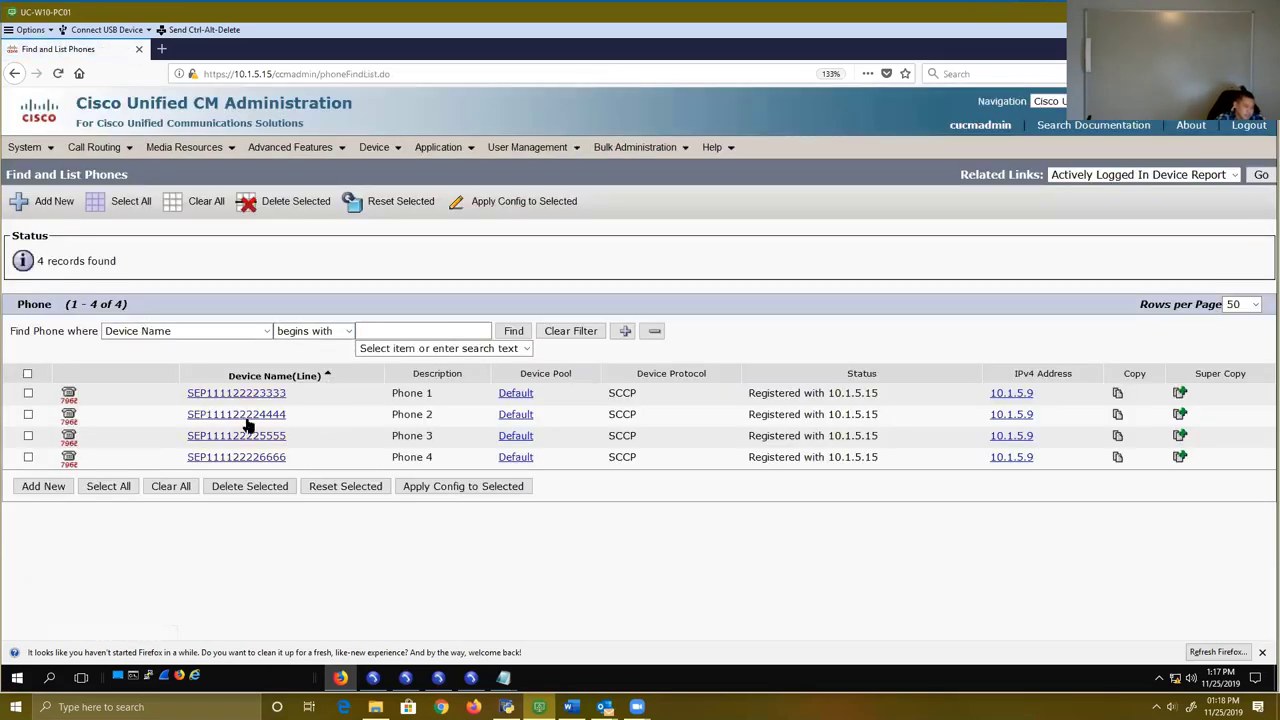
mouse_move(527, 147)
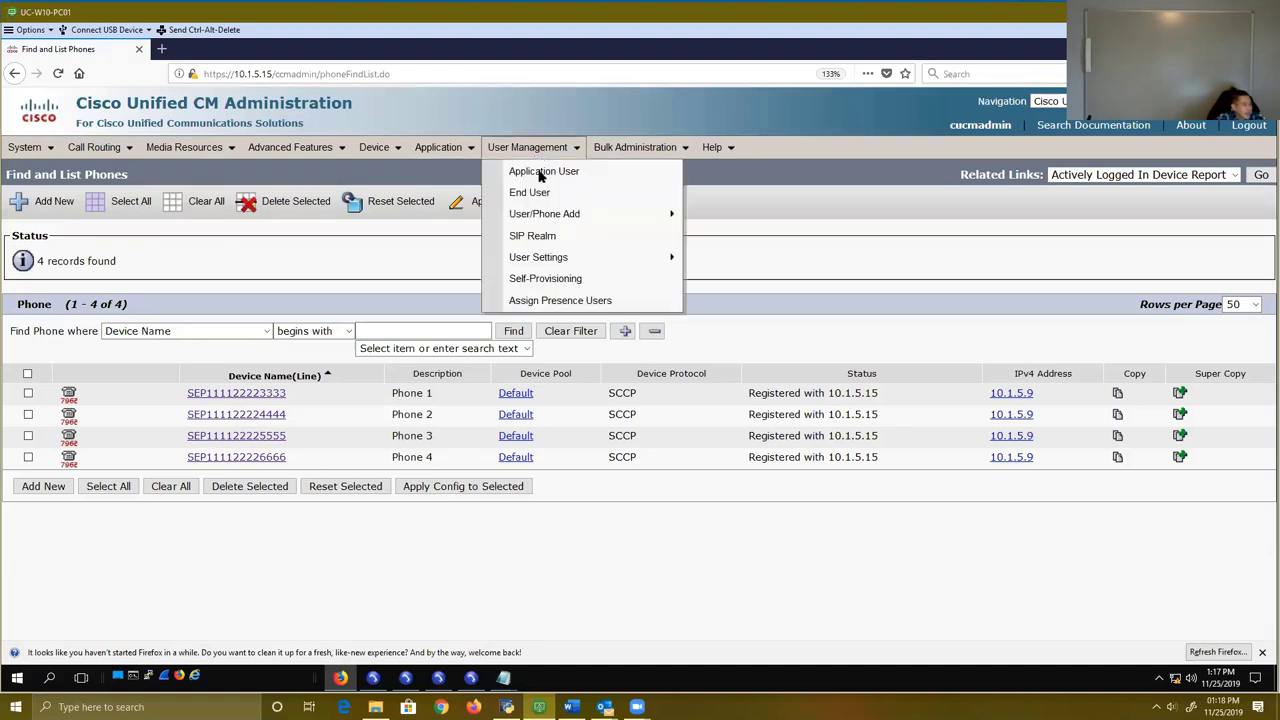
left_click(530, 192)
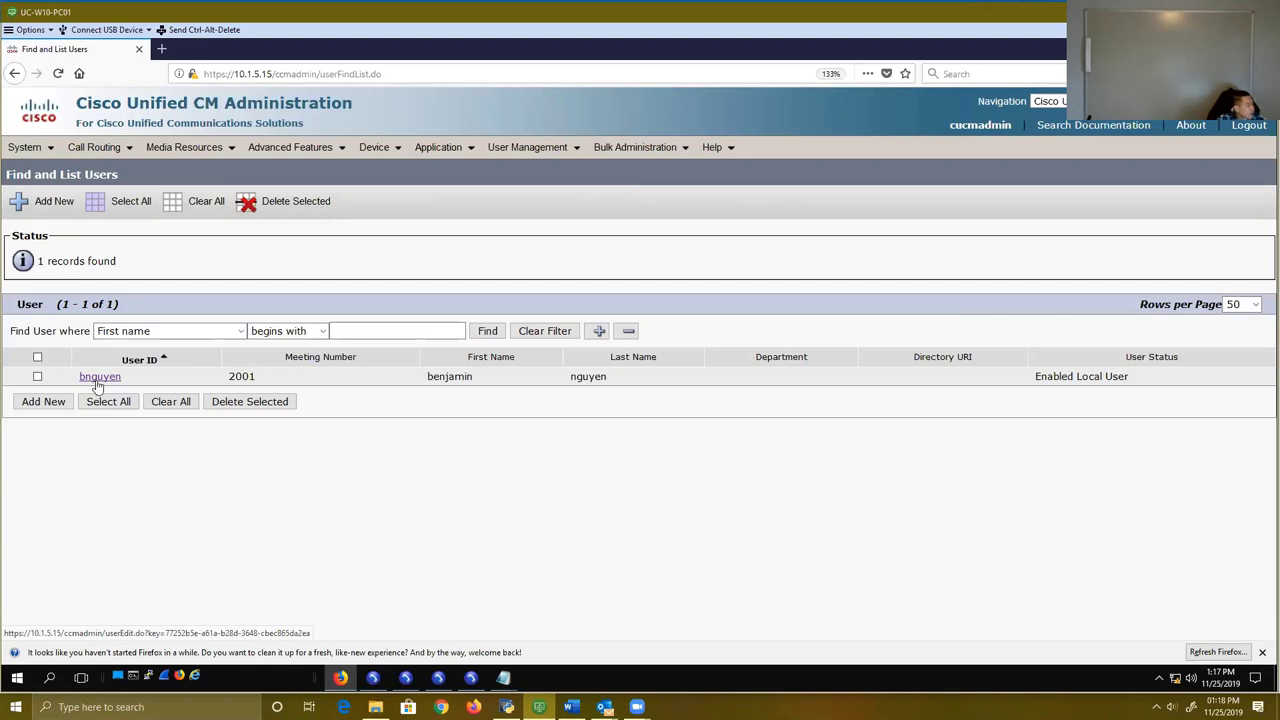
mouse_move(520, 152)
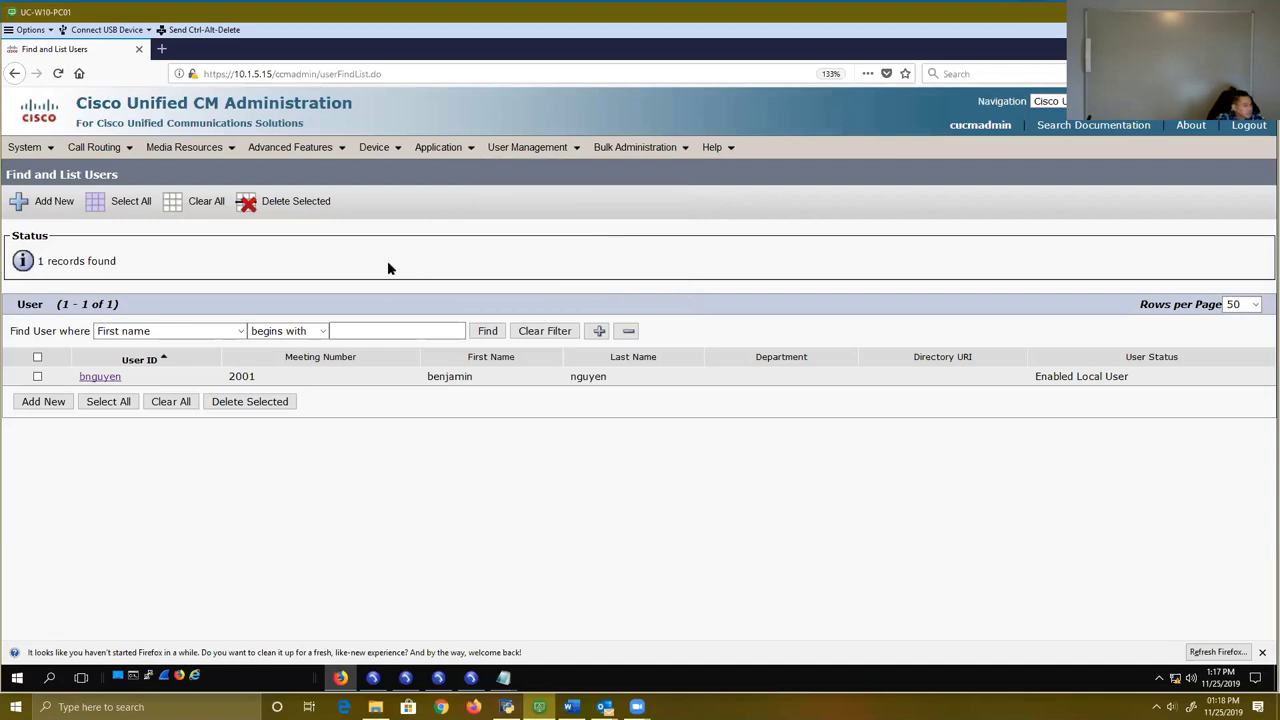
left_click(110, 376)
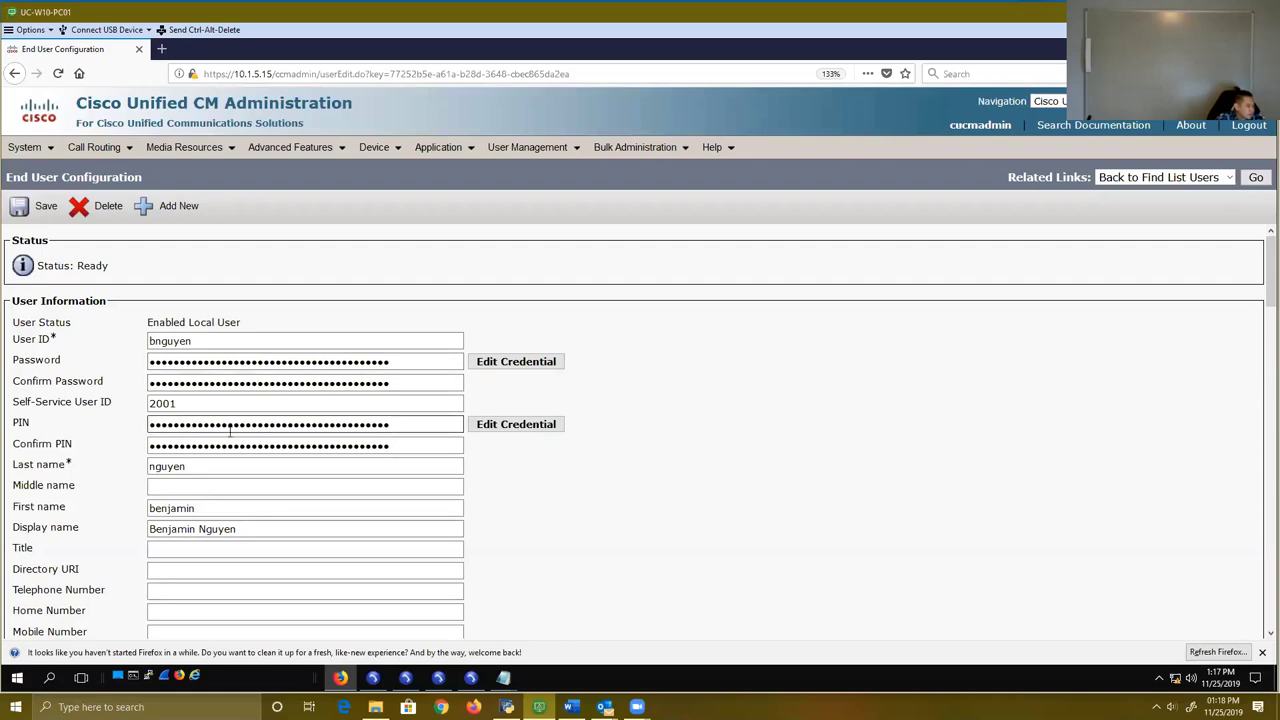
scroll(330, 406, "down", 5)
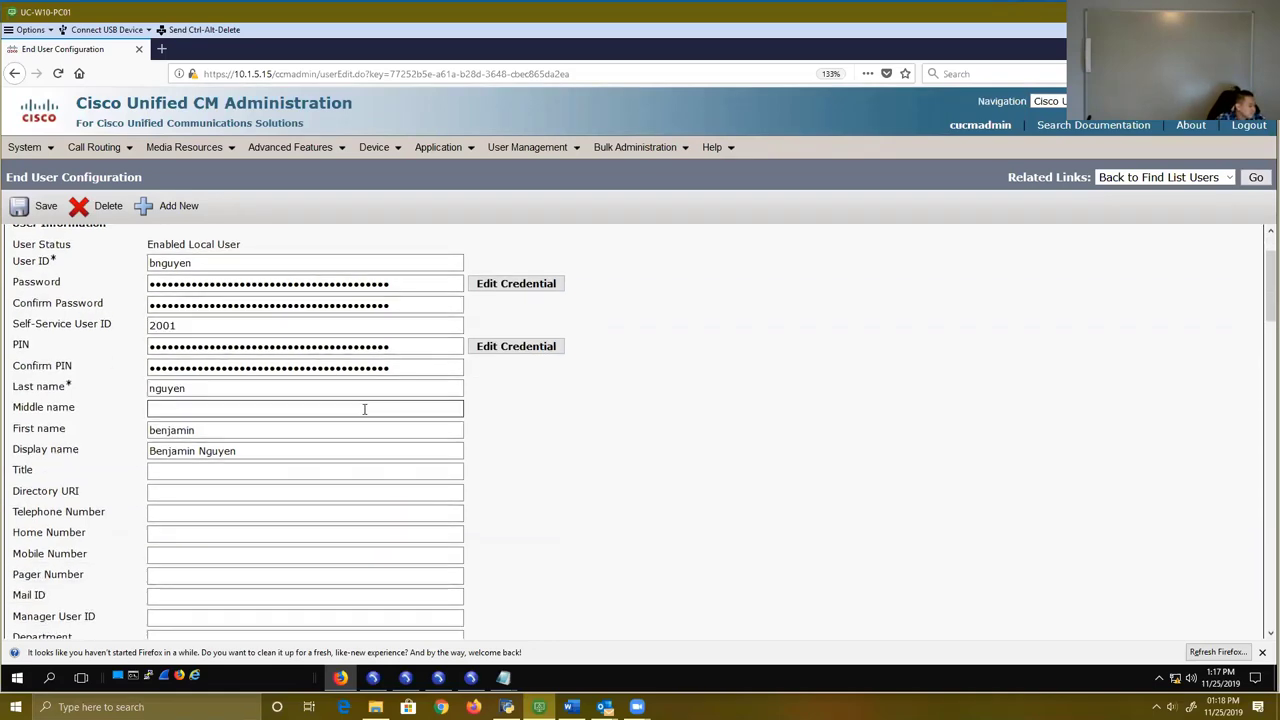
scroll(357, 402, "down", 15)
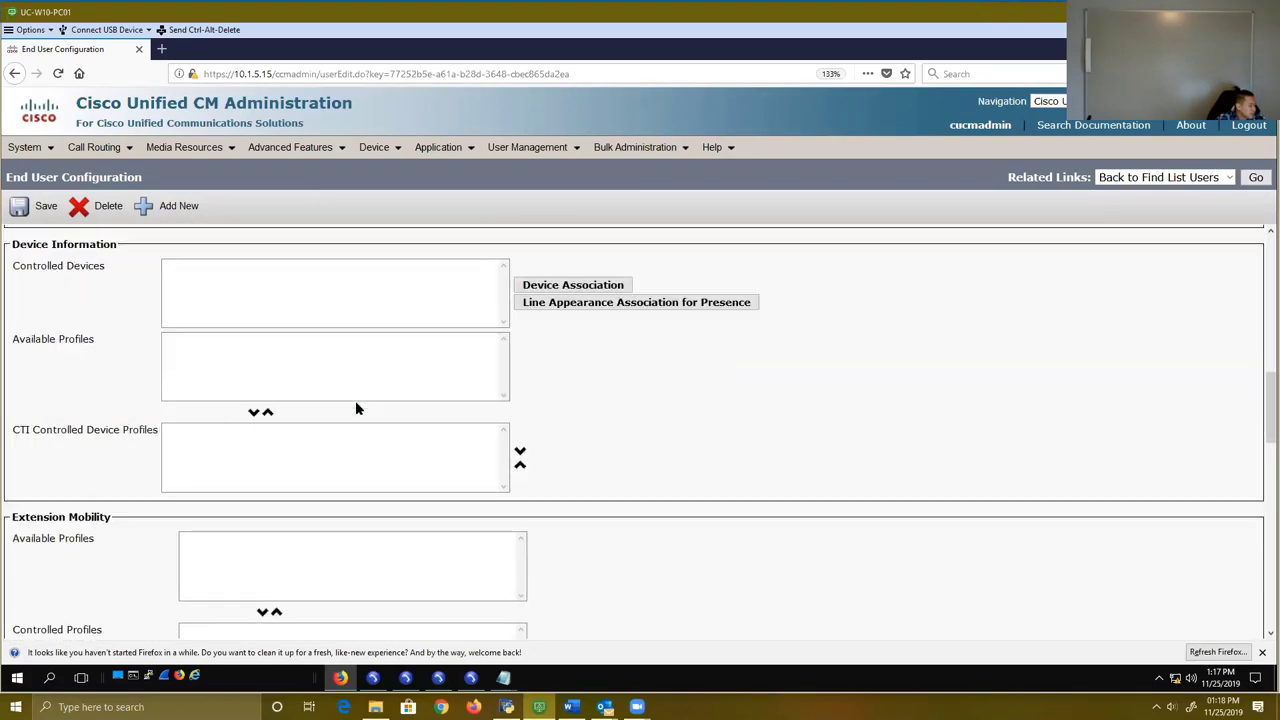
scroll(357, 408, "down", 1)
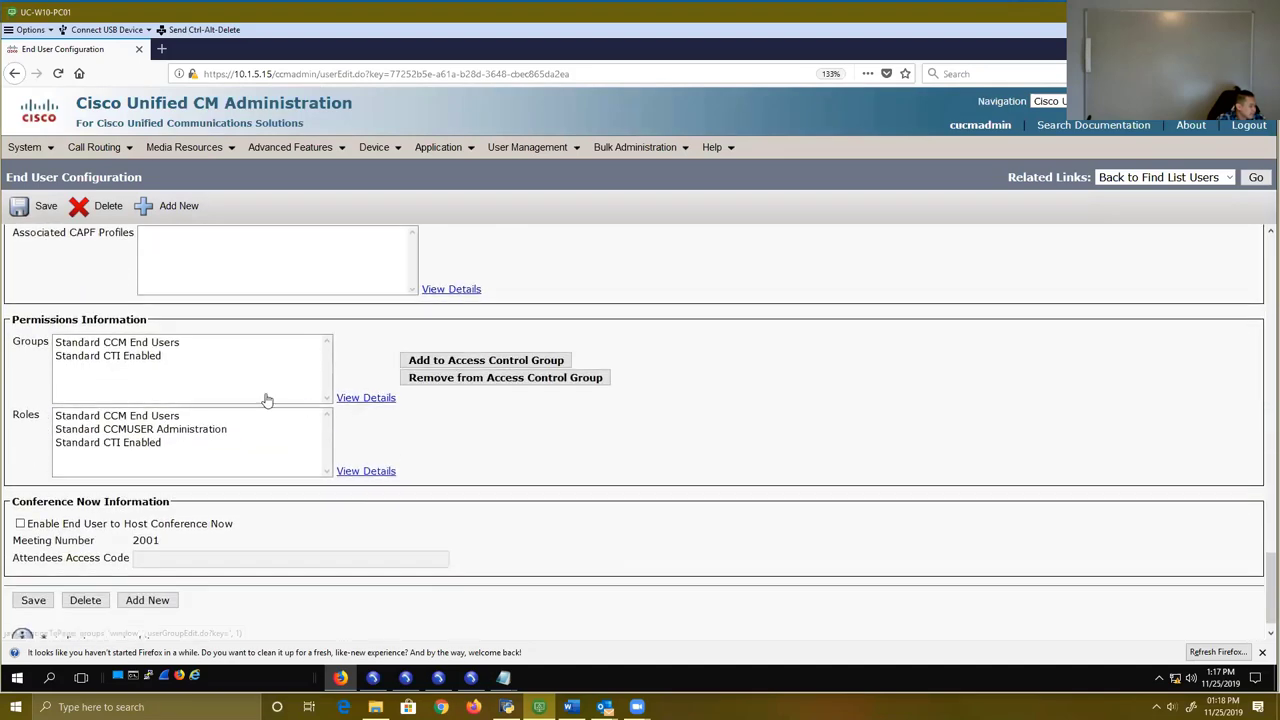
left_click(102, 346)
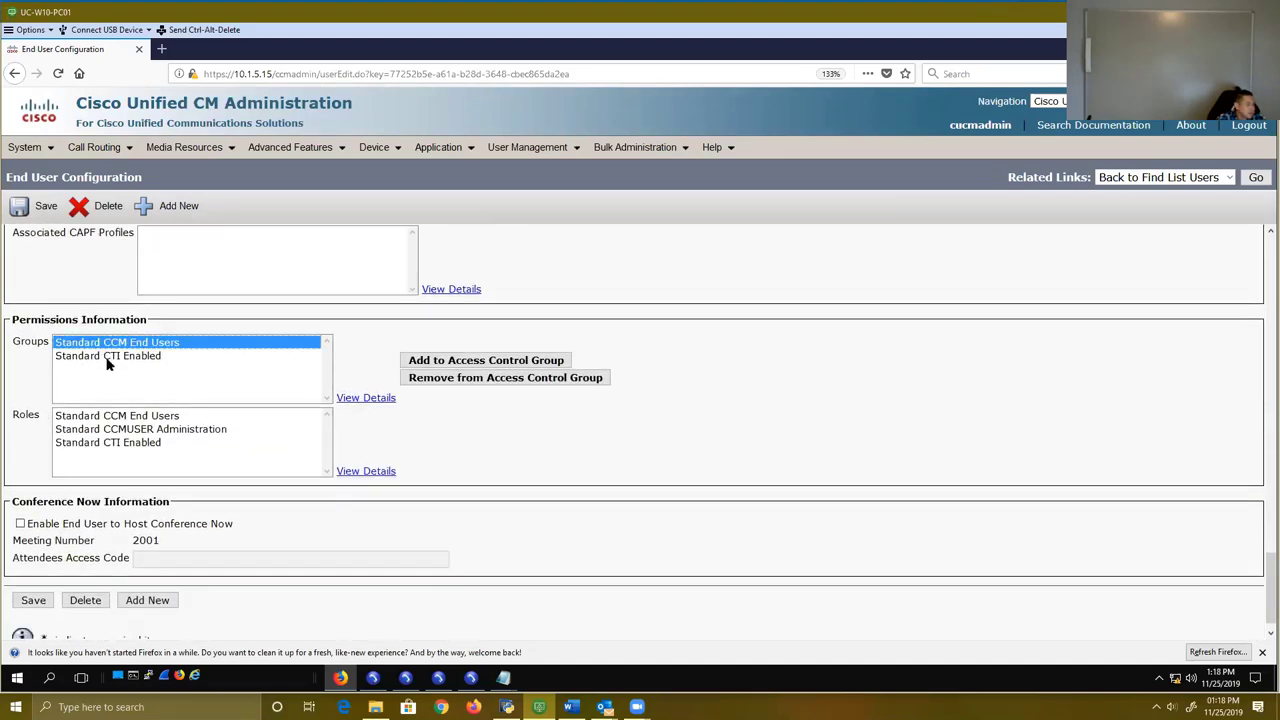
left_click(109, 355)
left_click(117, 344)
left_click(122, 356)
left_click(127, 345)
left_click(133, 358)
left_click(137, 346)
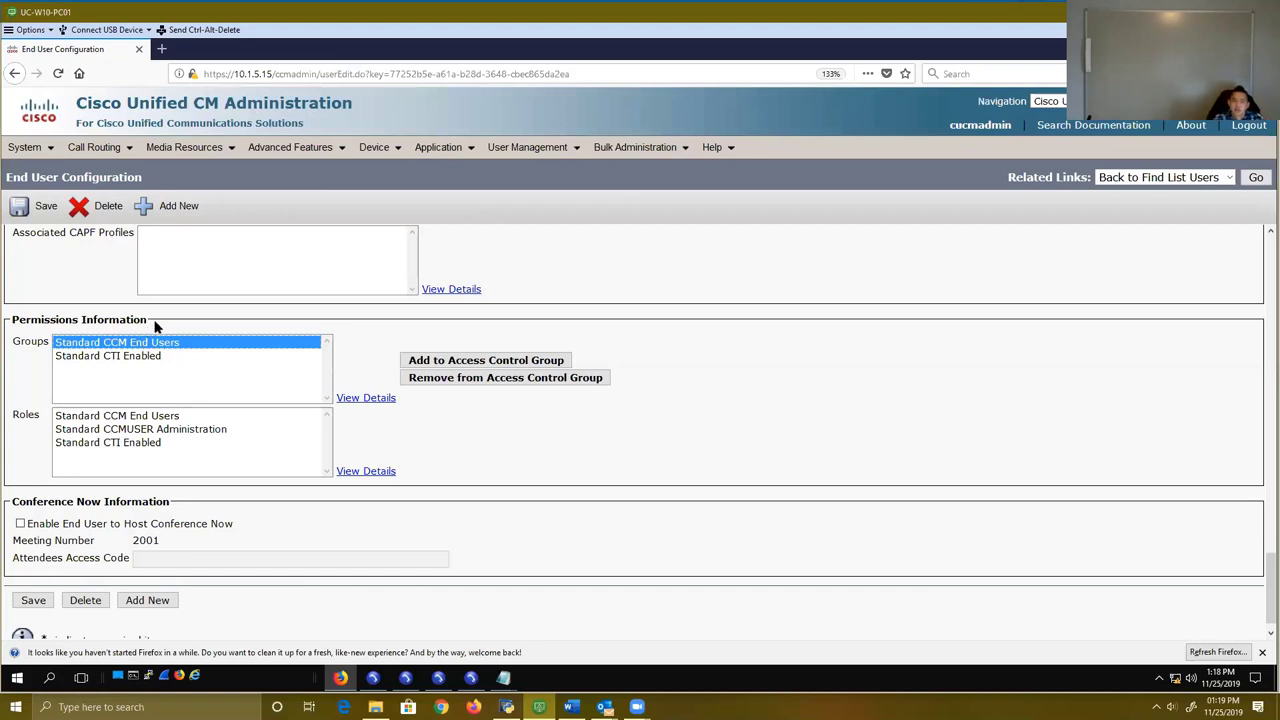
left_click(150, 358)
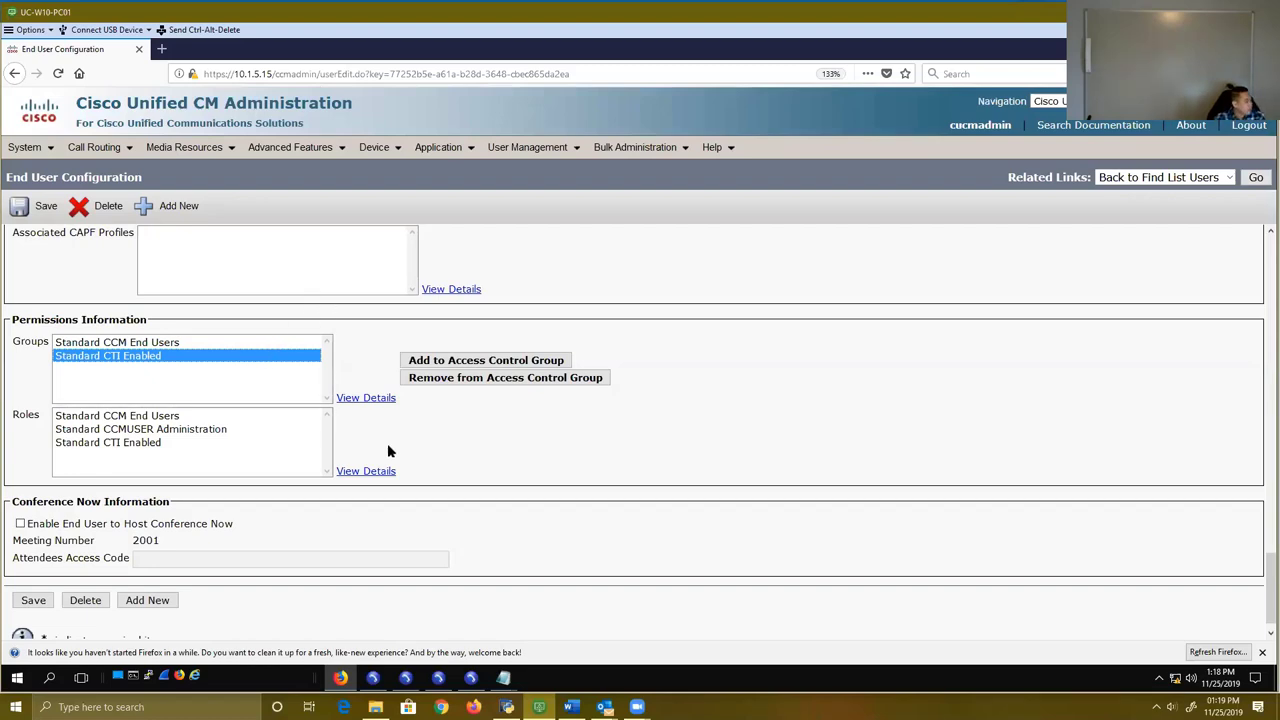
scroll(388, 451, "up", 5)
scroll(390, 451, "up", 15)
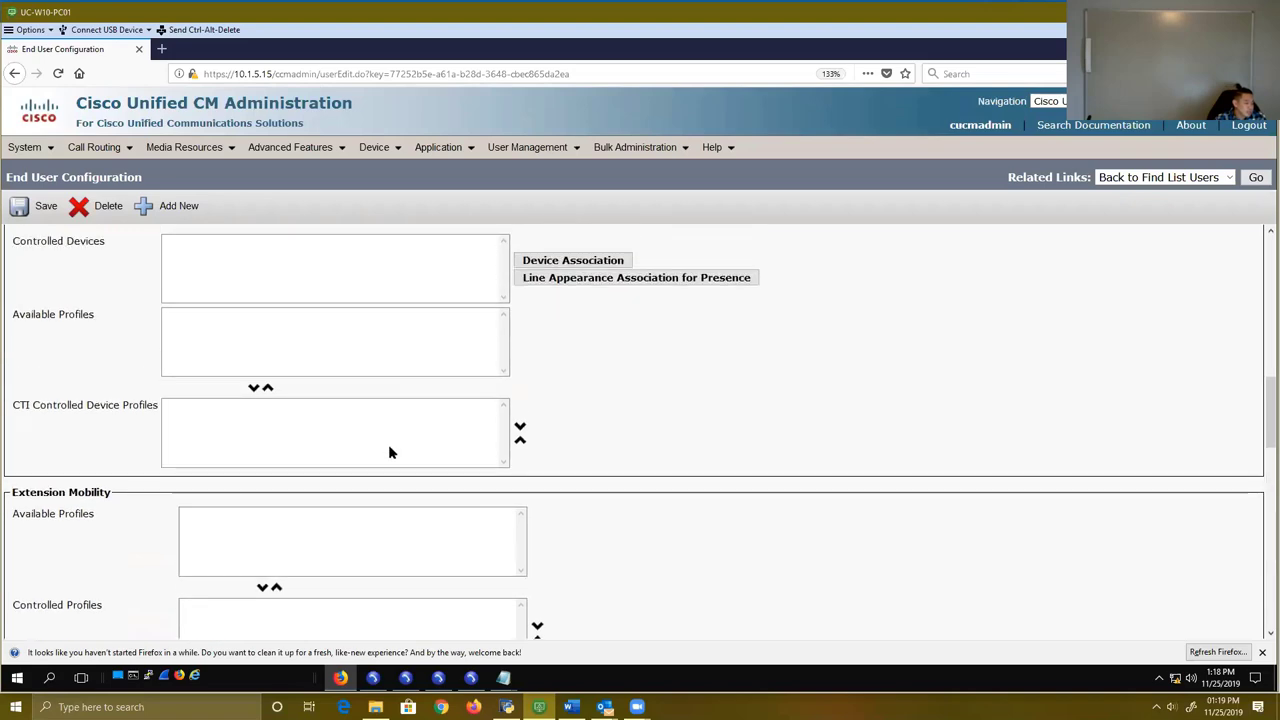
scroll(393, 449, "down", 3)
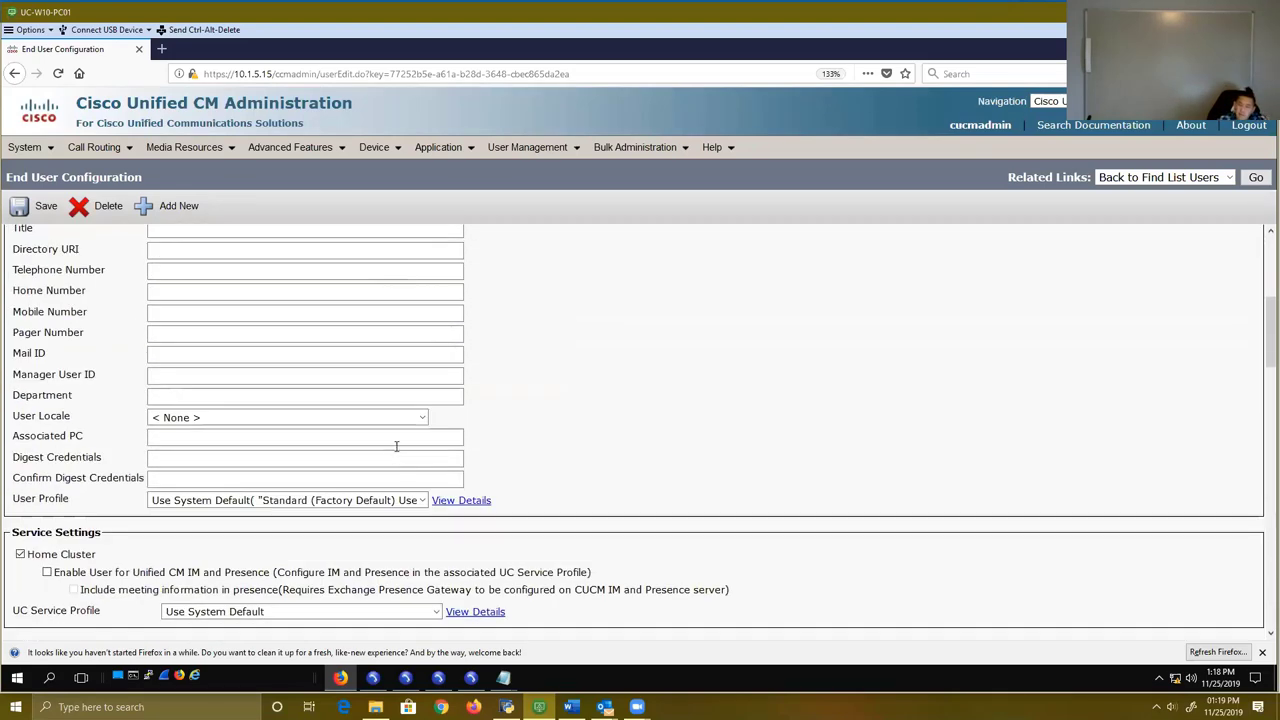
scroll(400, 441, "down", 2)
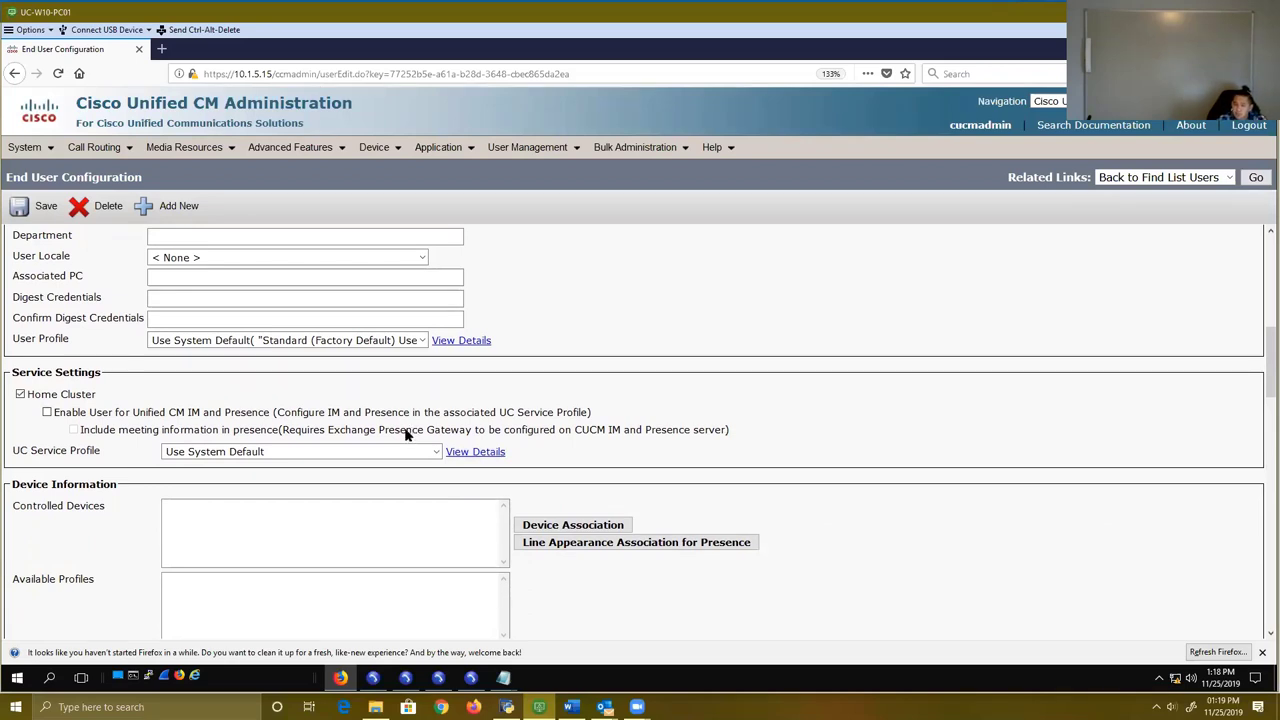
scroll(408, 408, "down", 1)
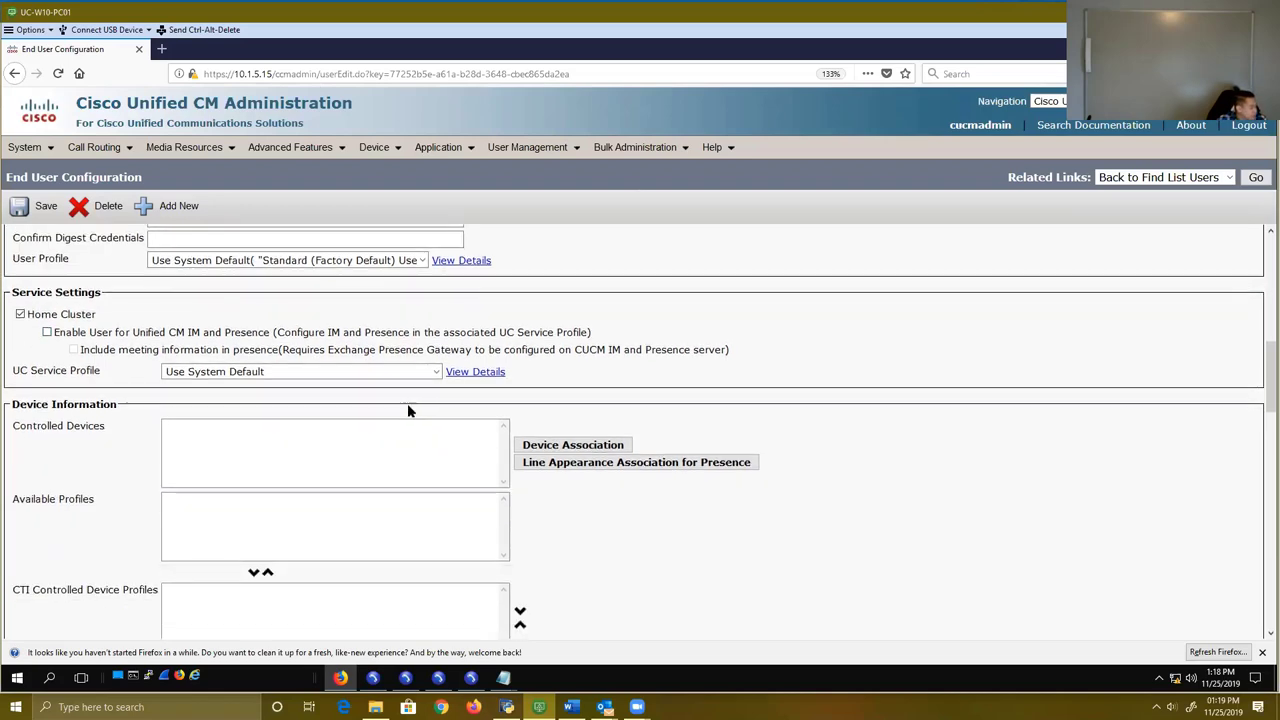
scroll(408, 408, "up", 5)
mouse_move(525, 148)
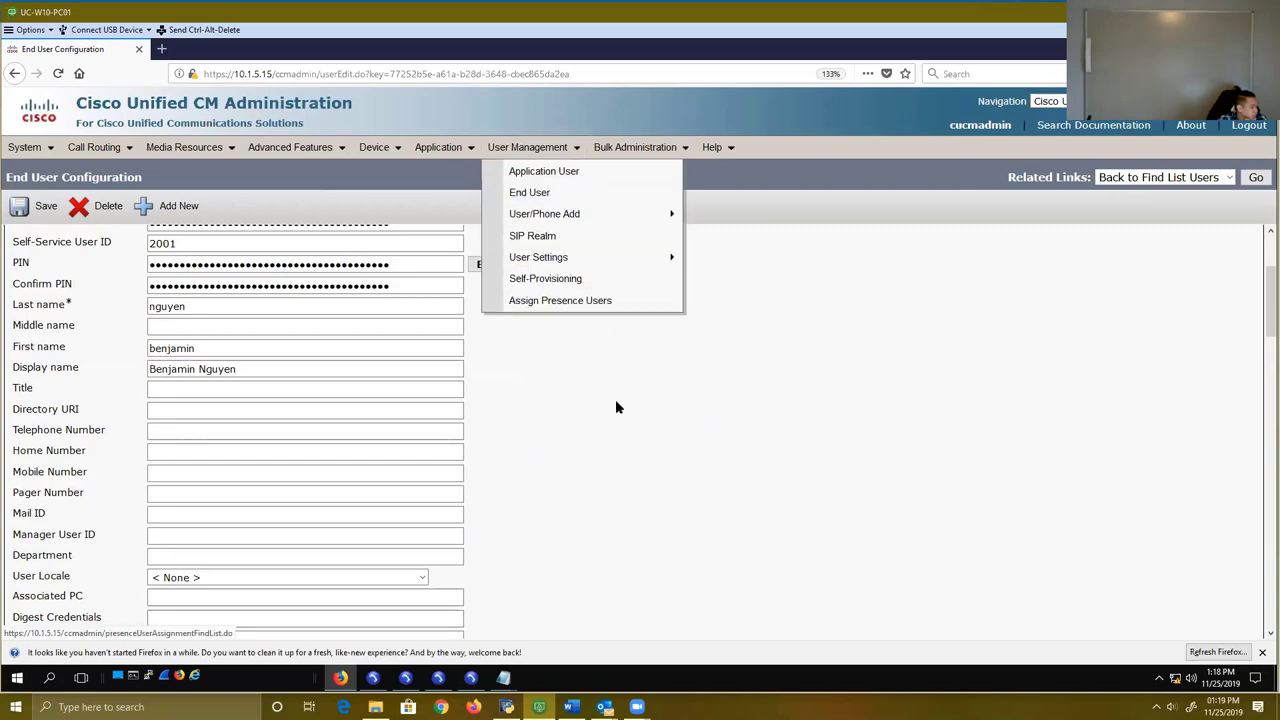
scroll(163, 406, "down", 2)
scroll(163, 406, "down", 5)
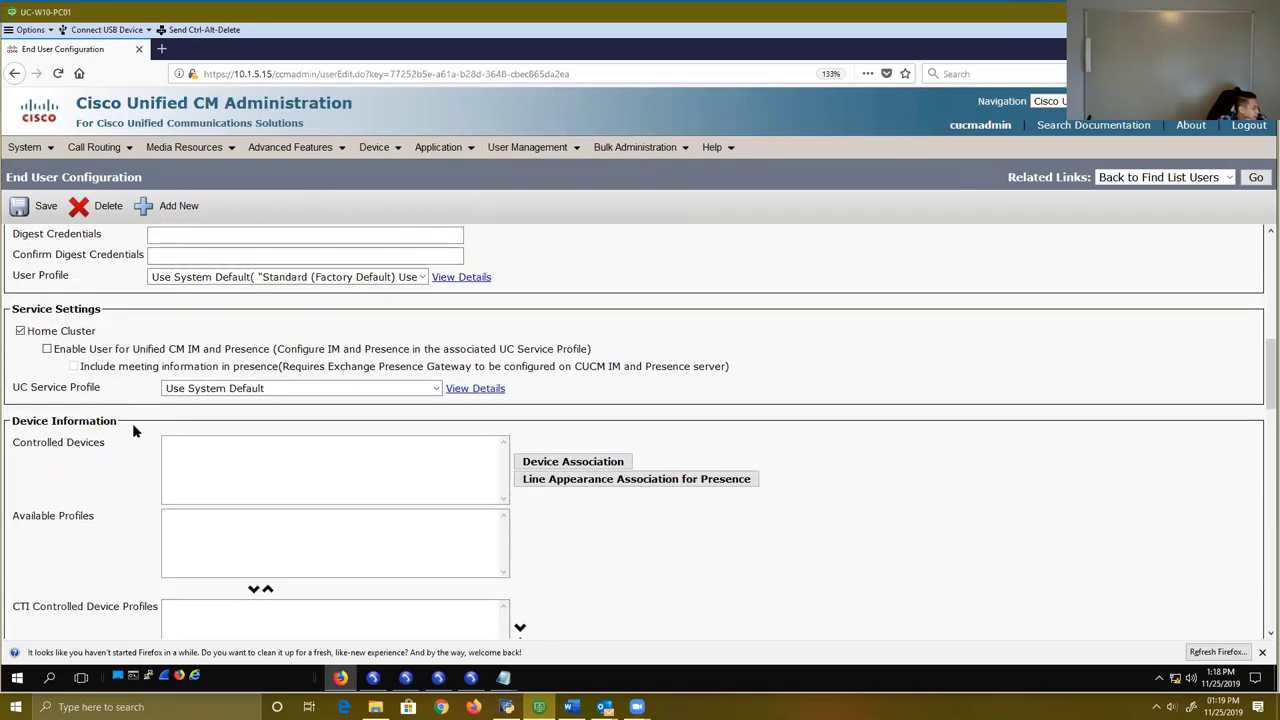
left_click_drag(13, 428, 203, 435)
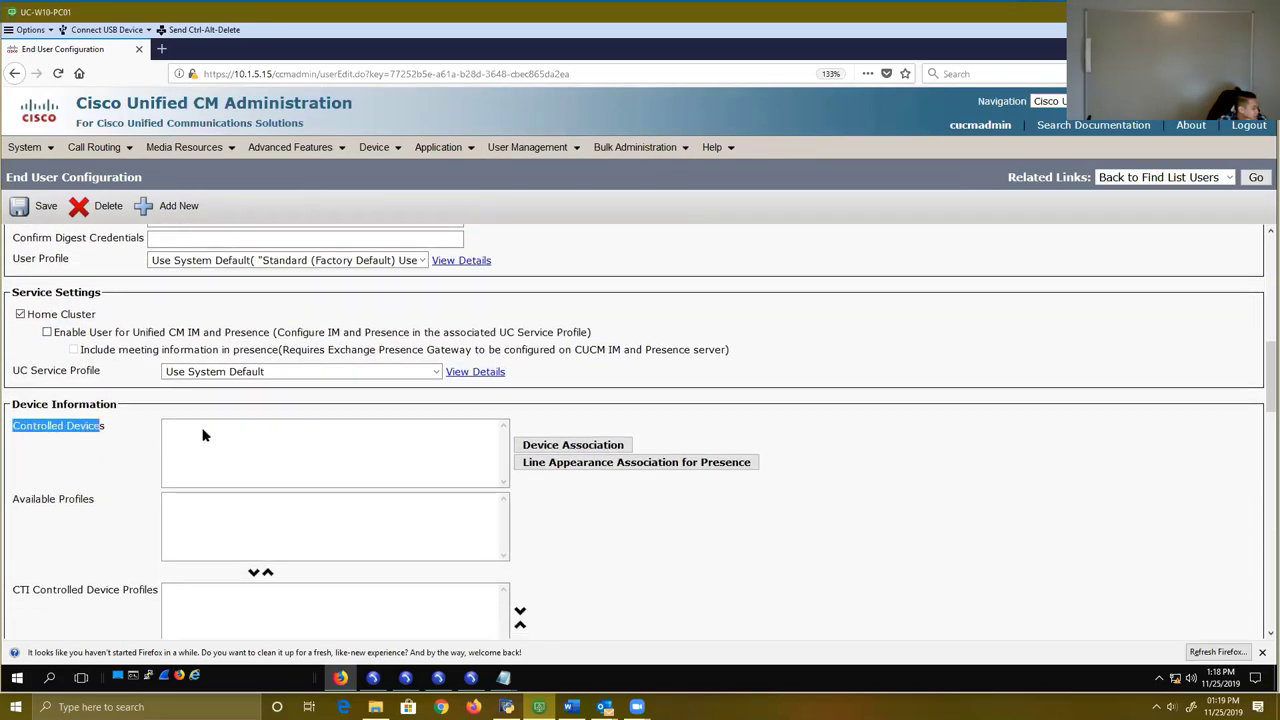
left_click(567, 406)
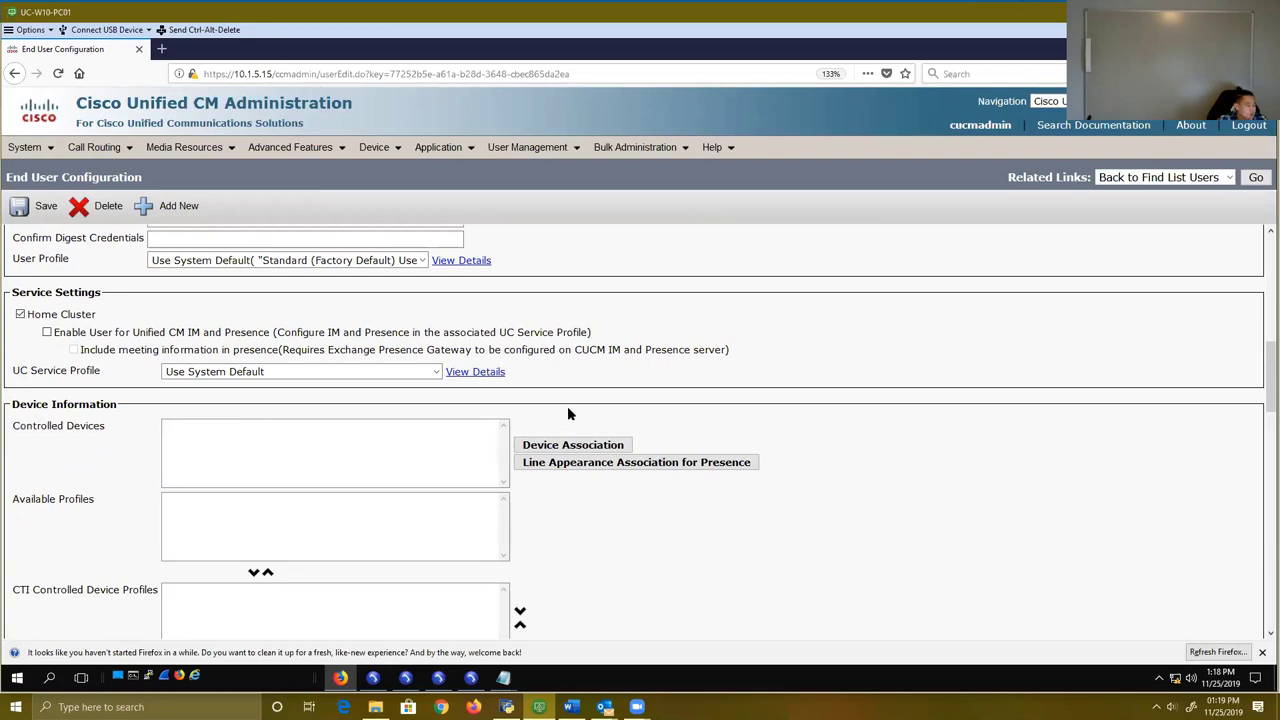
left_click(565, 445)
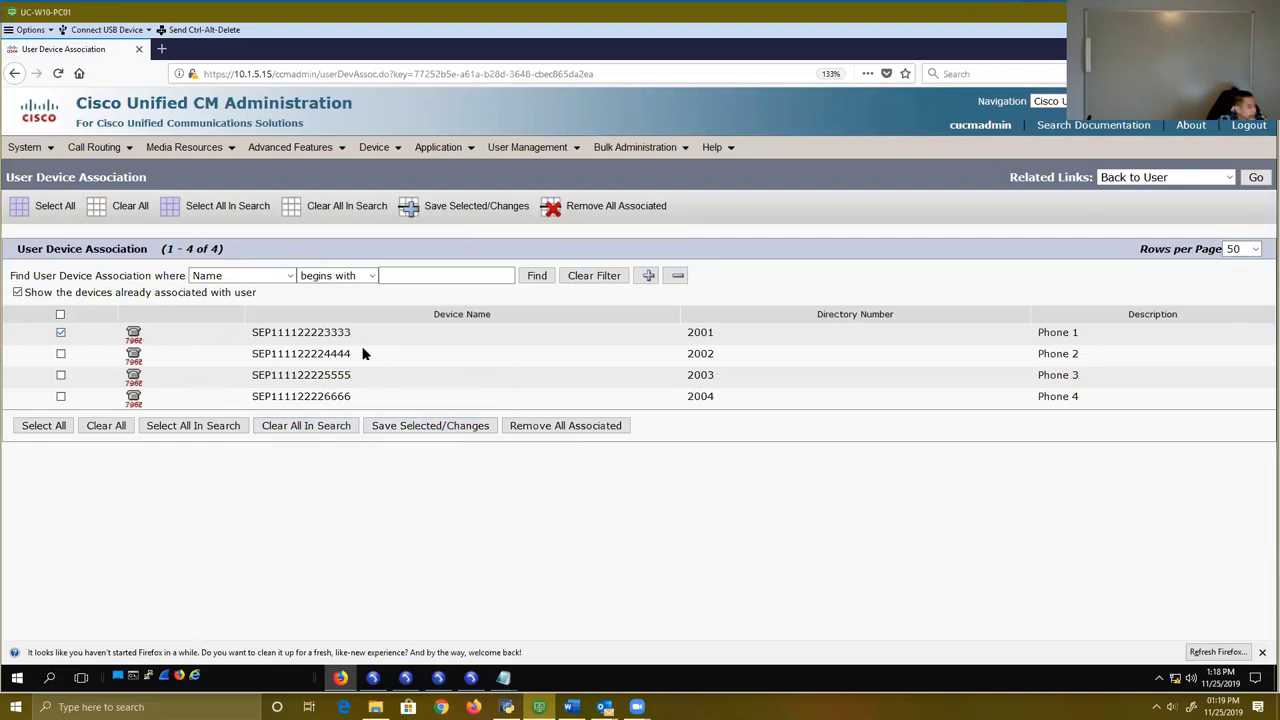
left_click(408, 425)
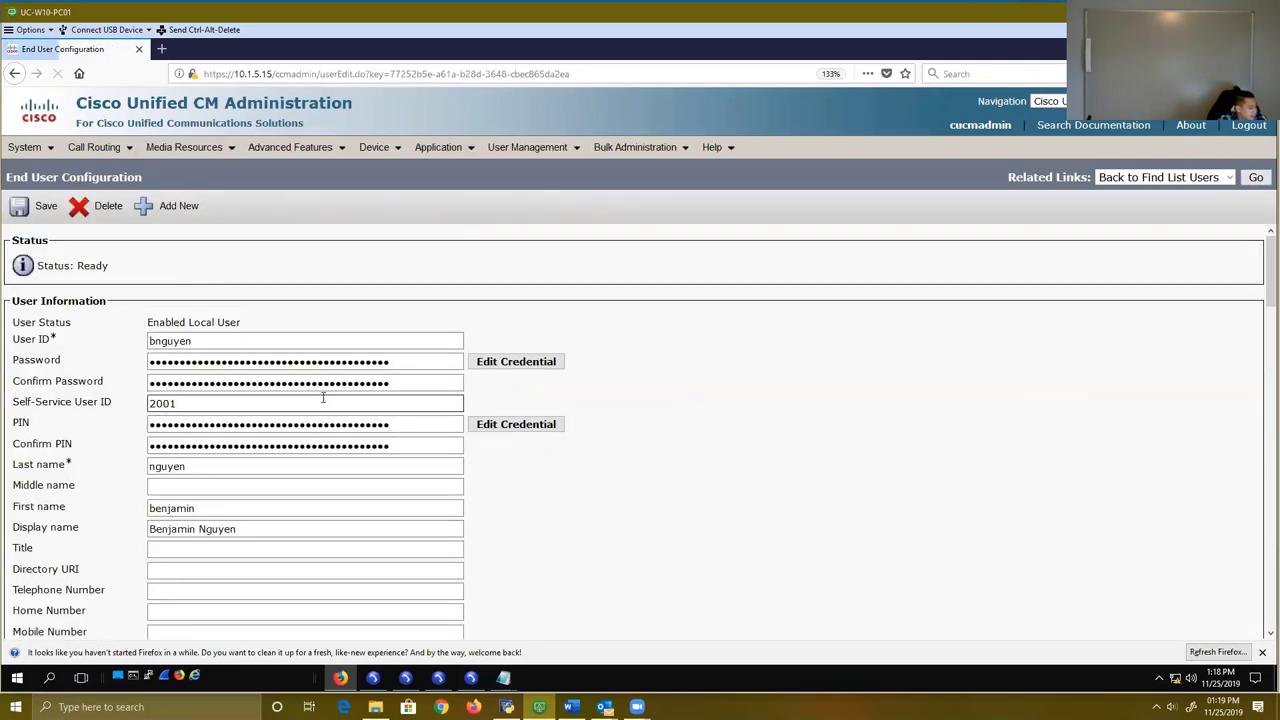
scroll(323, 400, "down", 10)
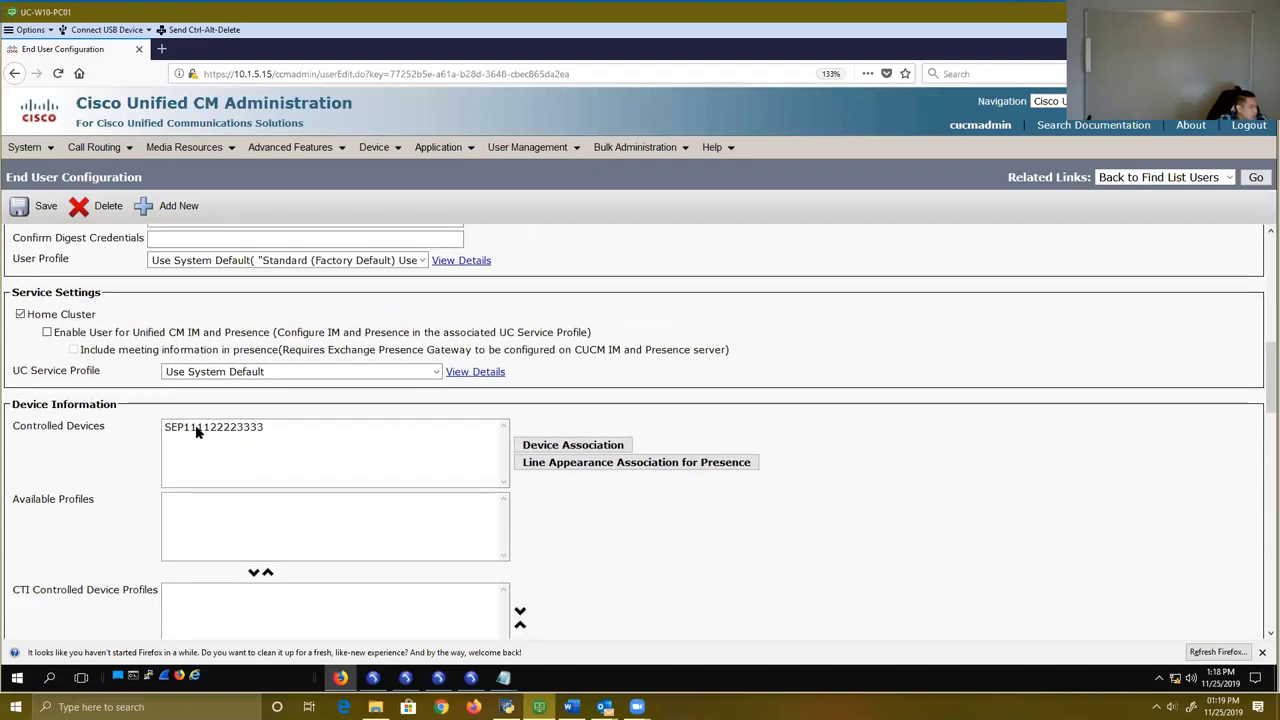
left_click(199, 429)
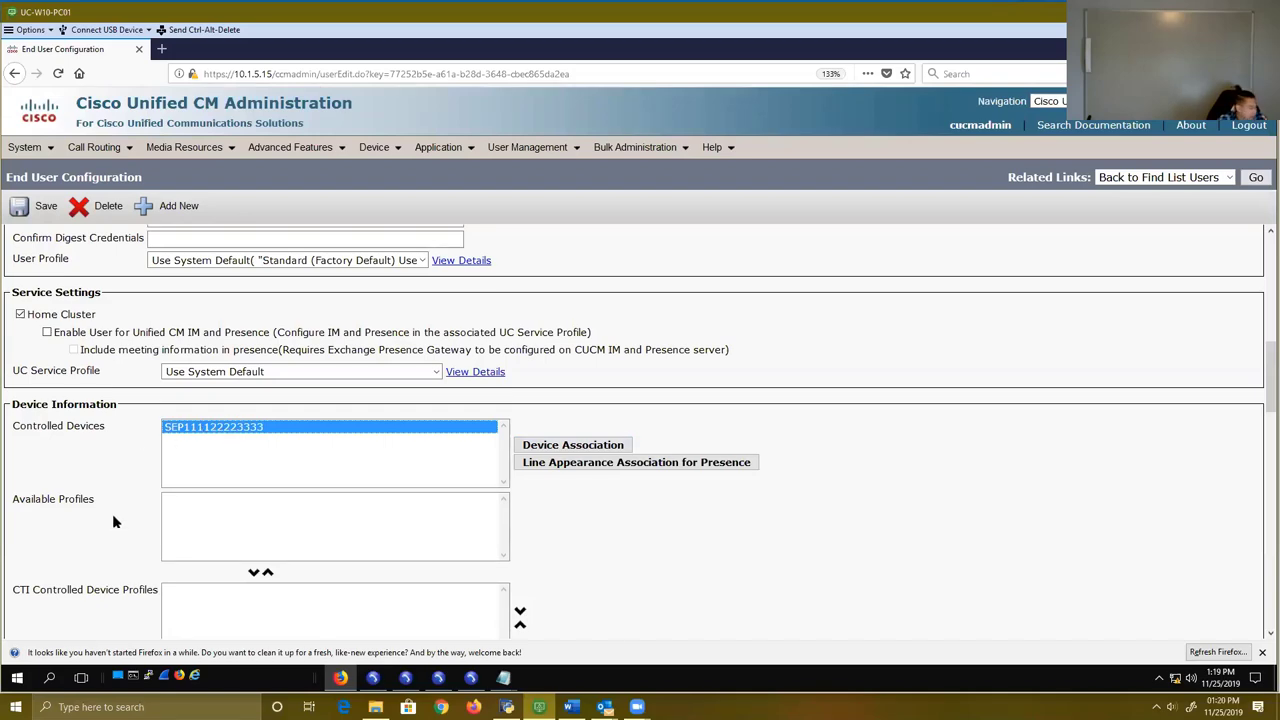
scroll(115, 520, "down", 5)
scroll(115, 520, "down", 2)
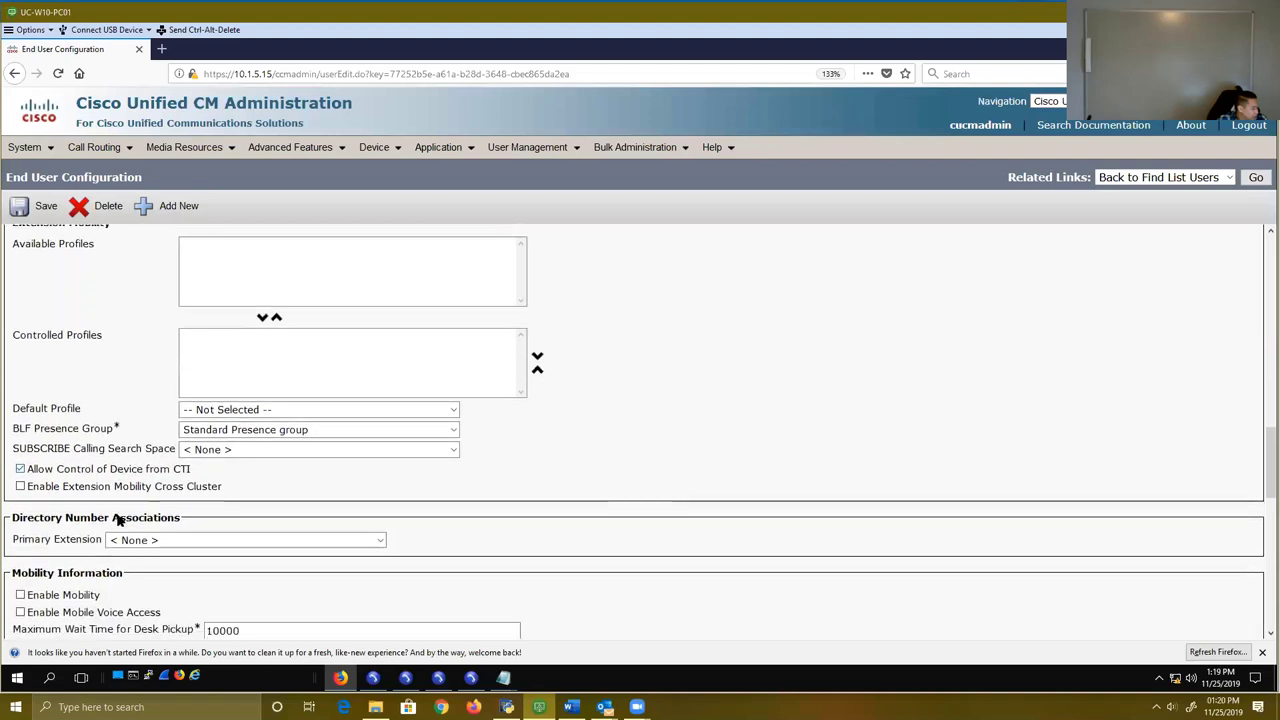
left_click_drag(22, 487, 180, 489)
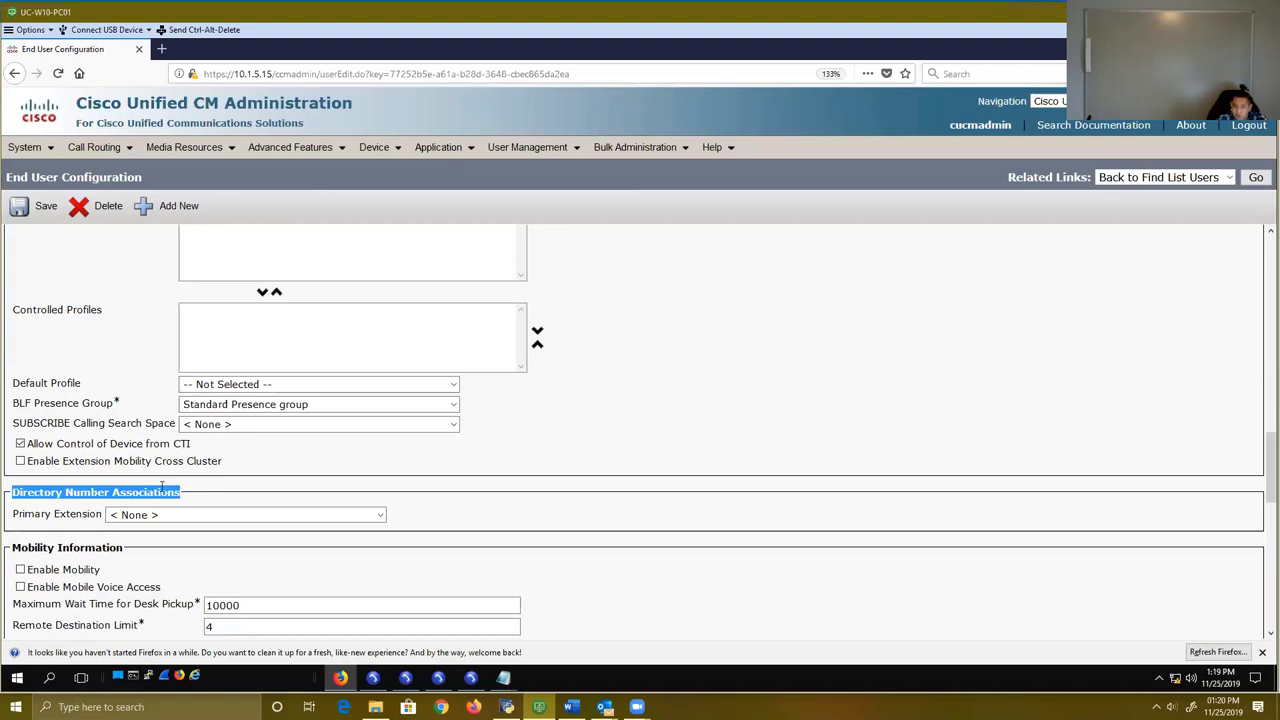
scroll(341, 468, "up", 5)
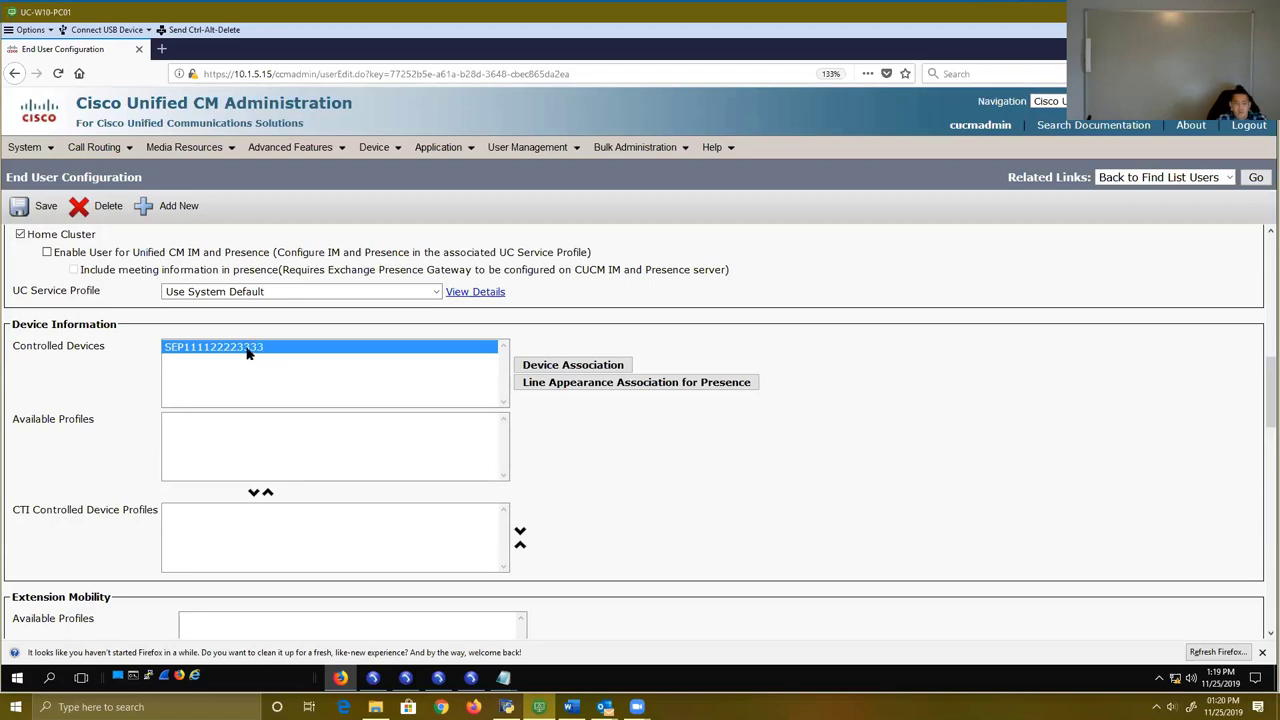
mouse_move(375, 155)
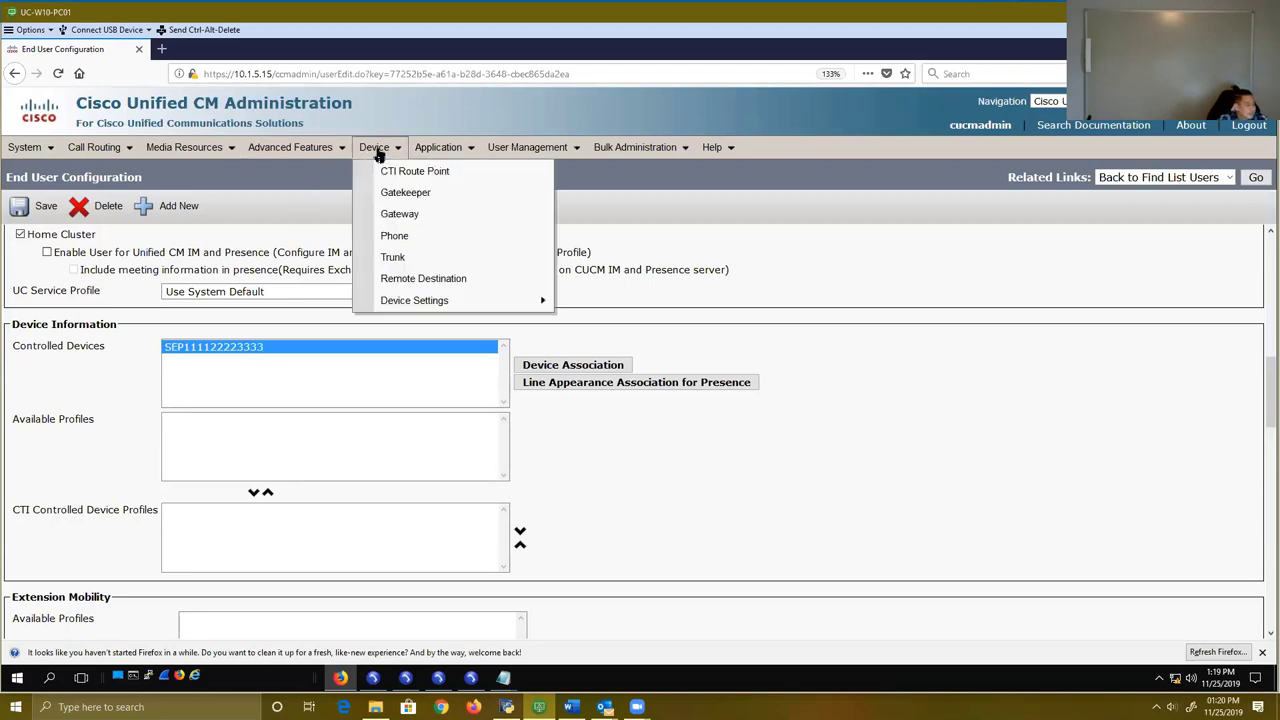
right_click(395, 243)
left_click(440, 251)
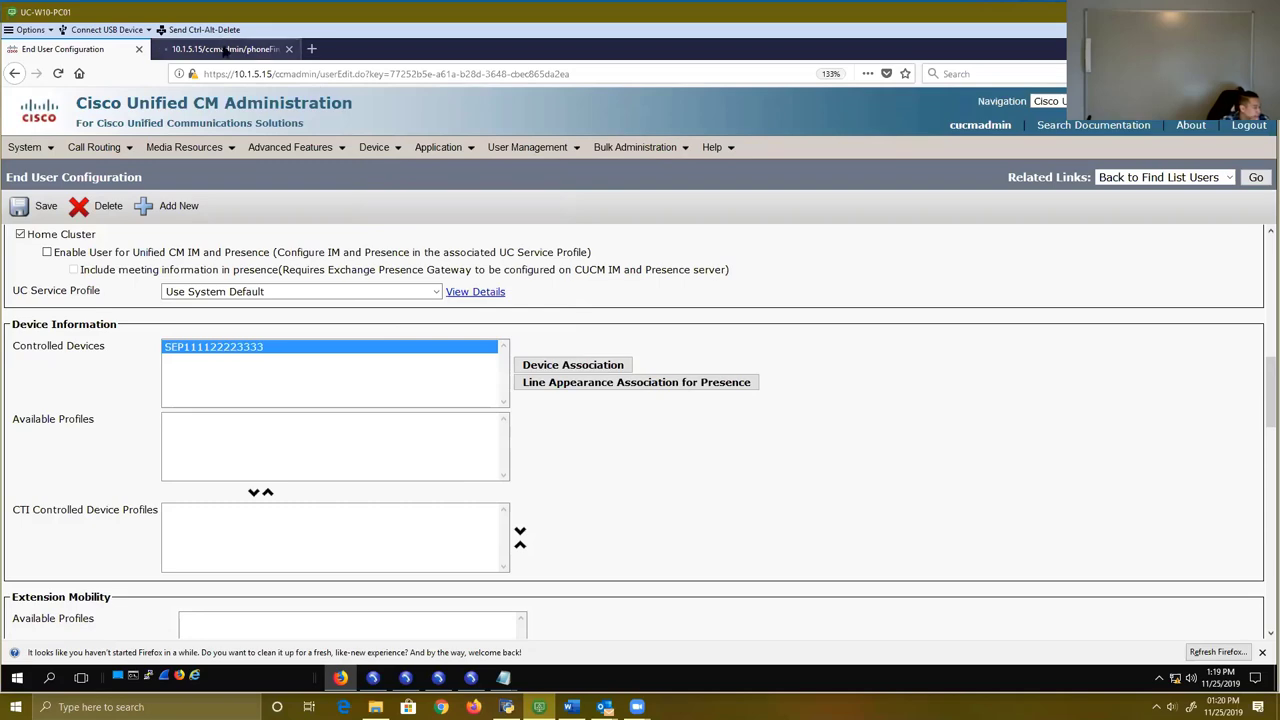
left_click(225, 50)
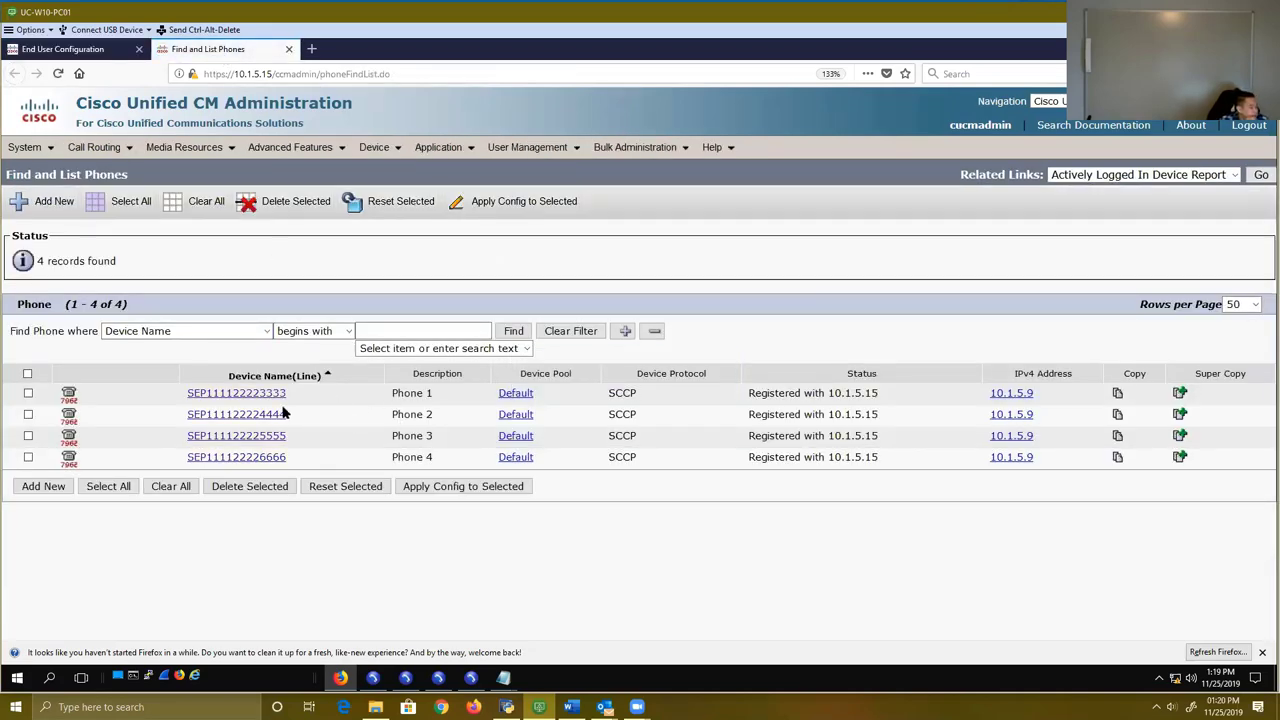
left_click_drag(187, 394, 291, 398)
left_click(265, 397)
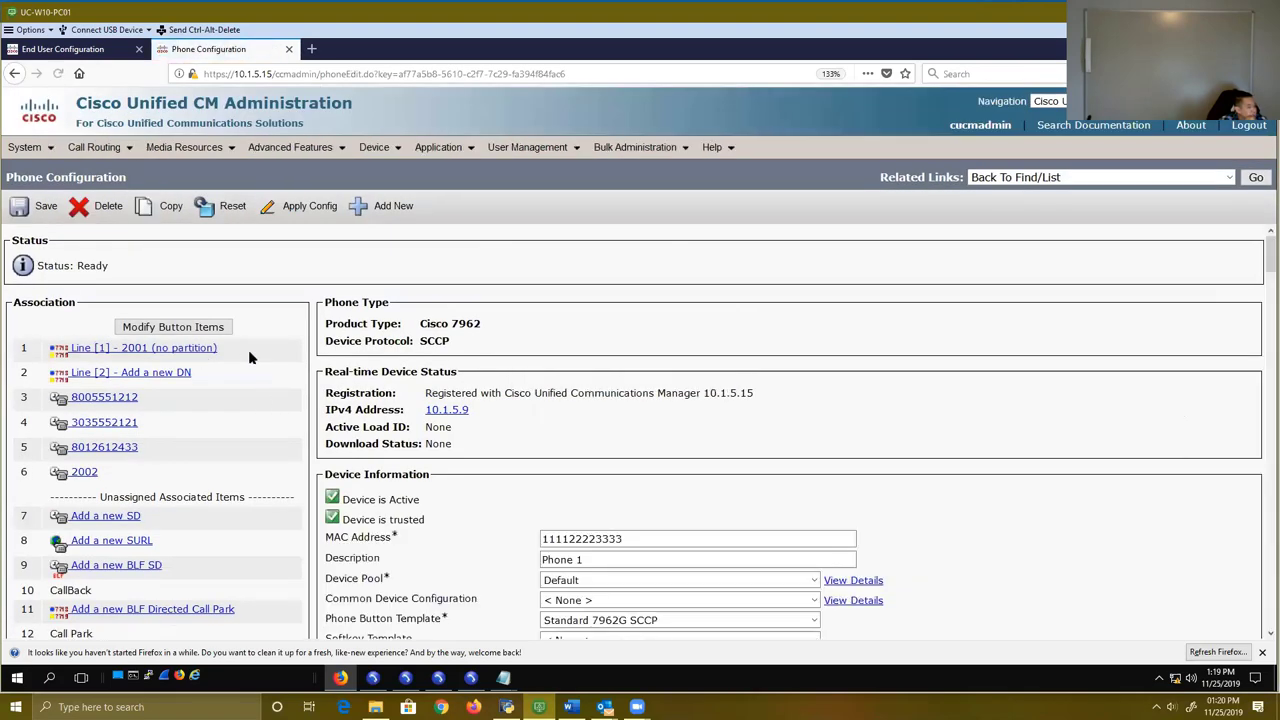
left_click_drag(218, 349, 122, 349)
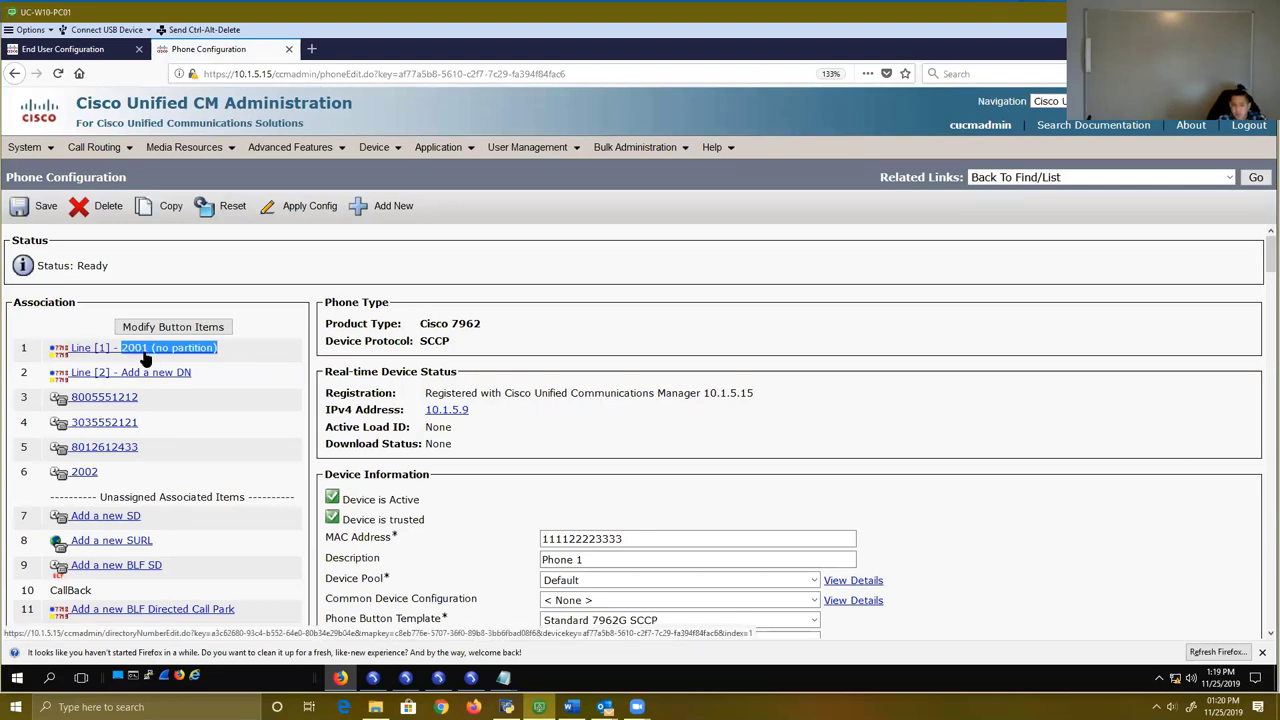
left_click(255, 347)
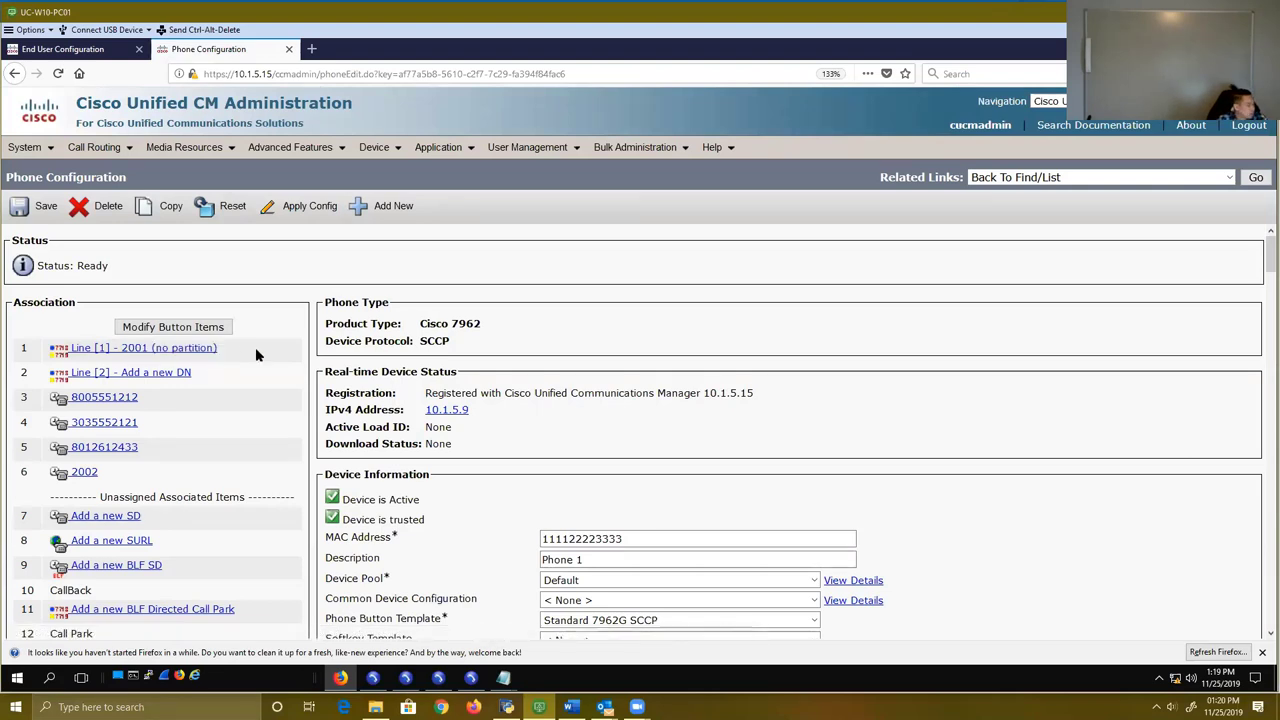
left_click(70, 49)
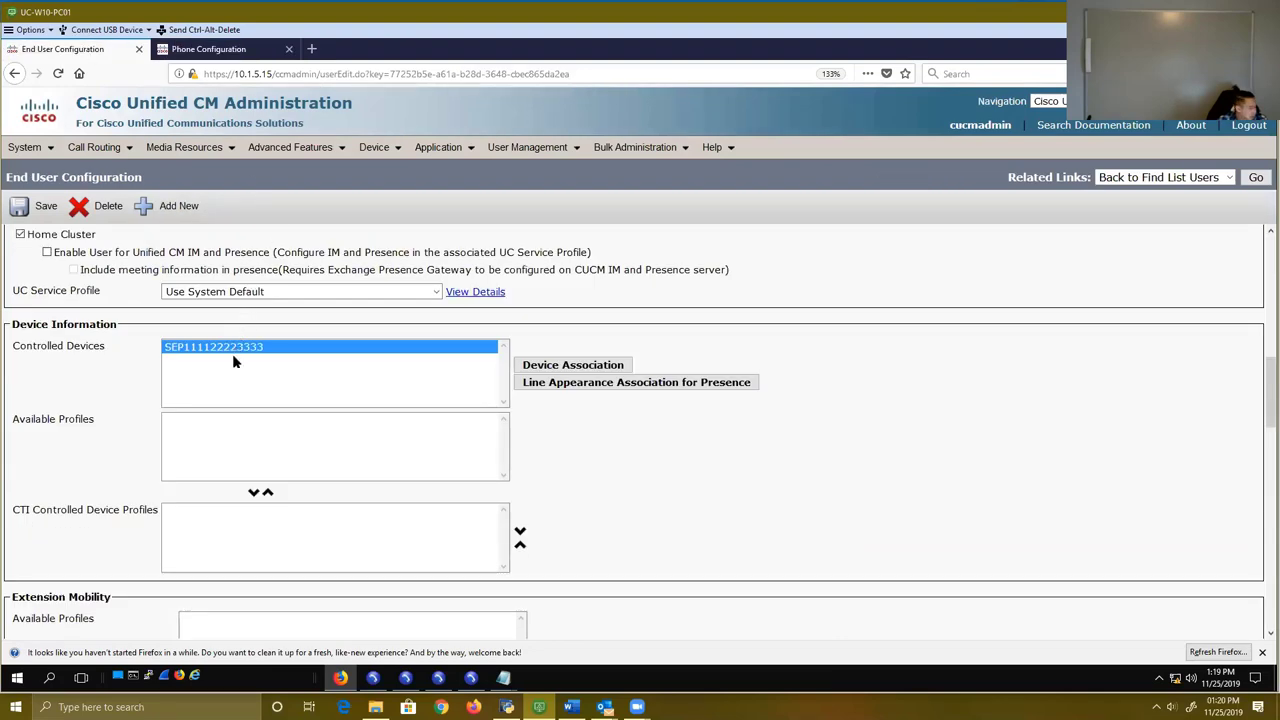
Review the primary extension choices and check Phone 1's MAC address in the other tab
scroll(233, 362, "down", 5)
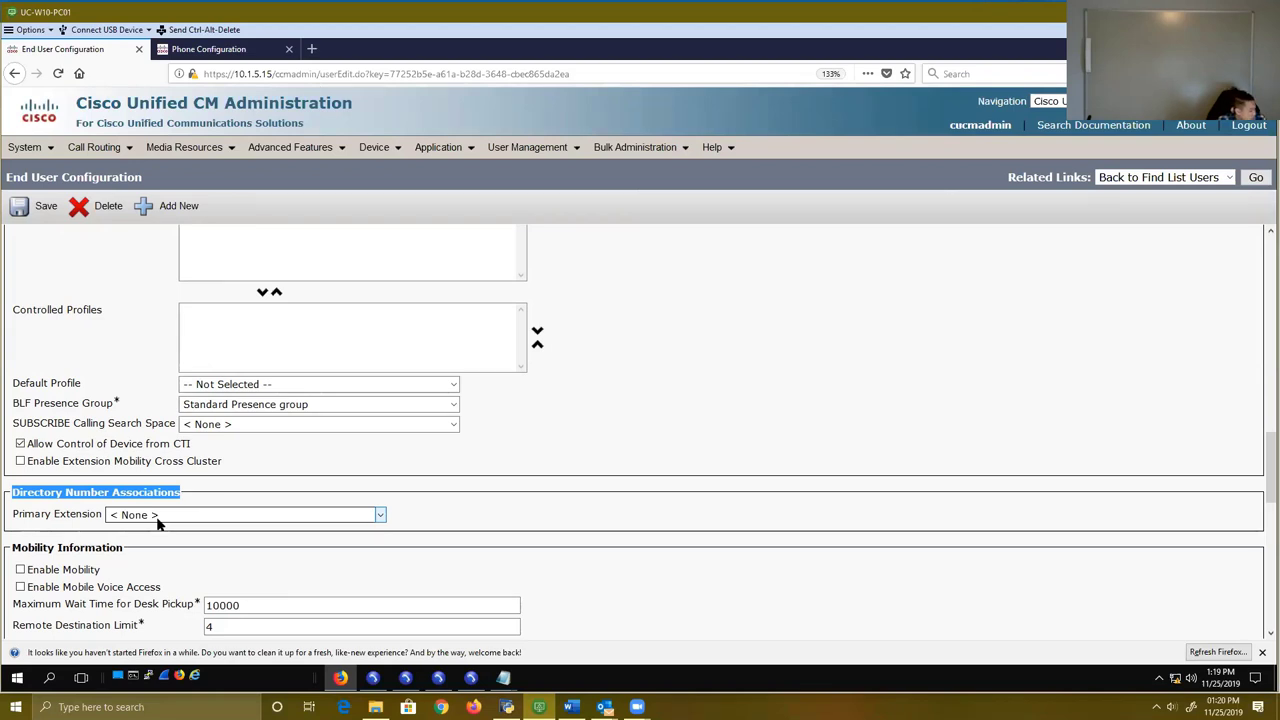
left_click(157, 516)
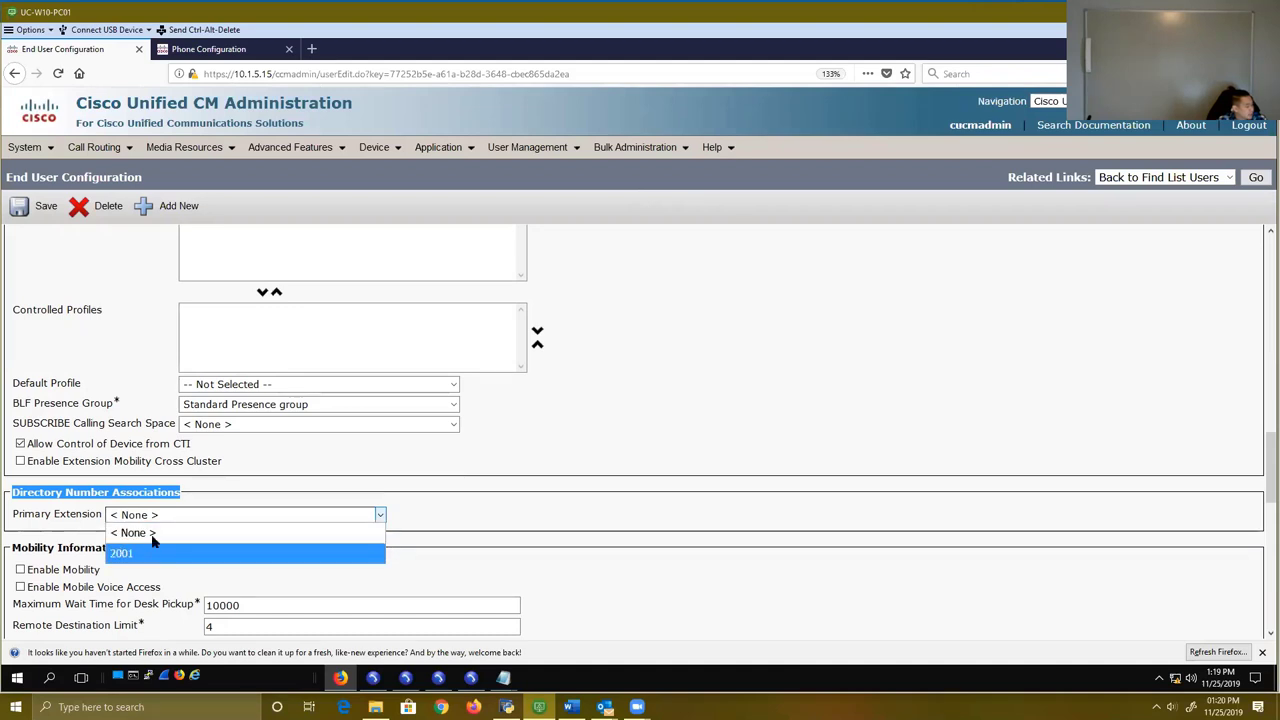
left_click(419, 495)
scroll(419, 495, "up", 10)
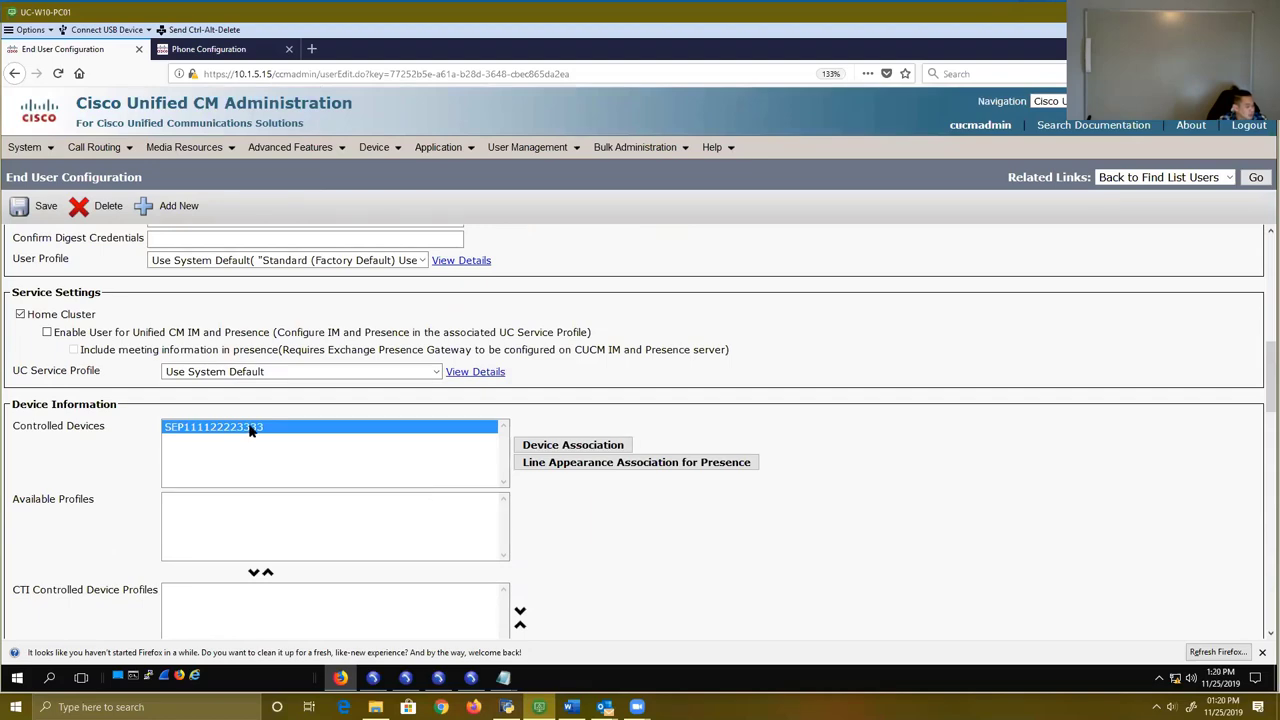
left_click(212, 50)
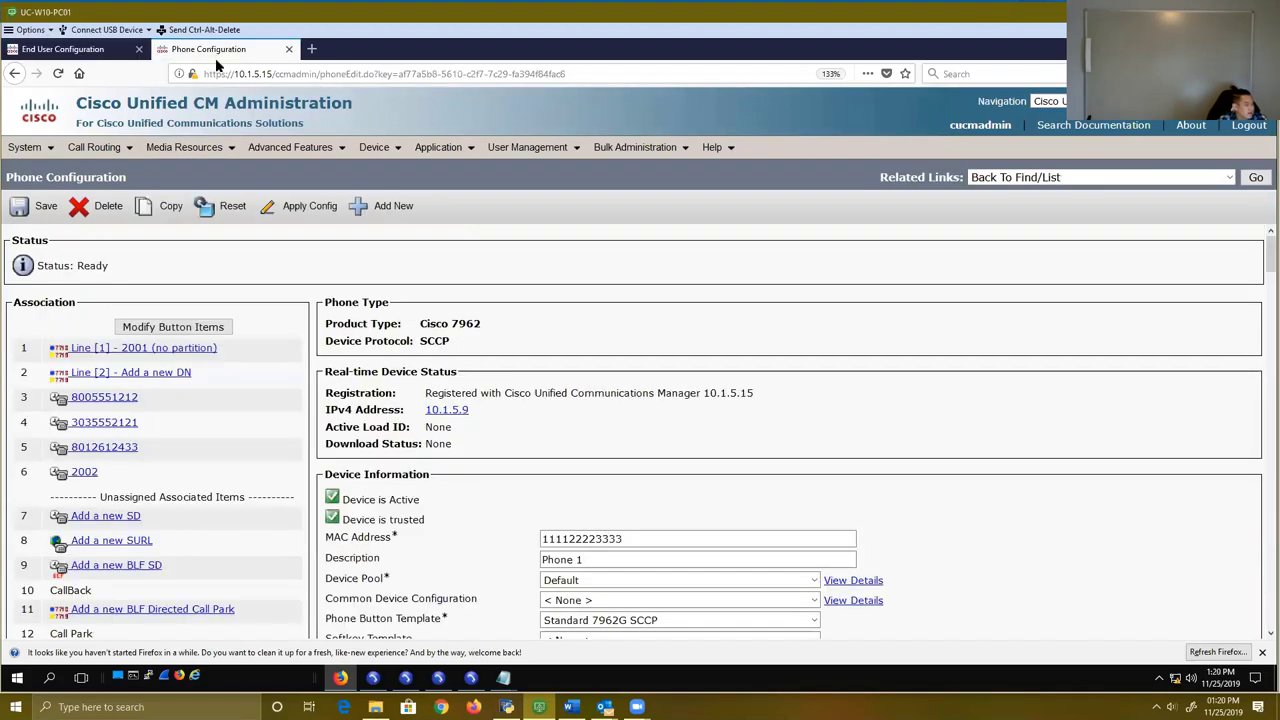
left_click(592, 538)
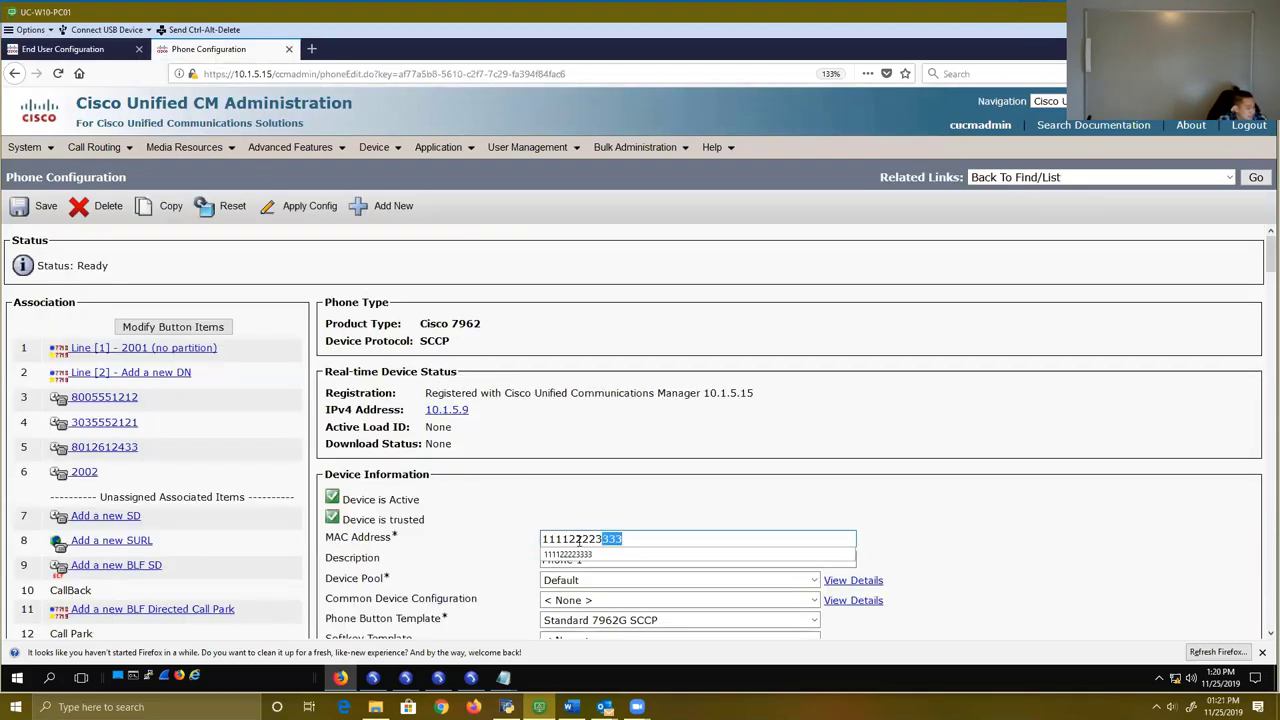
double_click(640, 538)
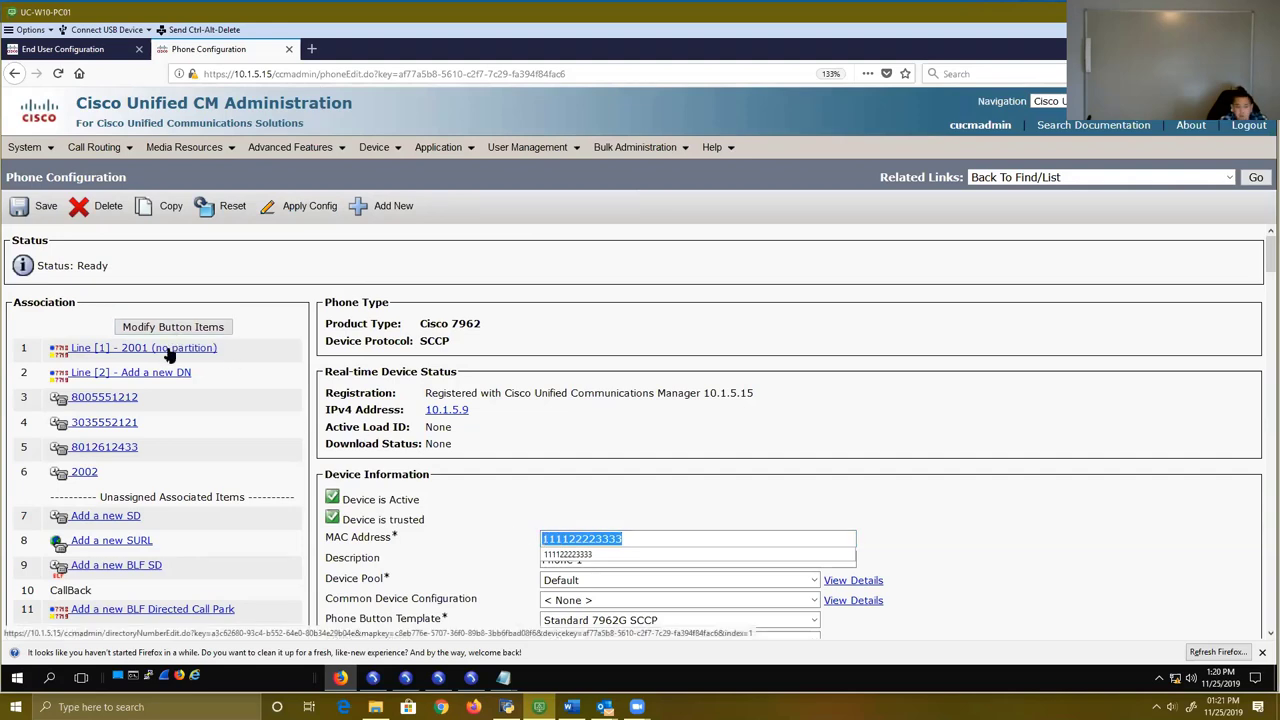
left_click(75, 50)
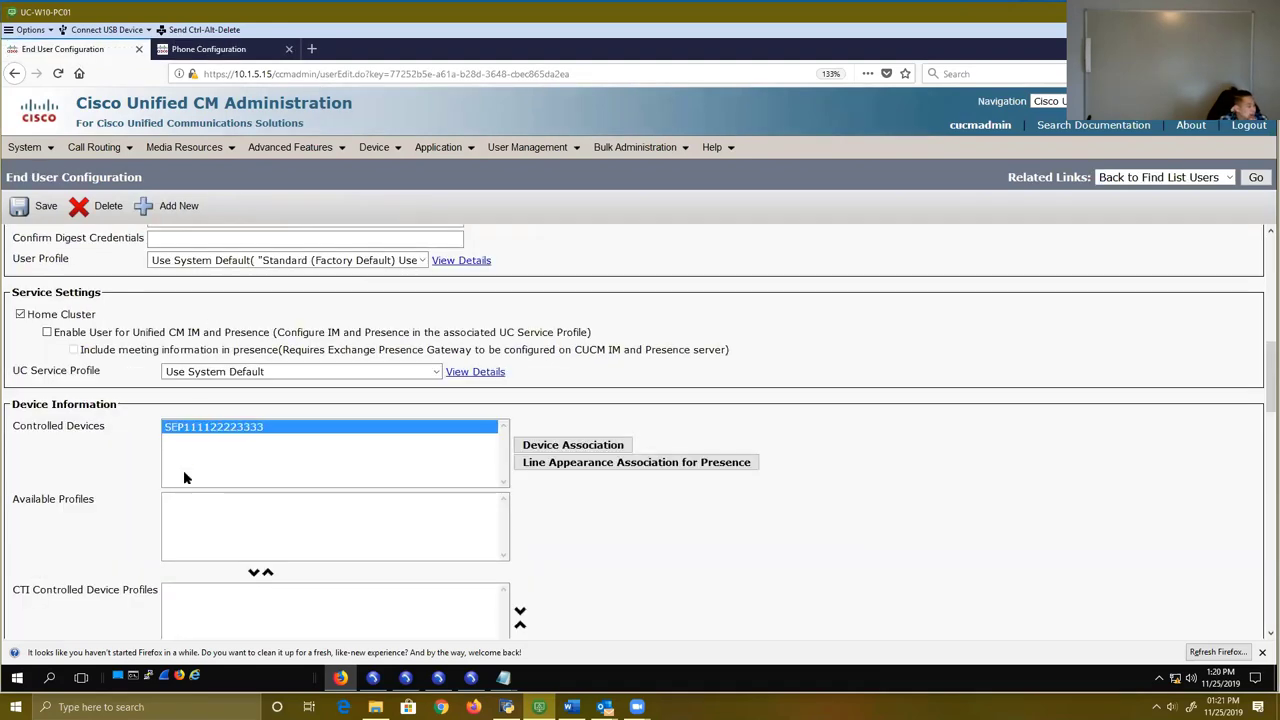
Choose 2001 as Primary Extension and save, which fails with a security violation
scroll(183, 479, "down", 10)
left_click(150, 435)
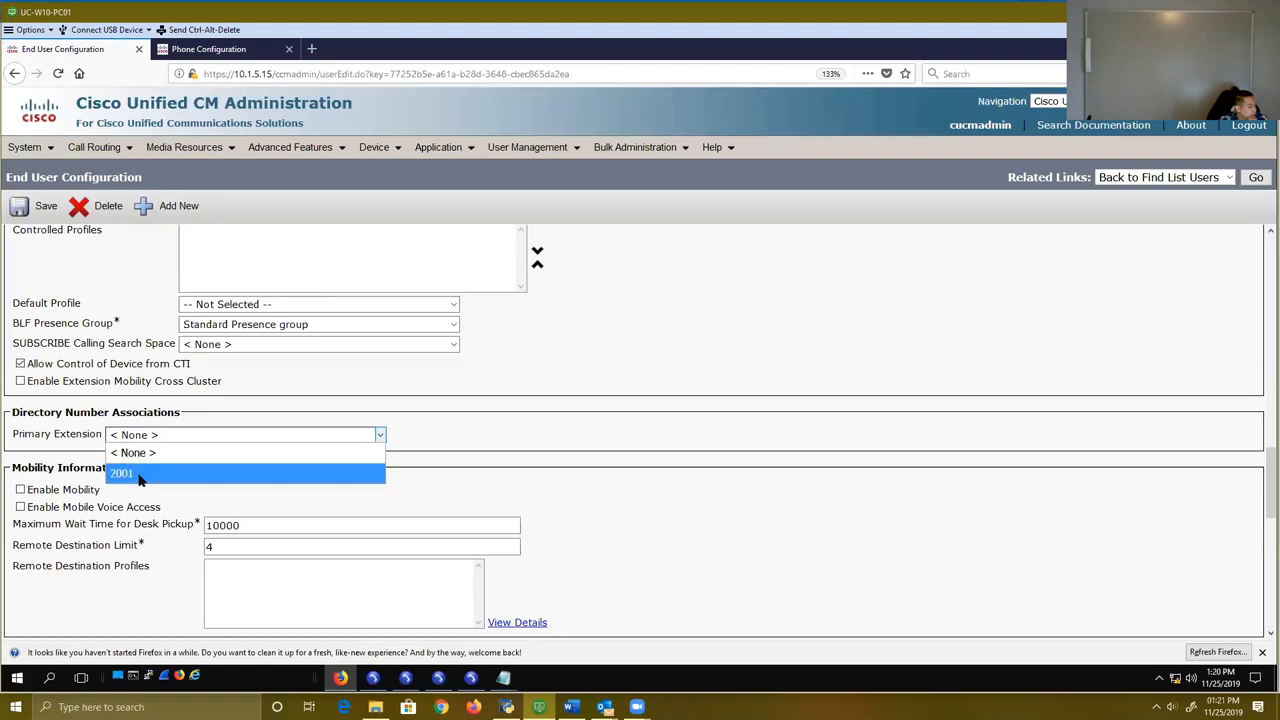
left_click(139, 474)
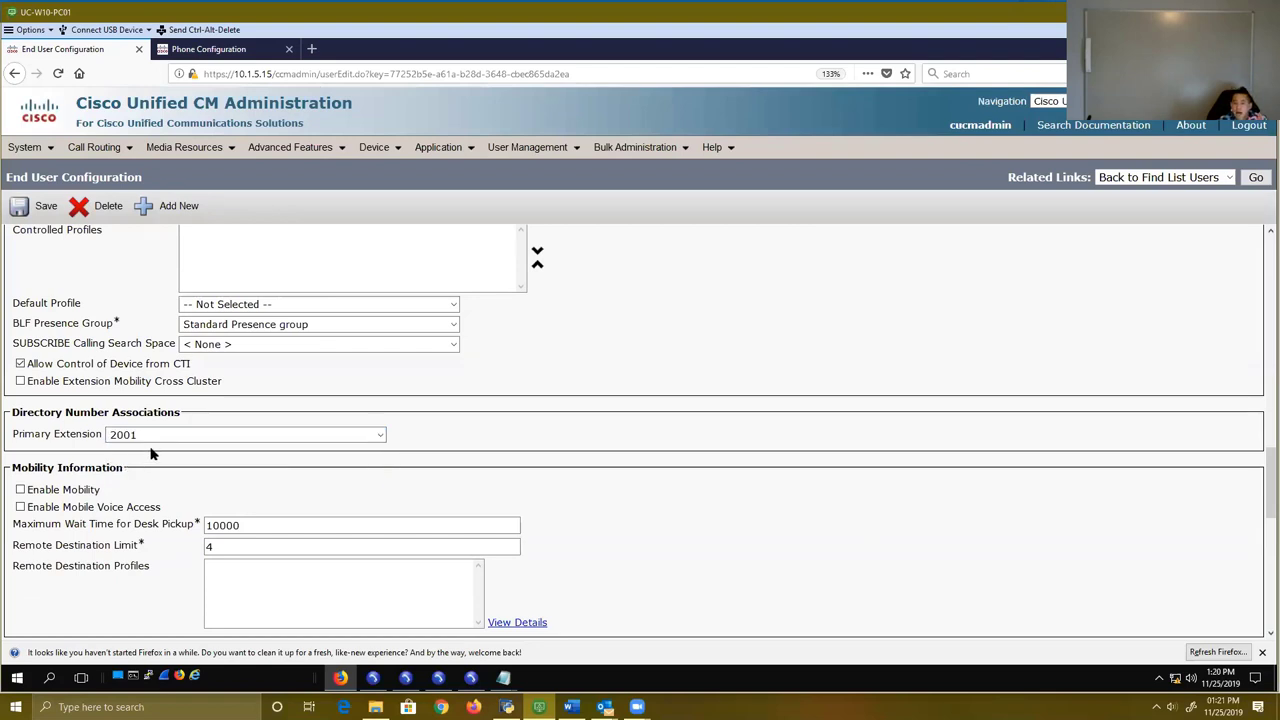
left_click(40, 207)
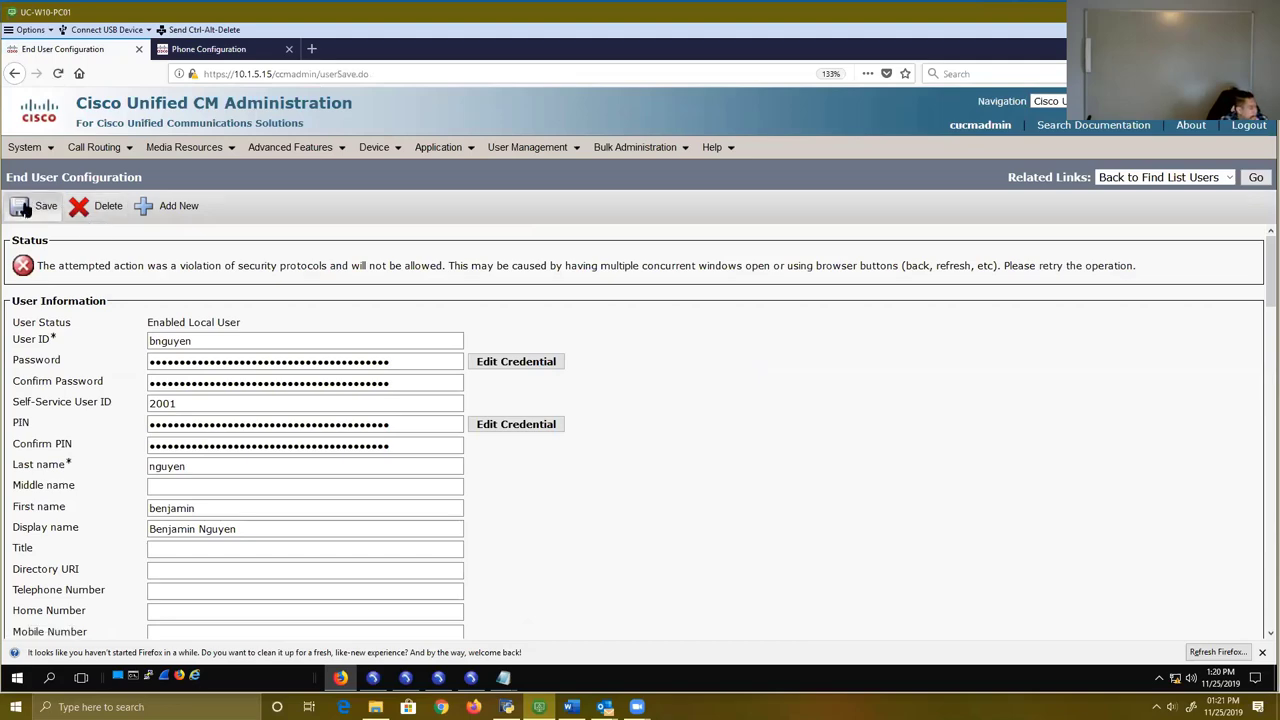
Save the user again, then reopen it from the user list to confirm Primary Extension 2001
left_click(26, 208)
scroll(423, 393, "down", 15)
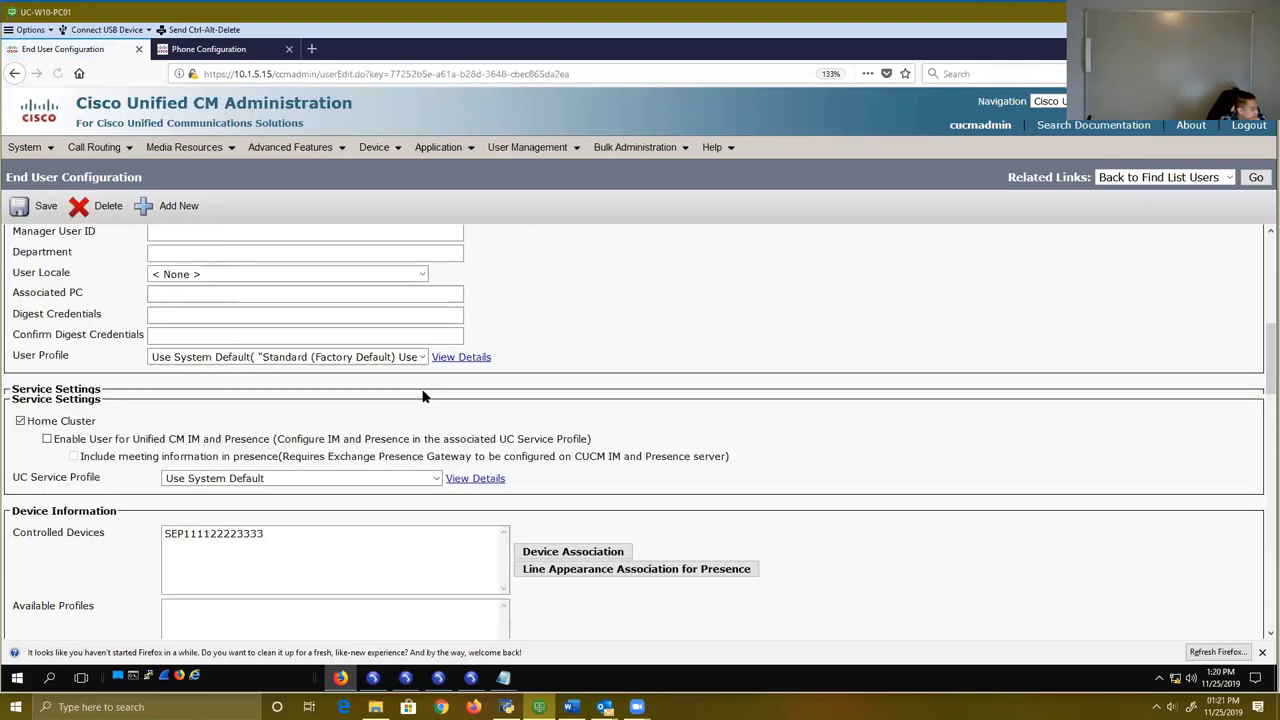
scroll(423, 397, "down", 5)
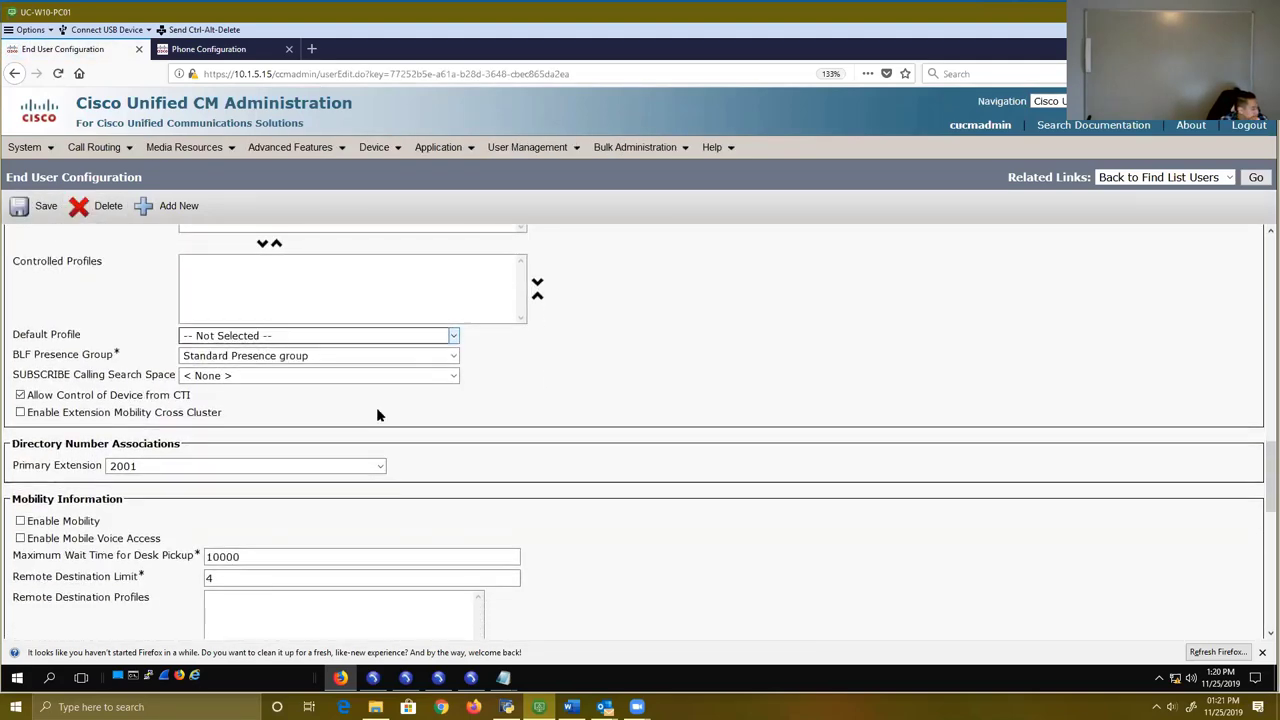
left_click(1256, 177)
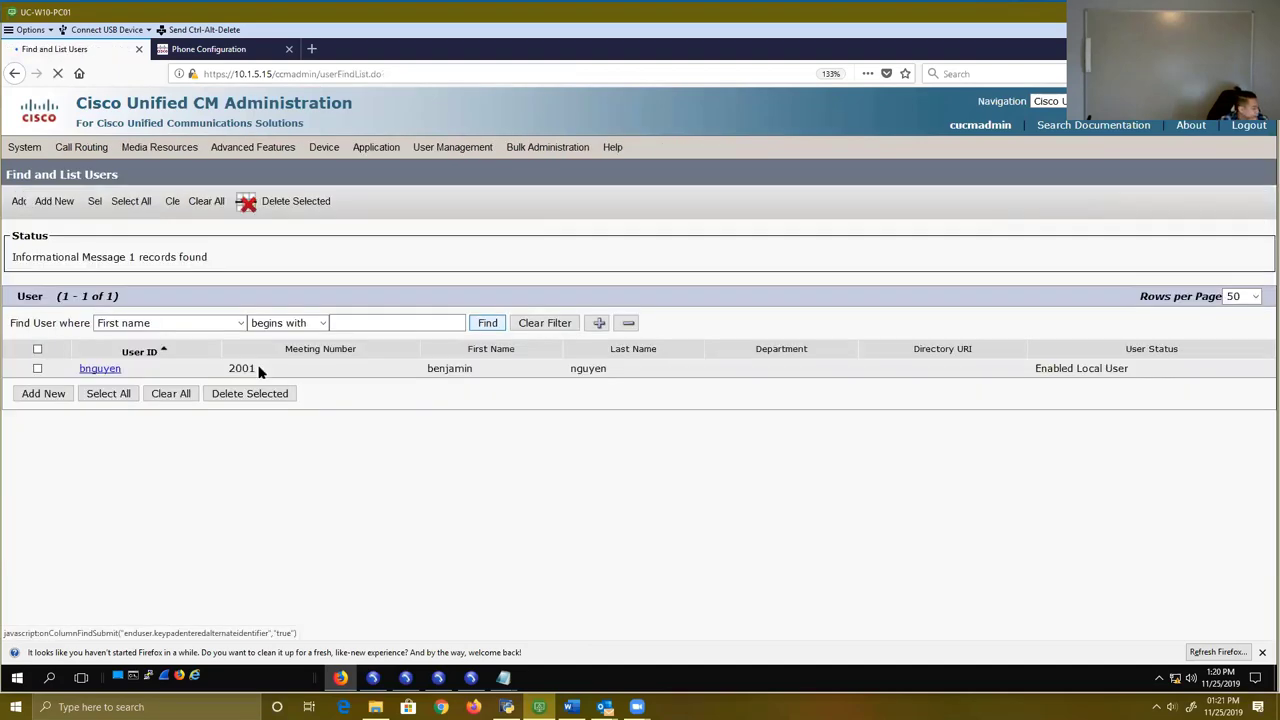
left_click(100, 378)
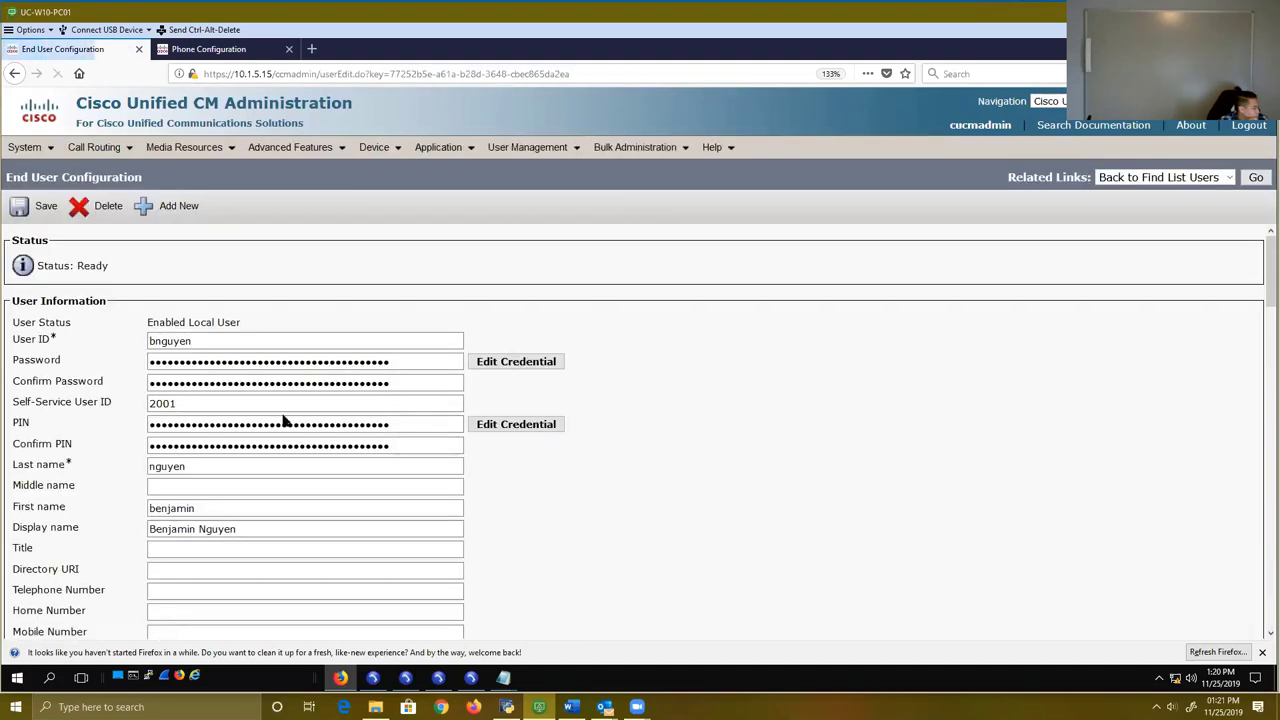
scroll(283, 420, "down", 12)
scroll(283, 420, "down", 3)
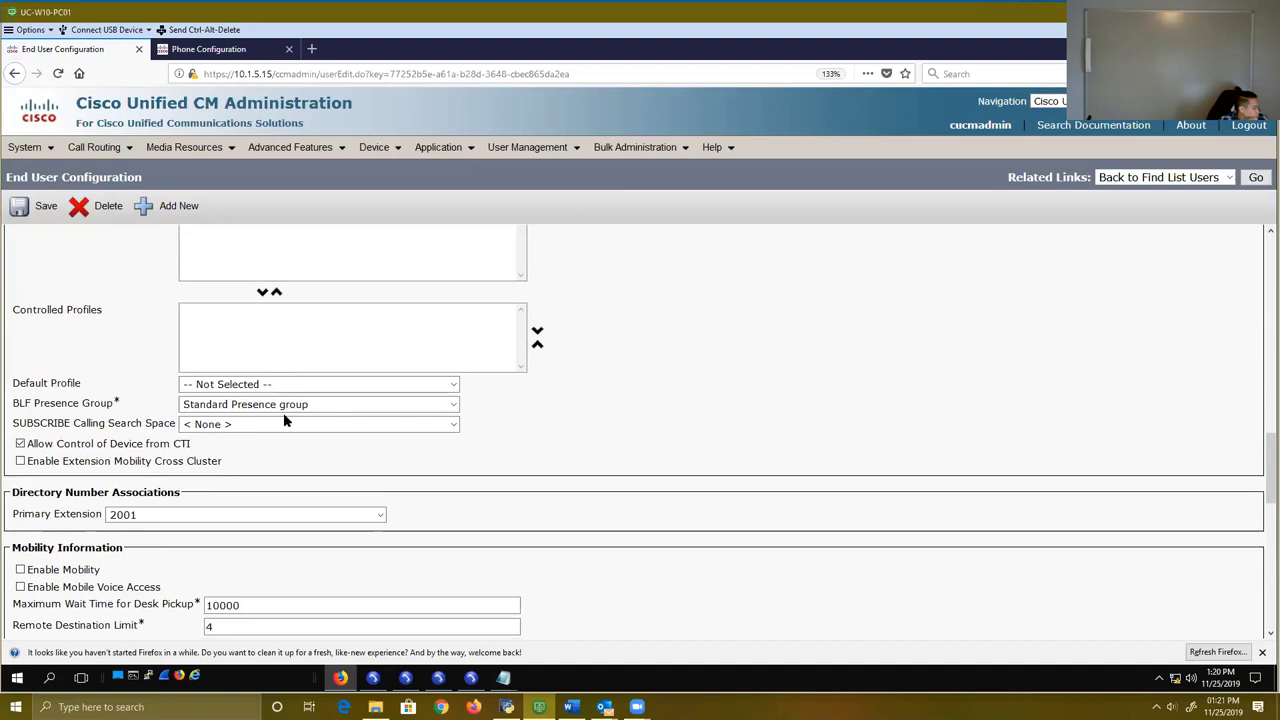
scroll(423, 430, "up", 10)
scroll(600, 452, "up", 2)
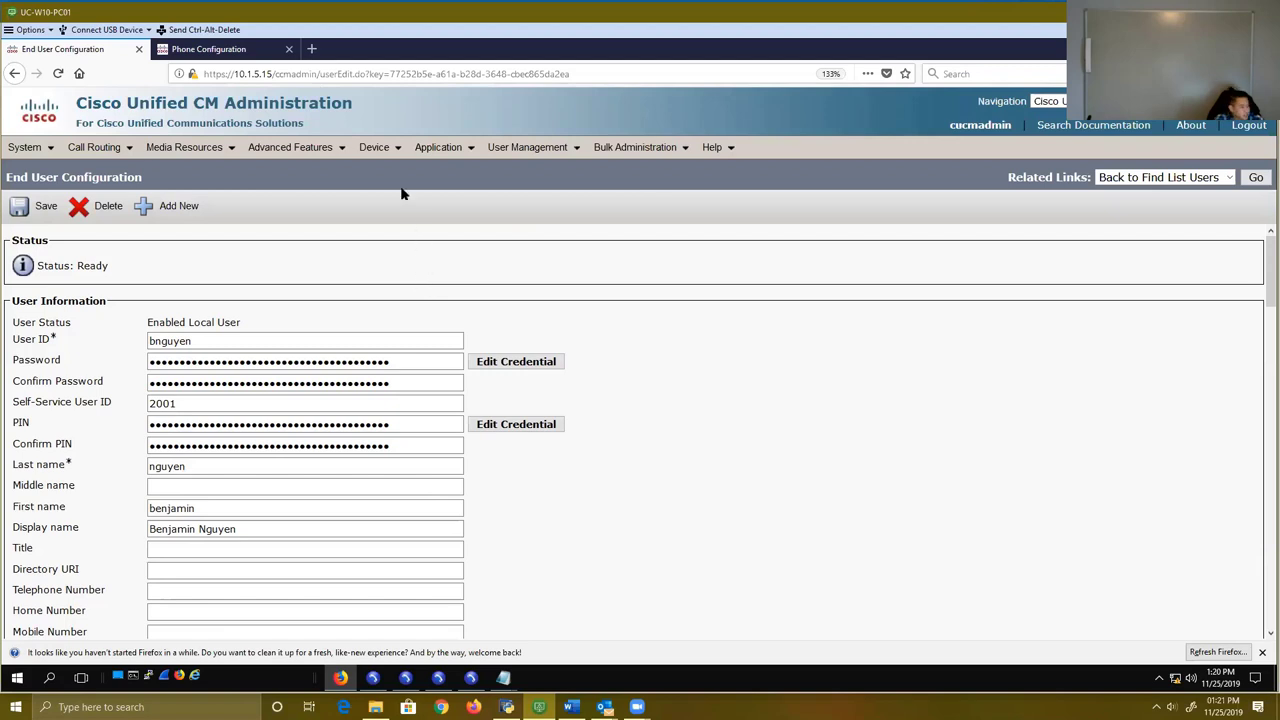
left_click(218, 50)
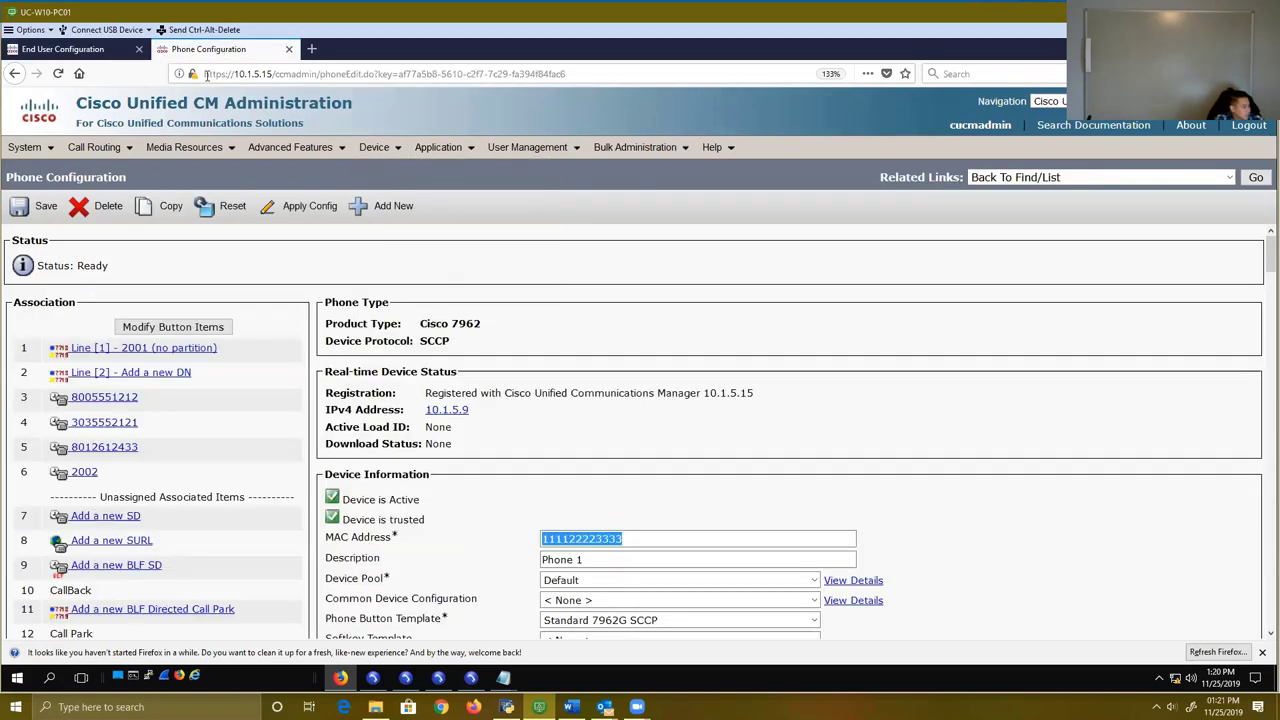
left_click(263, 343)
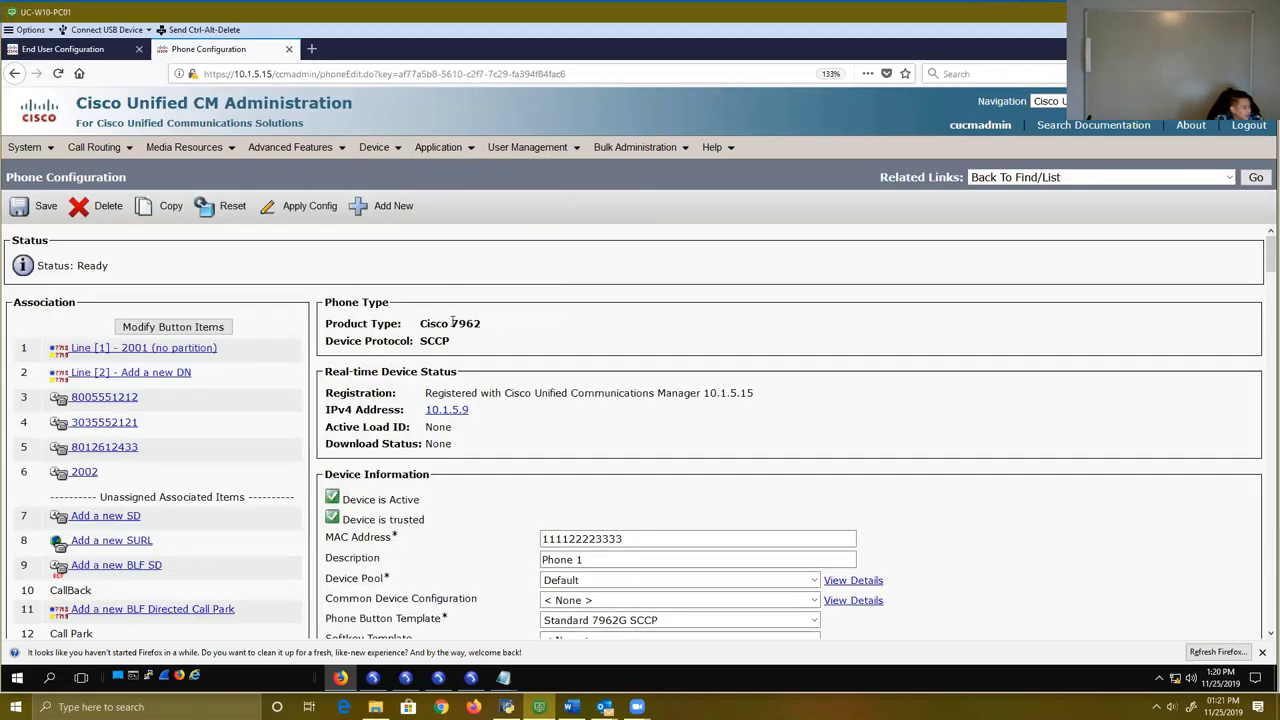
left_click_drag(452, 322, 503, 347)
left_click_drag(667, 536, 612, 500)
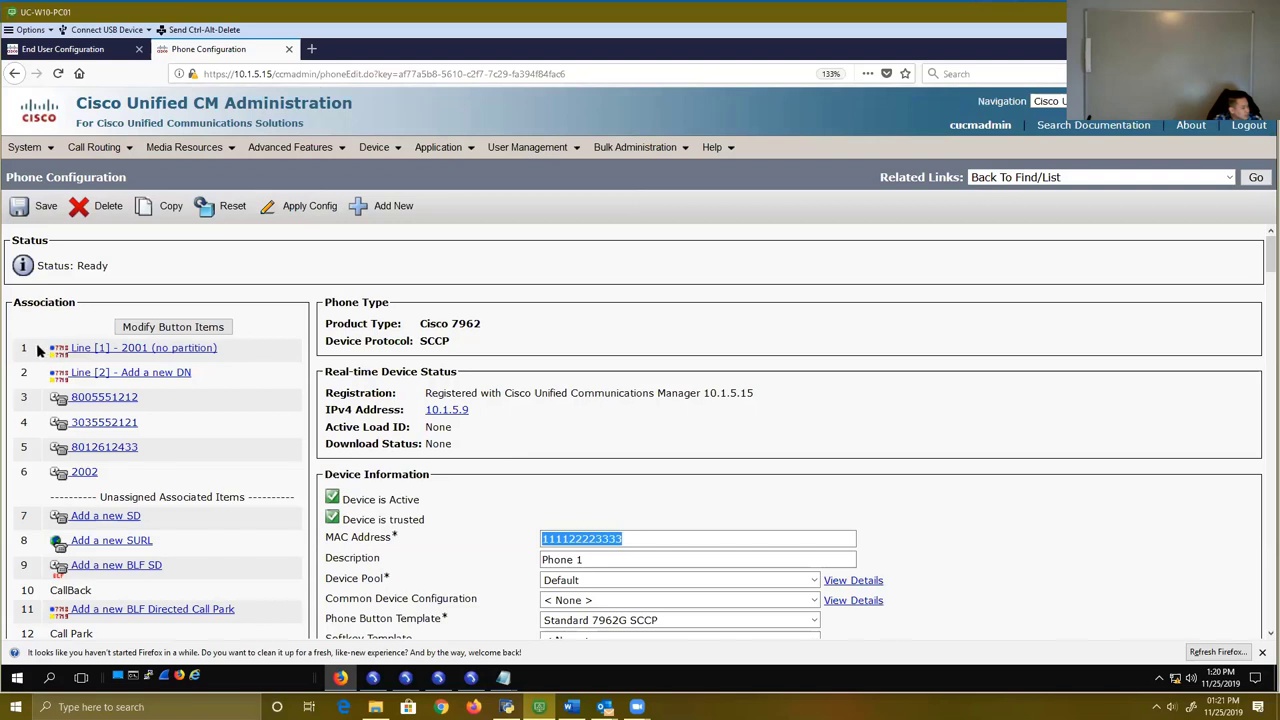
left_click_drag(42, 350, 231, 348)
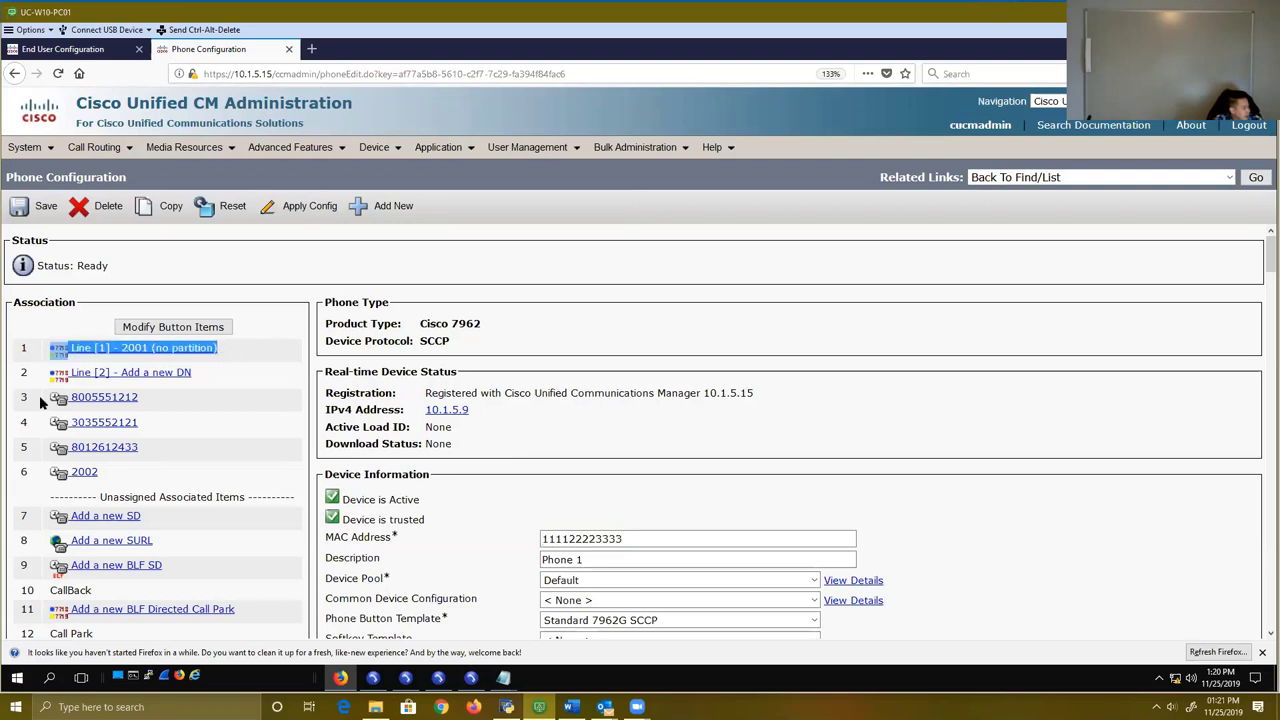
left_click_drag(39, 395, 140, 477)
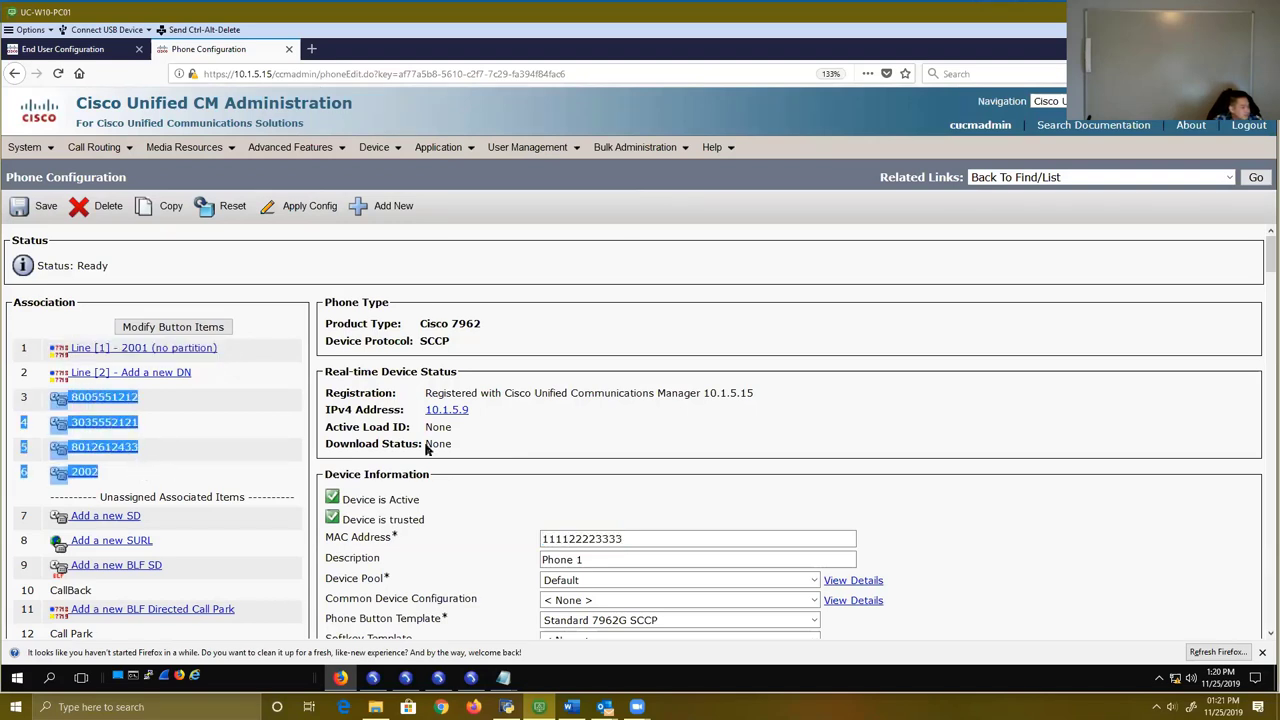
scroll(482, 430, "down", 5)
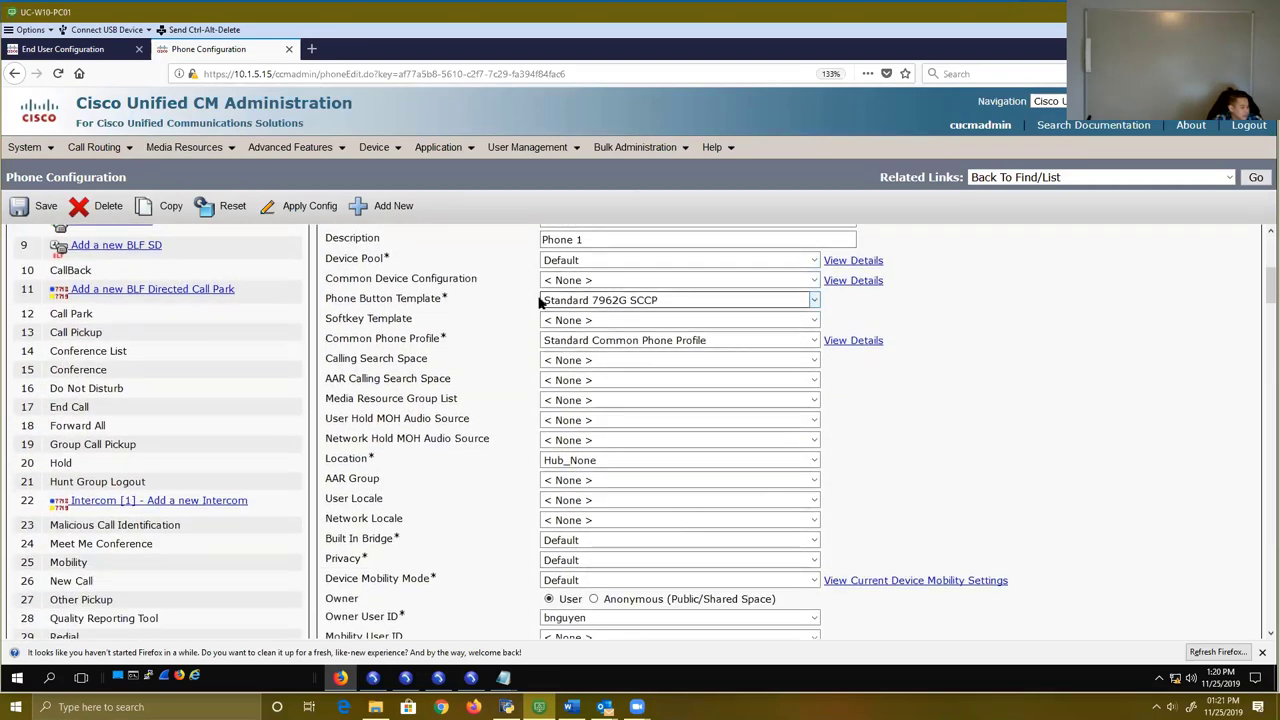
left_click(590, 320)
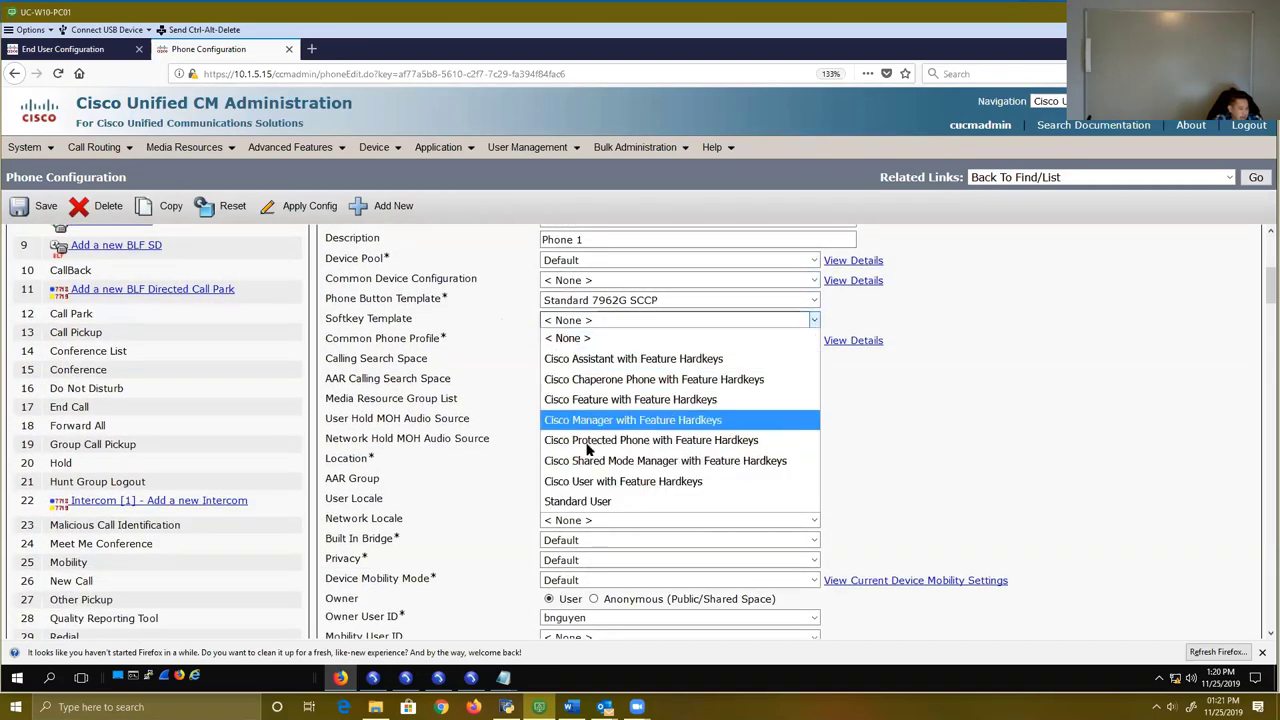
left_click(885, 388)
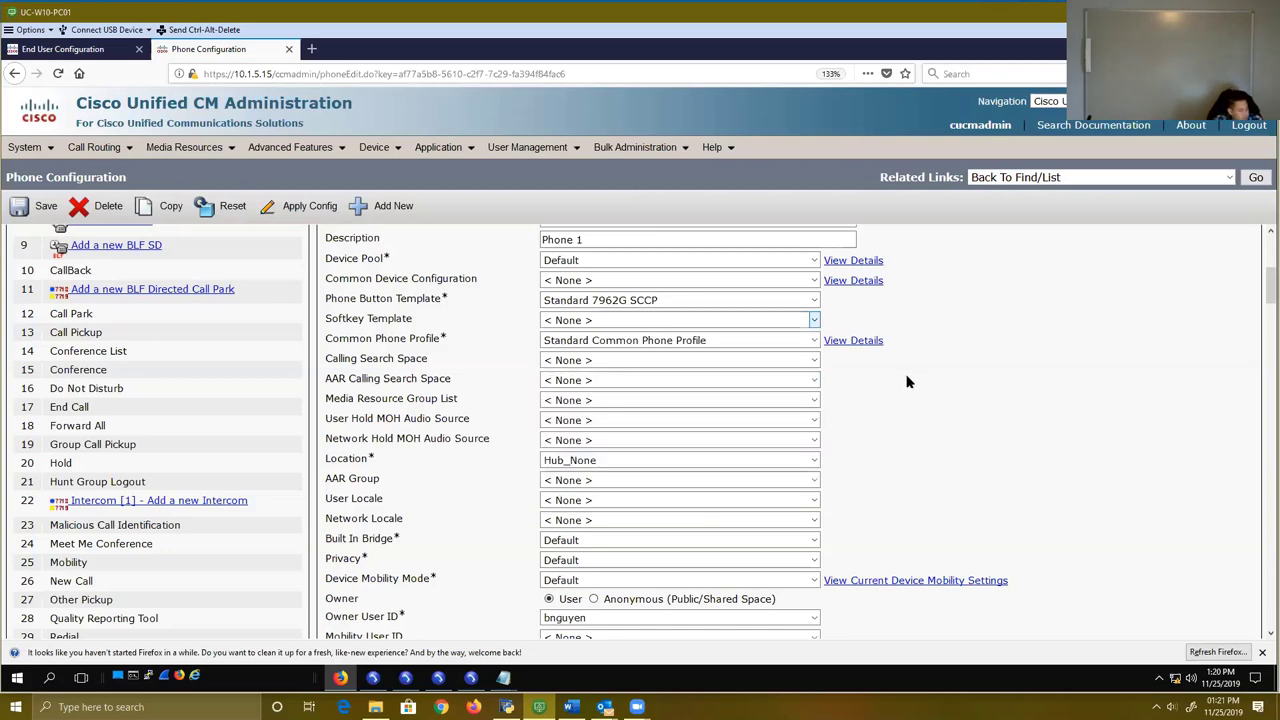
scroll(552, 400, "down", 3)
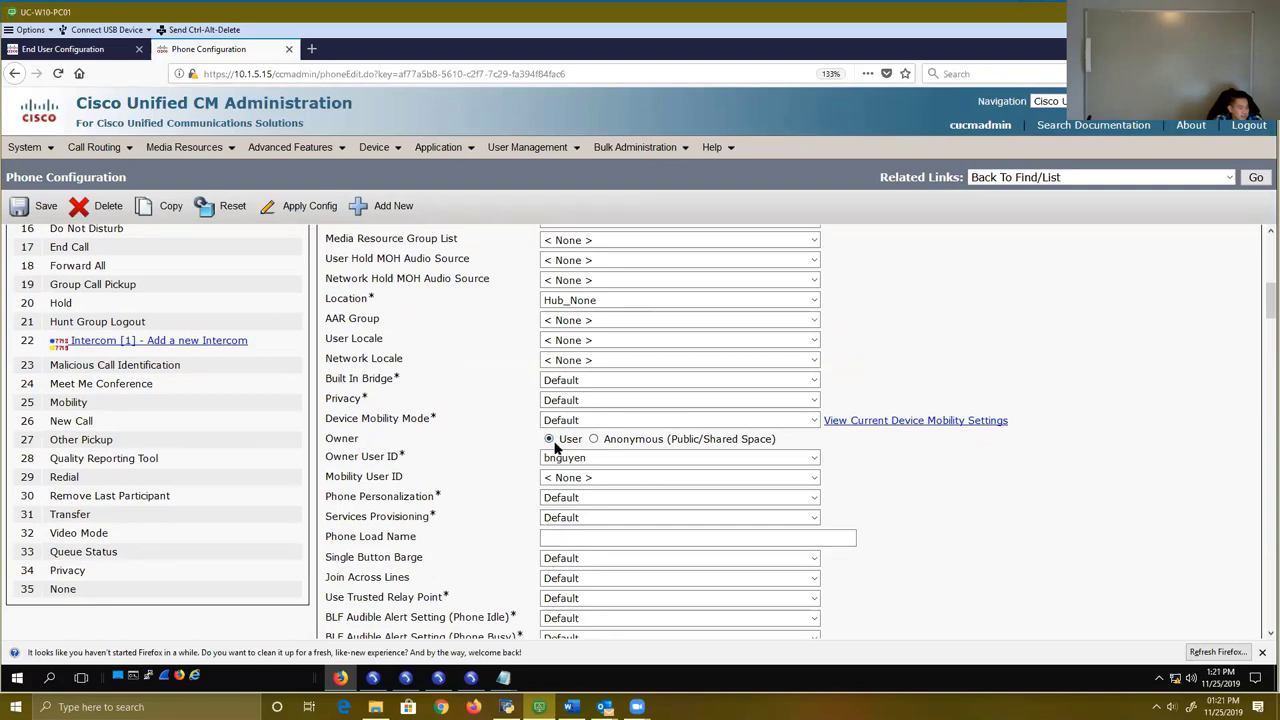
scroll(328, 440, "up", 8)
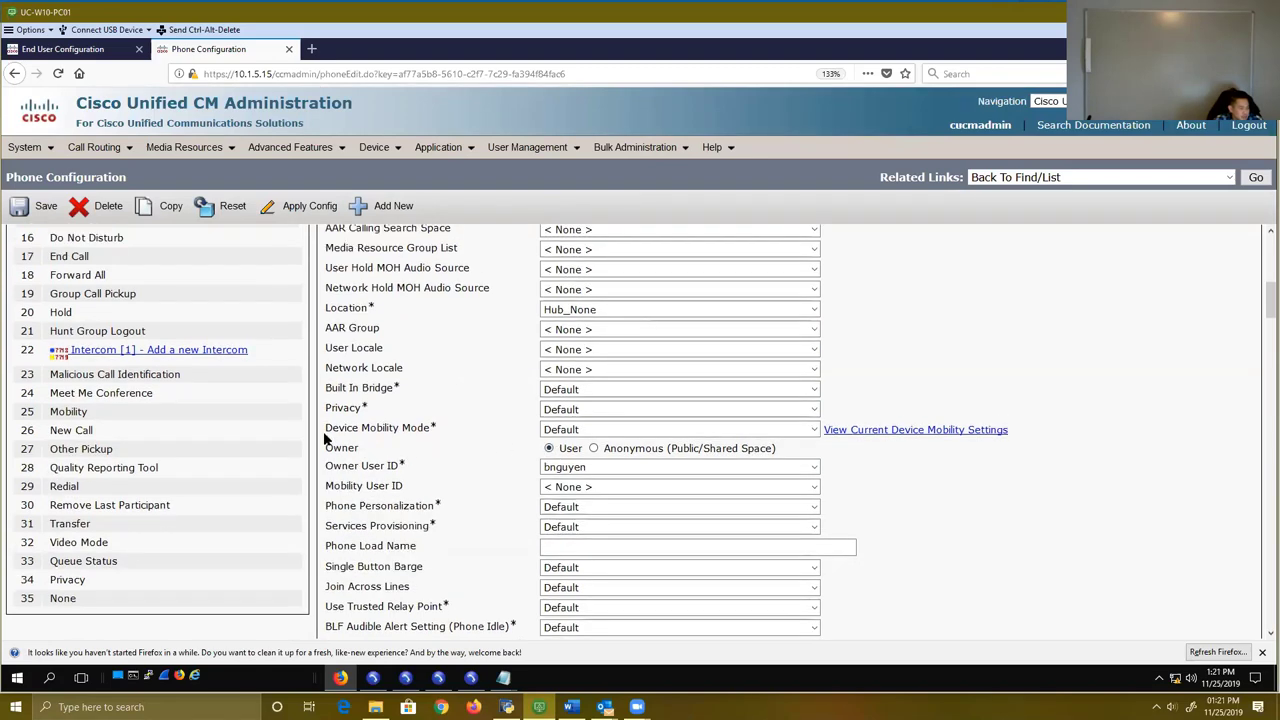
scroll(328, 440, "down", 12)
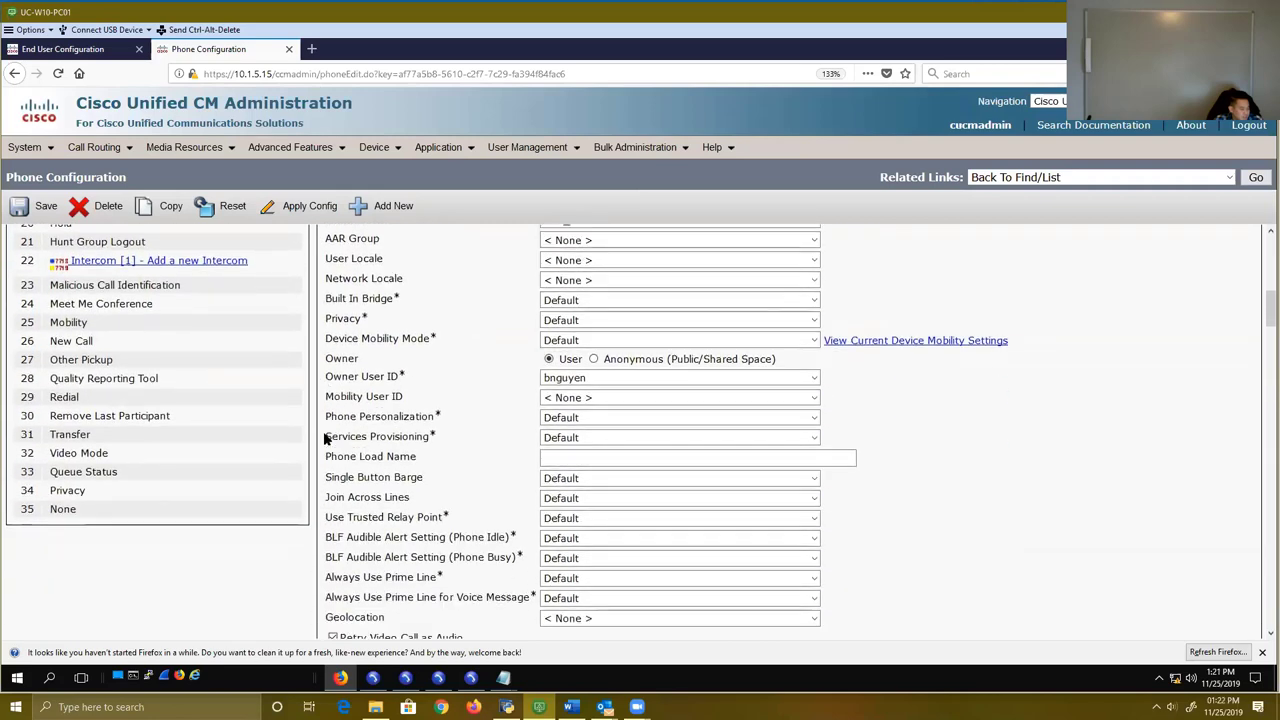
scroll(330, 440, "up", 3)
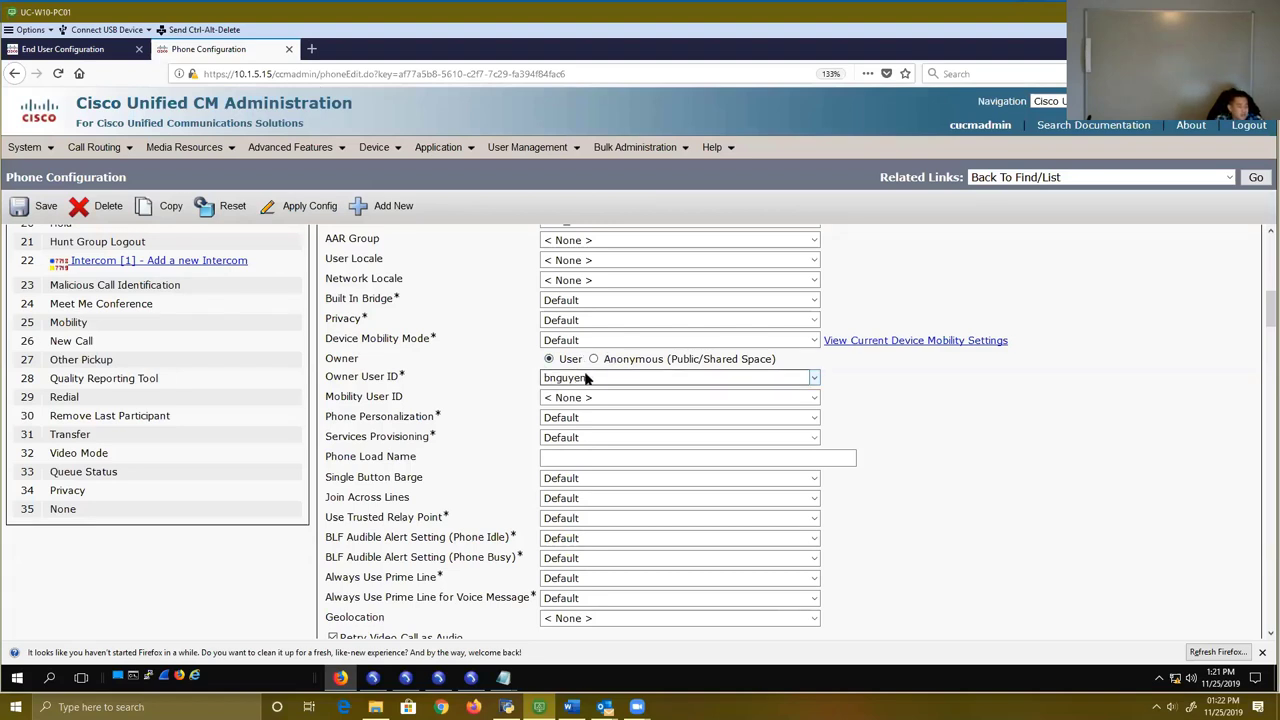
left_click(587, 377)
left_click(584, 376)
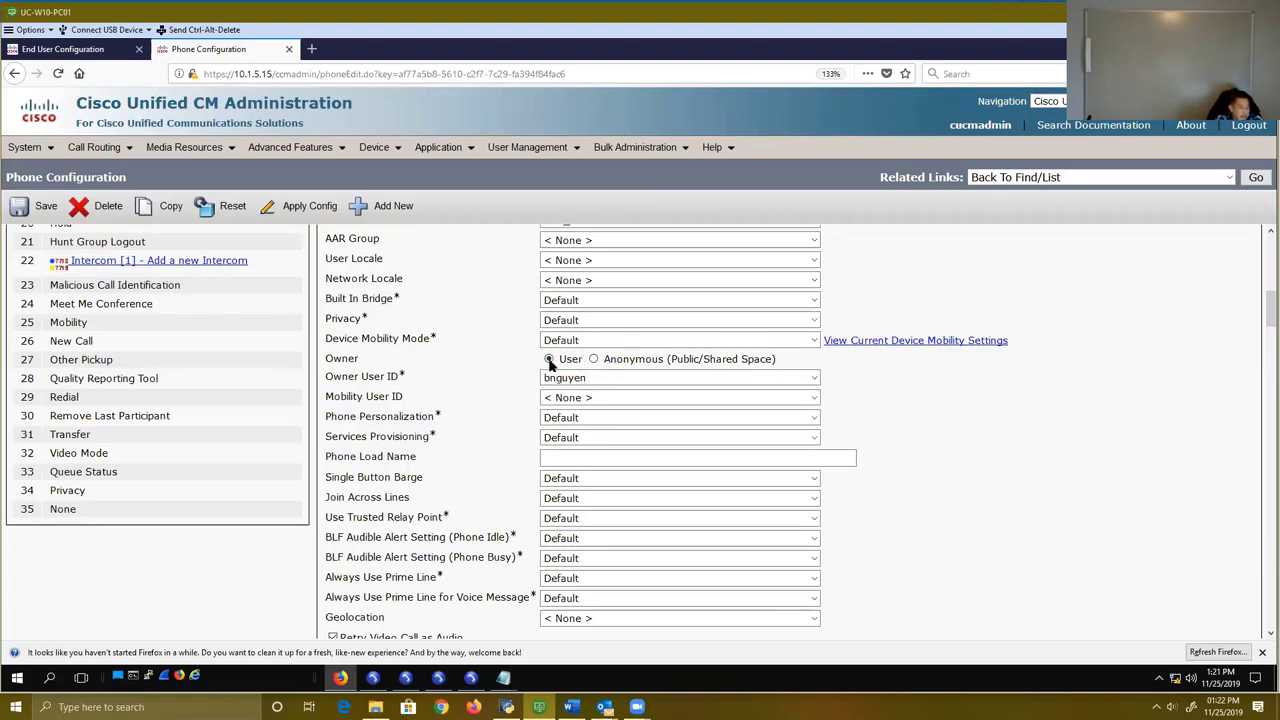
left_click(594, 359)
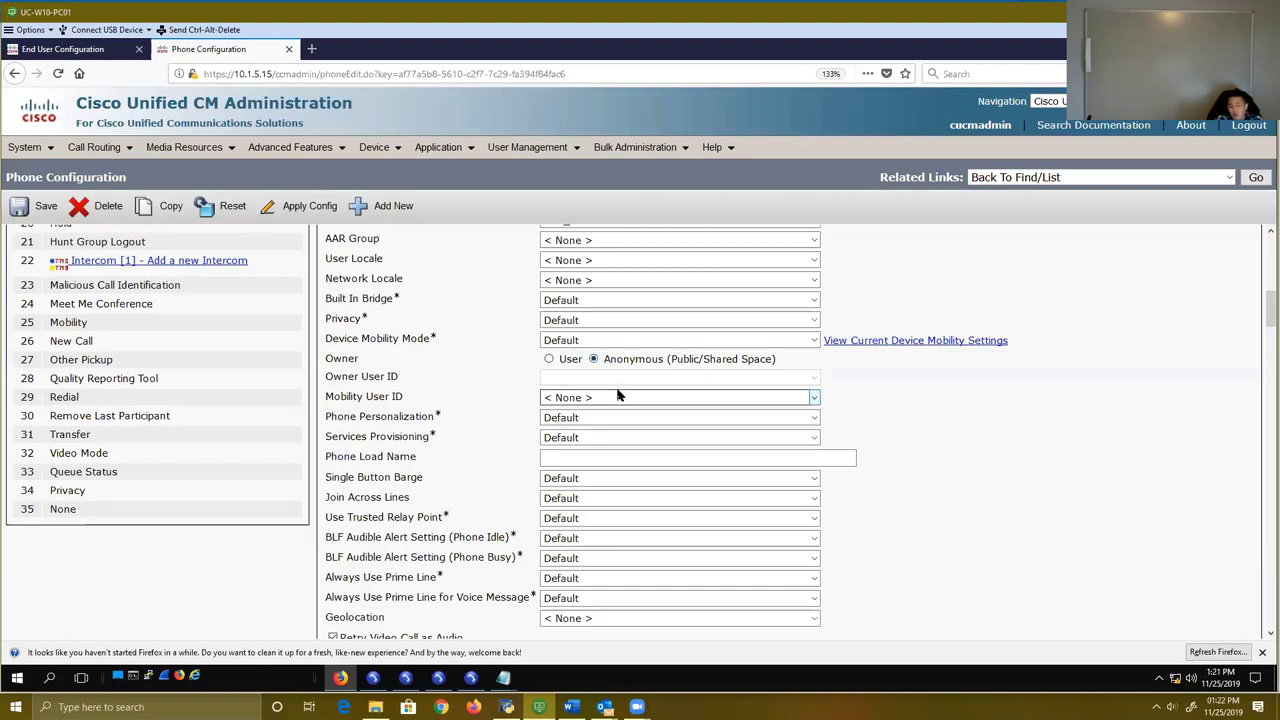
left_click(549, 359)
left_click(563, 378)
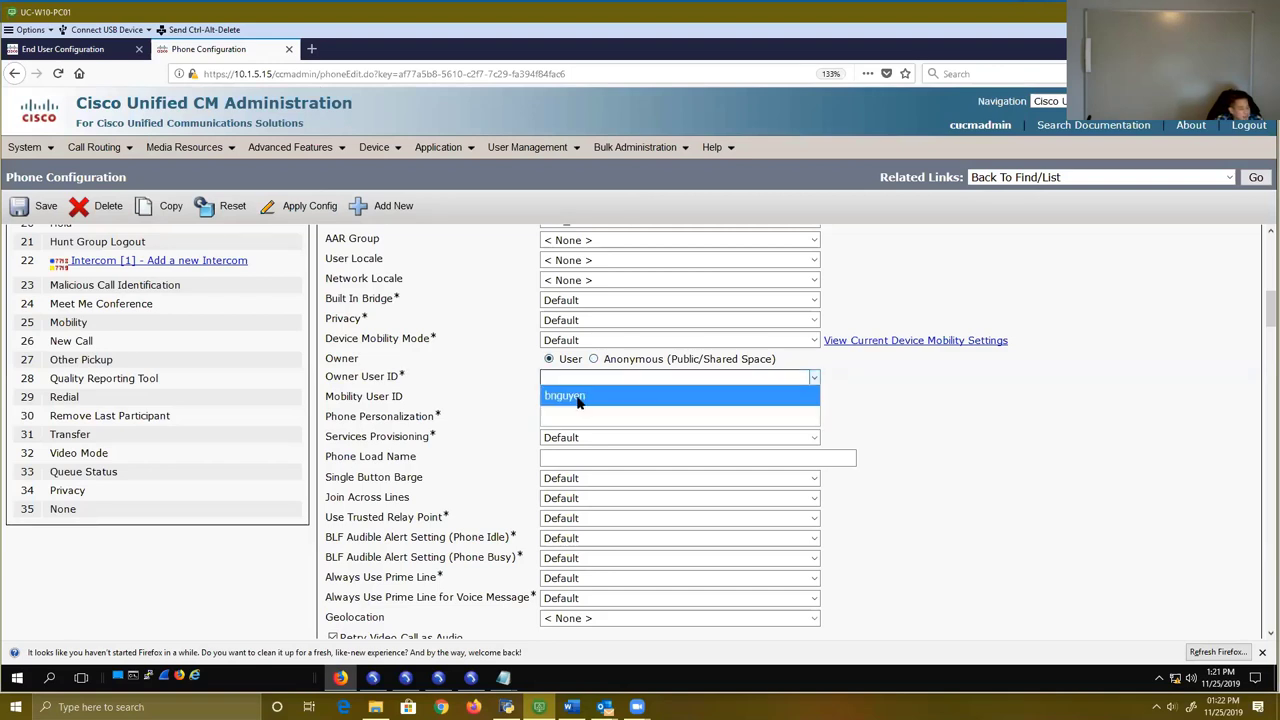
left_click(577, 397)
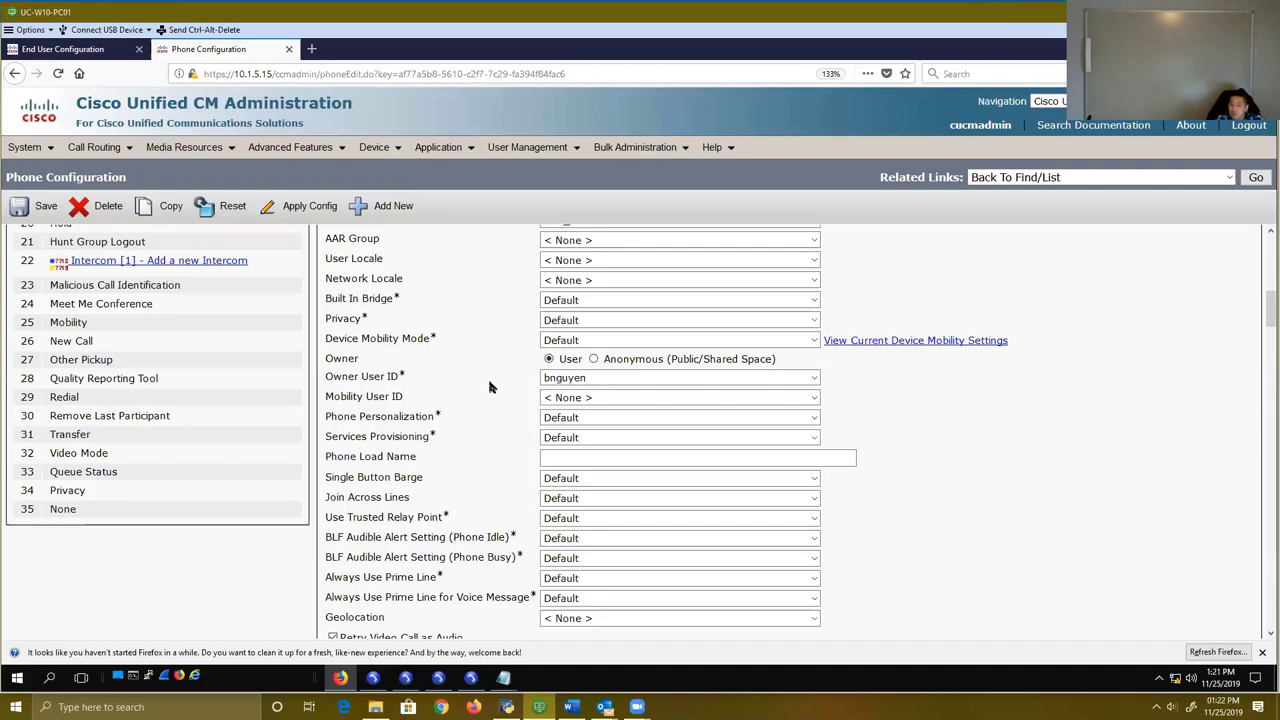
scroll(498, 410, "down", 10)
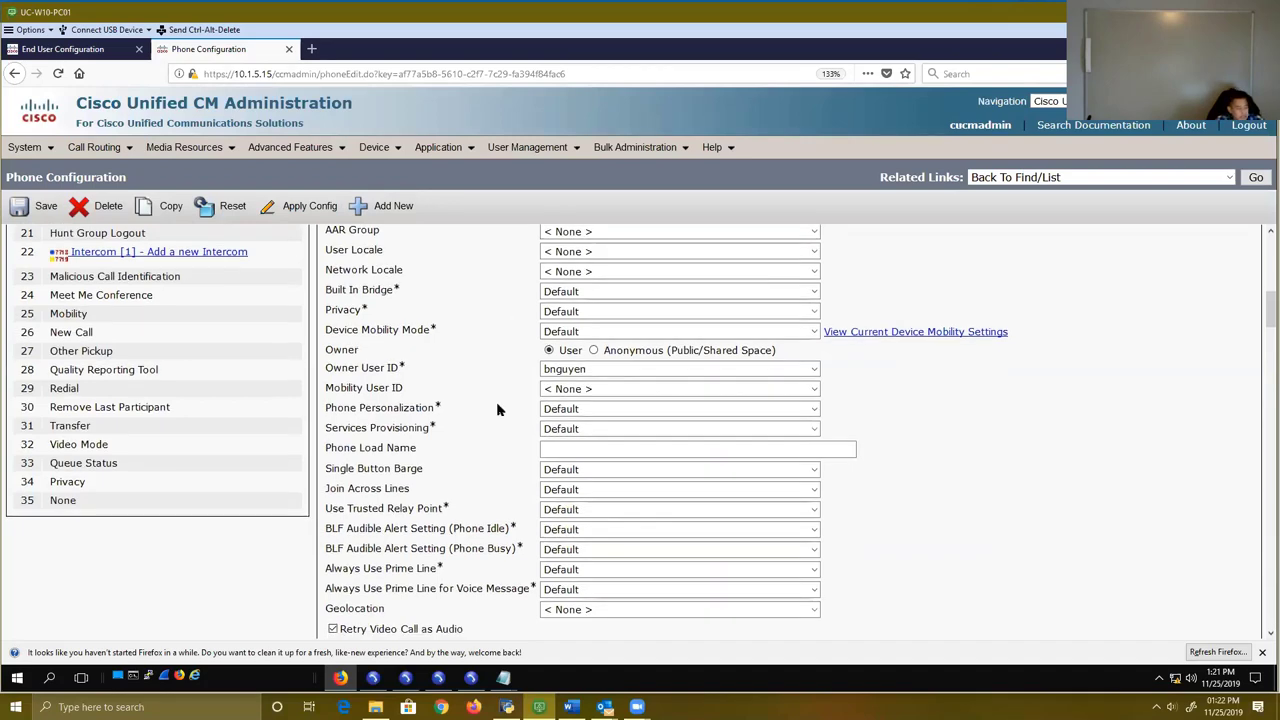
scroll(498, 410, "down", 3)
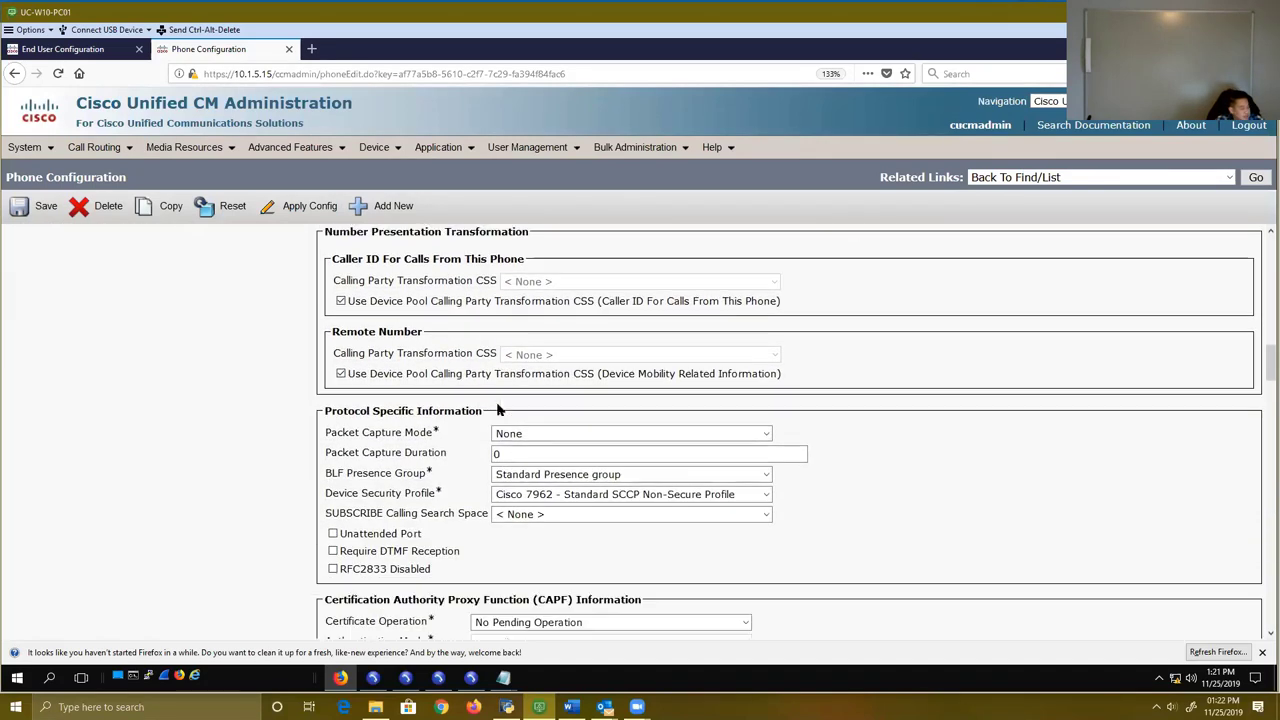
scroll(498, 410, "down", 12)
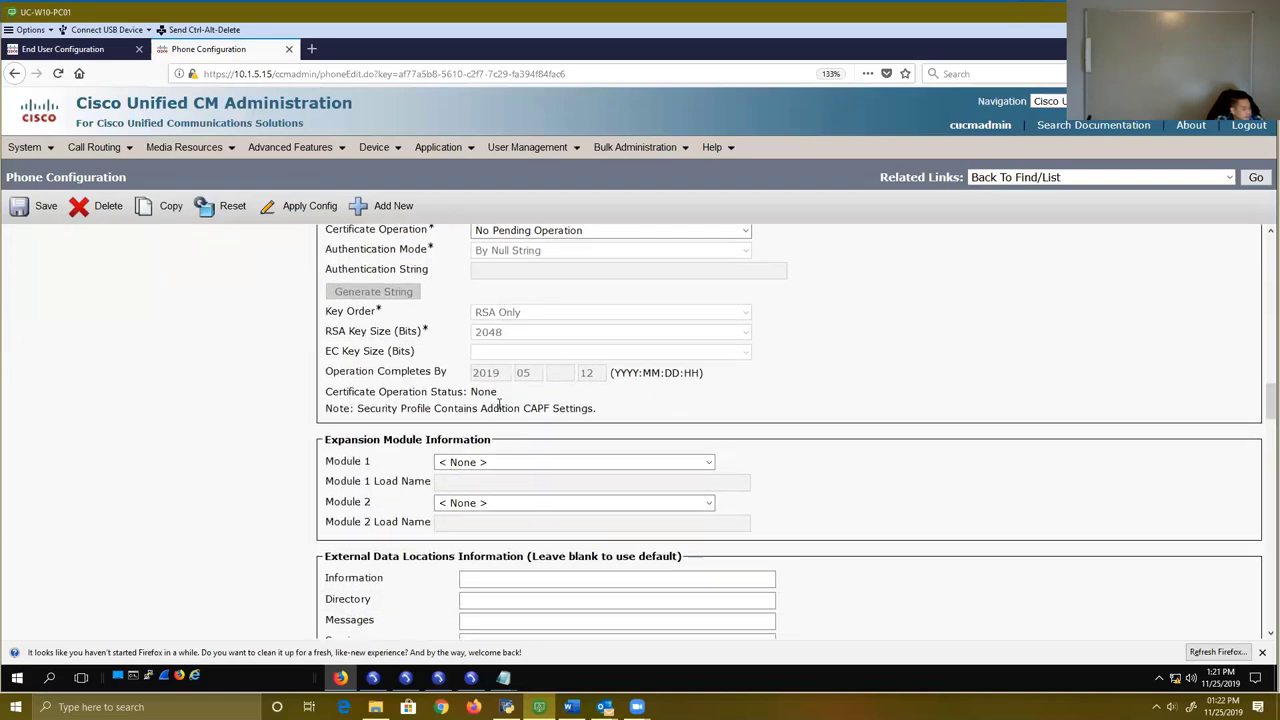
scroll(498, 405, "down", 3)
scroll(497, 409, "down", 2)
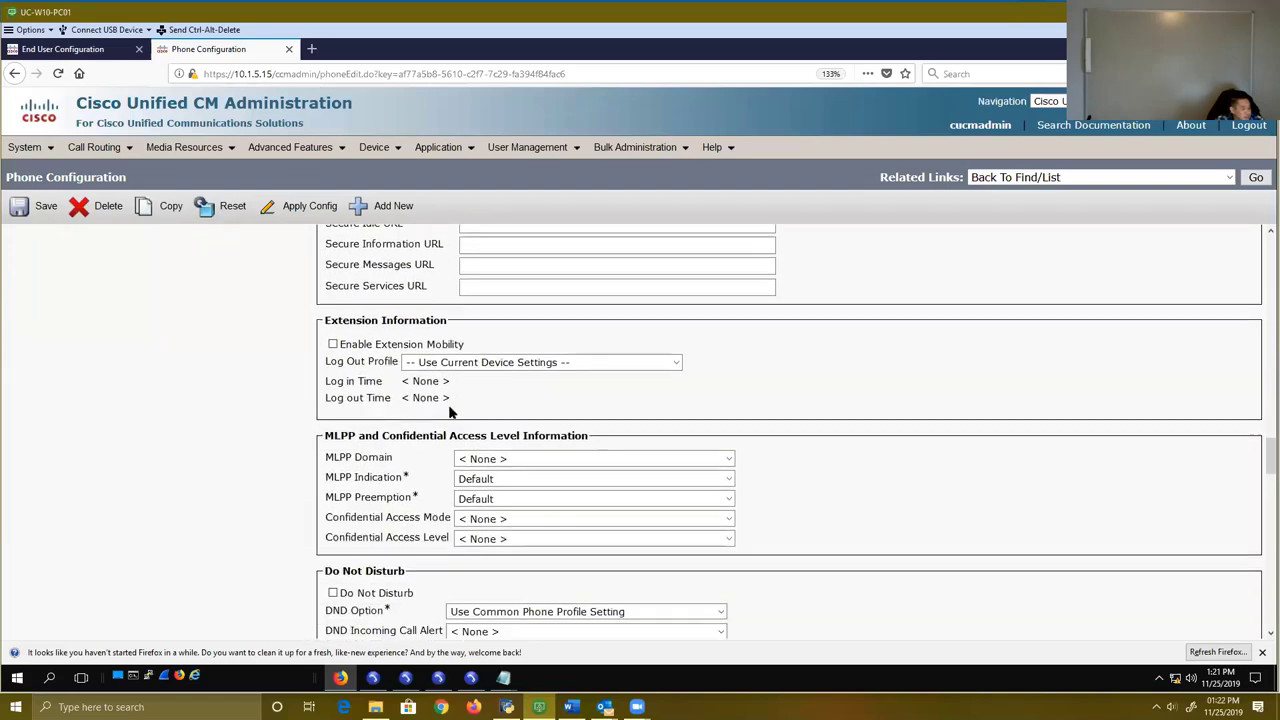
left_click_drag(457, 343, 336, 344)
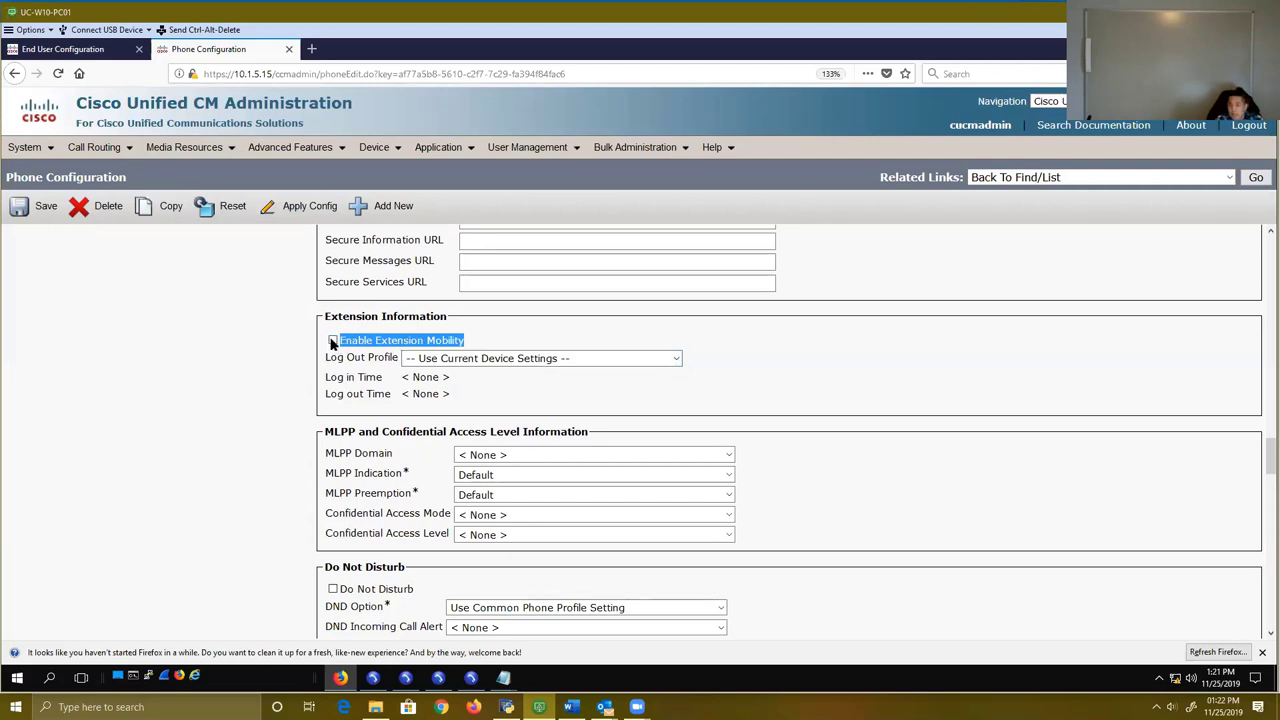
left_click(523, 341)
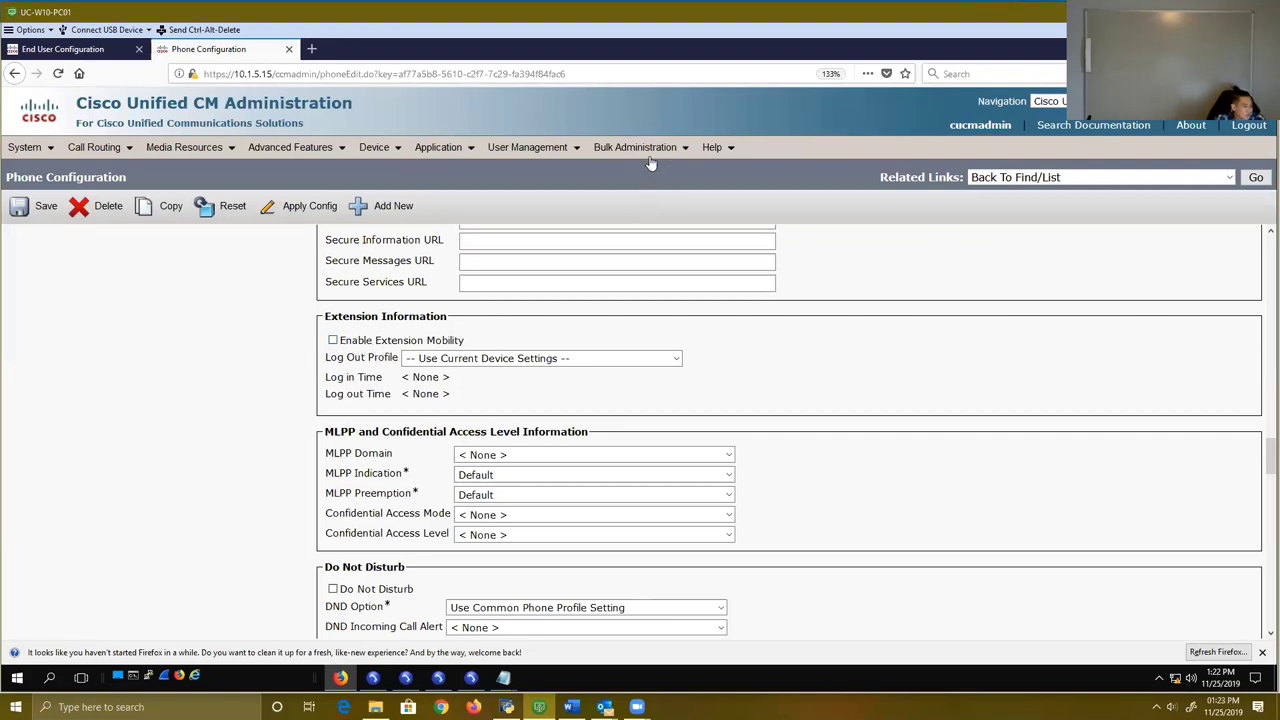
Open the Bulk Administration > Phones > Update Phones query page
mouse_move(652, 150)
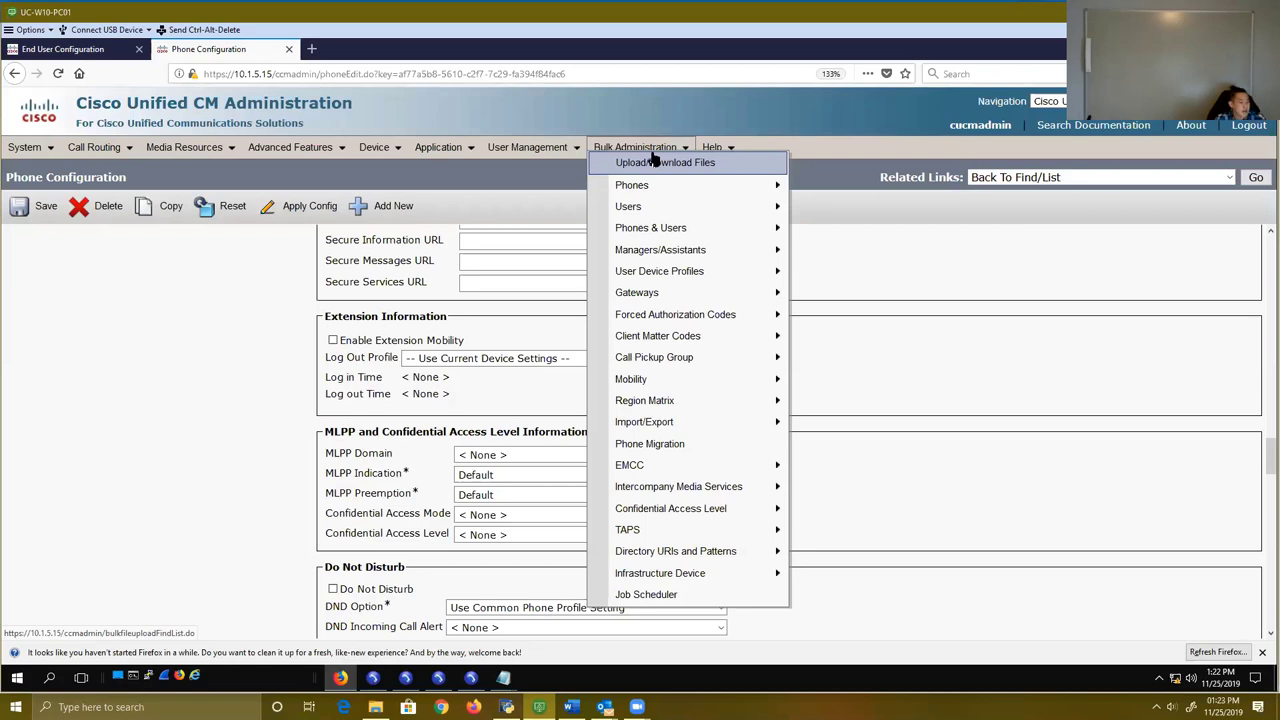
mouse_move(651, 184)
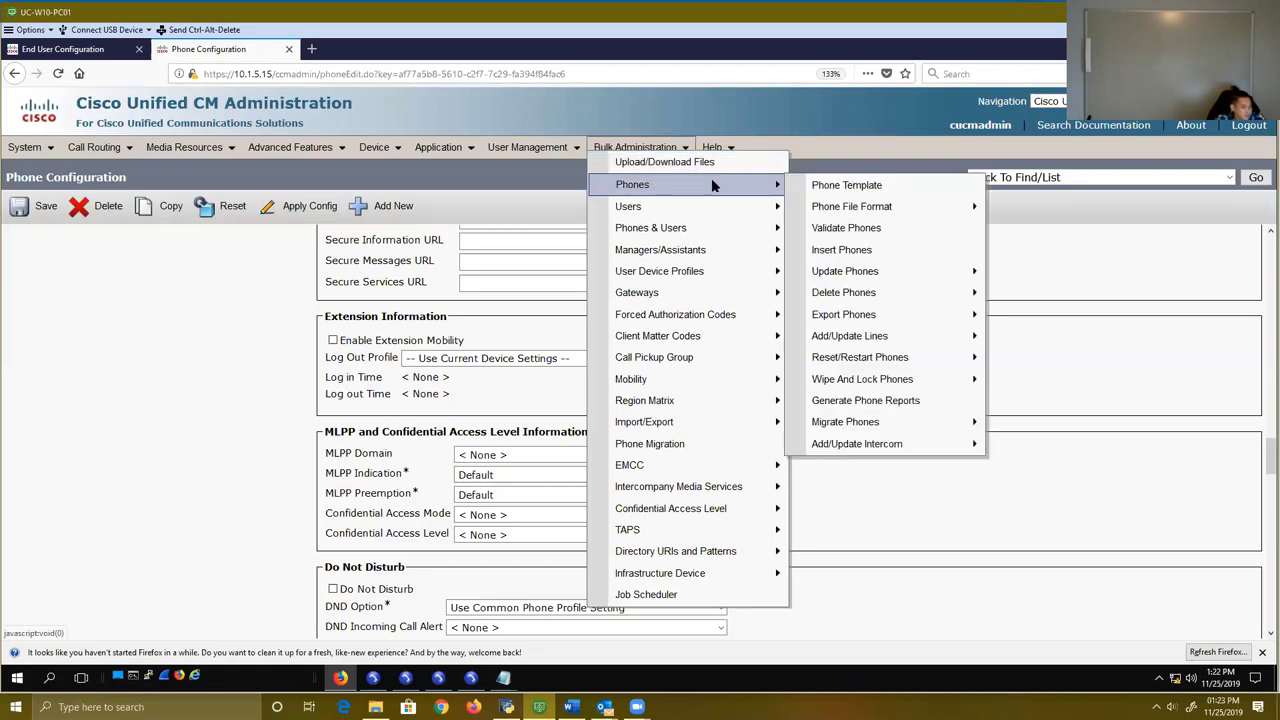
mouse_move(932, 283)
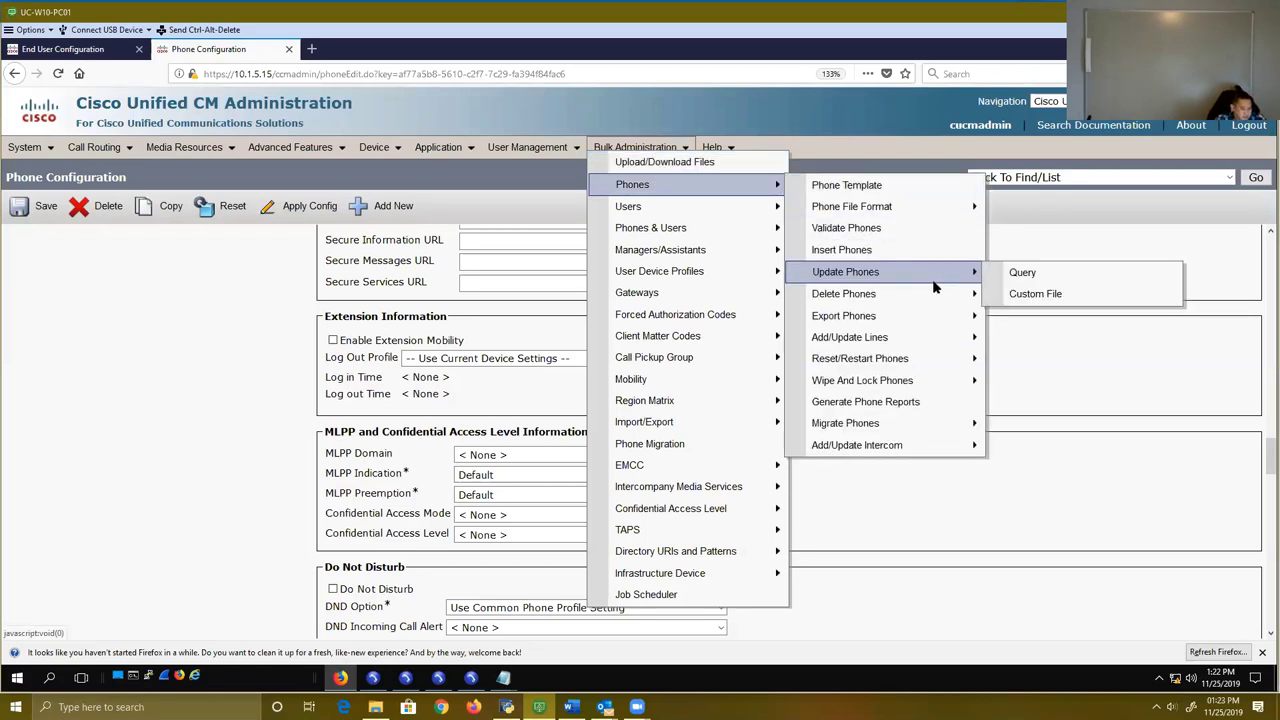
left_click(1014, 276)
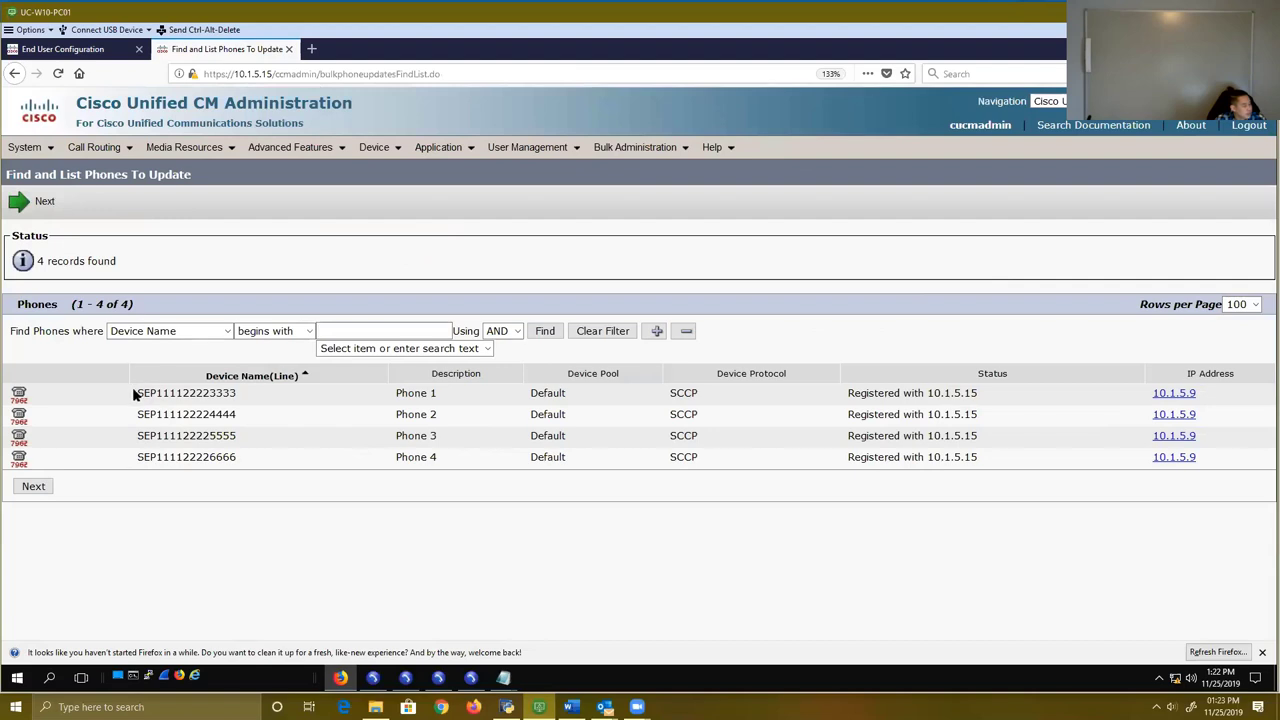
Adjust the device name filter rows with OR, keep all four phones, and continue to Next
left_click_drag(135, 390, 240, 414)
left_click(657, 333)
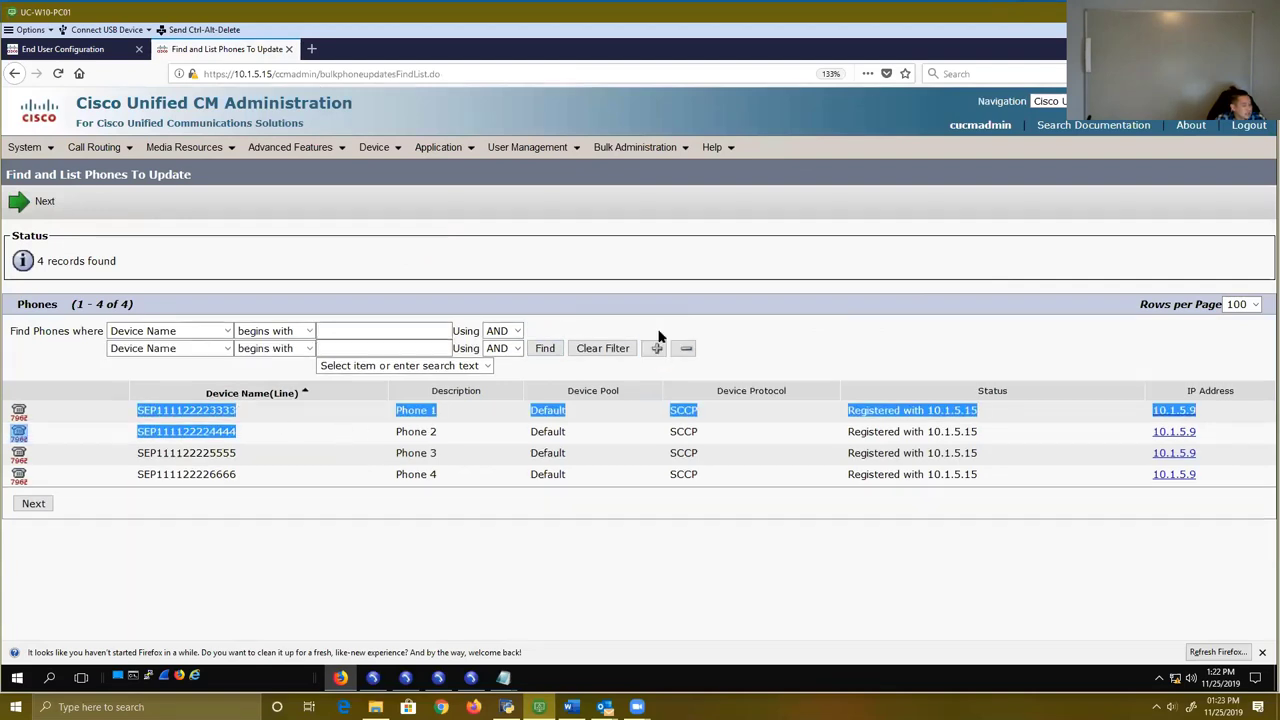
left_click(656, 350)
left_click(656, 367)
left_click(686, 383)
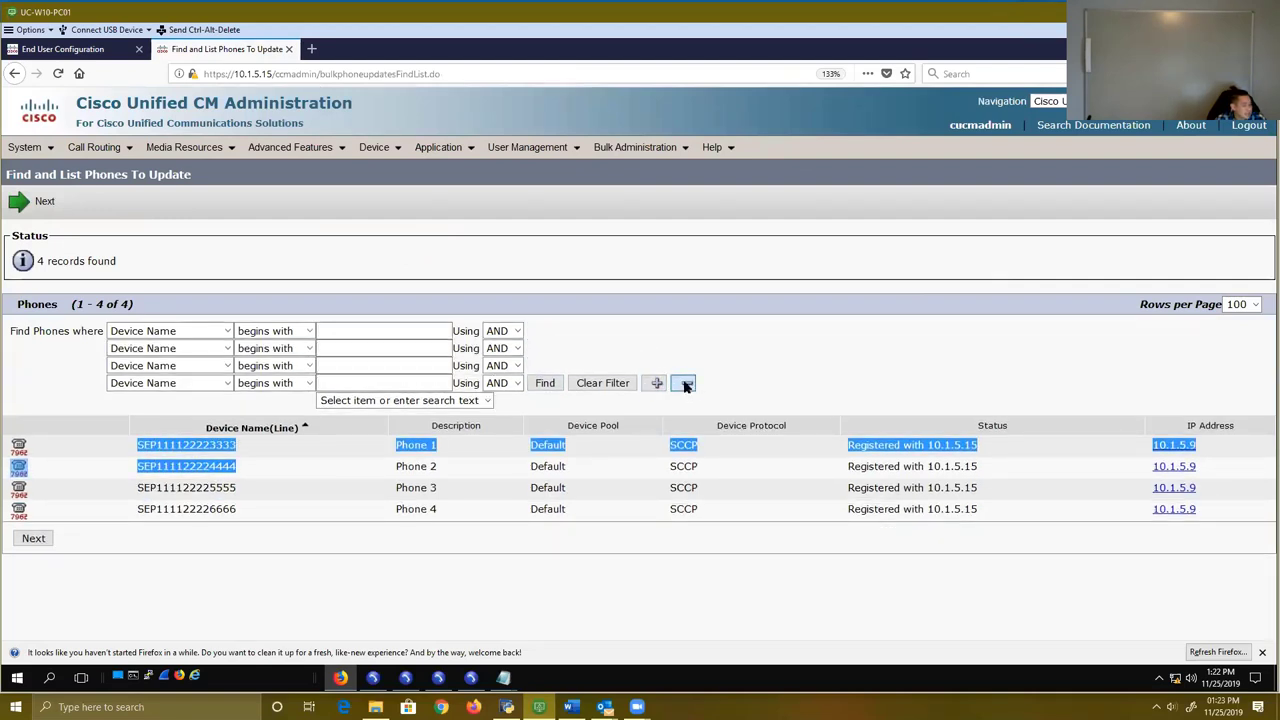
left_click(686, 366)
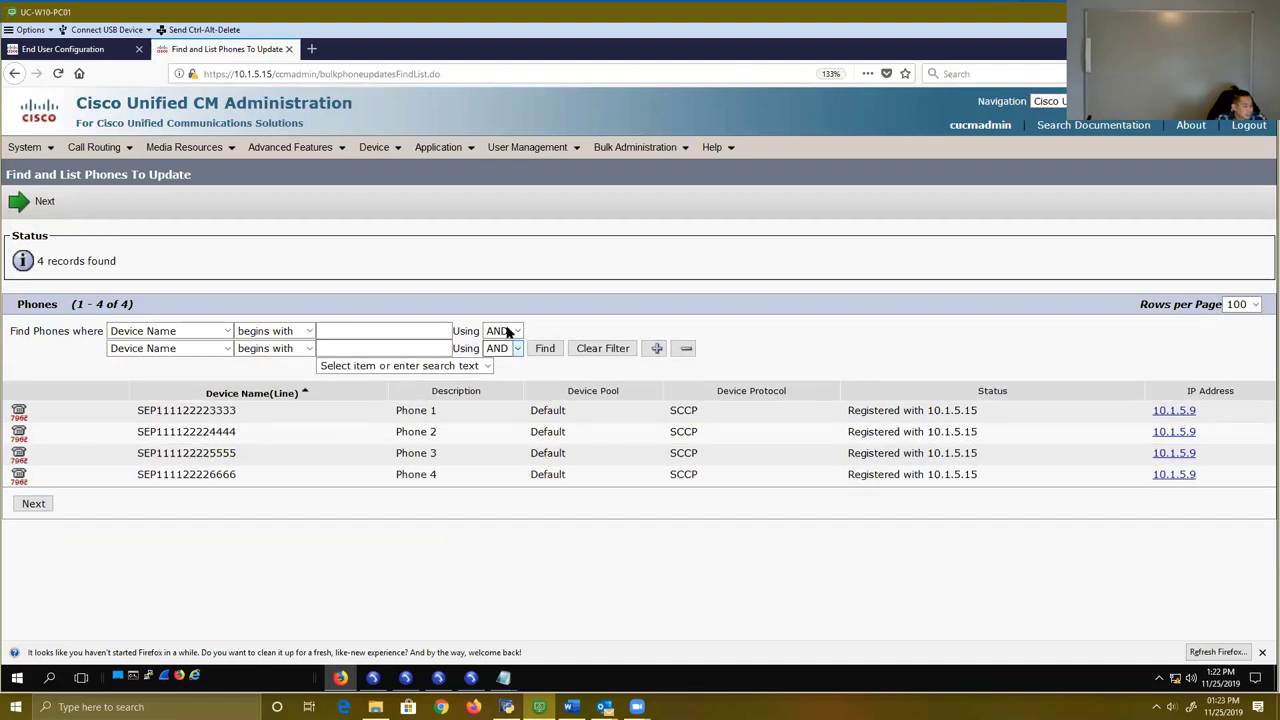
left_click(500, 331)
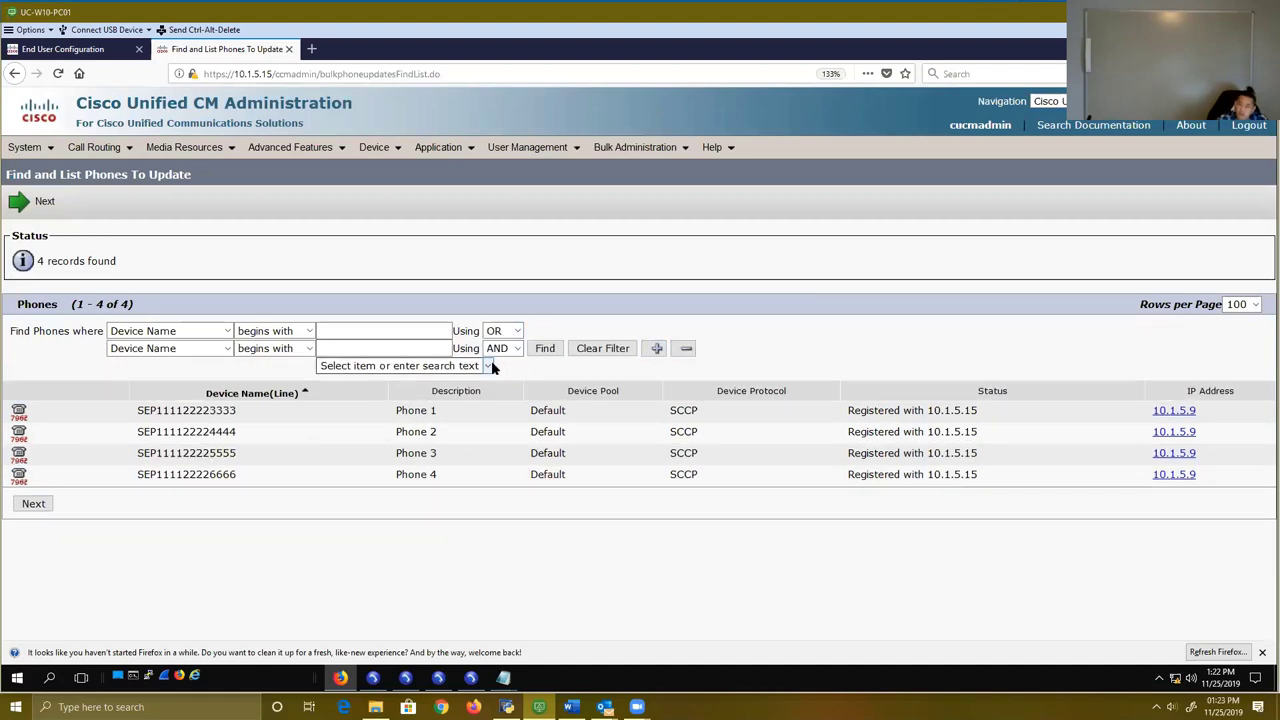
left_click(686, 348)
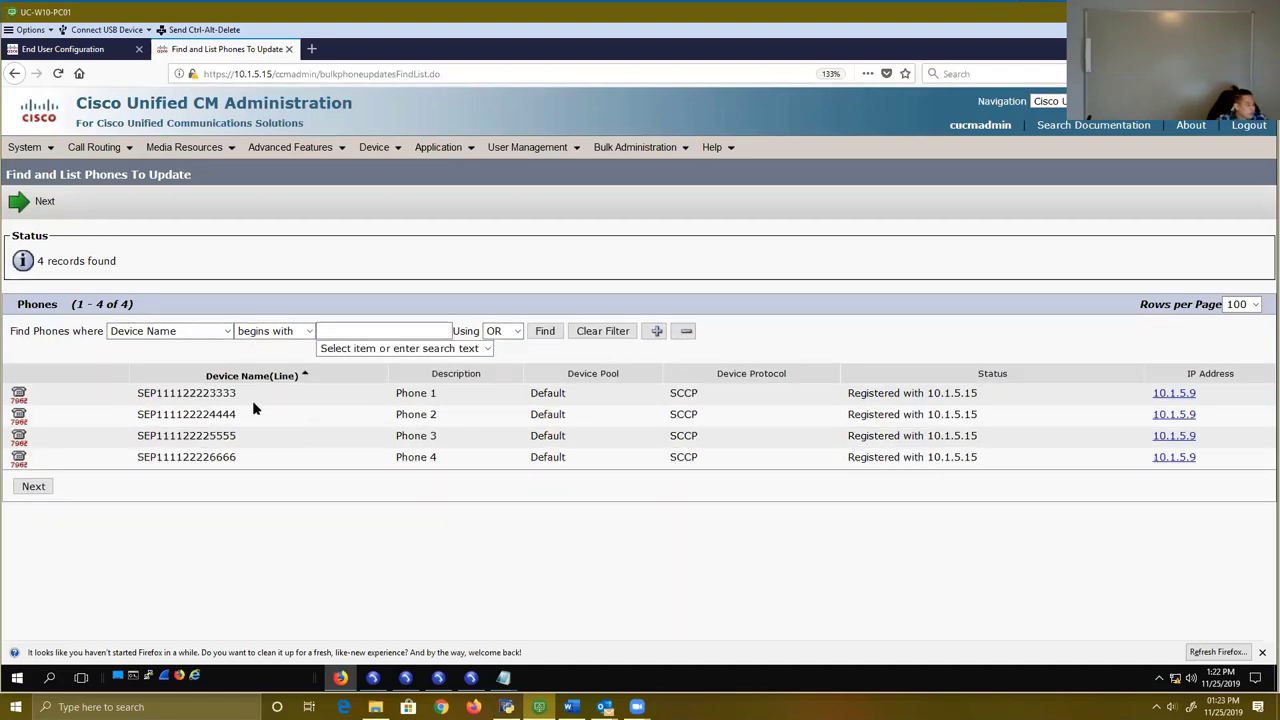
left_click_drag(200, 412, 427, 472)
left_click_drag(520, 465, 726, 466)
left_click(724, 465)
left_click(30, 486)
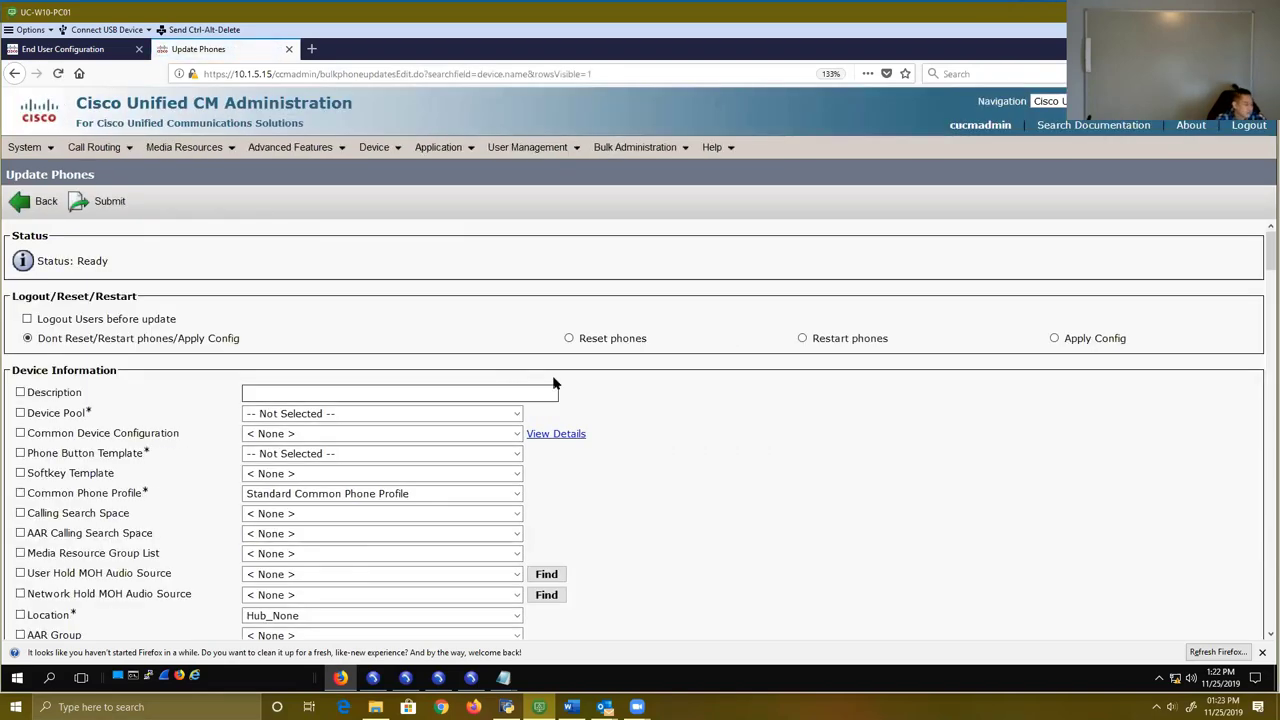
Under Extension Information, tick the update box and Enable Extension Mobility for the four phones
scroll(591, 373, "down", 5)
scroll(592, 375, "down", 15)
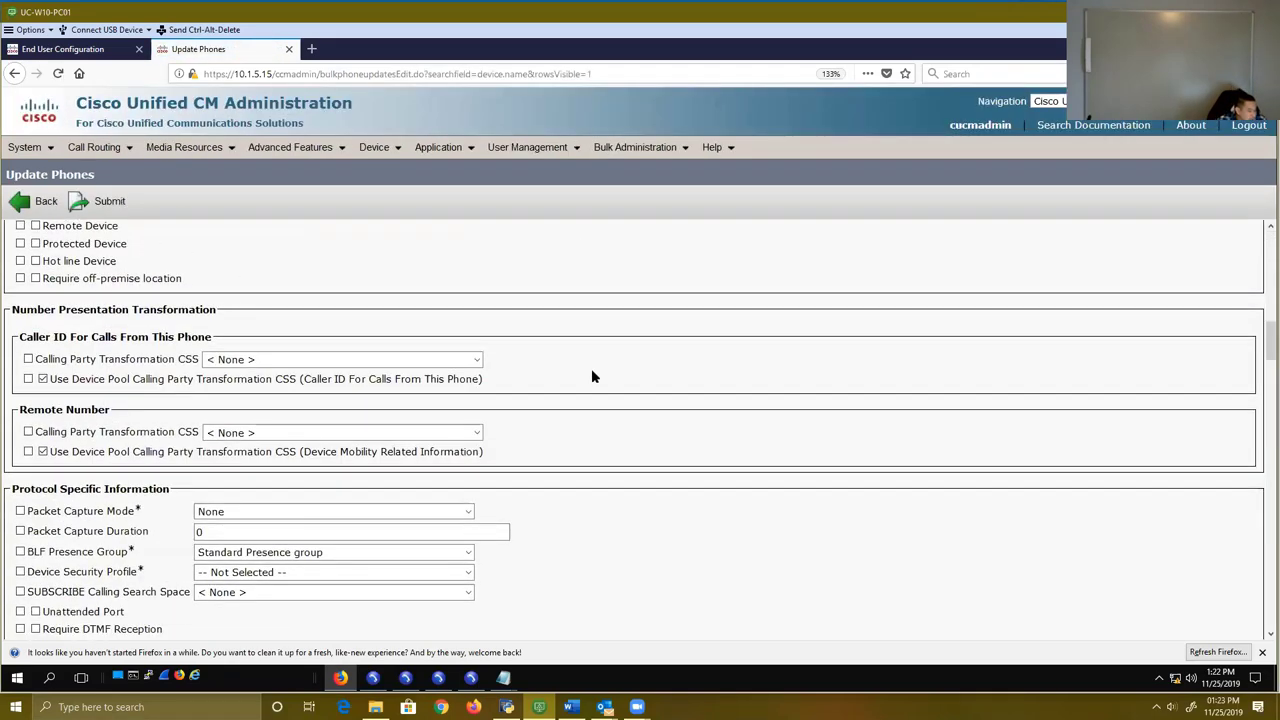
scroll(592, 376, "down", 8)
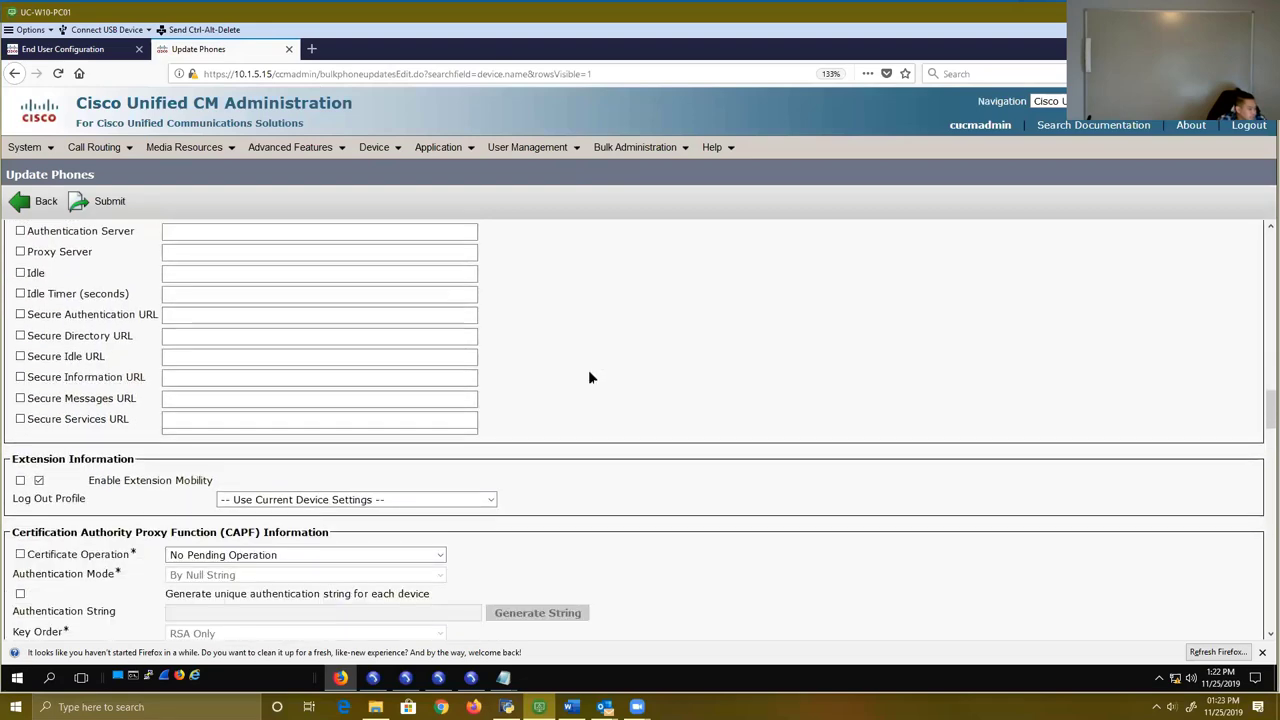
left_click_drag(10, 322, 134, 322)
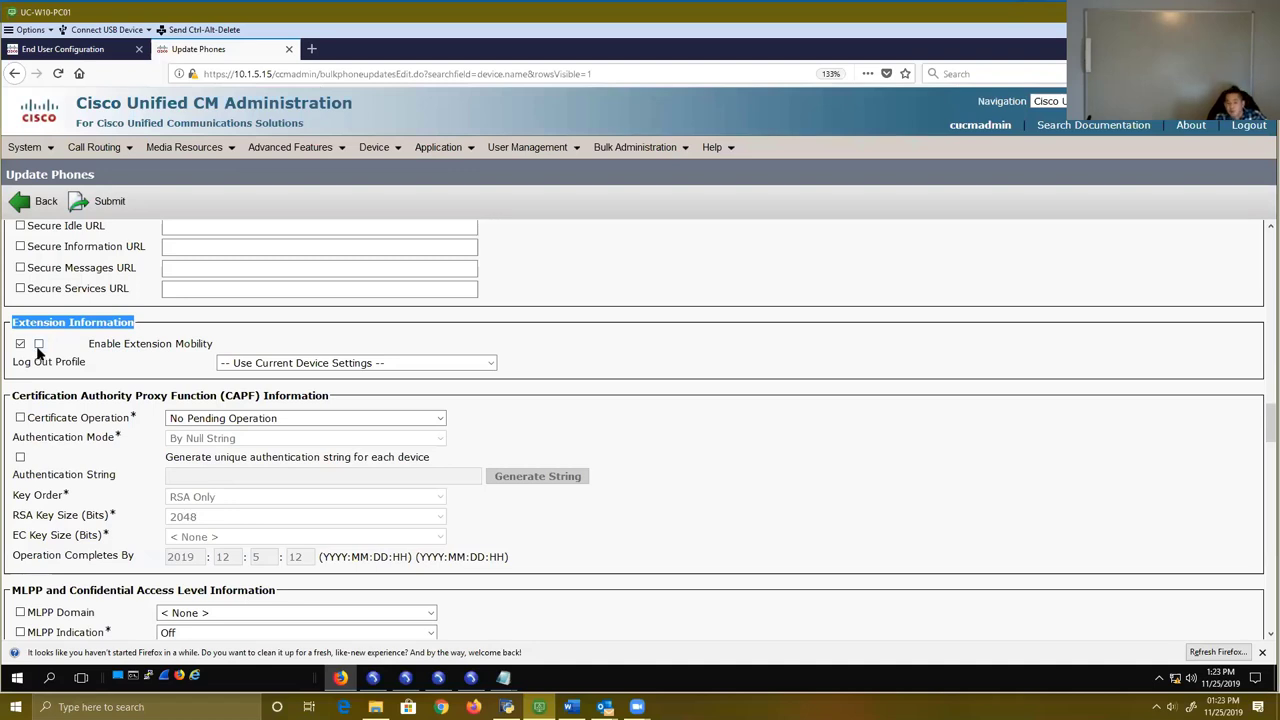
left_click(39, 344)
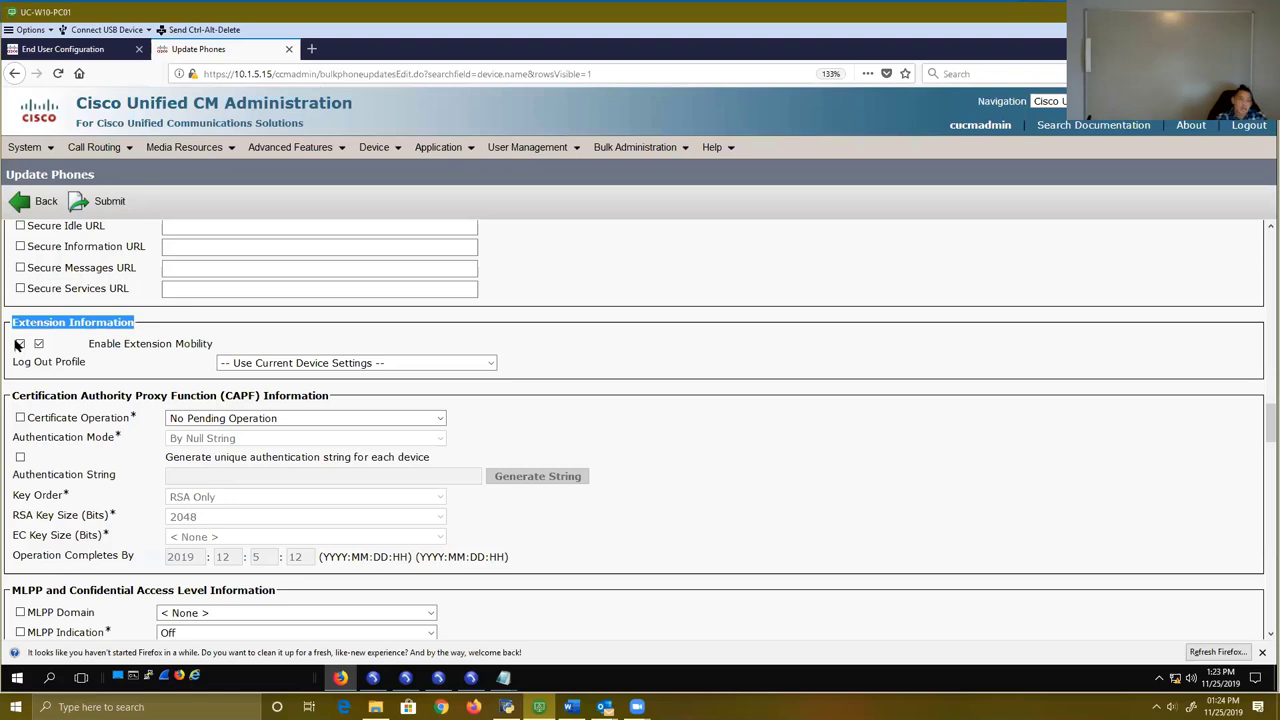
left_click(19, 344)
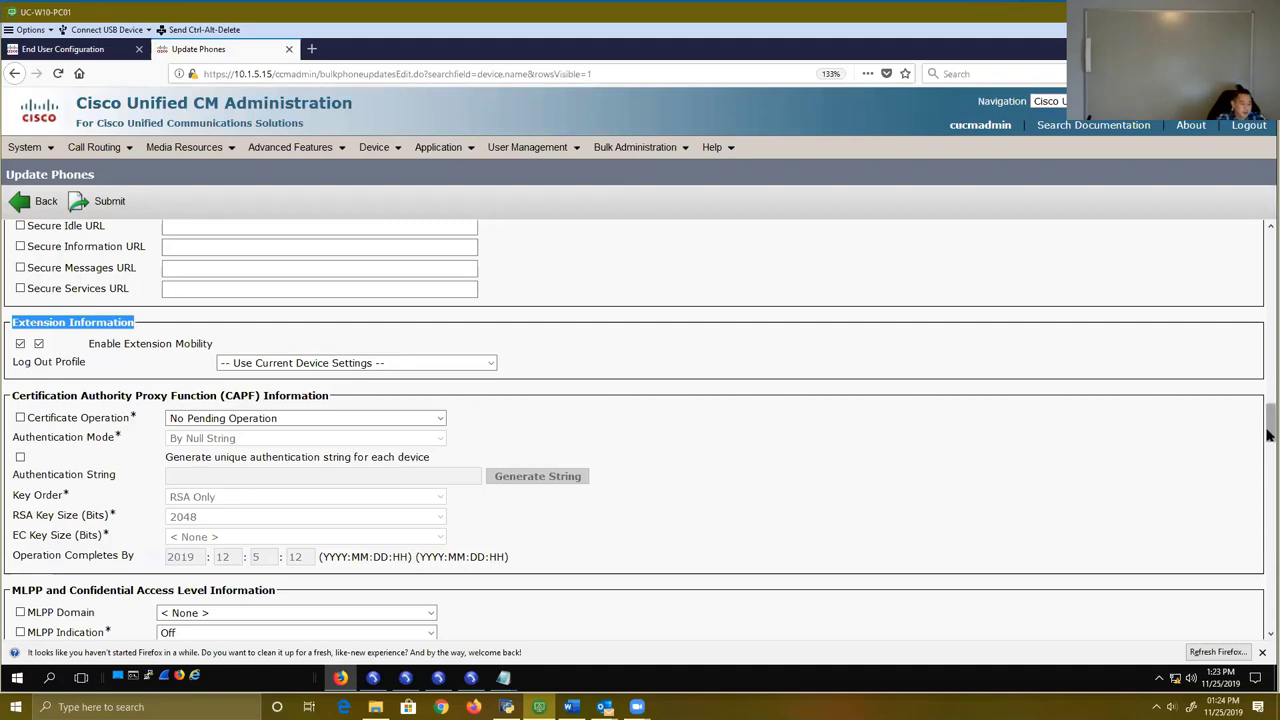
left_click_drag(1268, 430, 1269, 245)
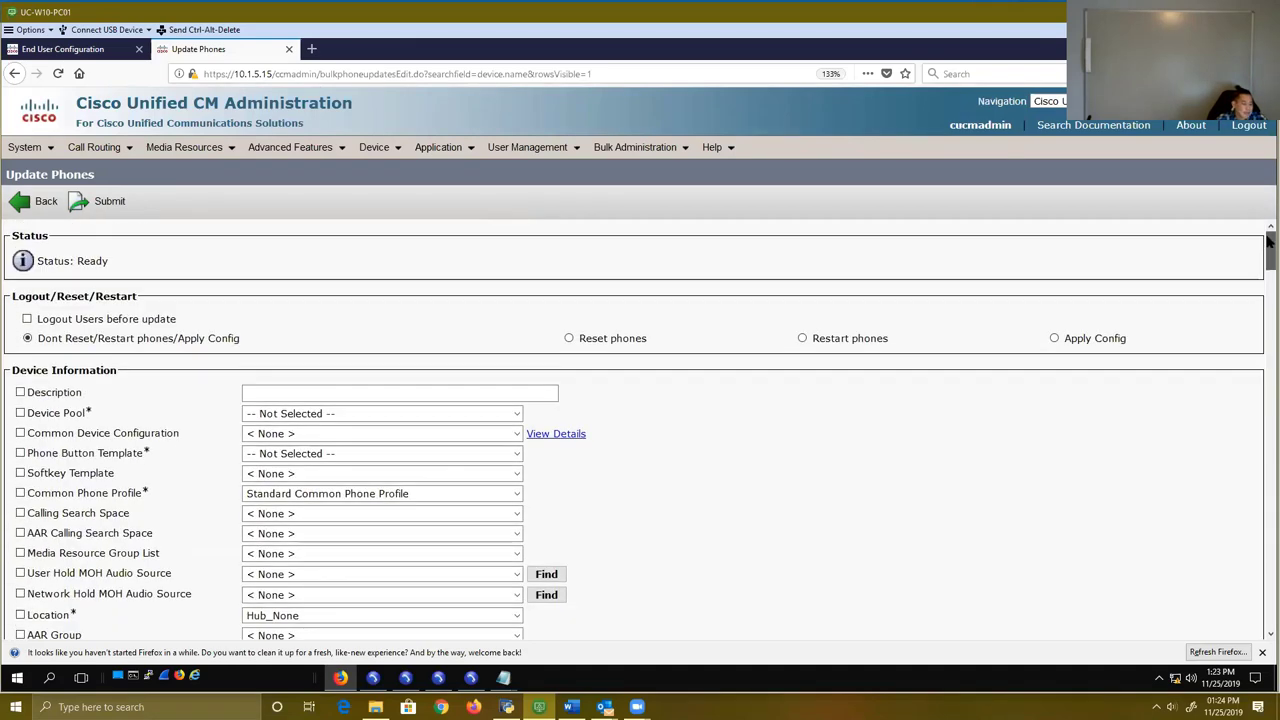
Choose Apply Config and Run Immediately, then submit the bulk Update Phones job
left_click(1055, 340)
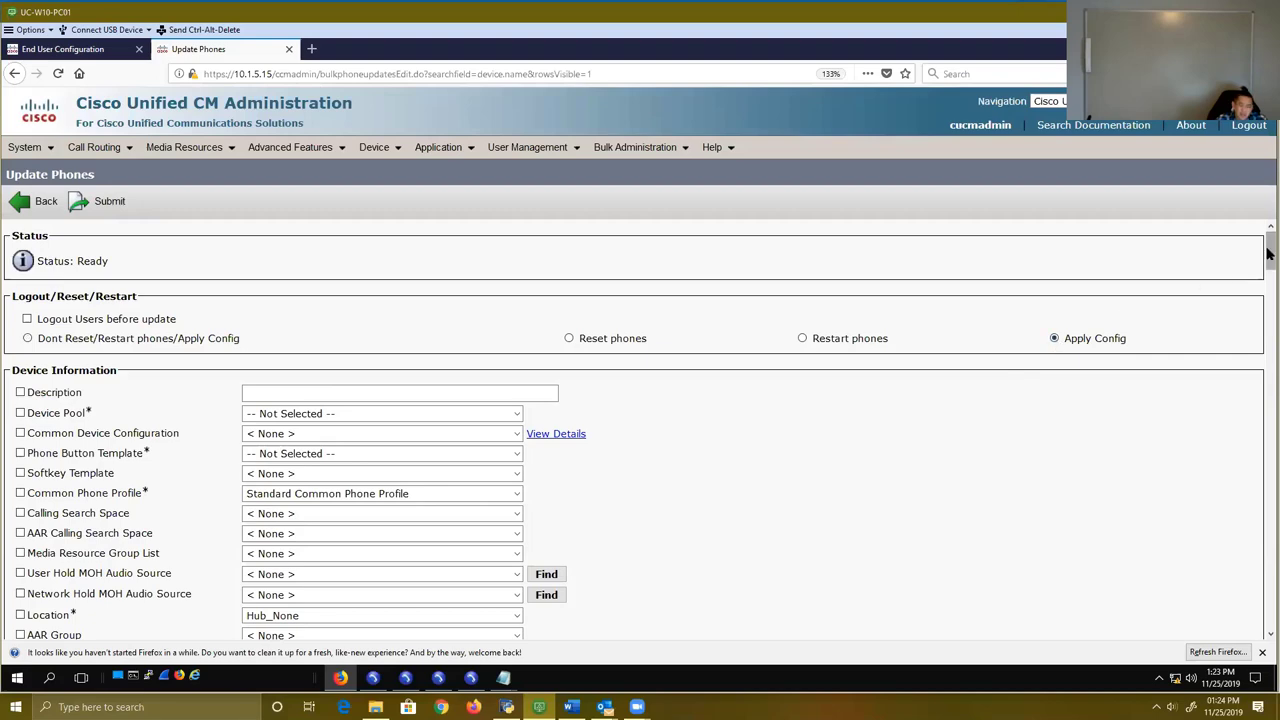
scroll(1268, 254, "down", 15)
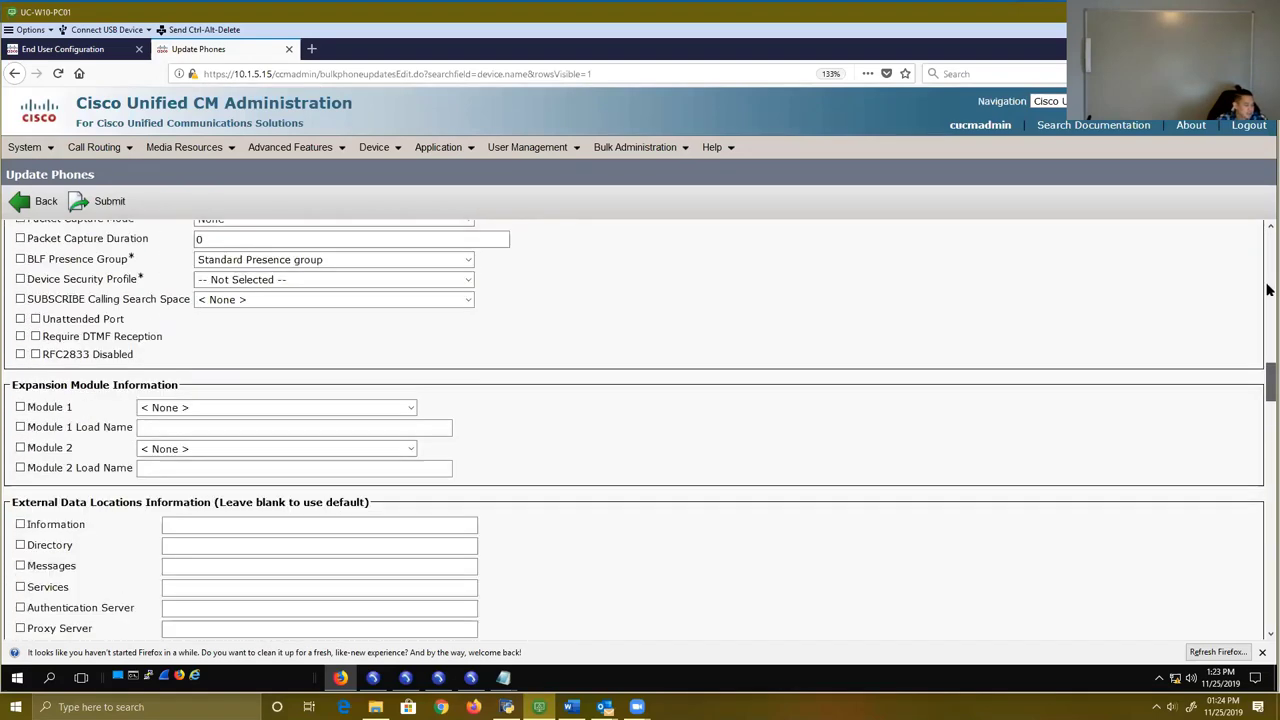
scroll(1268, 289, "up", 15)
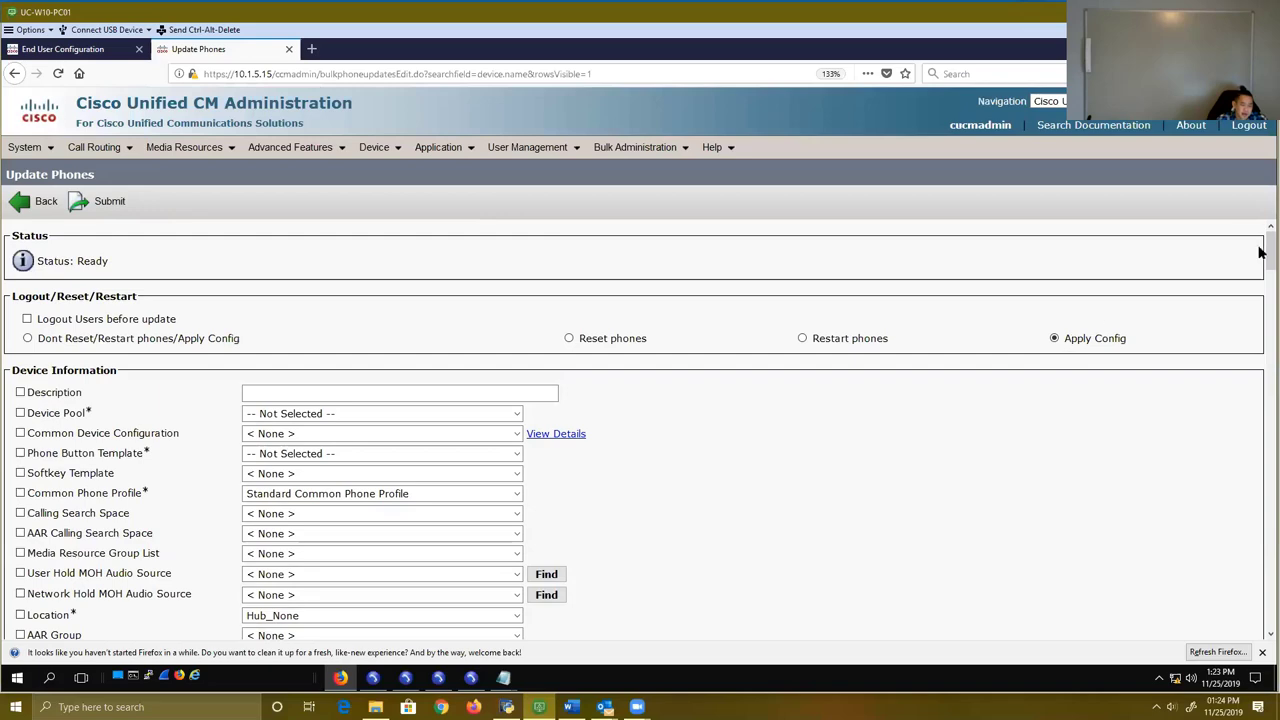
left_click_drag(1268, 254, 1223, 637)
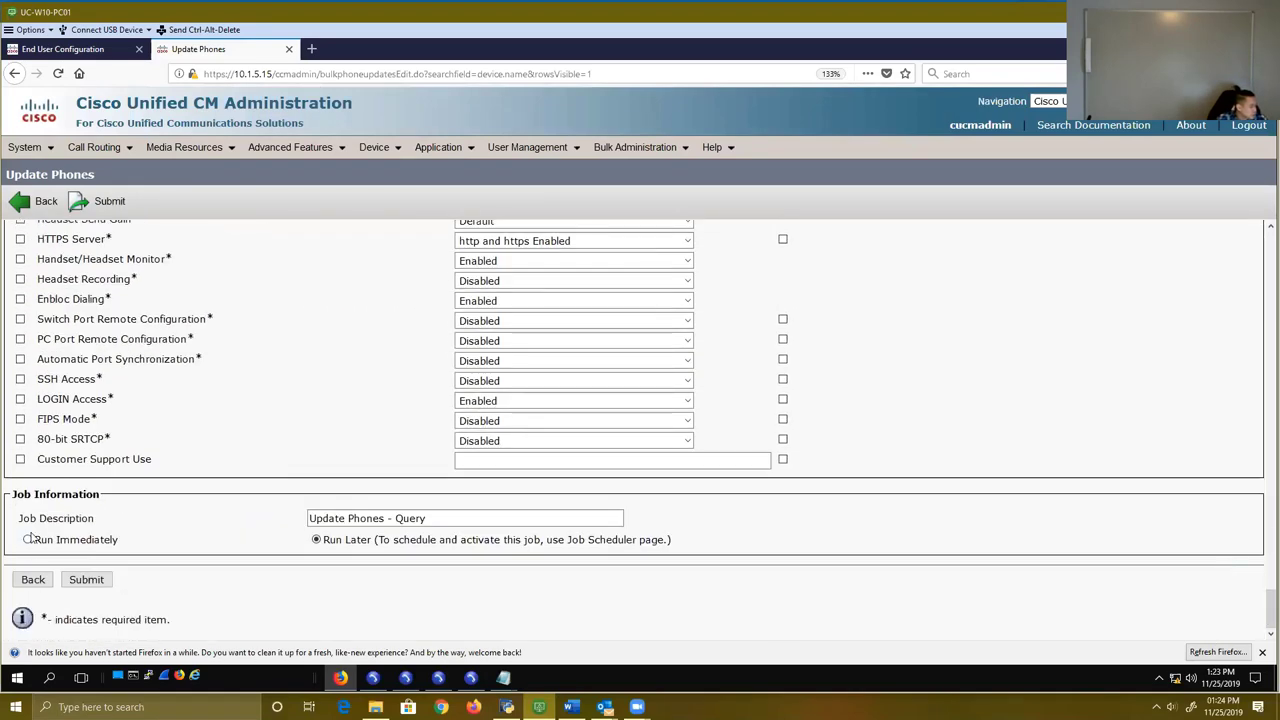
left_click(28, 539)
left_click(105, 583)
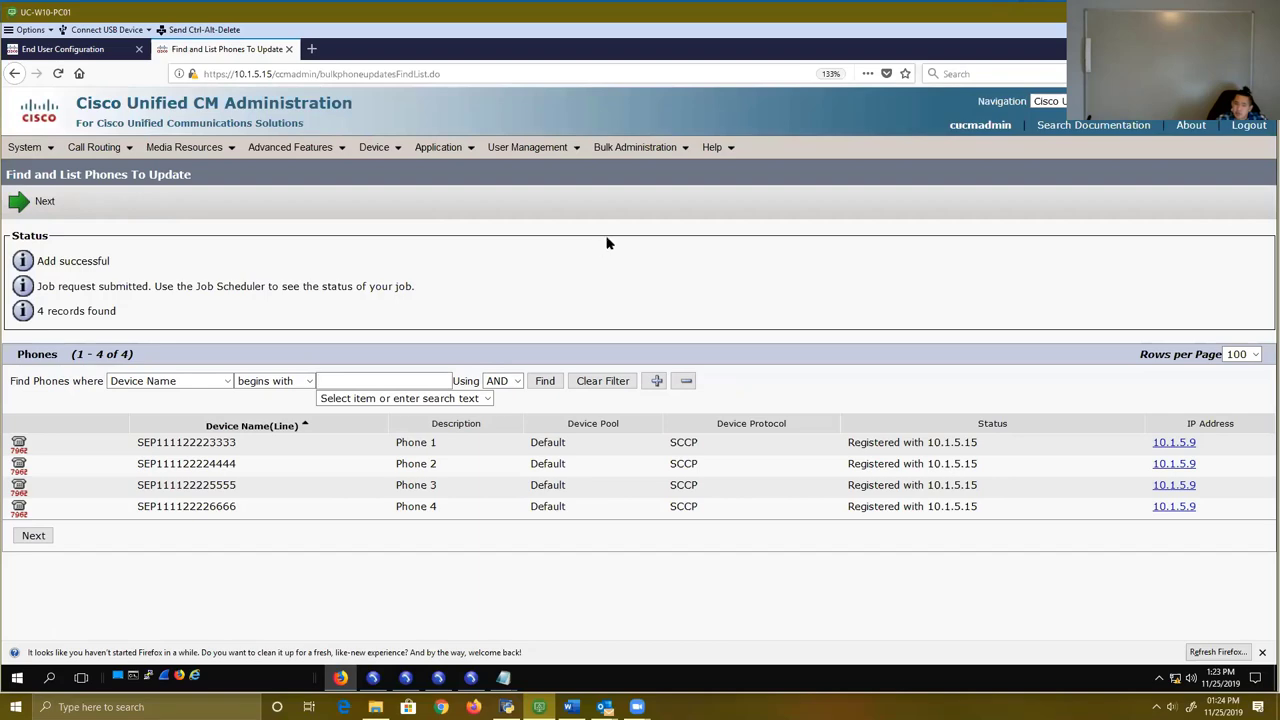
Open the newest Update Phones job in Job Scheduler and confirm 4 records processed, 0 failed
left_click(645, 152)
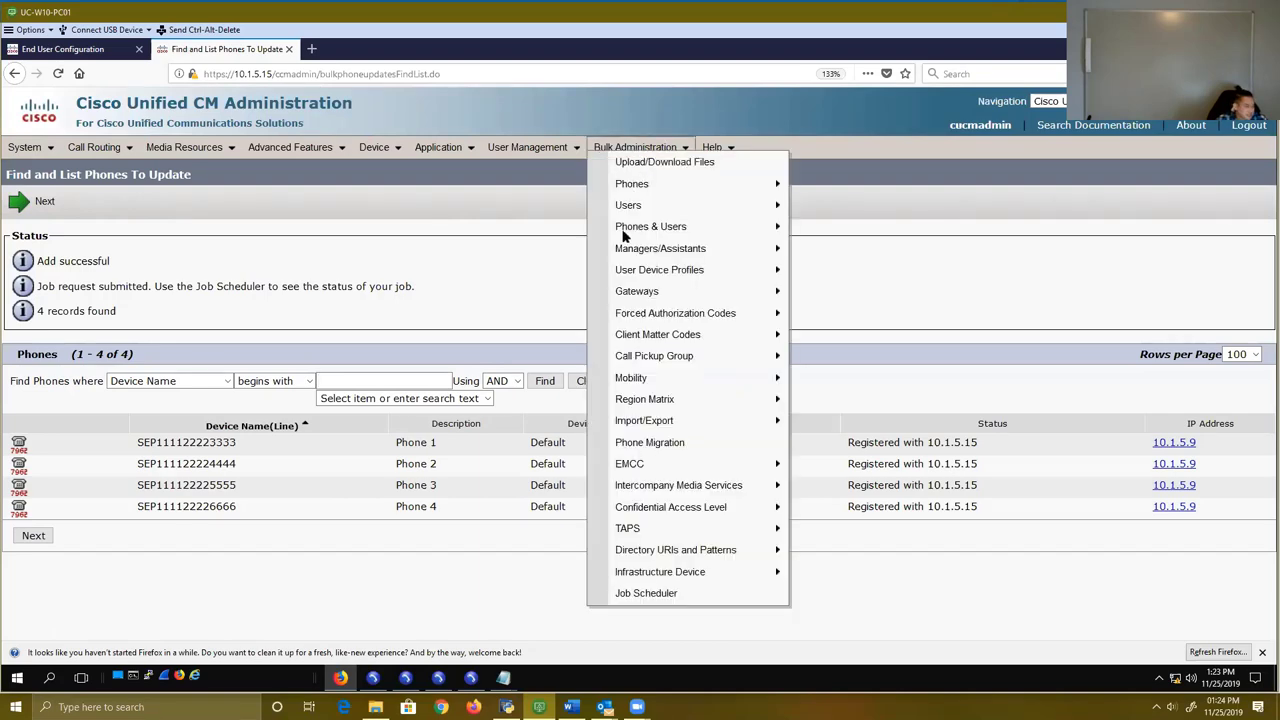
left_click(650, 600)
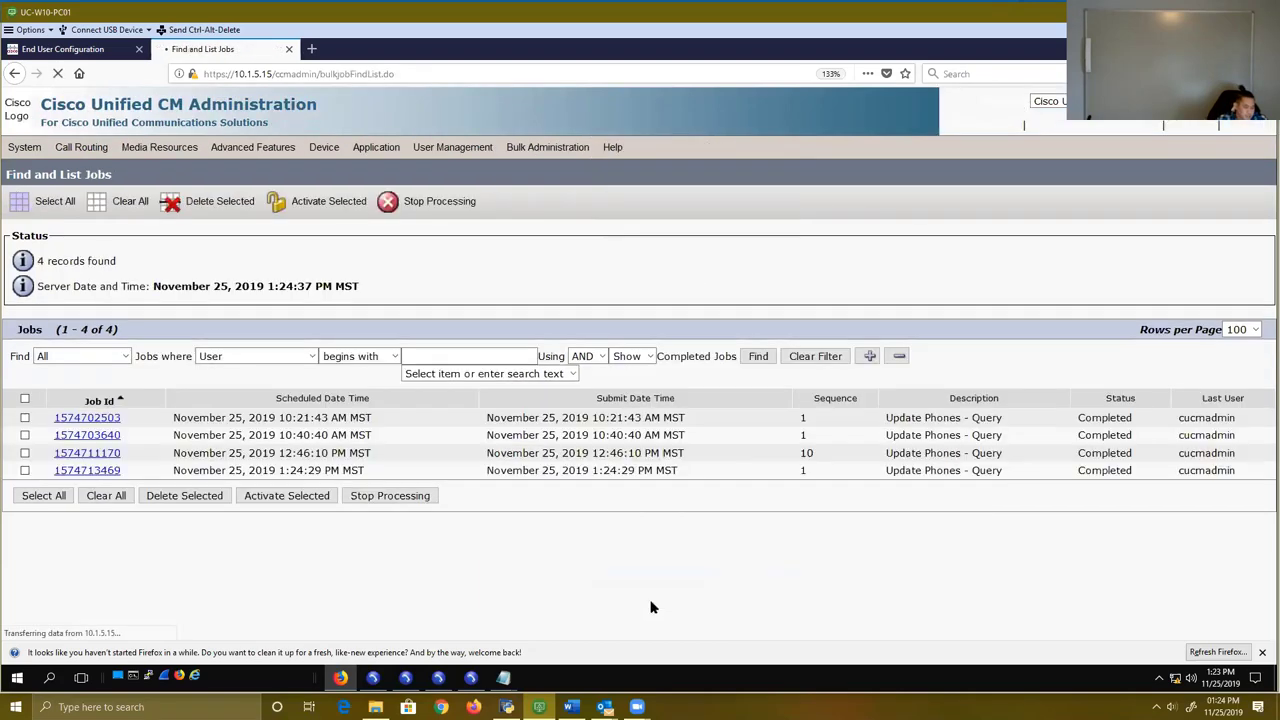
left_click_drag(1134, 471, 174, 470)
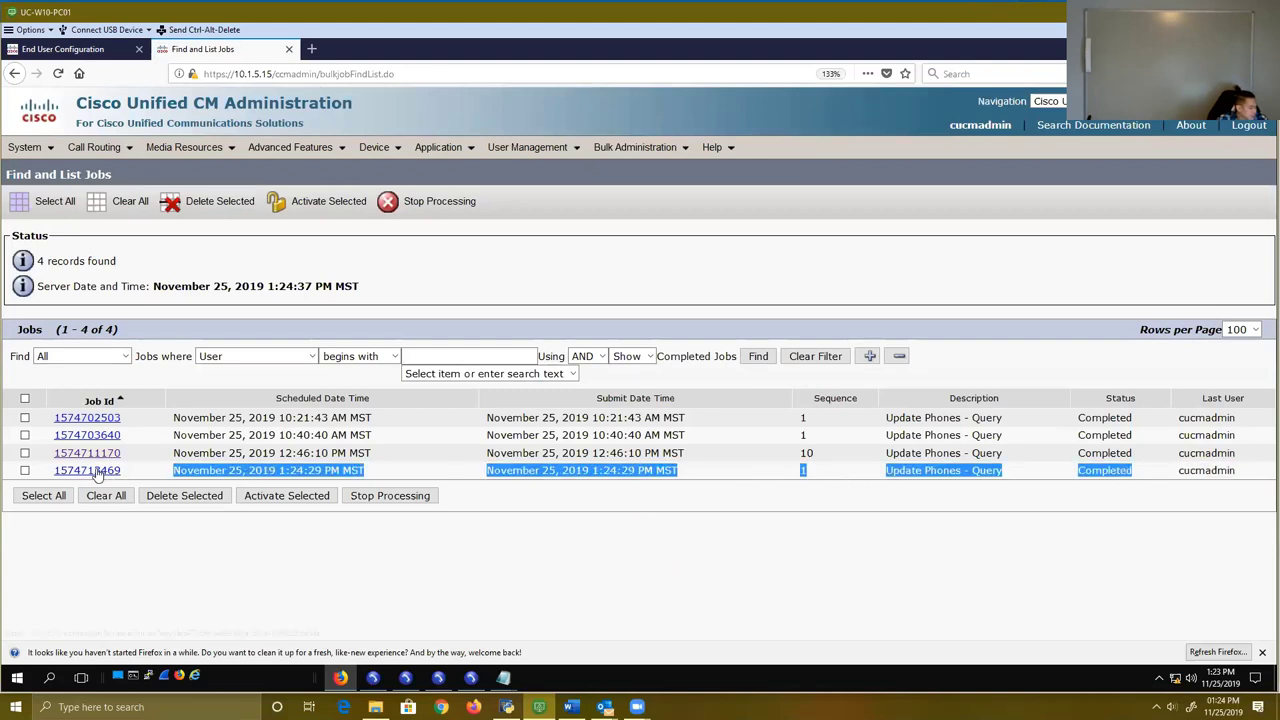
left_click(100, 470)
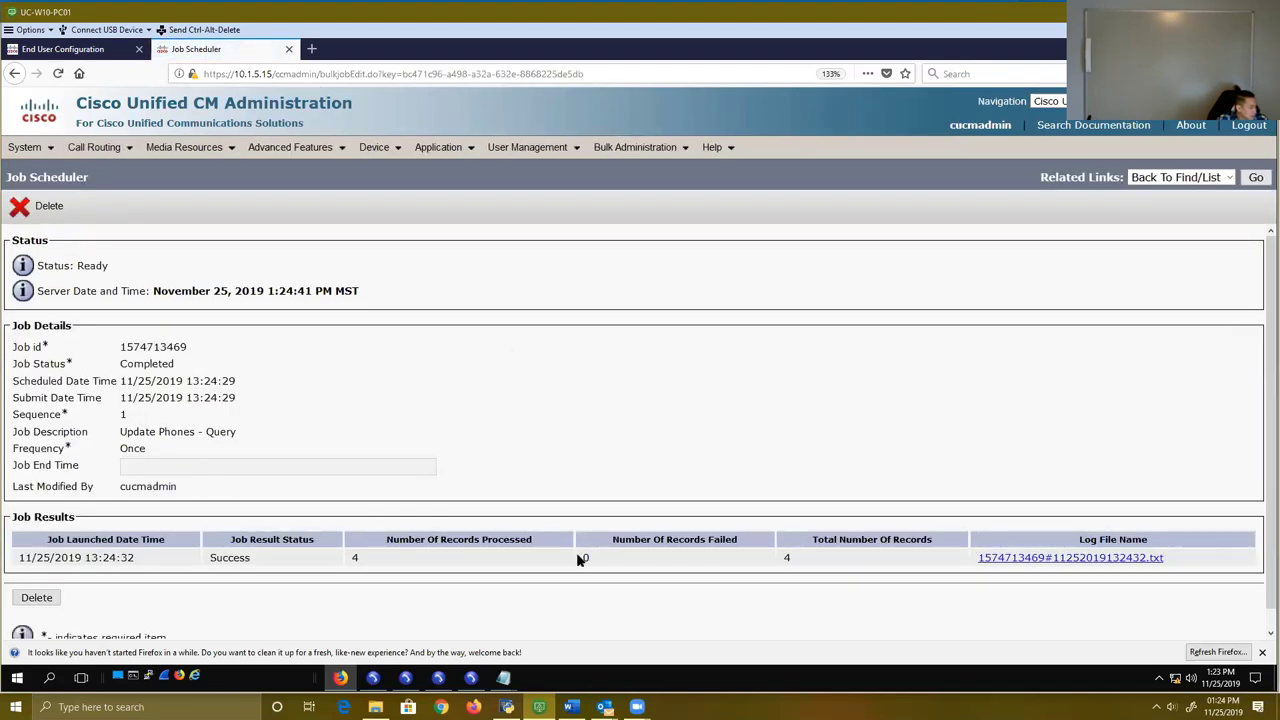
left_click_drag(352, 562, 367, 561)
left_click_drag(820, 561, 772, 566)
left_click_drag(592, 562, 496, 562)
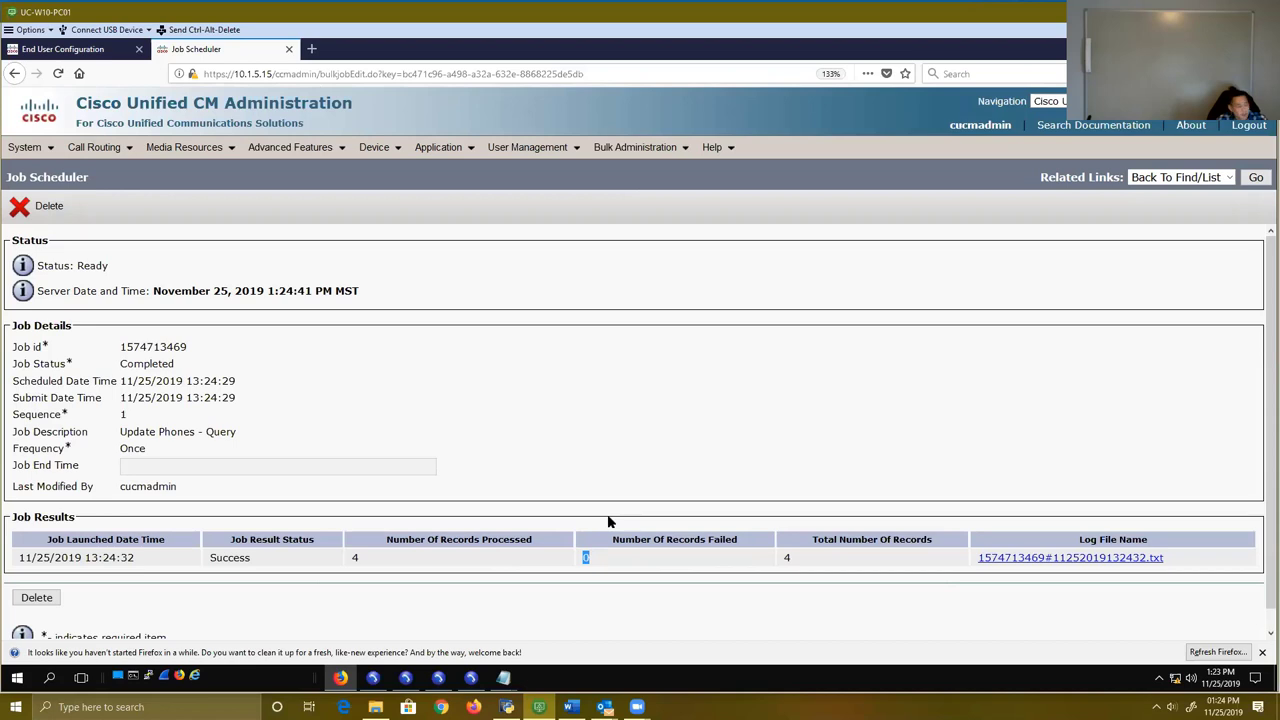
Close the job details and go to the Find and List Phones page
mouse_move(373, 150)
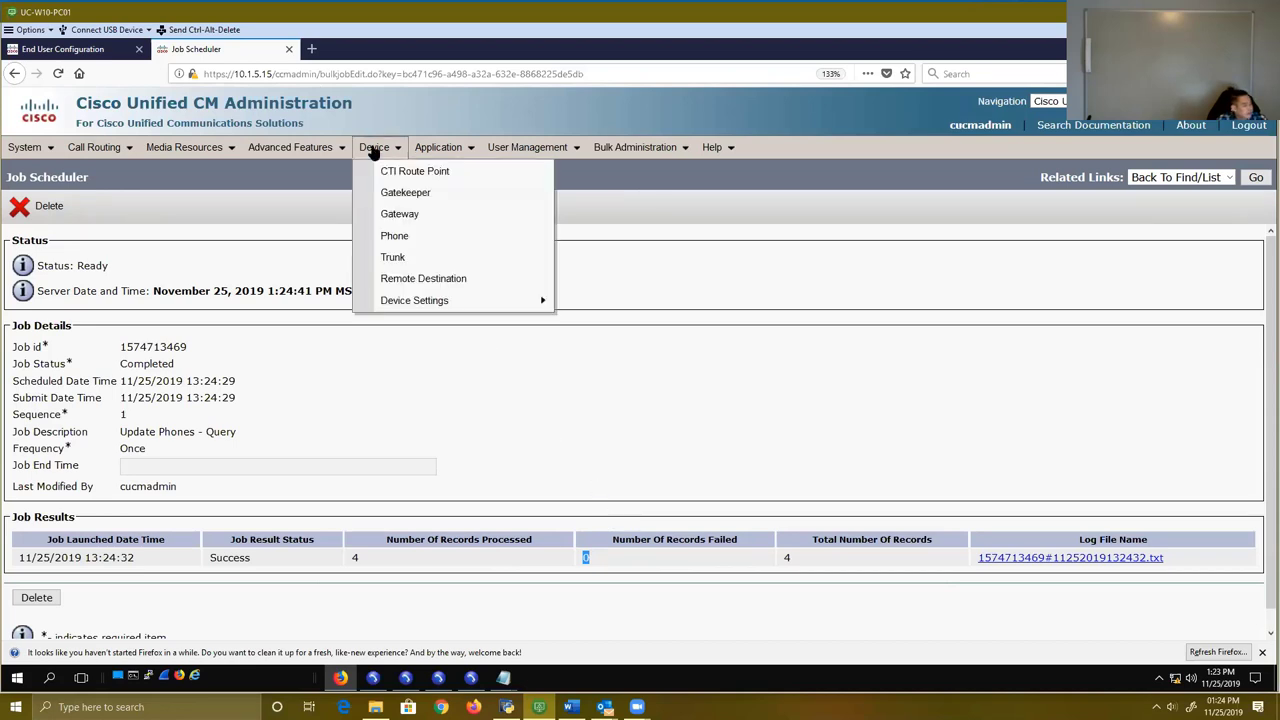
left_click(289, 49)
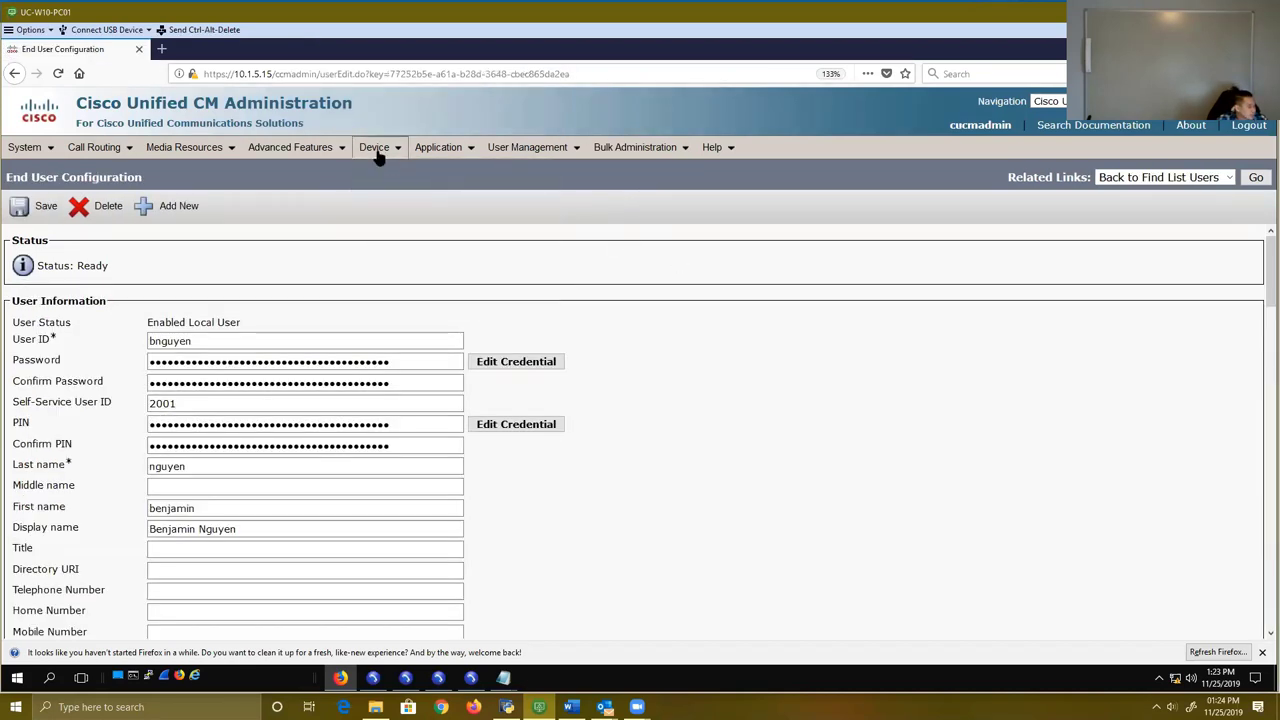
mouse_move(373, 148)
left_click(394, 236)
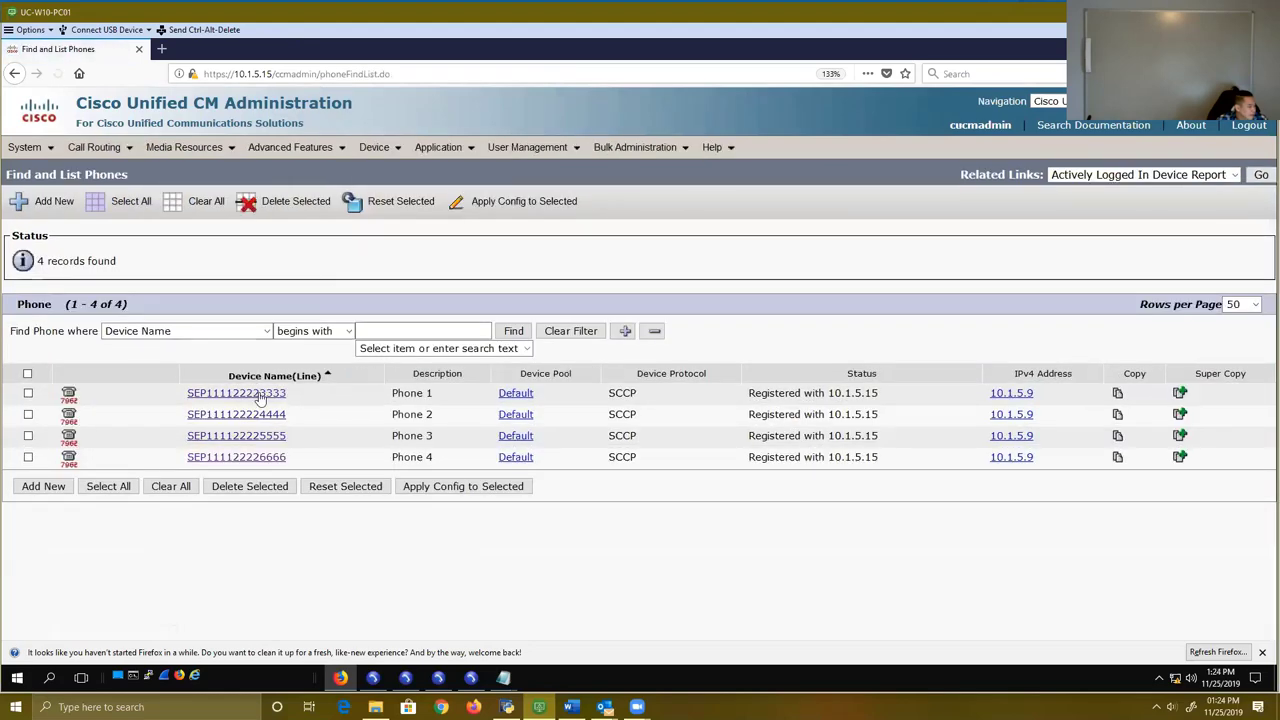
Confirm Phone 1 has Enable Extension Mobility checked, then open Phone 4's configuration
left_click(257, 400)
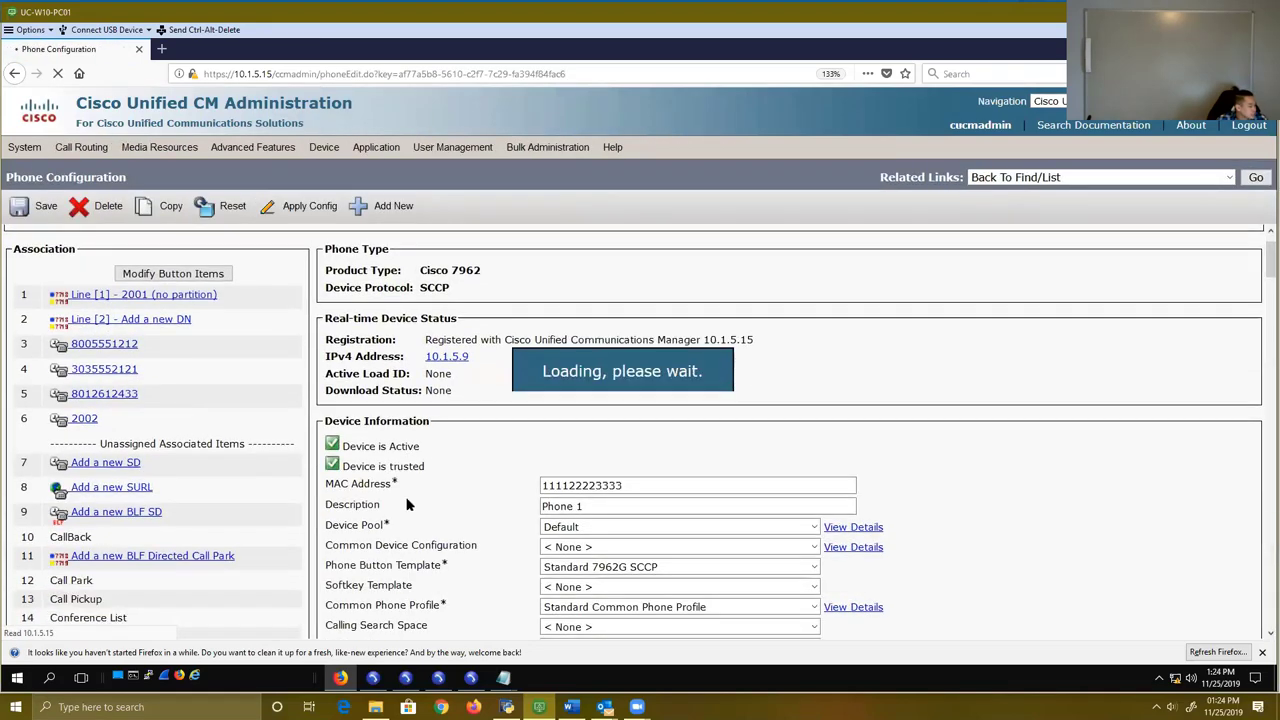
scroll(420, 500, "down", 15)
scroll(426, 485, "down", 6)
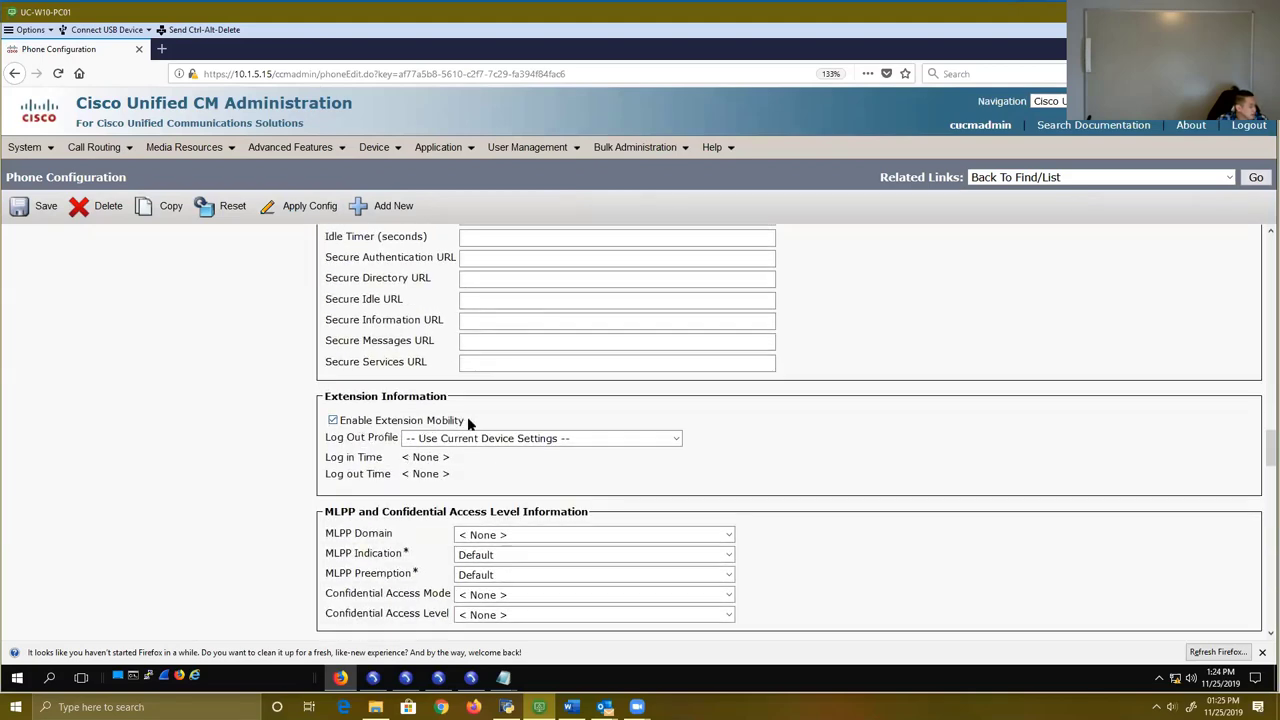
left_click_drag(470, 422, 323, 419)
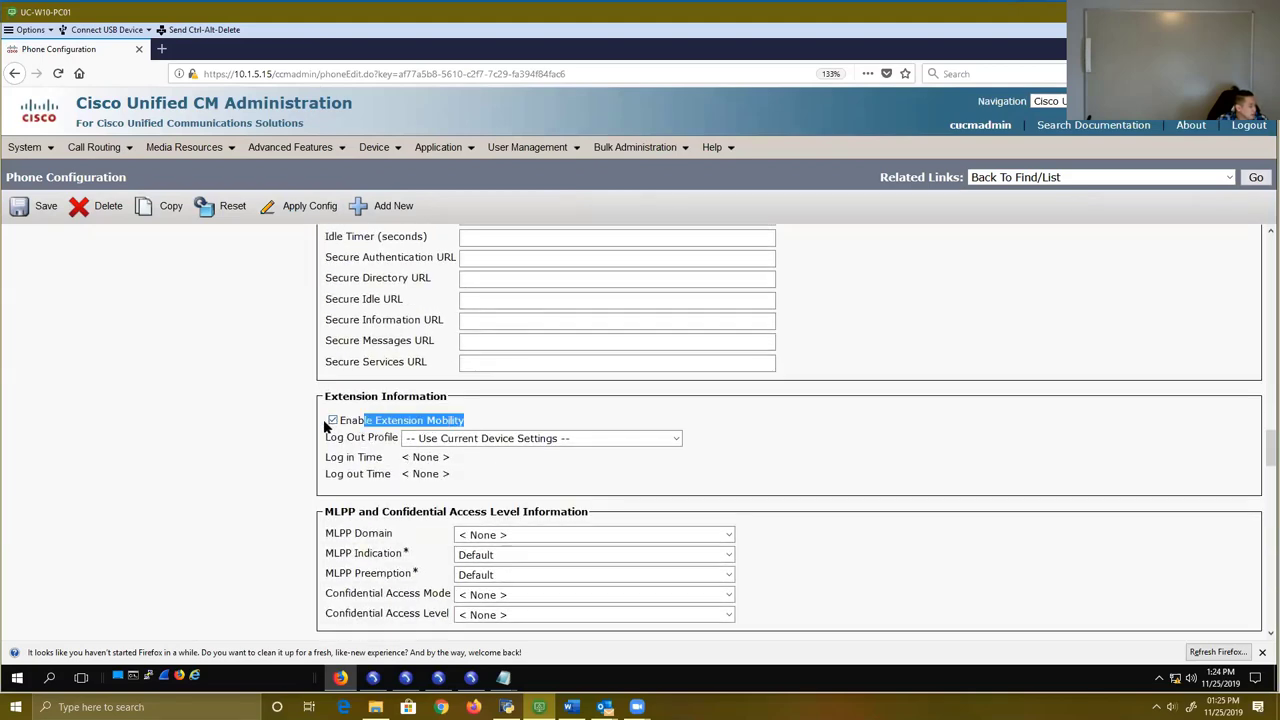
left_click(1256, 177)
left_click(242, 460)
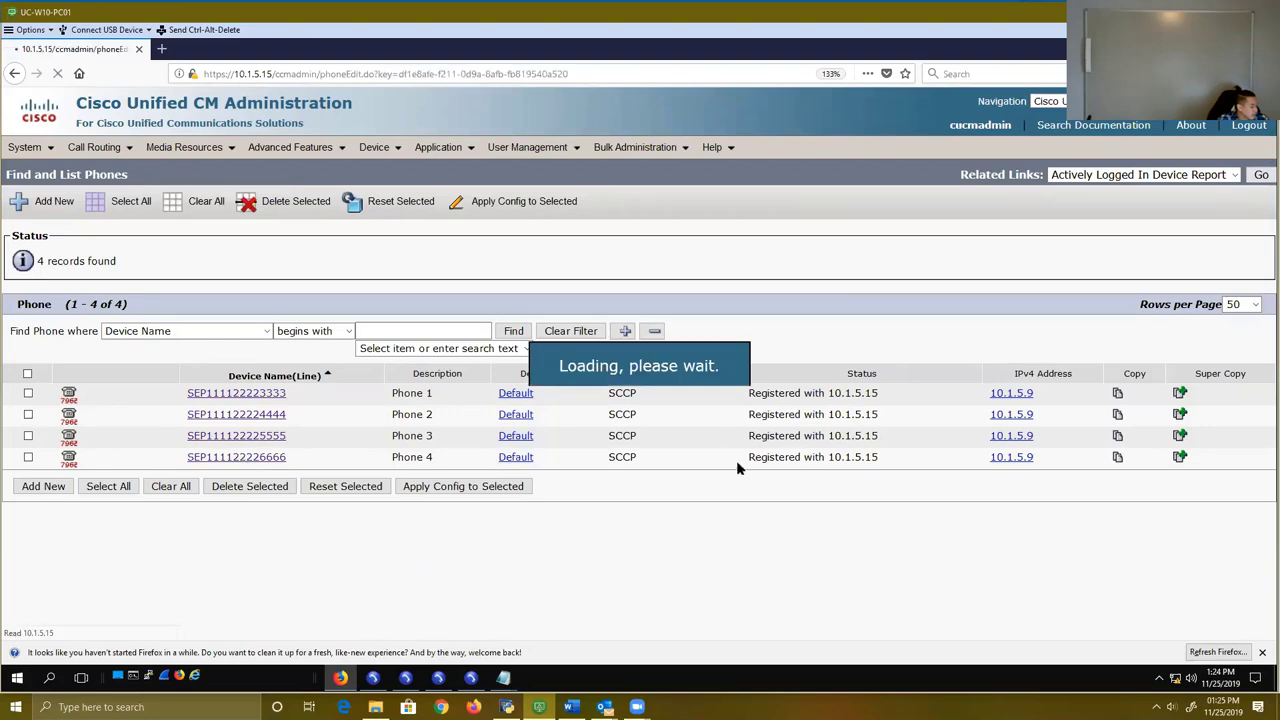
Check that Enable Extension Mobility is ticked on Phone 4, then return to the page top
left_click_drag(1268, 281, 1268, 462)
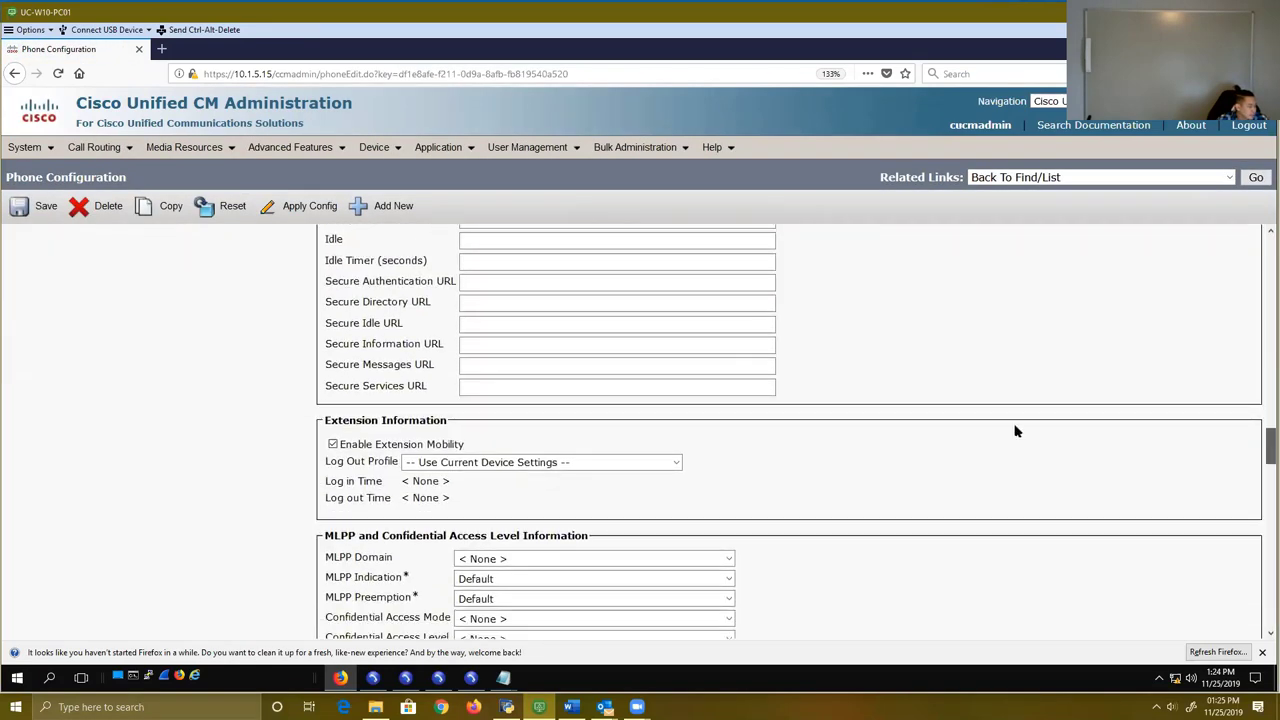
left_click(332, 445)
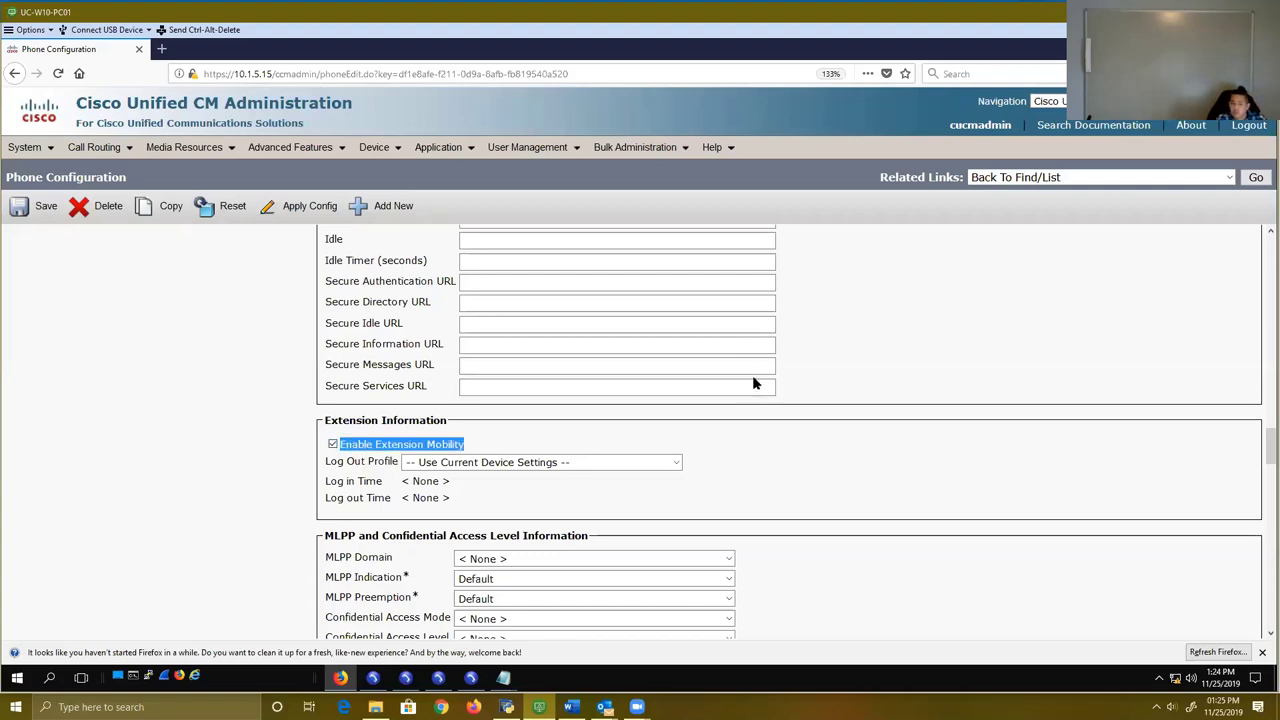
scroll(749, 394, "up", 10)
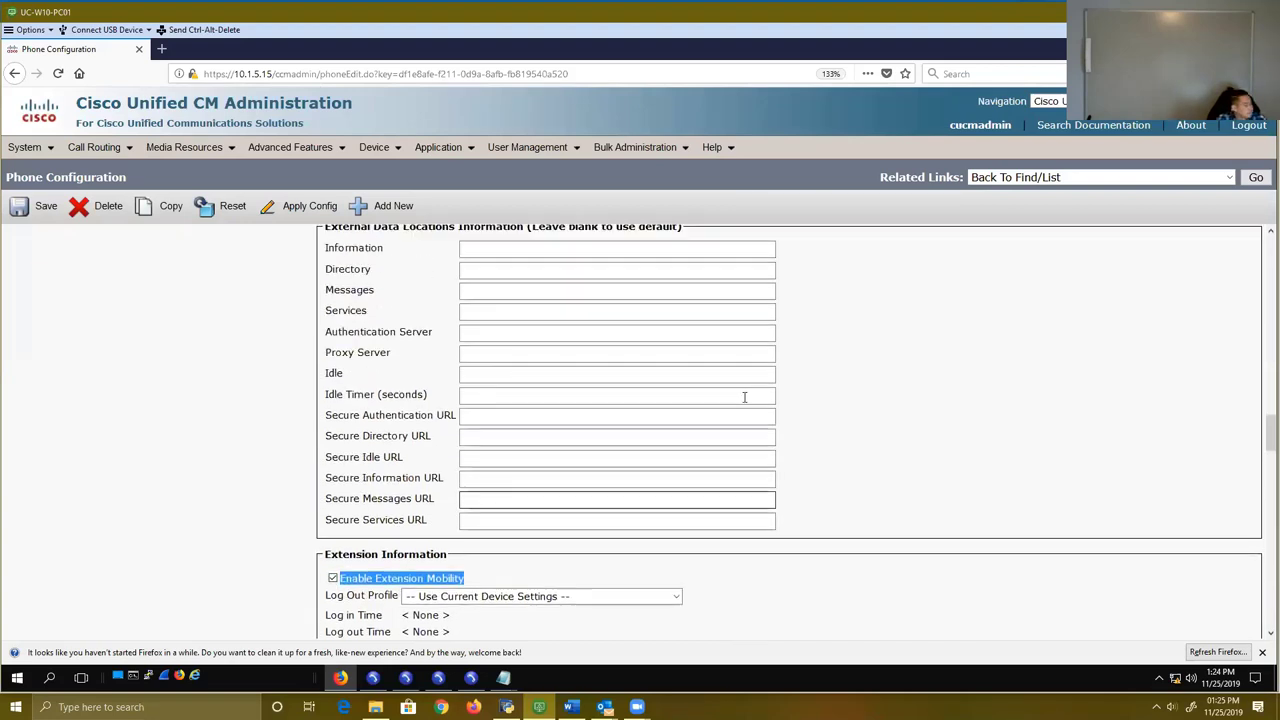
scroll(736, 396, "up", 15)
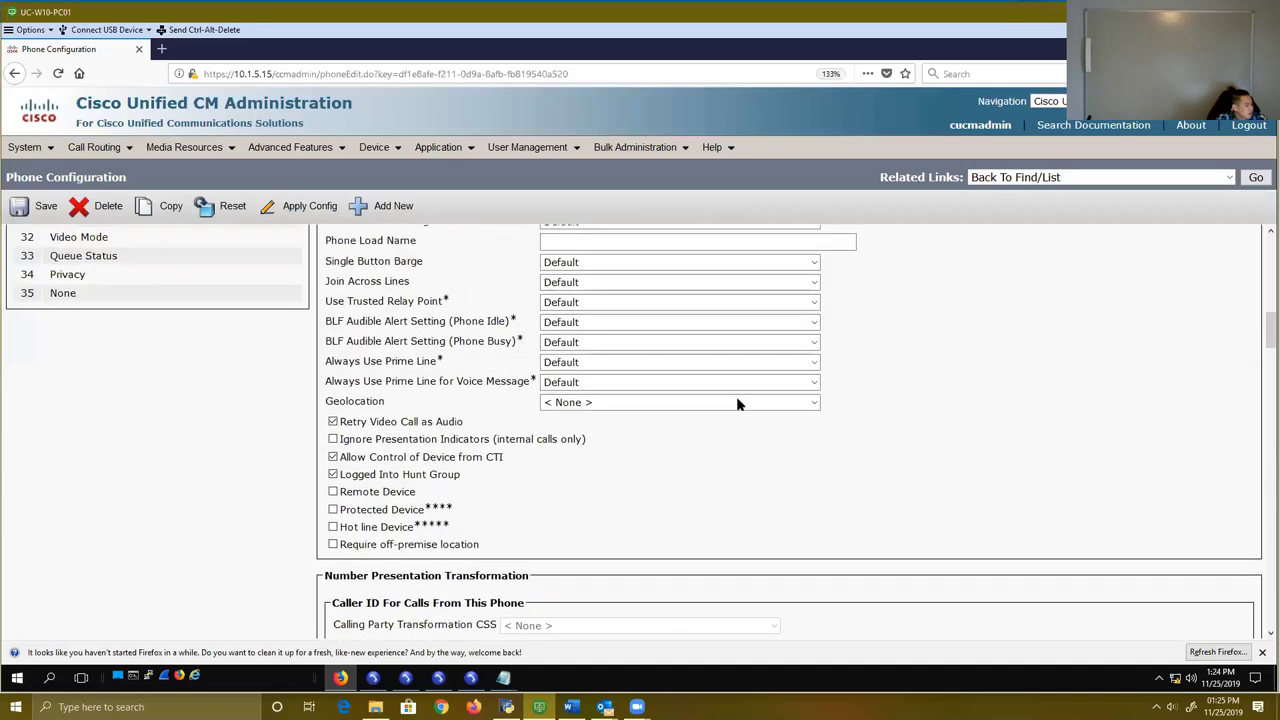
scroll(733, 388, "up", 1)
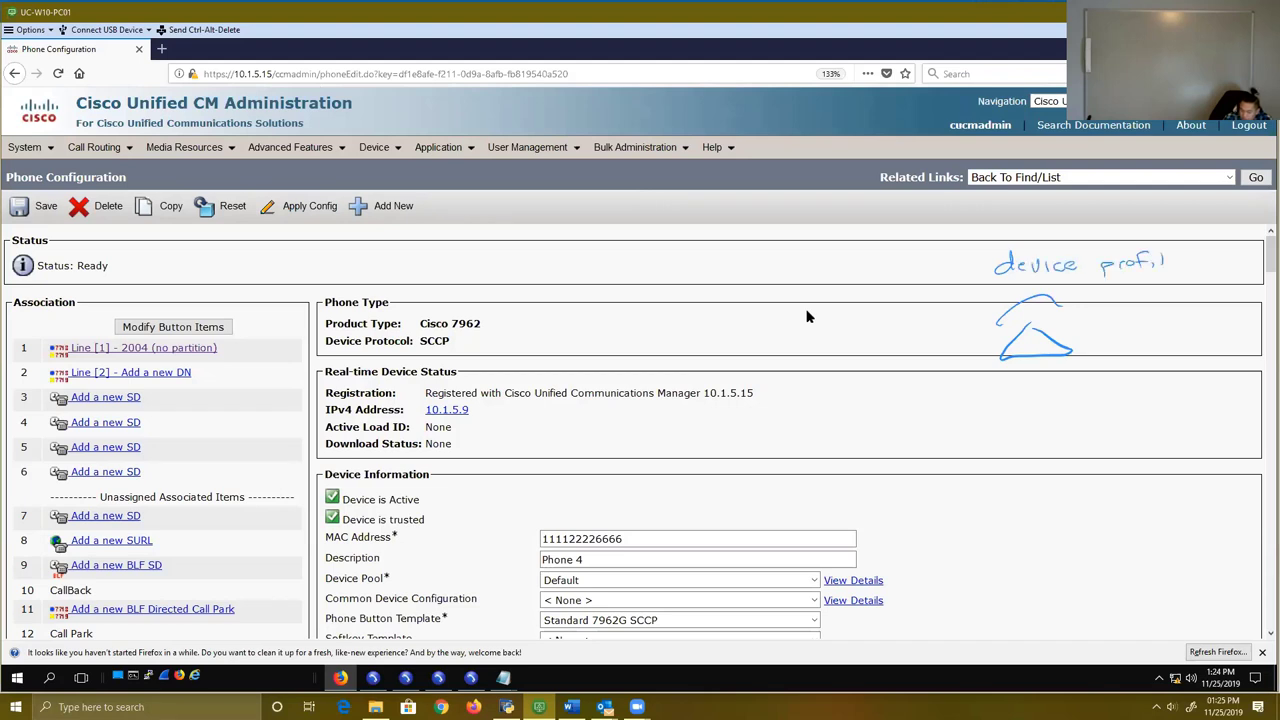
Label the device profile sketch 'virtual', clear the annotations, and go back to the phone list
left_click_drag(1106, 308, 1099, 331)
left_click_drag(1188, 320, 1186, 330)
left_click_drag(1194, 310, 1209, 342)
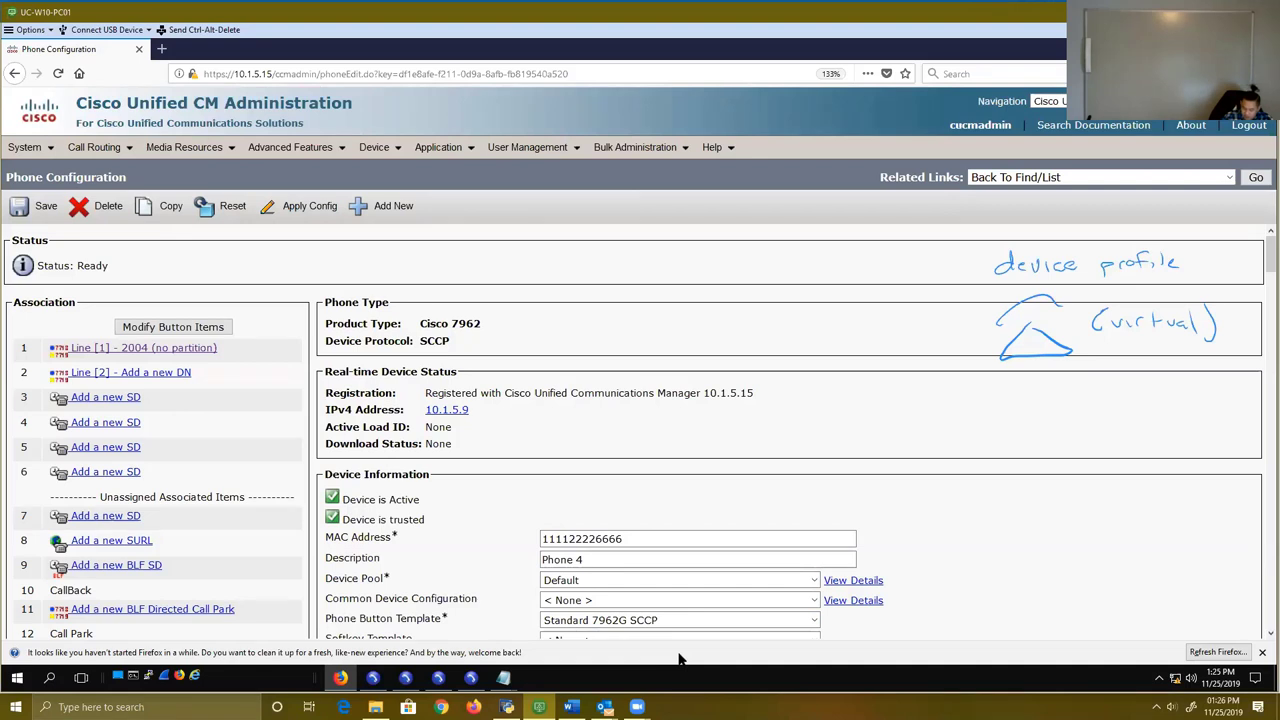
key("Escape")
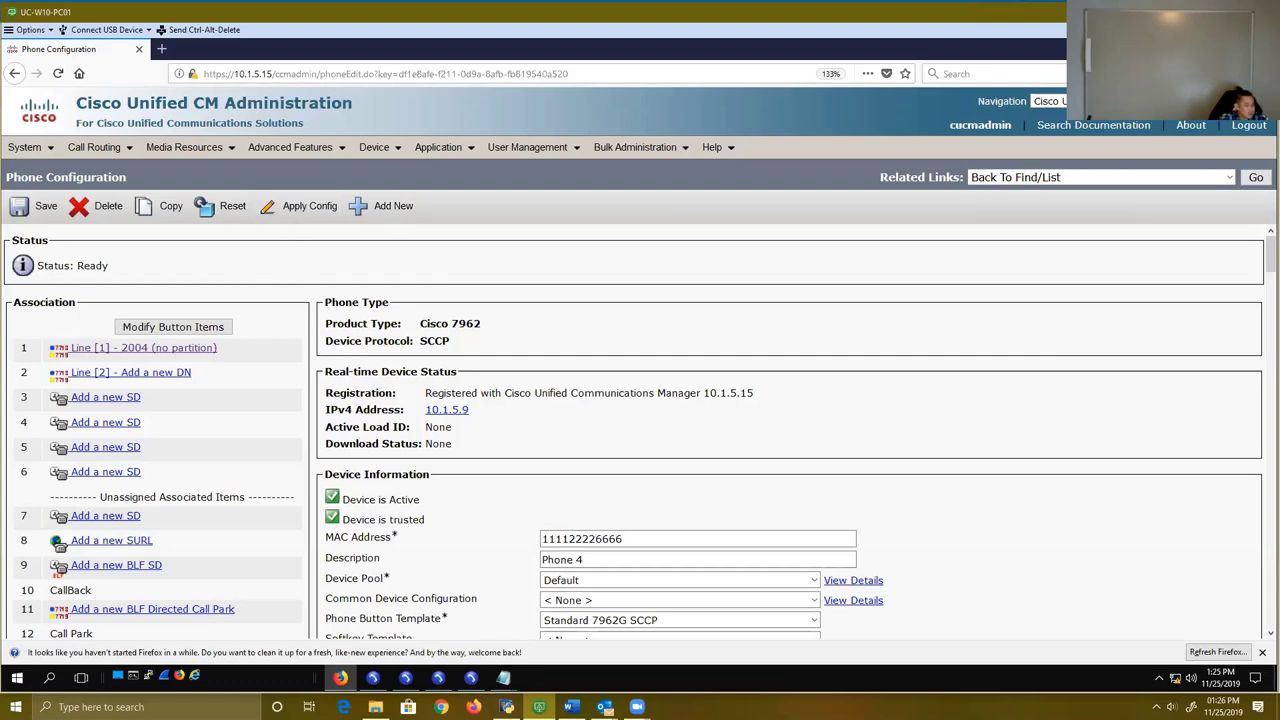
left_click(1256, 177)
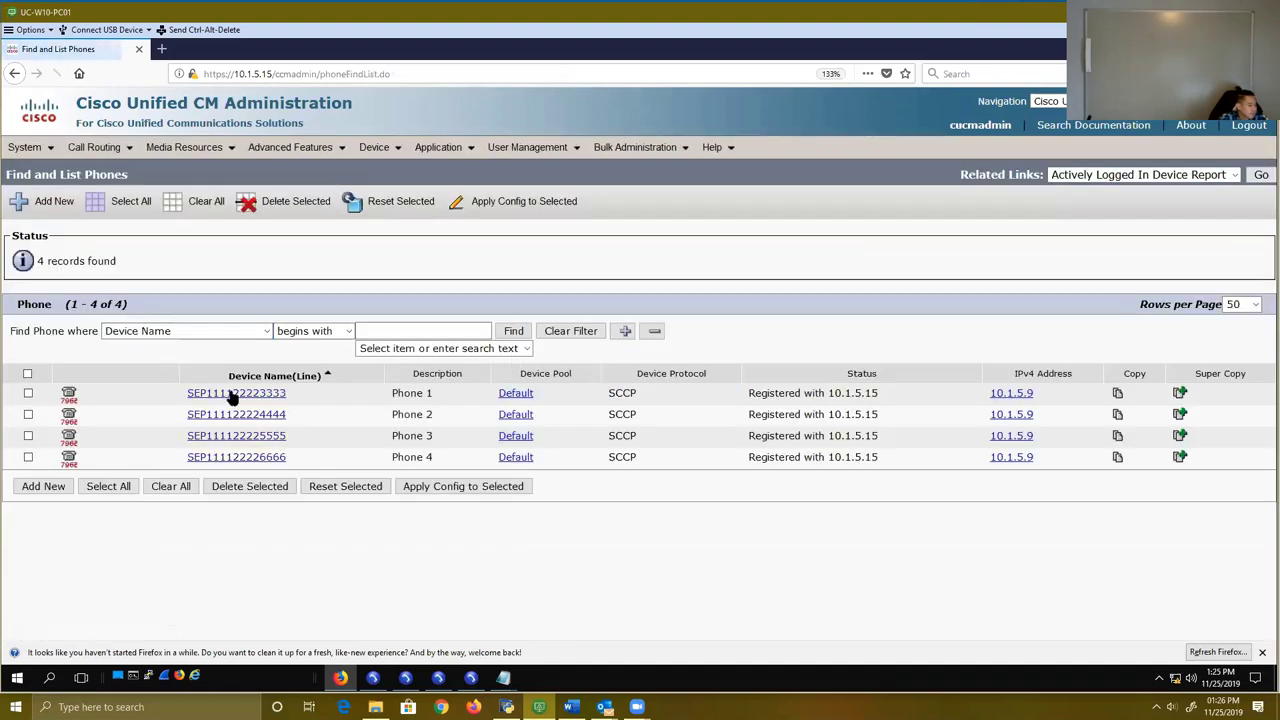
left_click(232, 394)
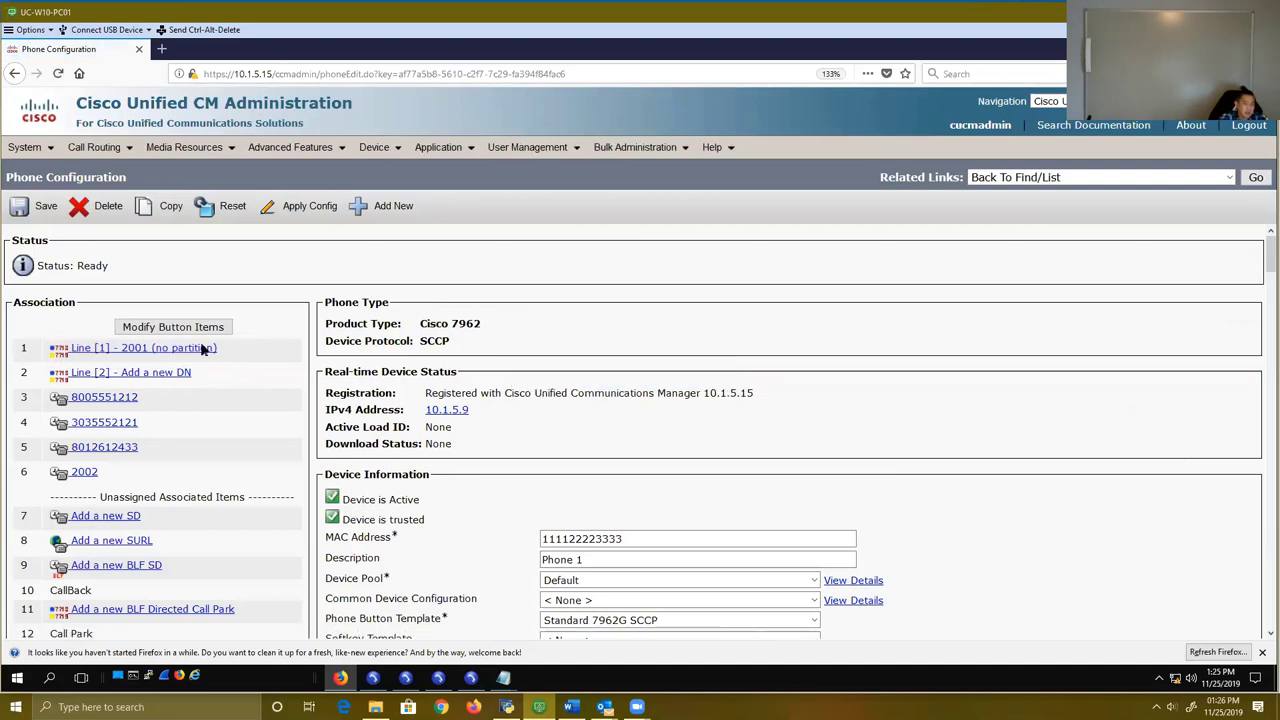
left_click_drag(46, 346, 148, 482)
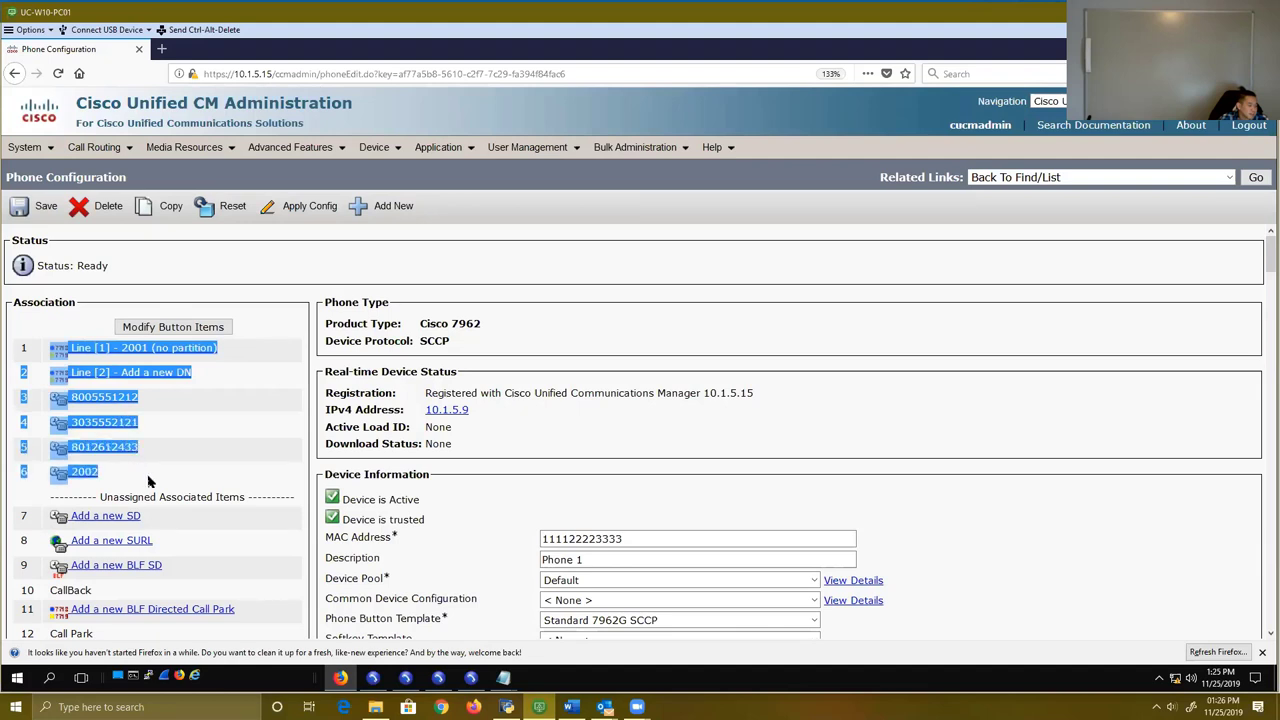
left_click(207, 428)
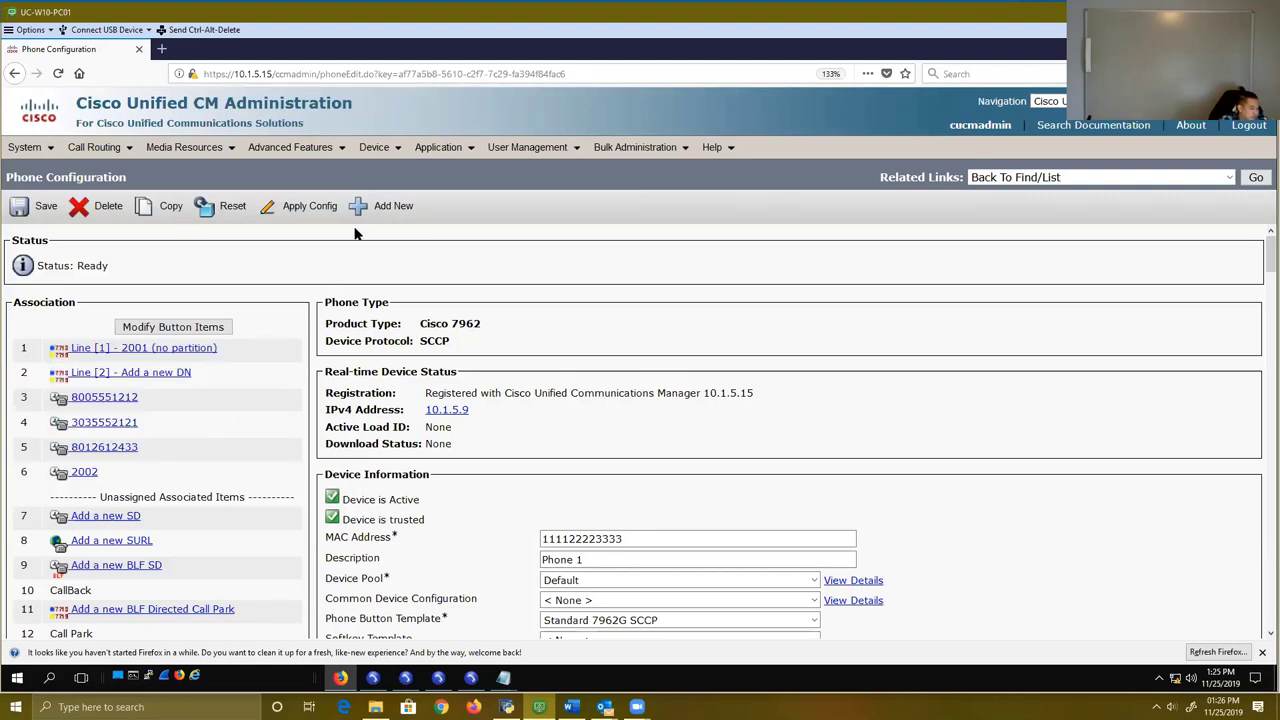
Add a new device profile from Device Settings > Device Profile and set its type to Cisco 7962
mouse_move(373, 150)
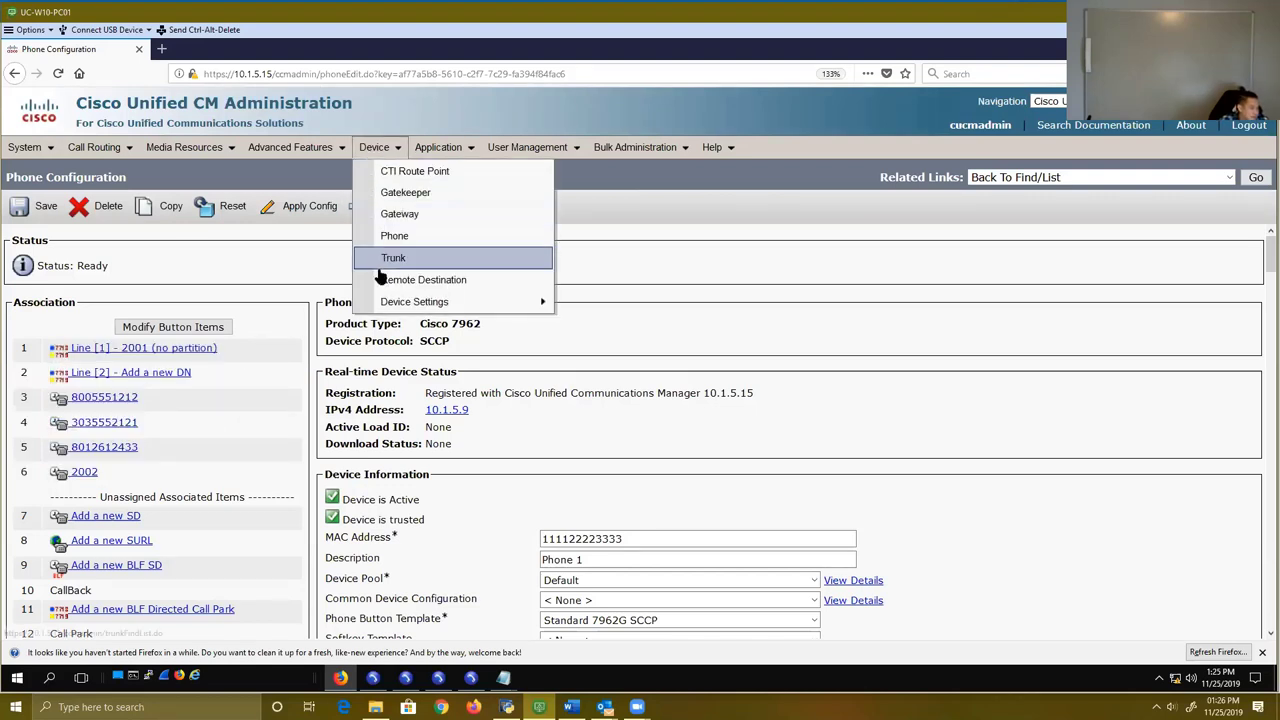
mouse_move(432, 304)
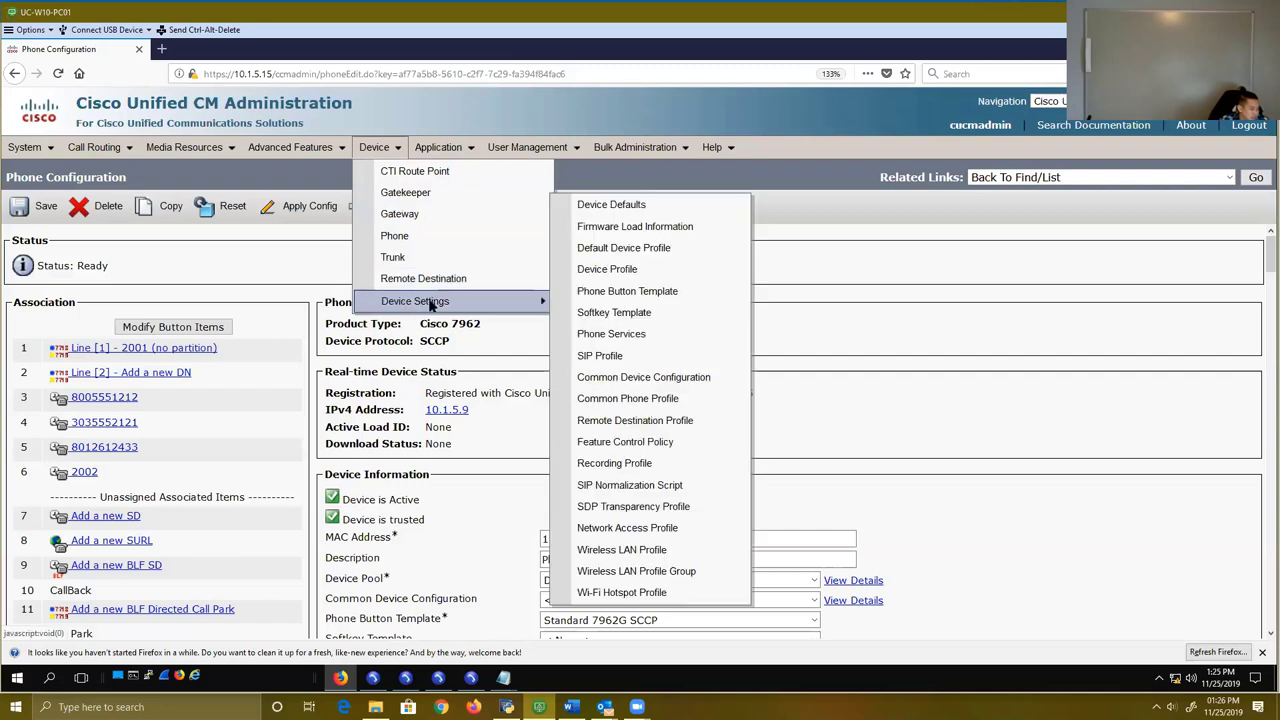
left_click(628, 274)
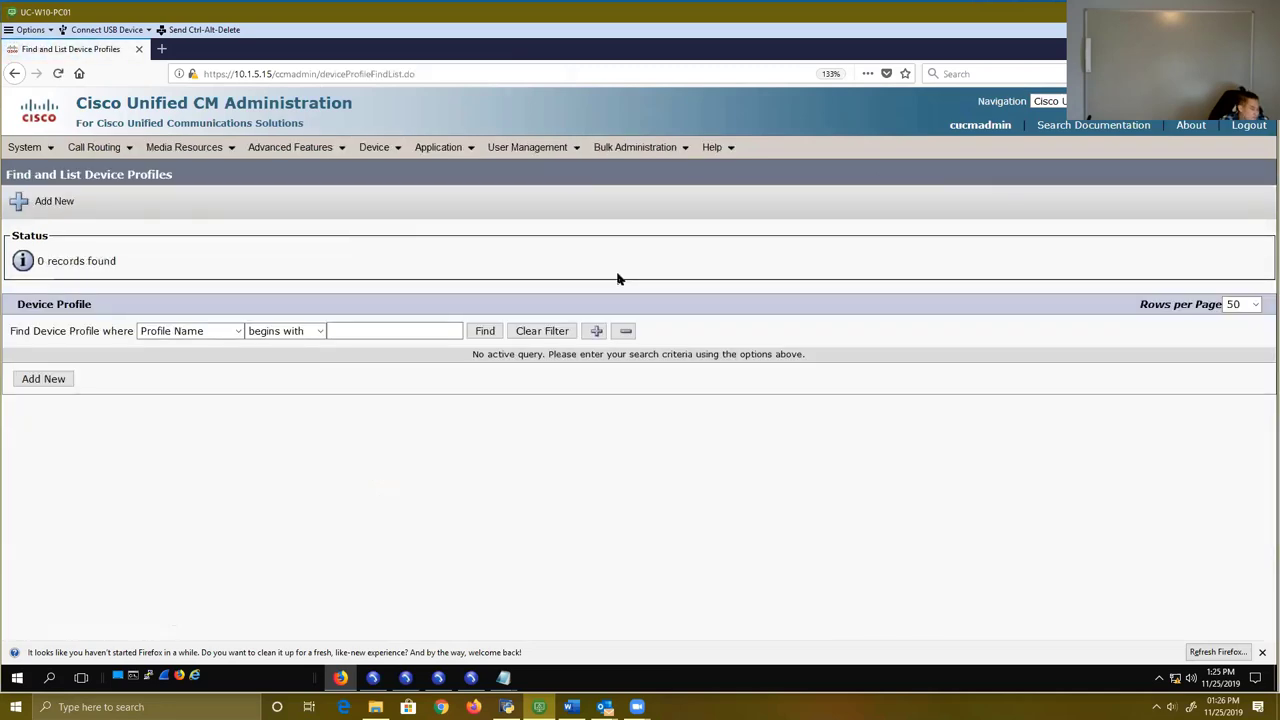
left_click(44, 379)
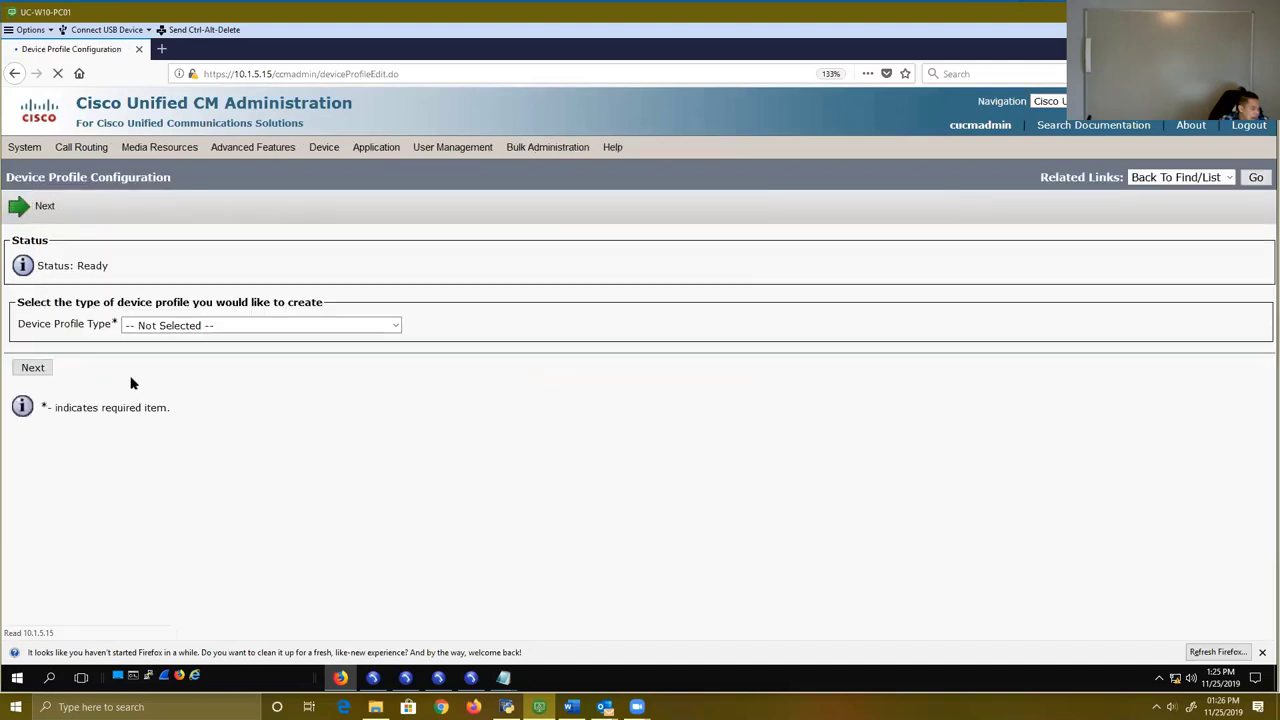
left_click(205, 334)
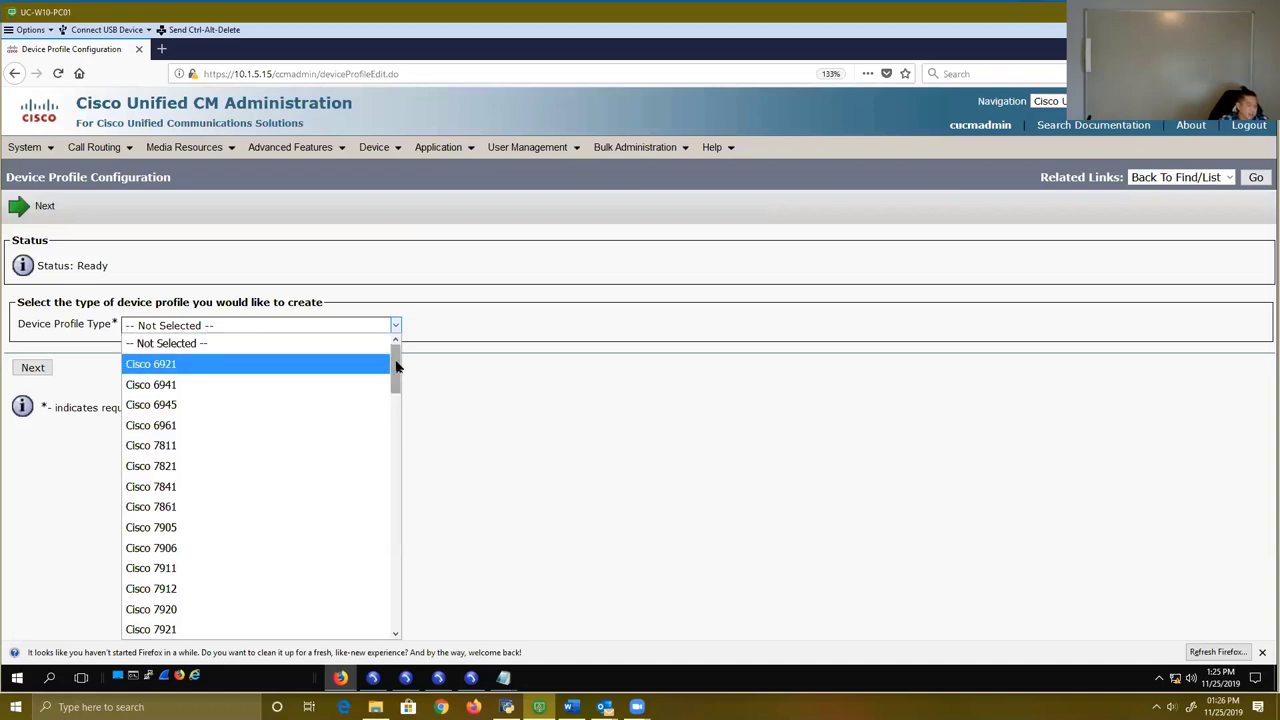
left_click_drag(393, 378, 390, 429)
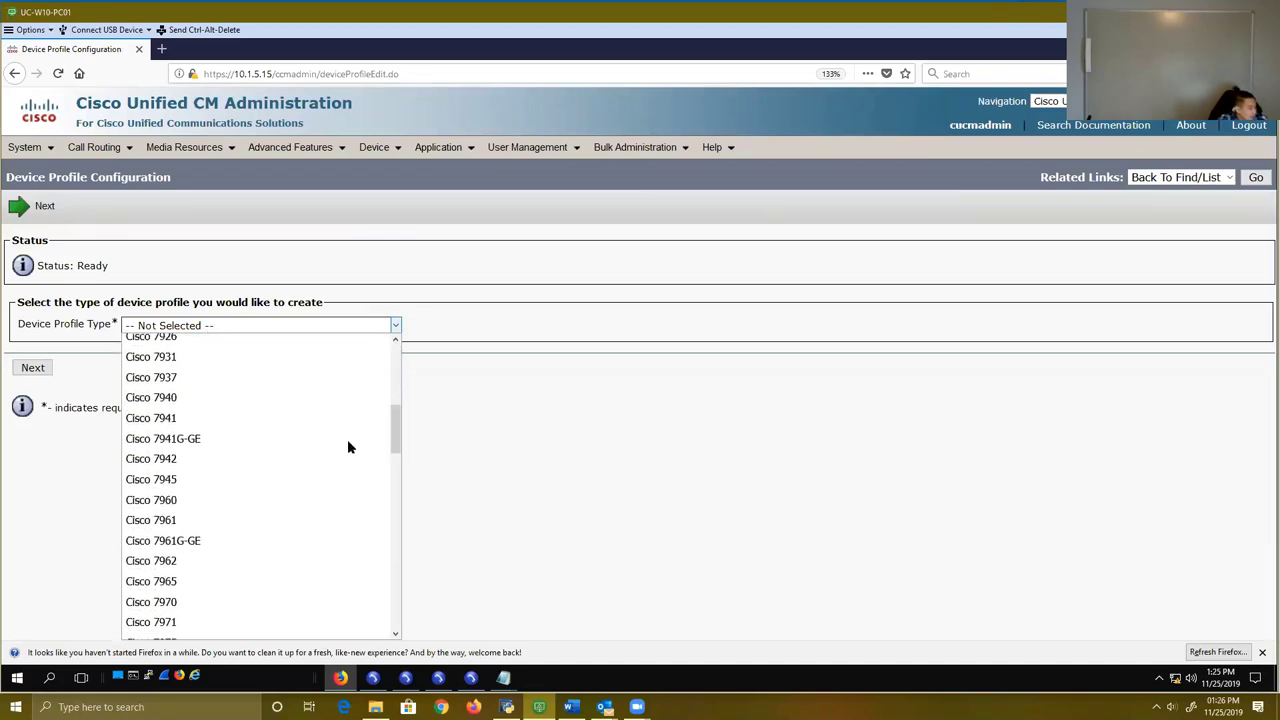
left_click(180, 563)
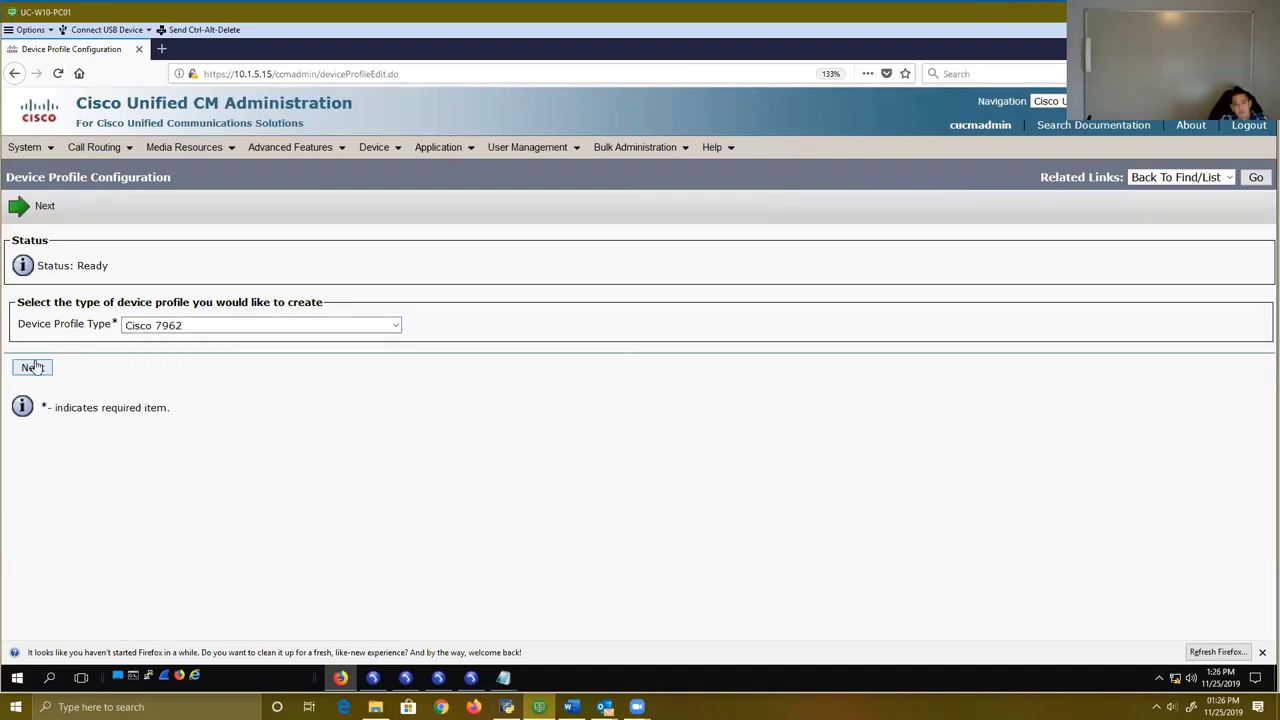
Keep Device Protocol as SCCP and continue to the User Device Profile Information form
left_click(34, 368)
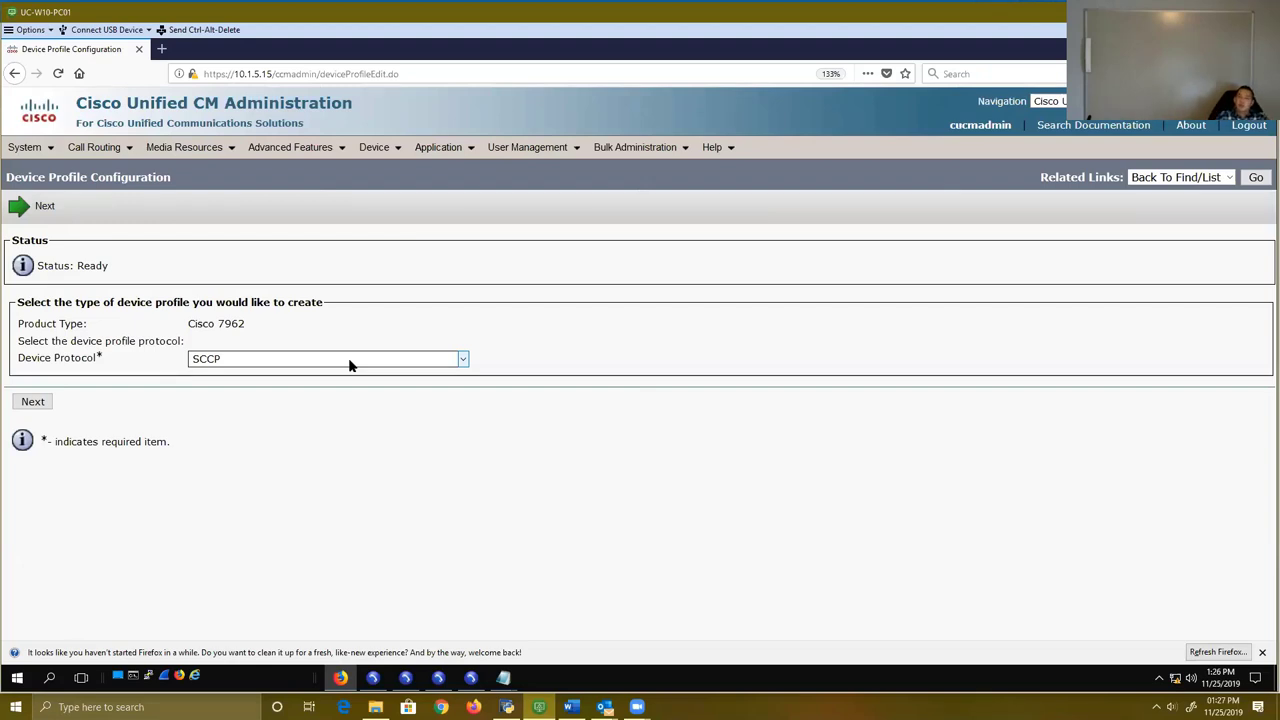
left_click(329, 360)
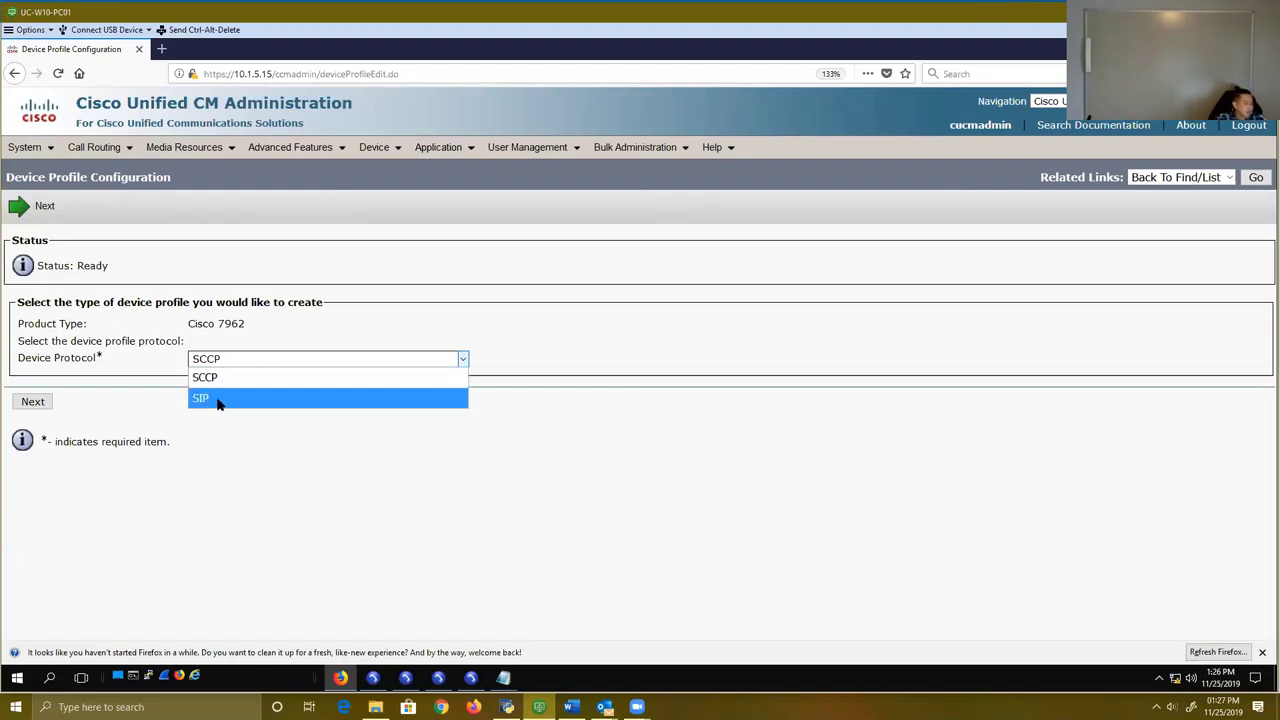
left_click(281, 440)
left_click(36, 403)
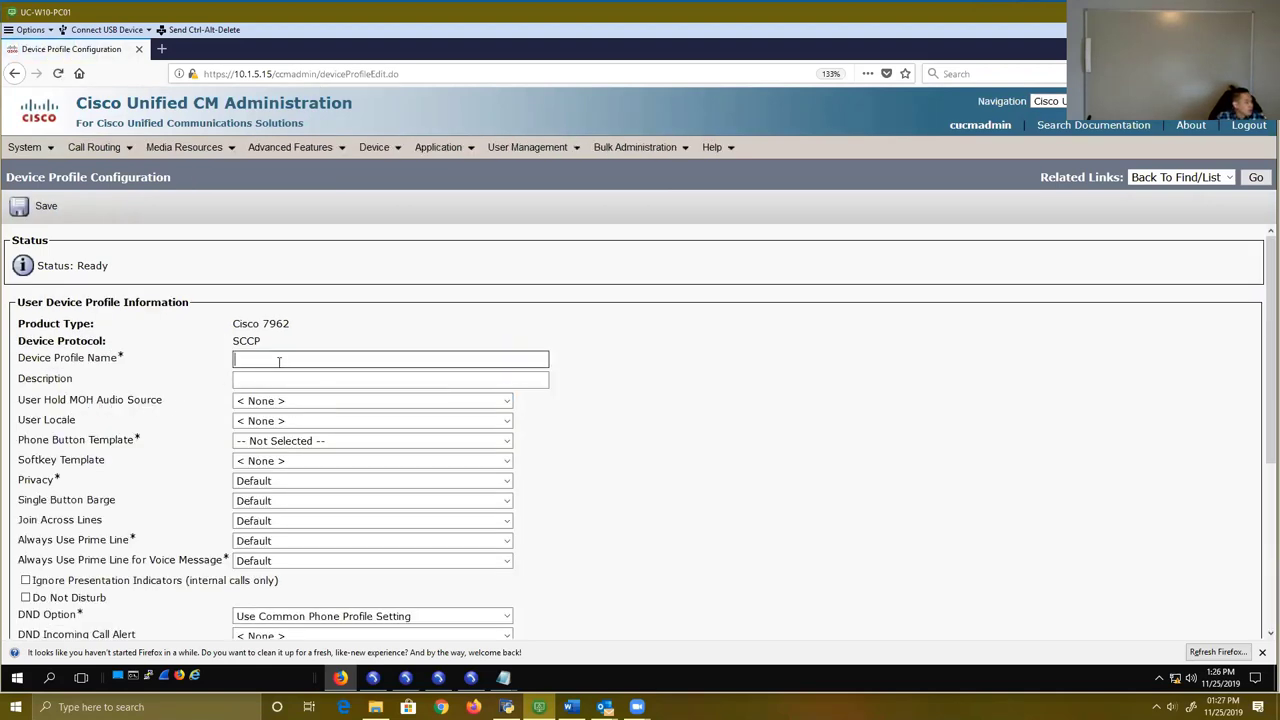
Enter ben_dp as the Device Profile Name and leave User Hold MOH Audio Source at None
left_click(279, 361)
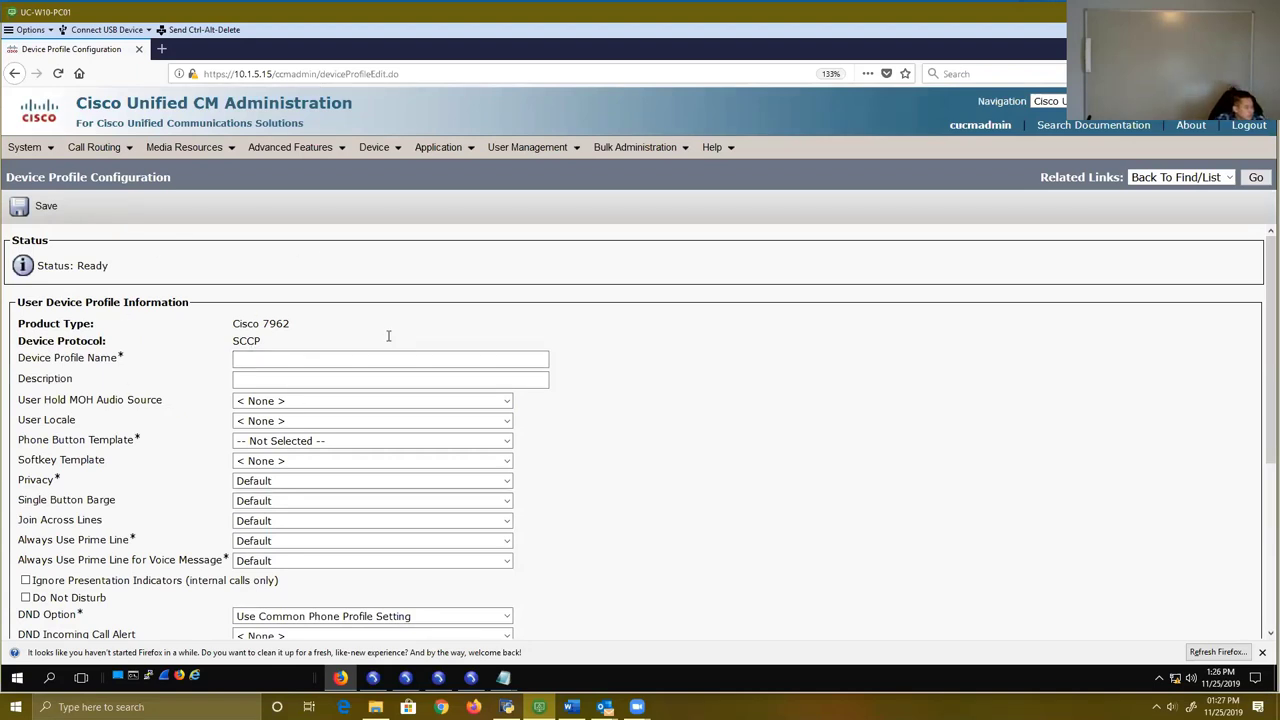
left_click(267, 357)
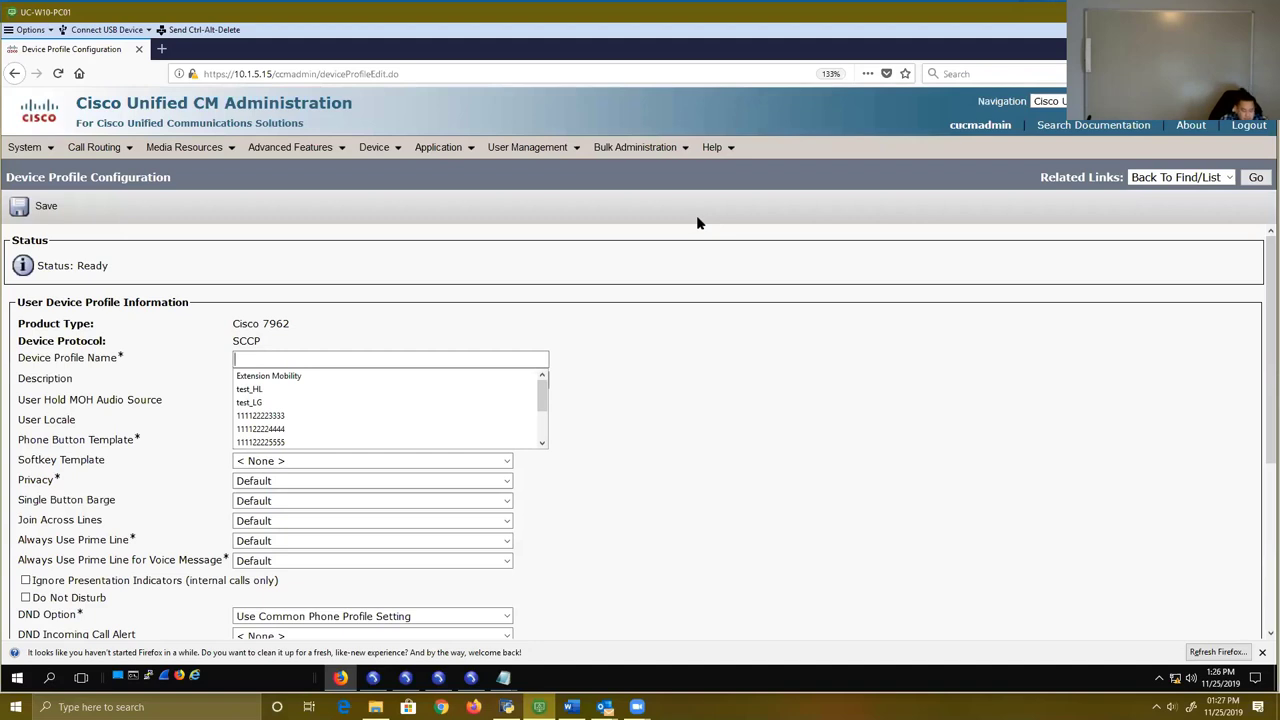
type("ben")
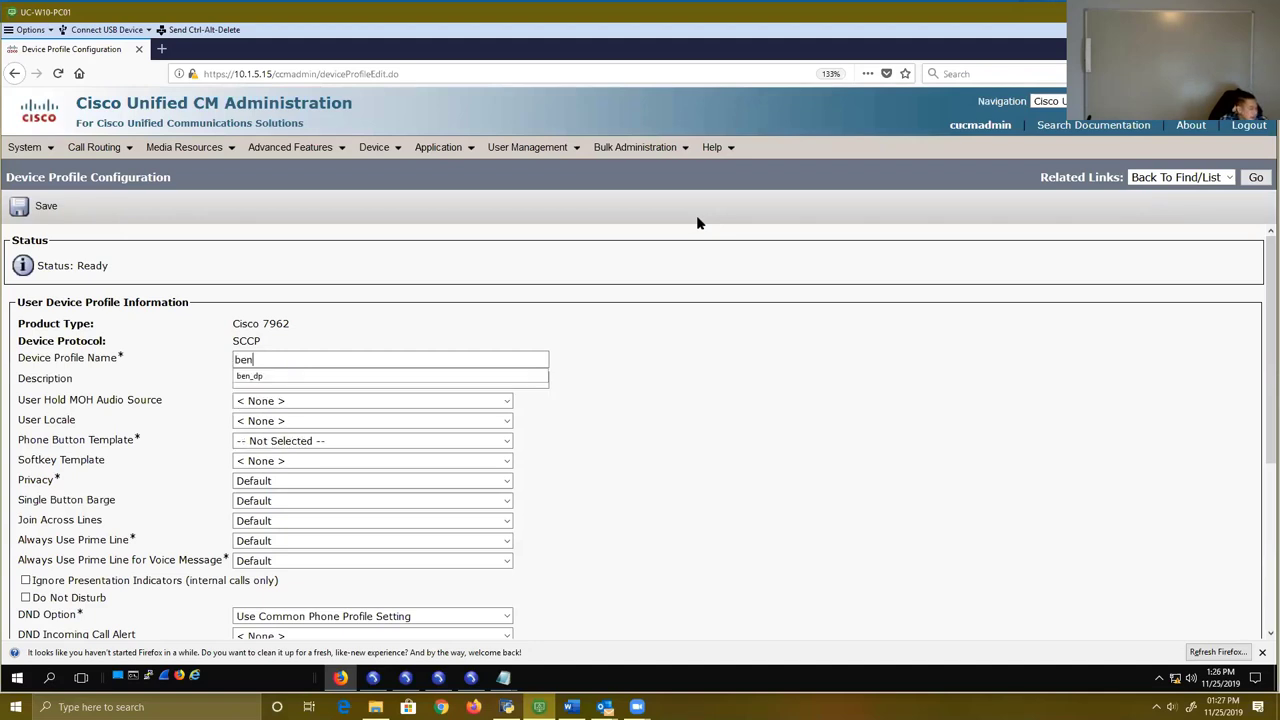
type("_dp")
left_click(491, 277)
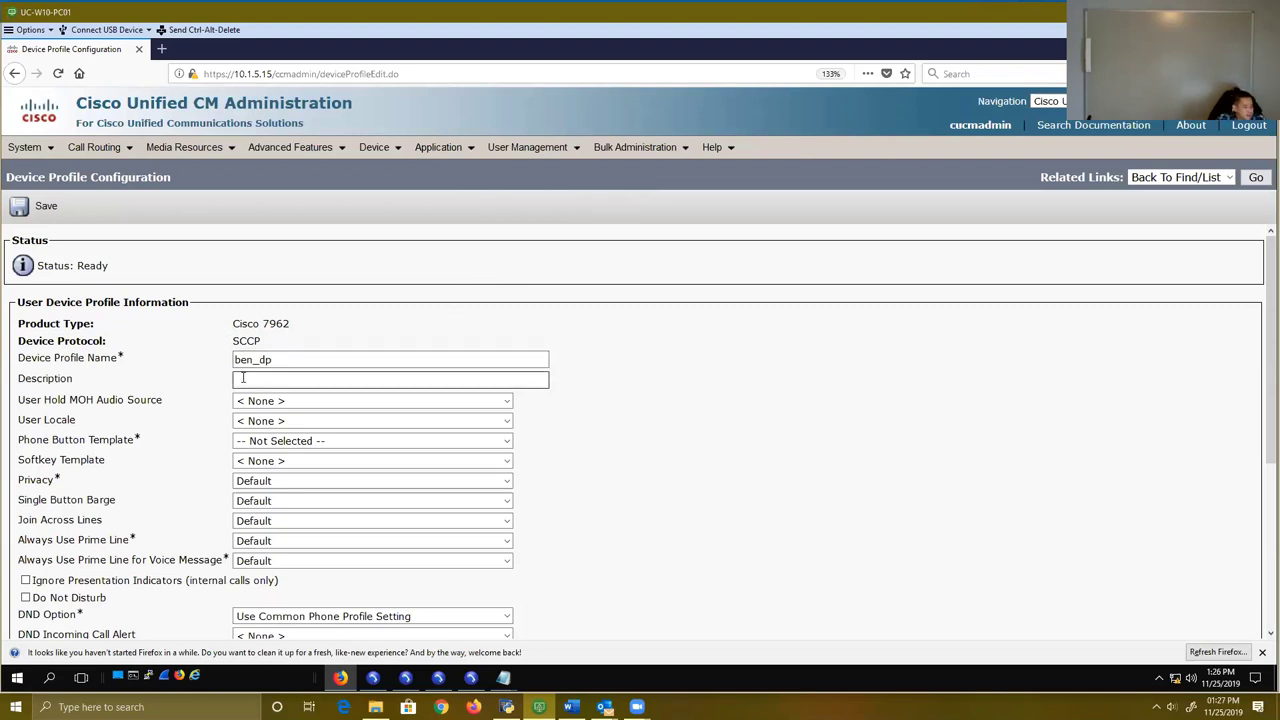
left_click(268, 404)
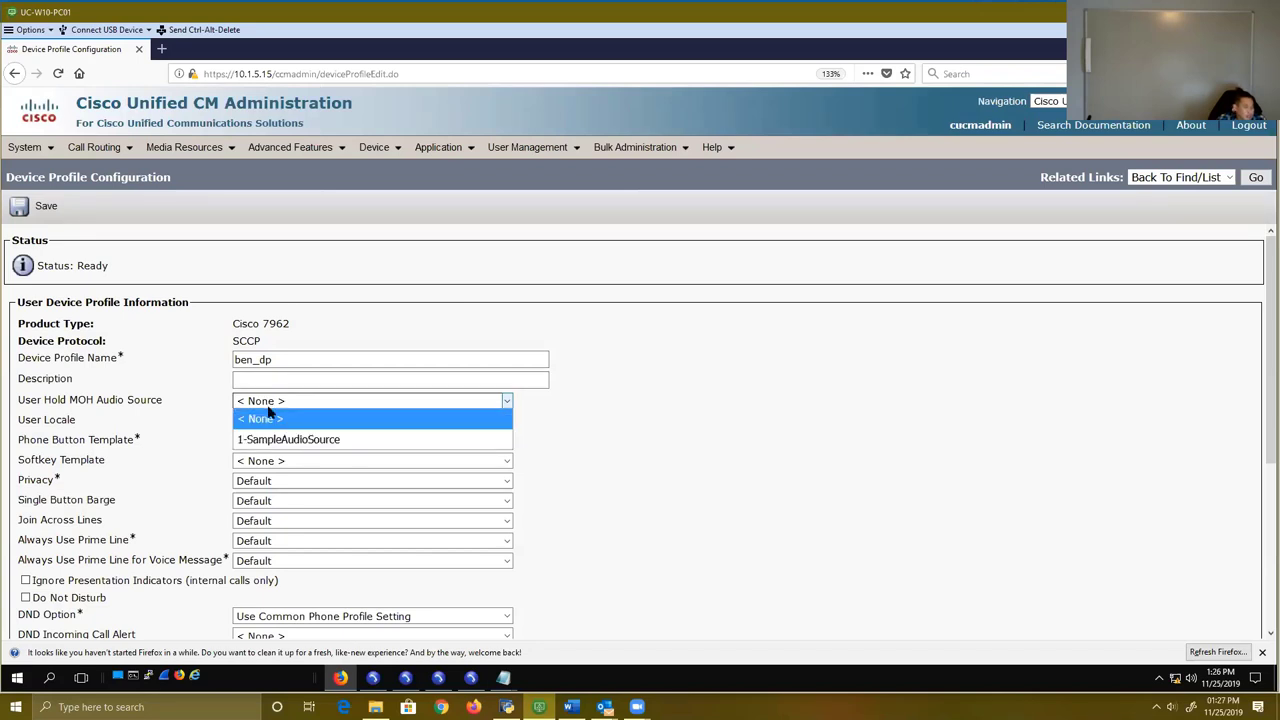
left_click(210, 404)
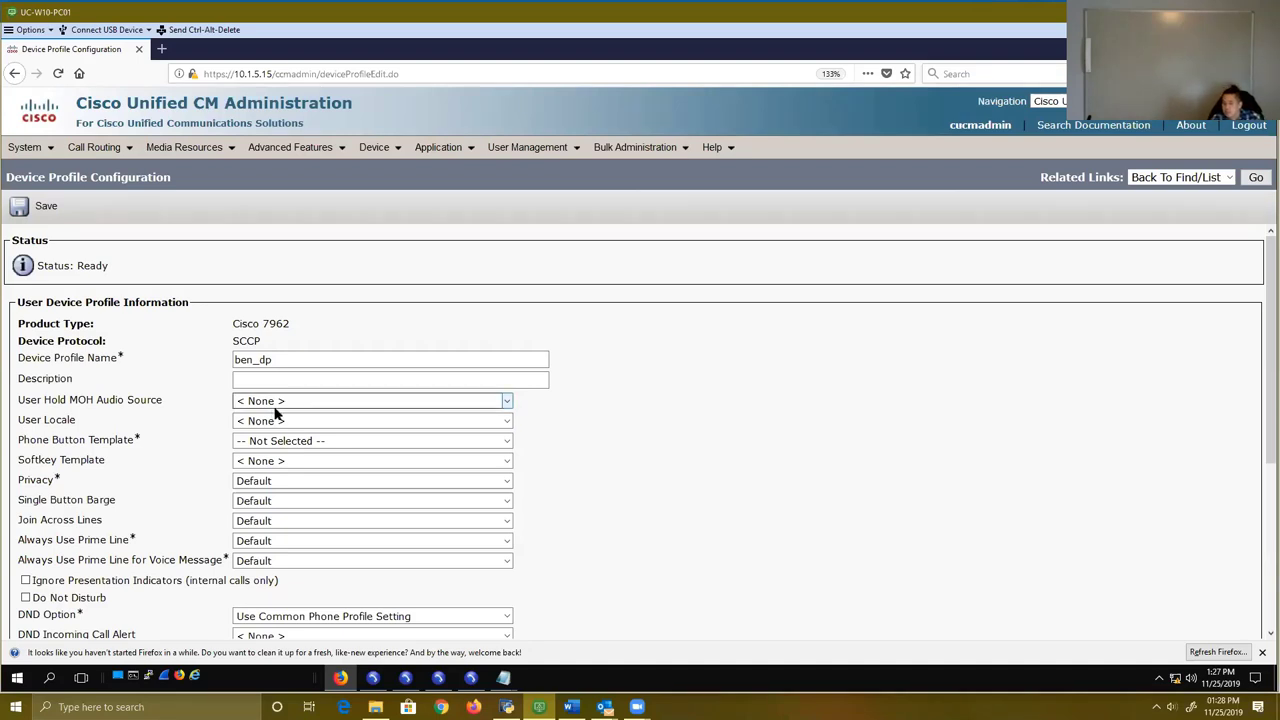
Highlight the Locale label and the 7962 model number for emphasis
left_click_drag(77, 418, 43, 424)
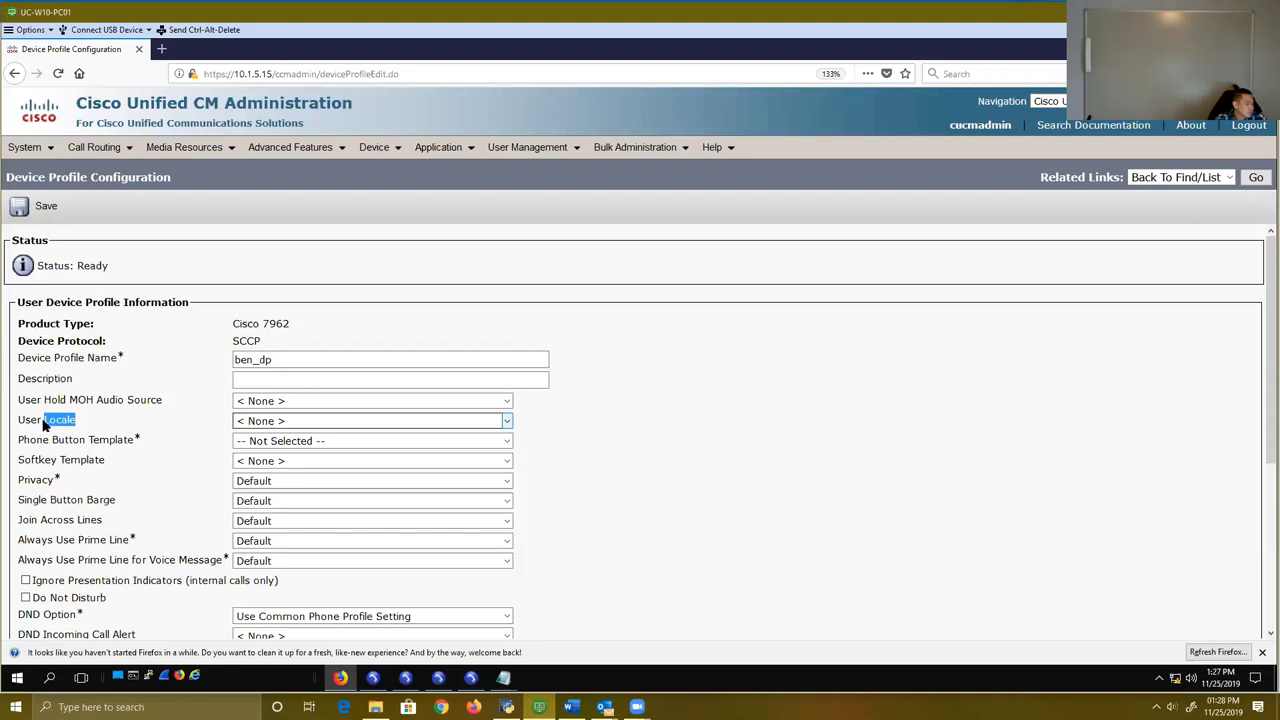
left_click(143, 424)
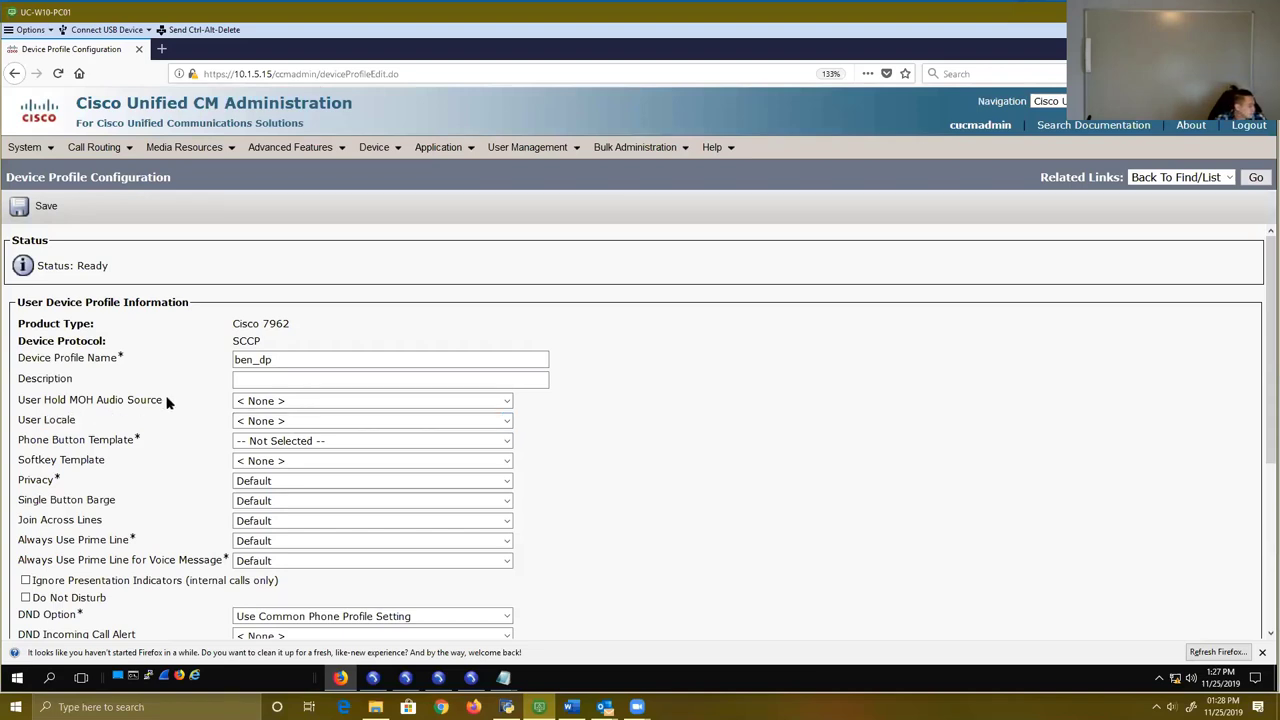
double_click(278, 324)
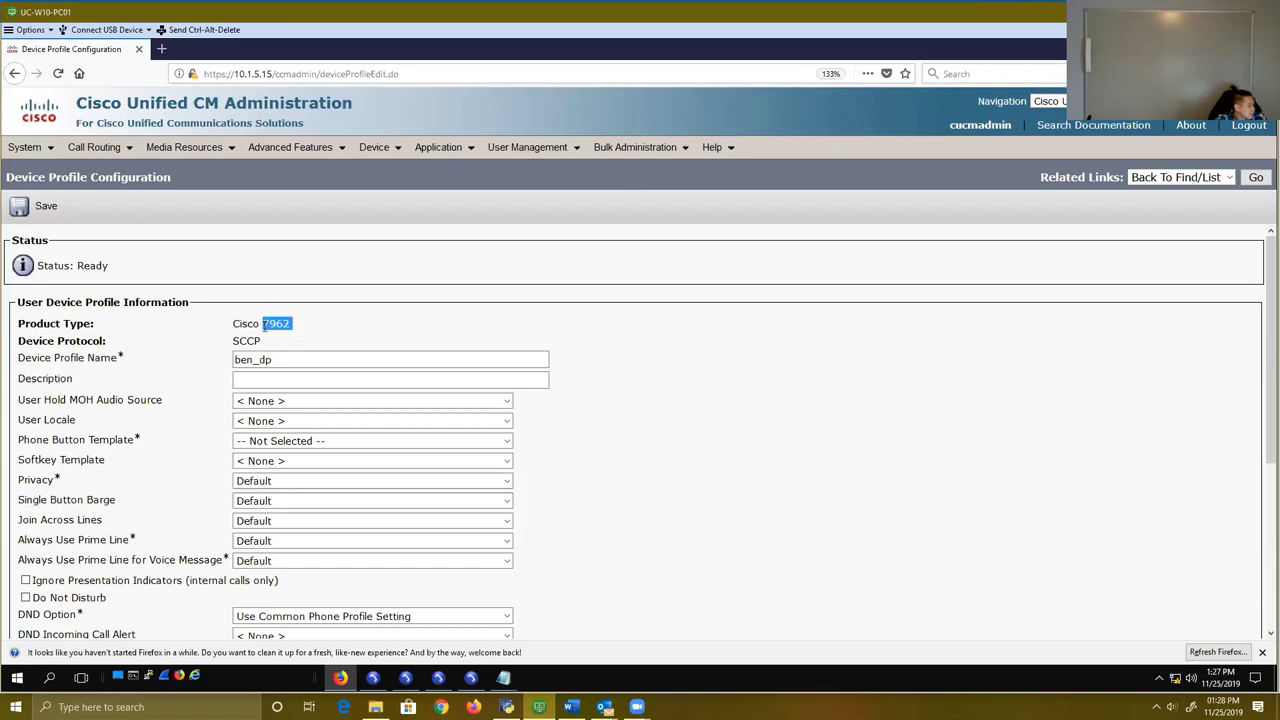
Select Standard 7962G SCCP as the phone button template and Standard User as the softkey template
left_click(279, 446)
scroll(375, 346, "down", 10)
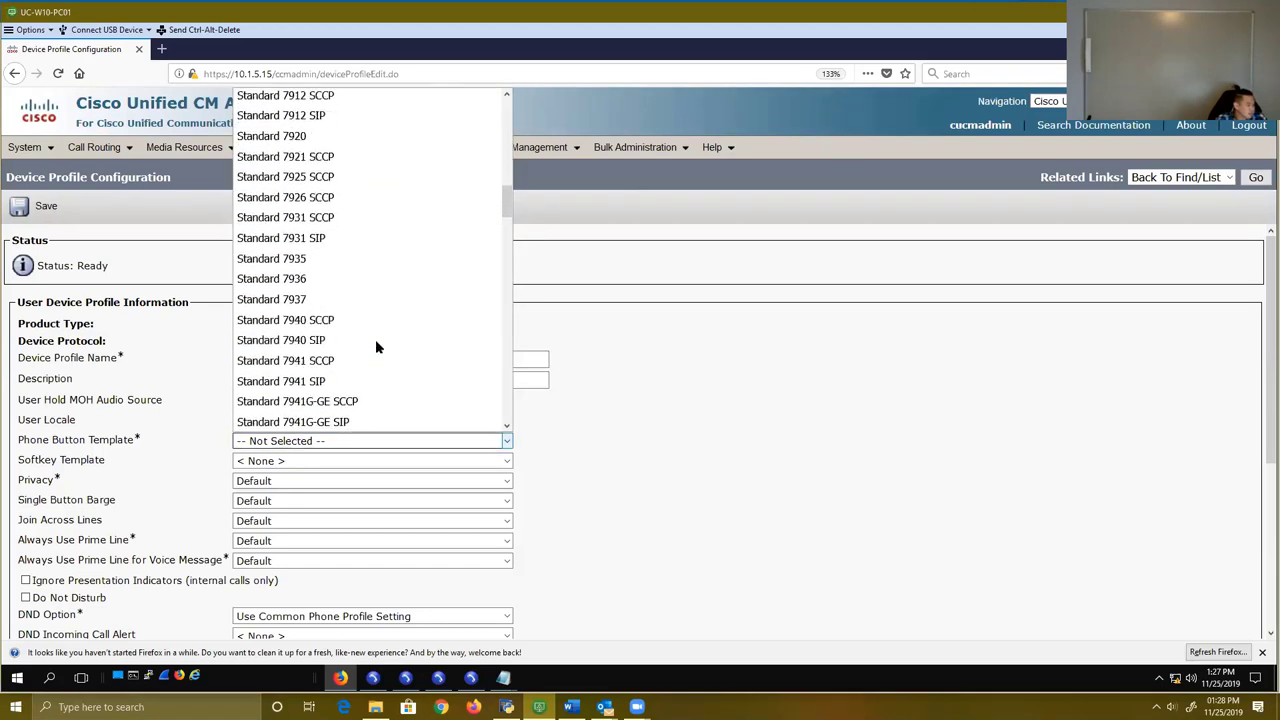
scroll(318, 362, "down", 4)
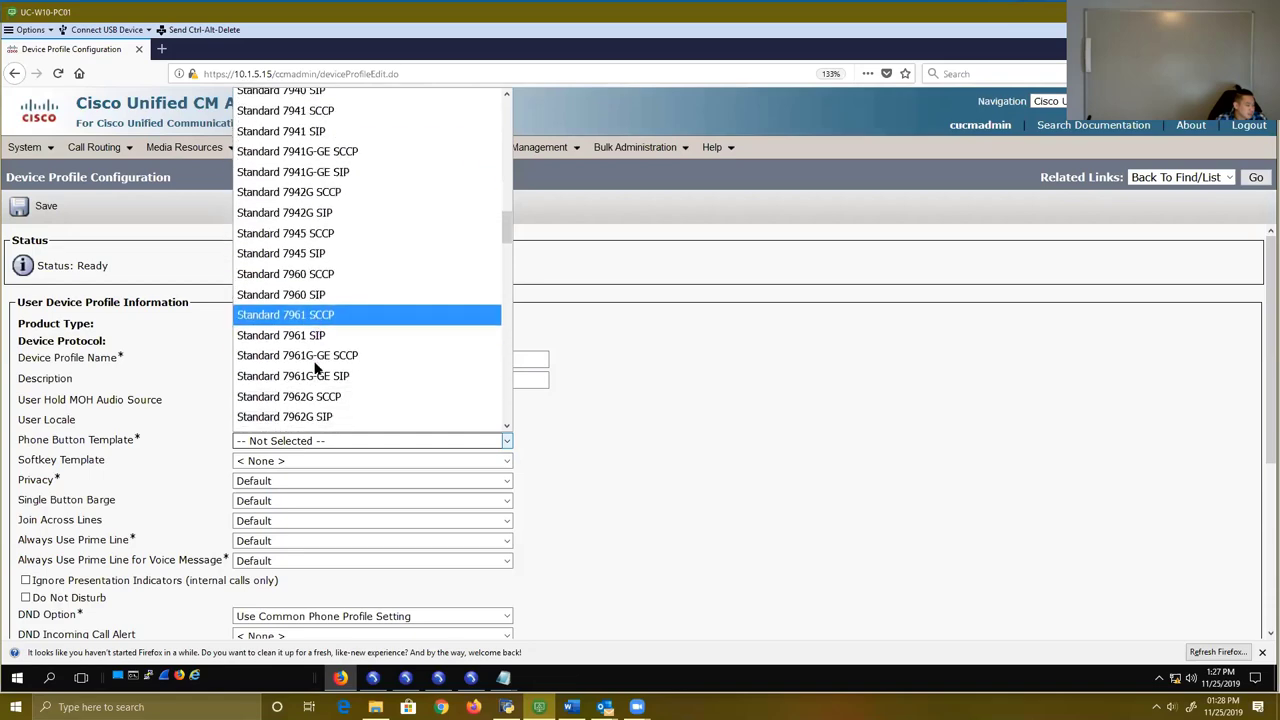
left_click(328, 374)
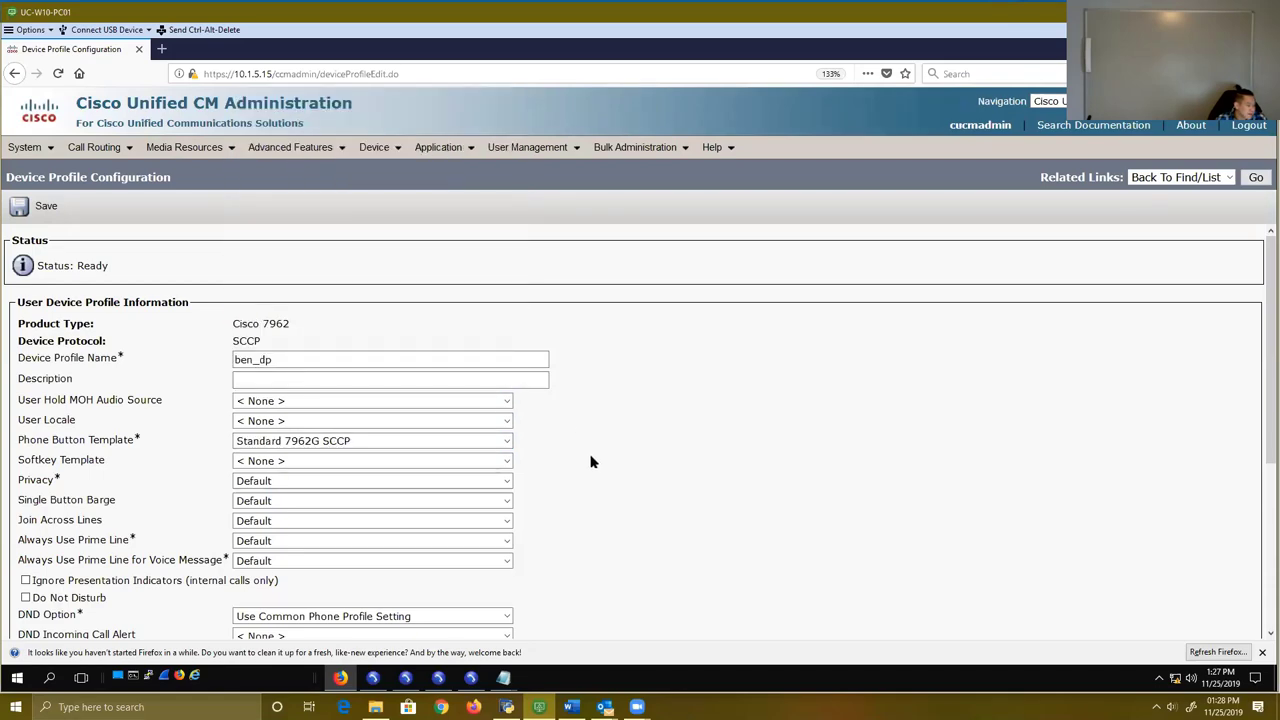
scroll(271, 380, "down", 3)
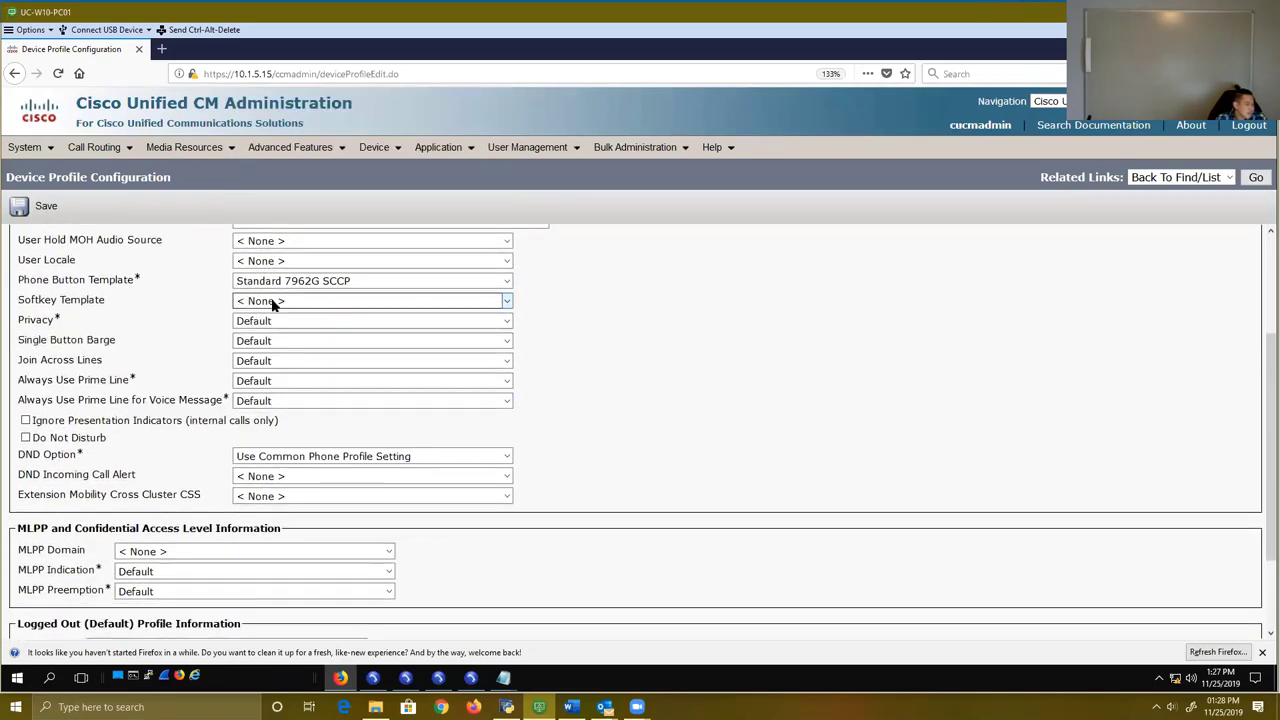
left_click(272, 301)
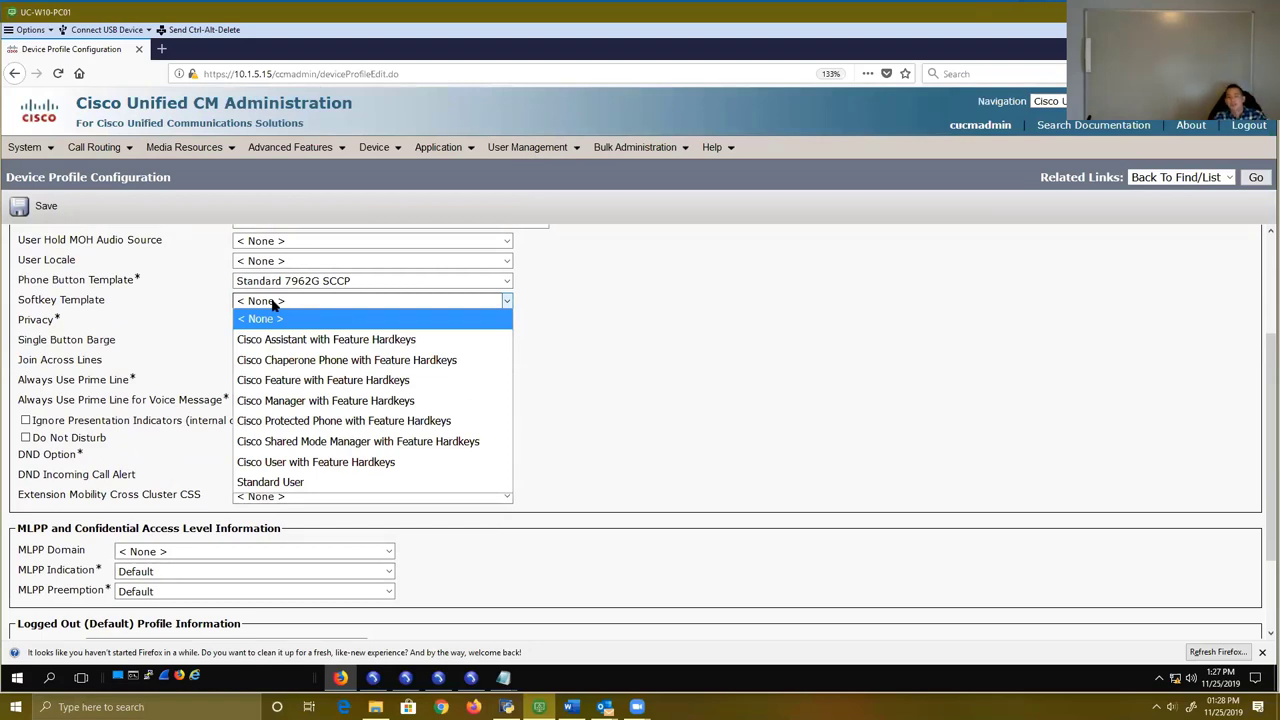
left_click(253, 490)
scroll(472, 390, "up", 2)
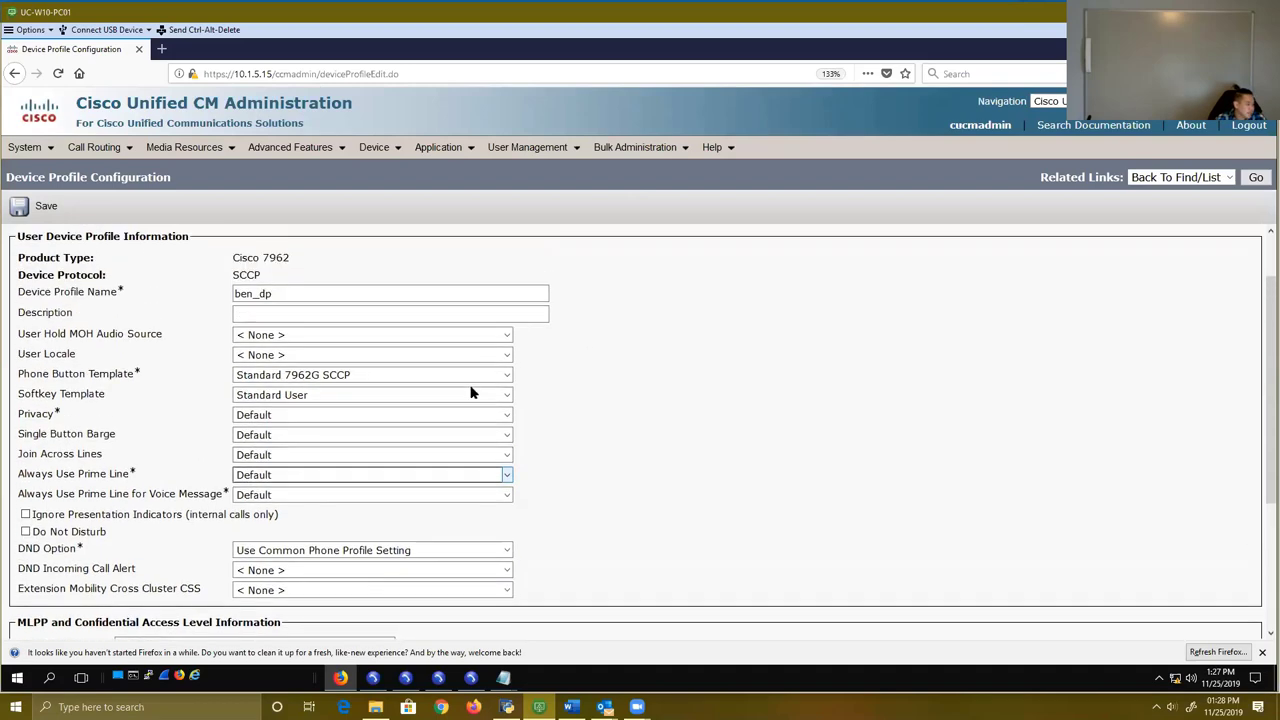
scroll(472, 392, "up", 1)
scroll(280, 440, "down", 3)
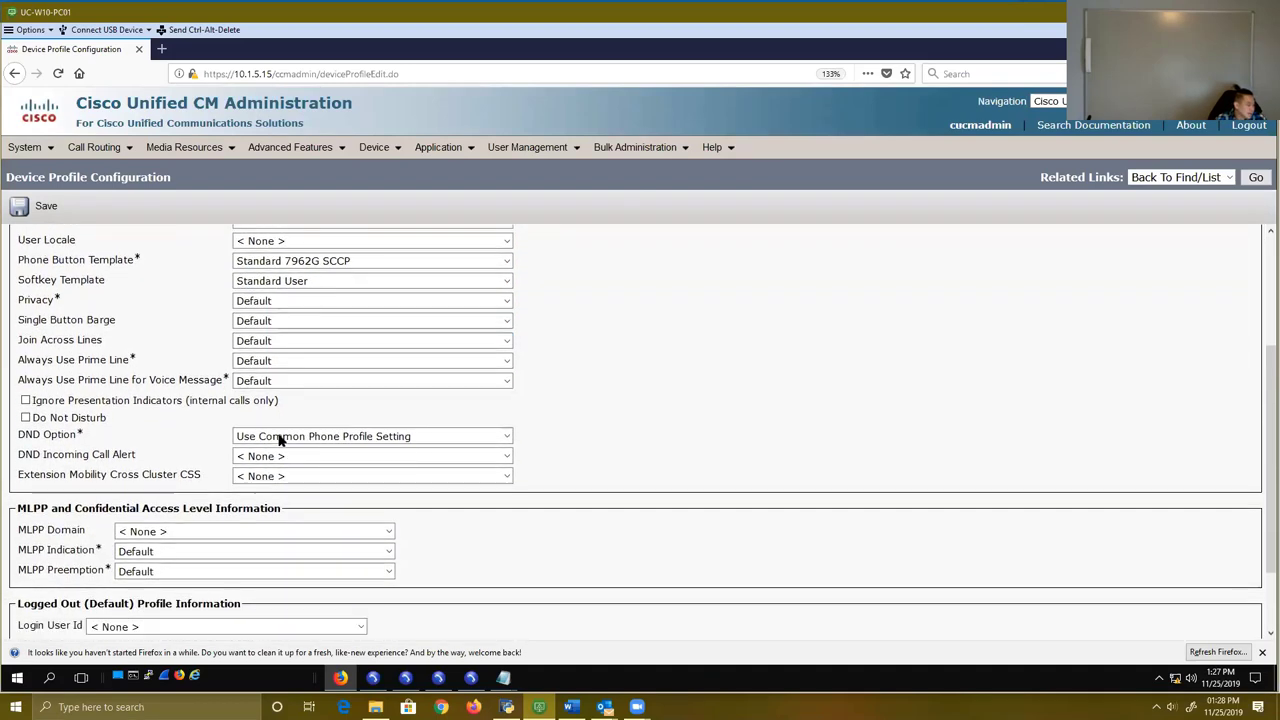
scroll(280, 440, "down", 2)
scroll(276, 435, "up", 5)
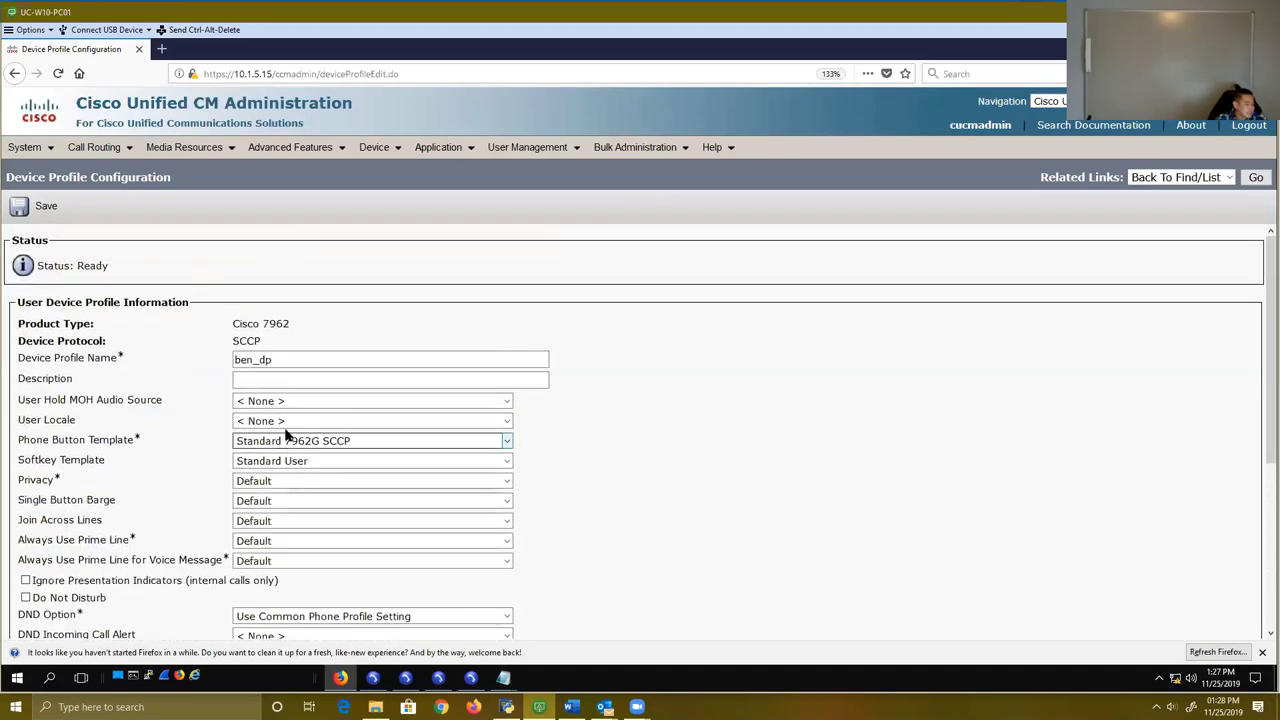
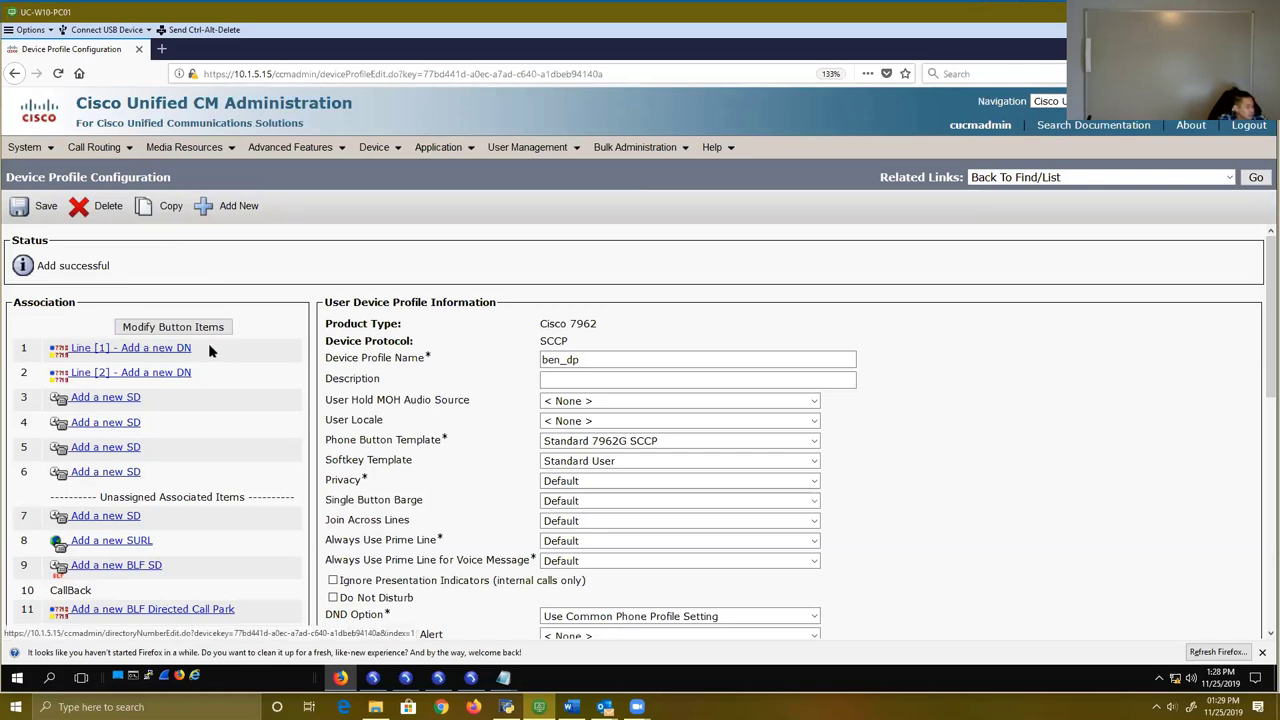
Add directory number 2001 as line 1 of ben_dp and save it
left_click(170, 347)
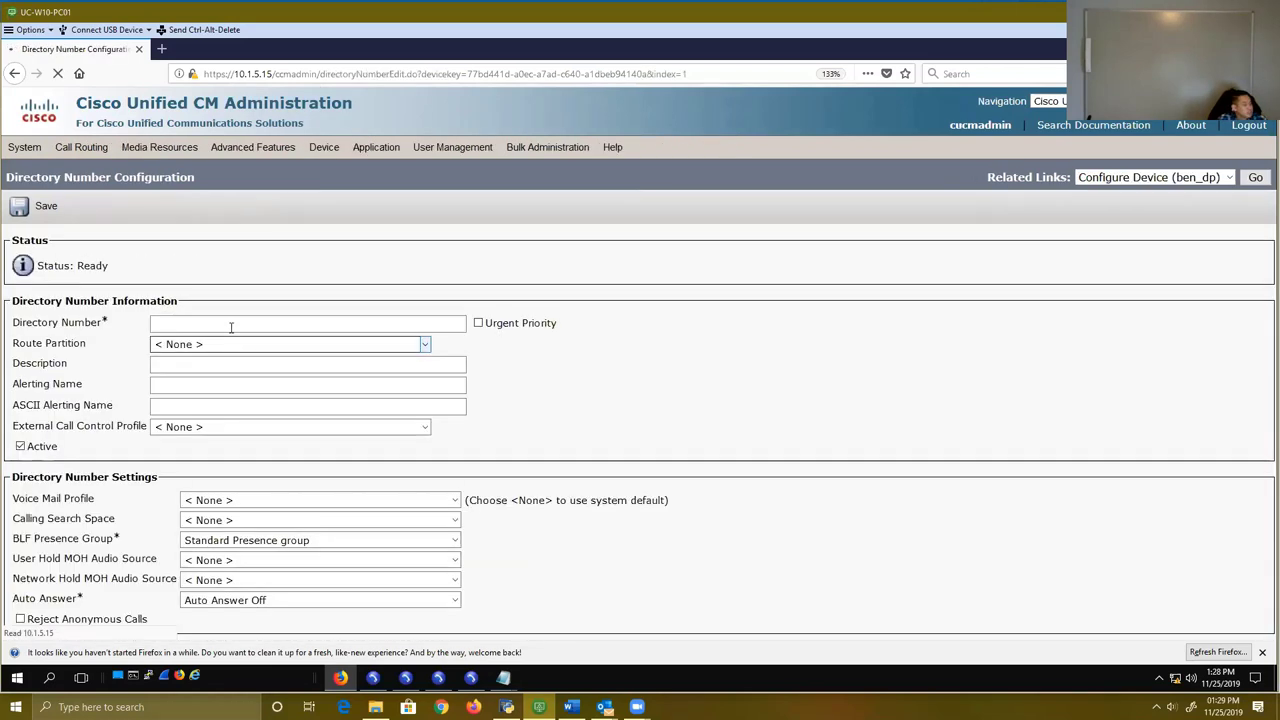
type("2001")
left_click(270, 287)
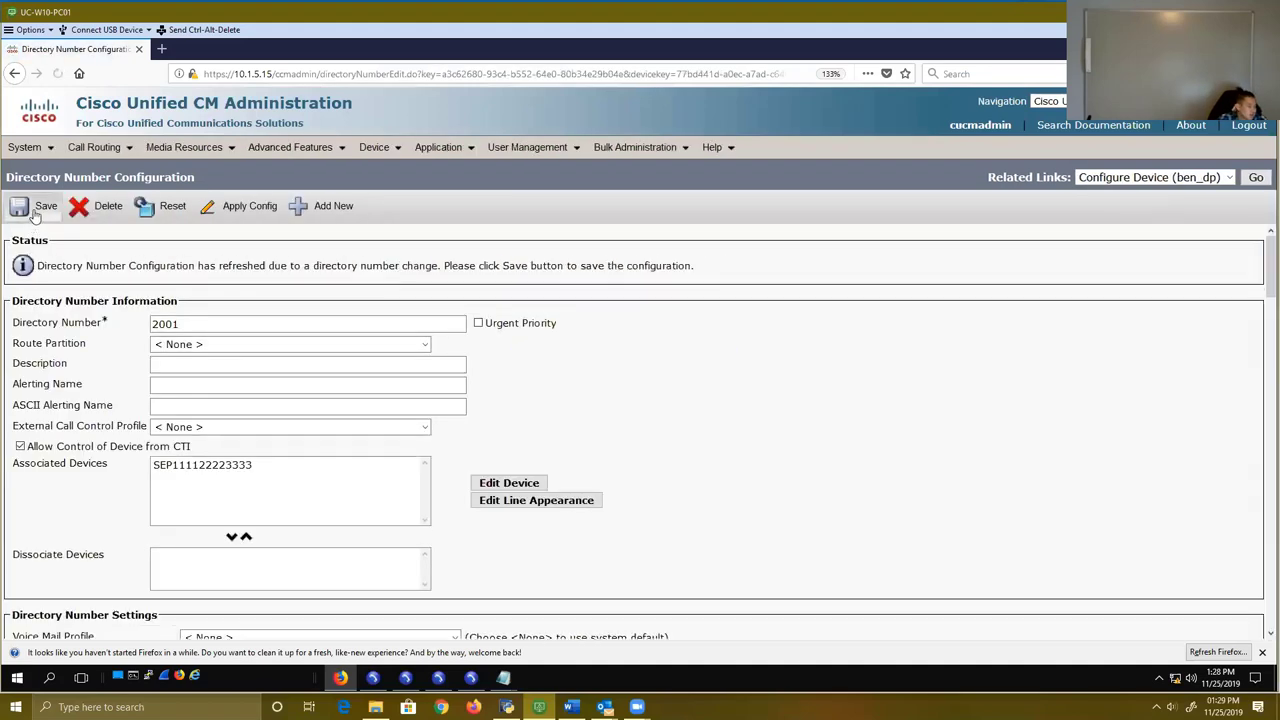
left_click(36, 212)
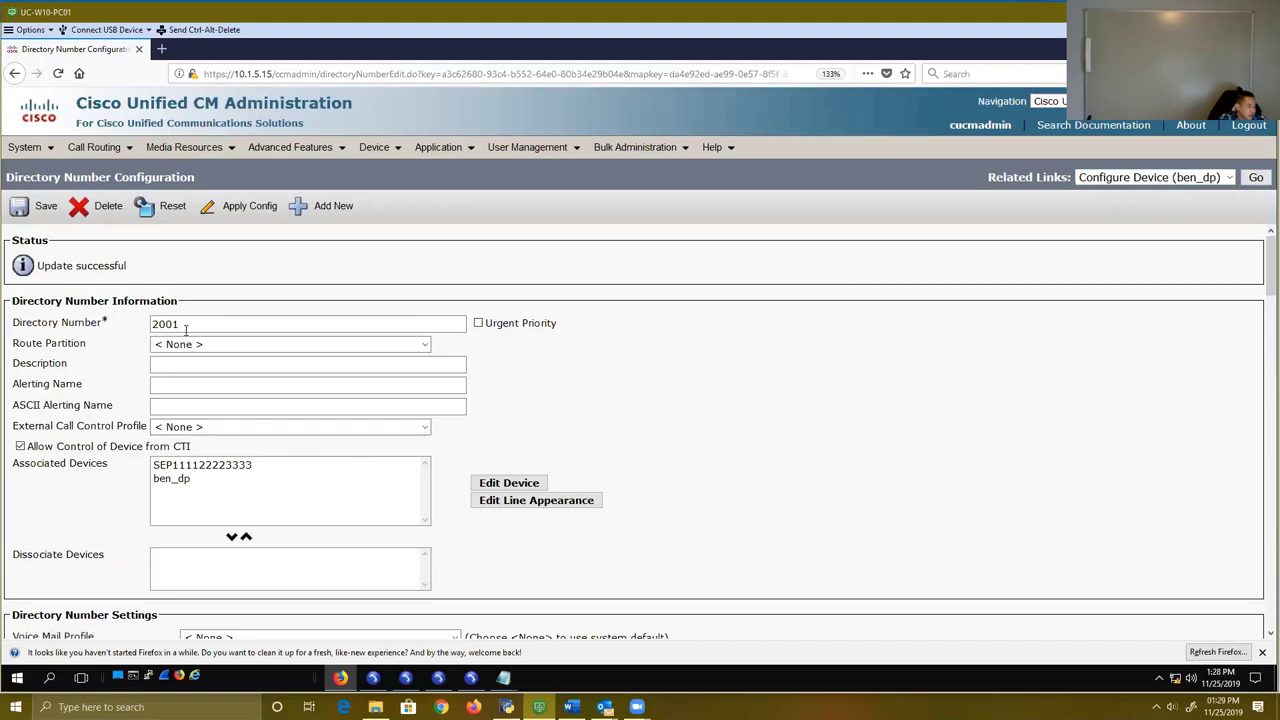
Review the devices sharing line 2001, then return to the ben_dp device profile
left_click(246, 466)
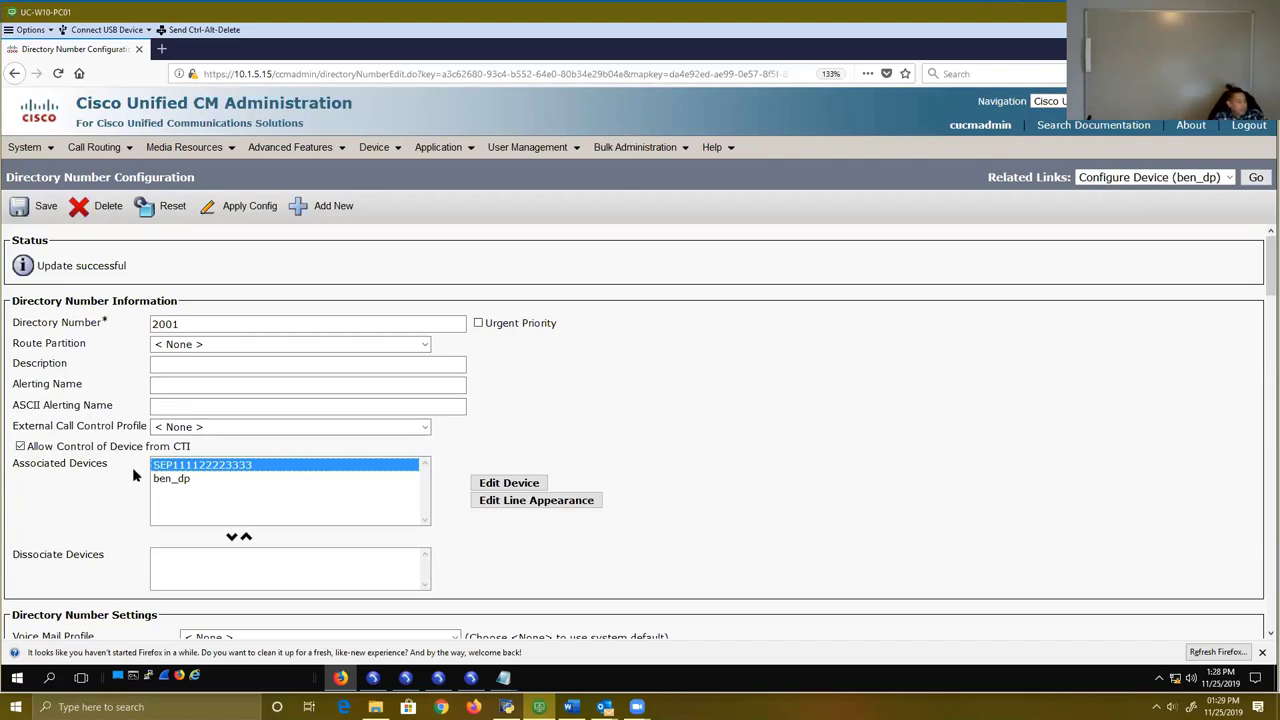
left_click(170, 481)
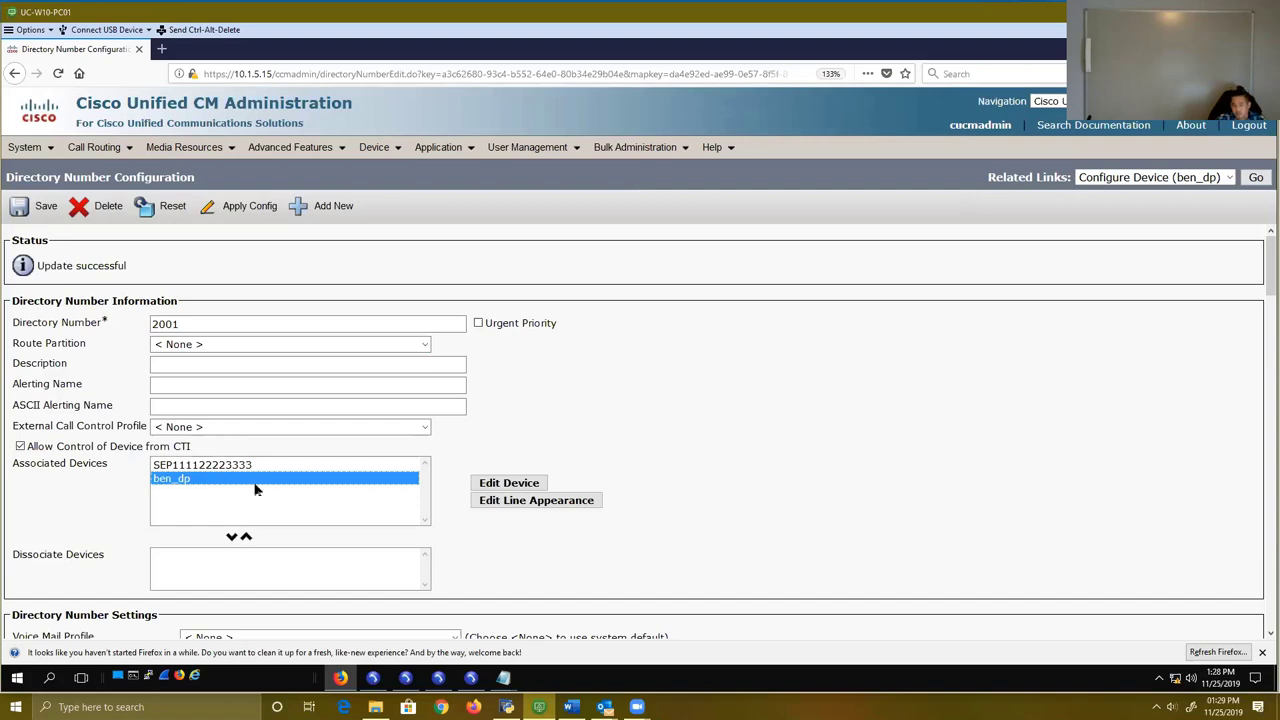
left_click(1255, 178)
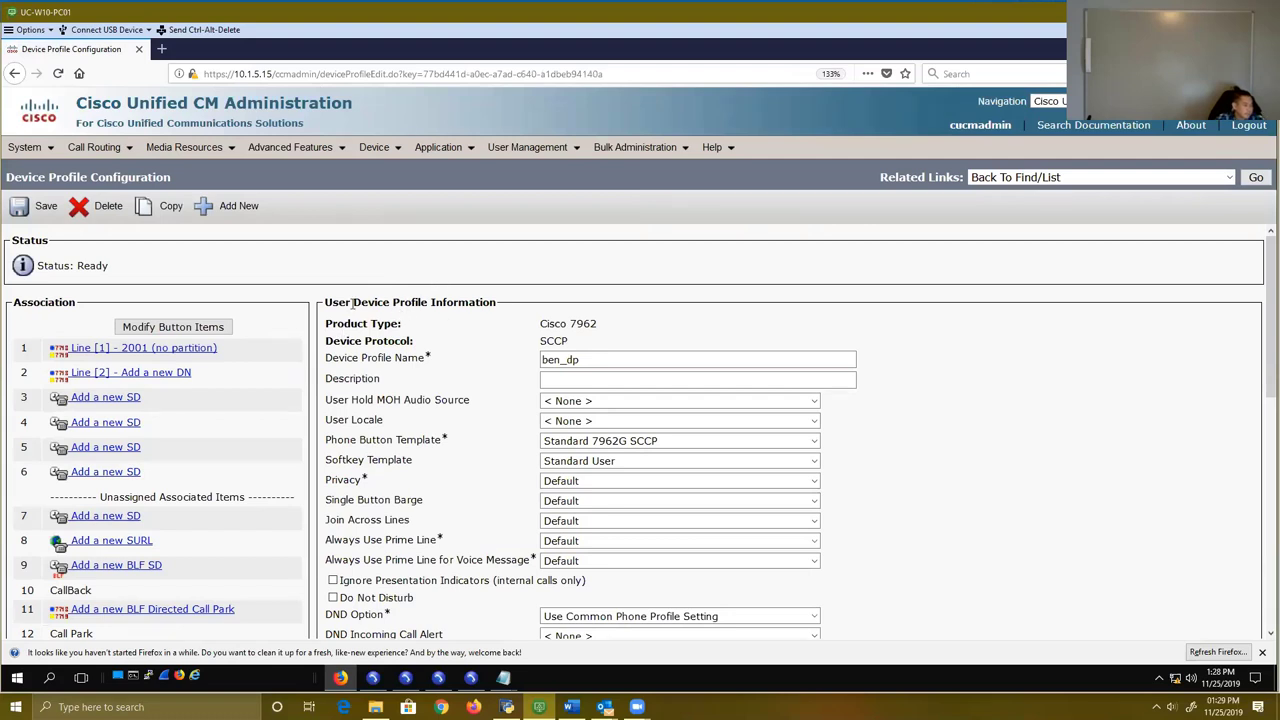
mouse_move(376, 148)
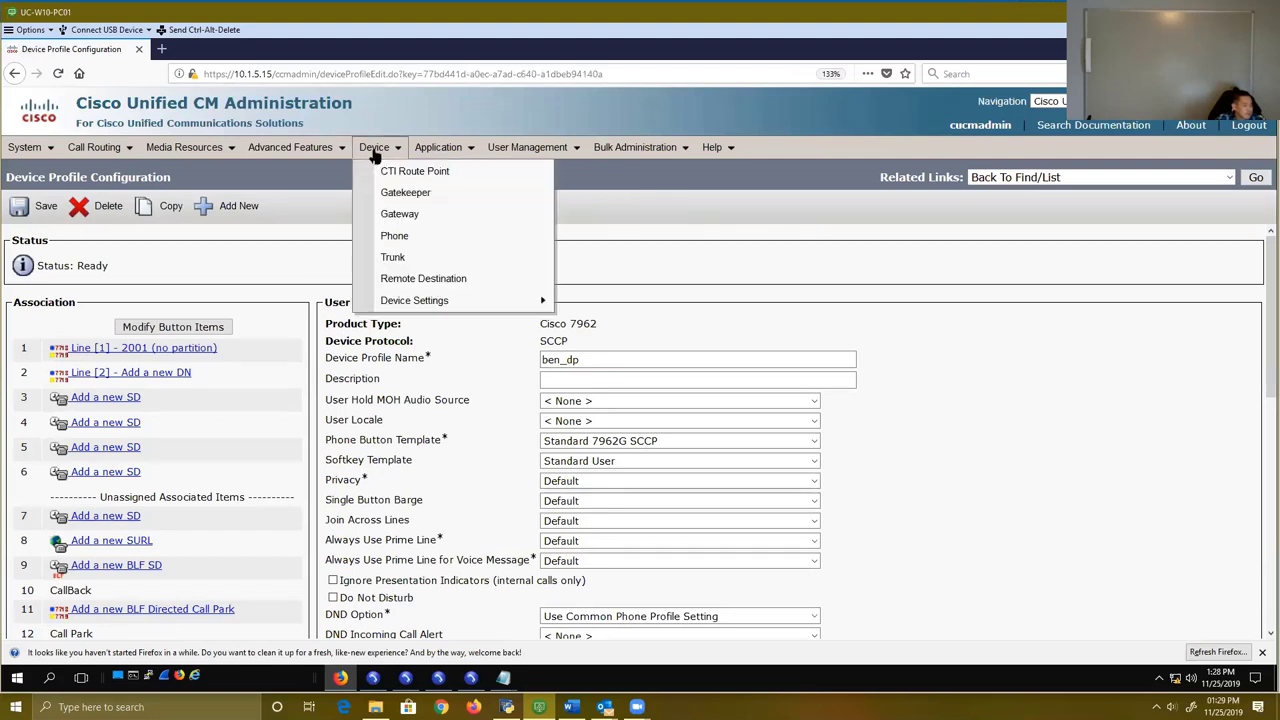
right_click(390, 245)
left_click(423, 171)
left_click(222, 50)
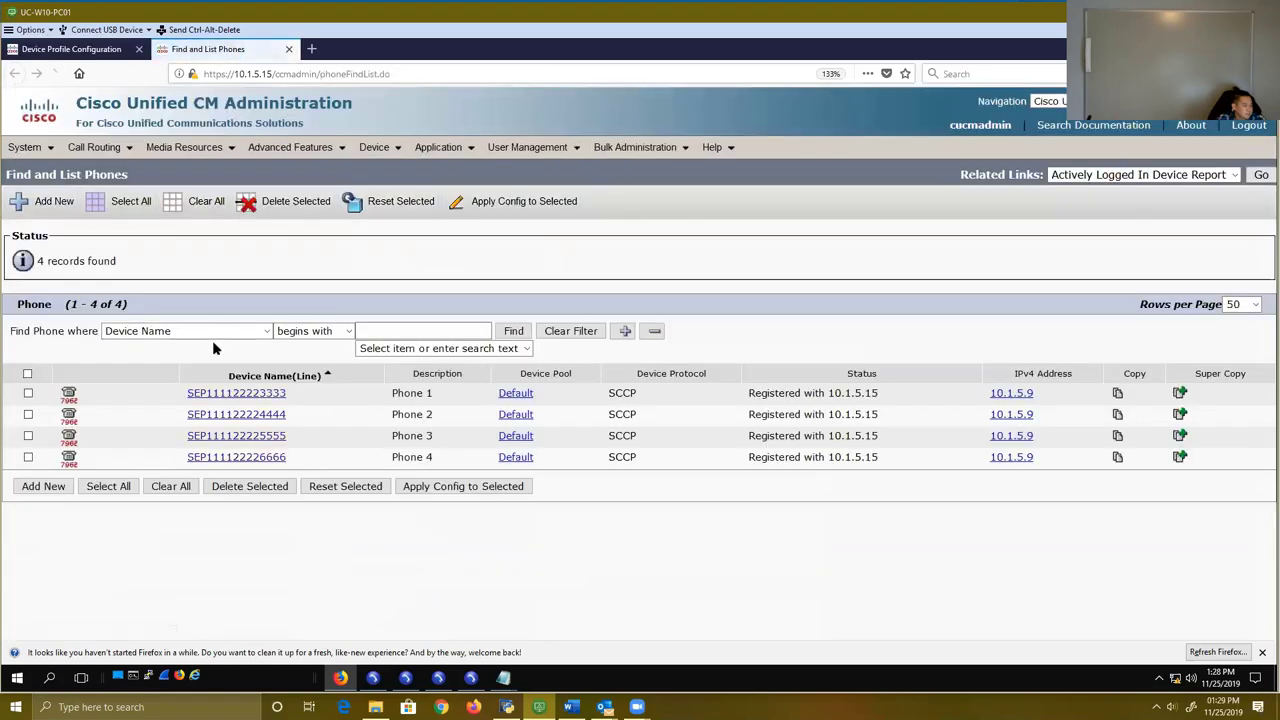
left_click(214, 340)
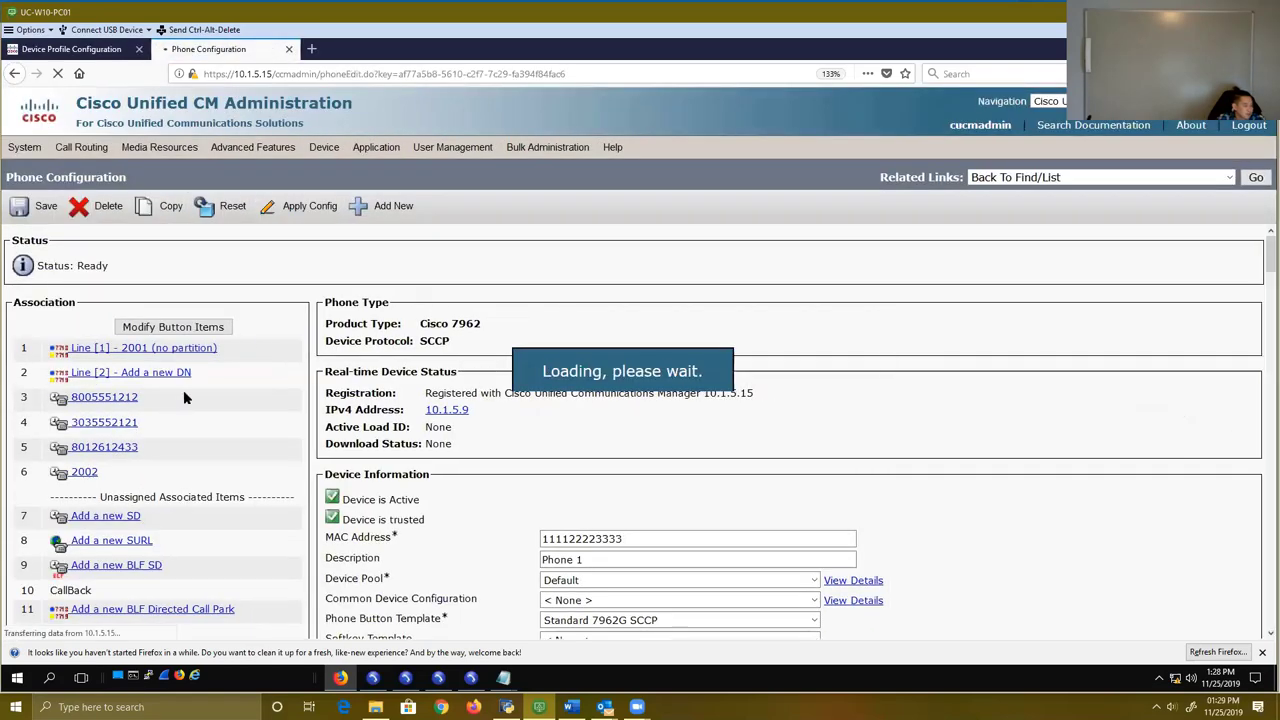
left_click_drag(52, 400, 181, 433)
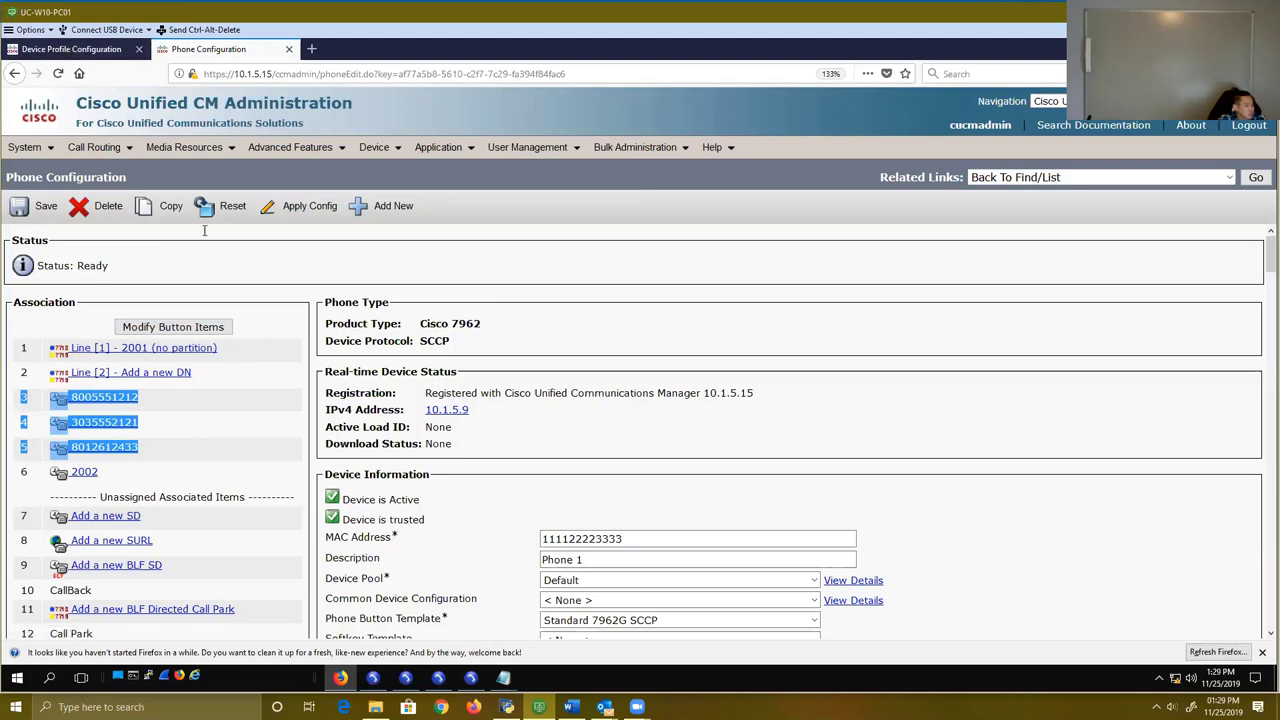
left_click_drag(425, 322, 484, 324)
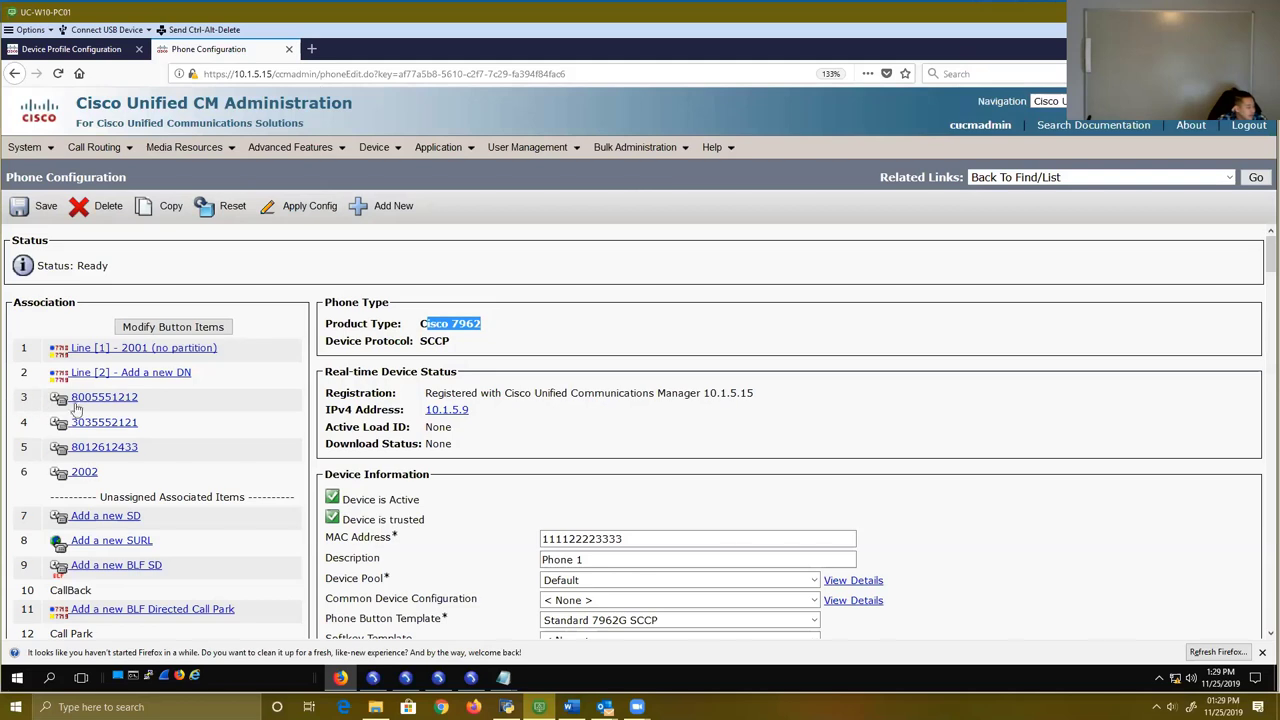
left_click(86, 50)
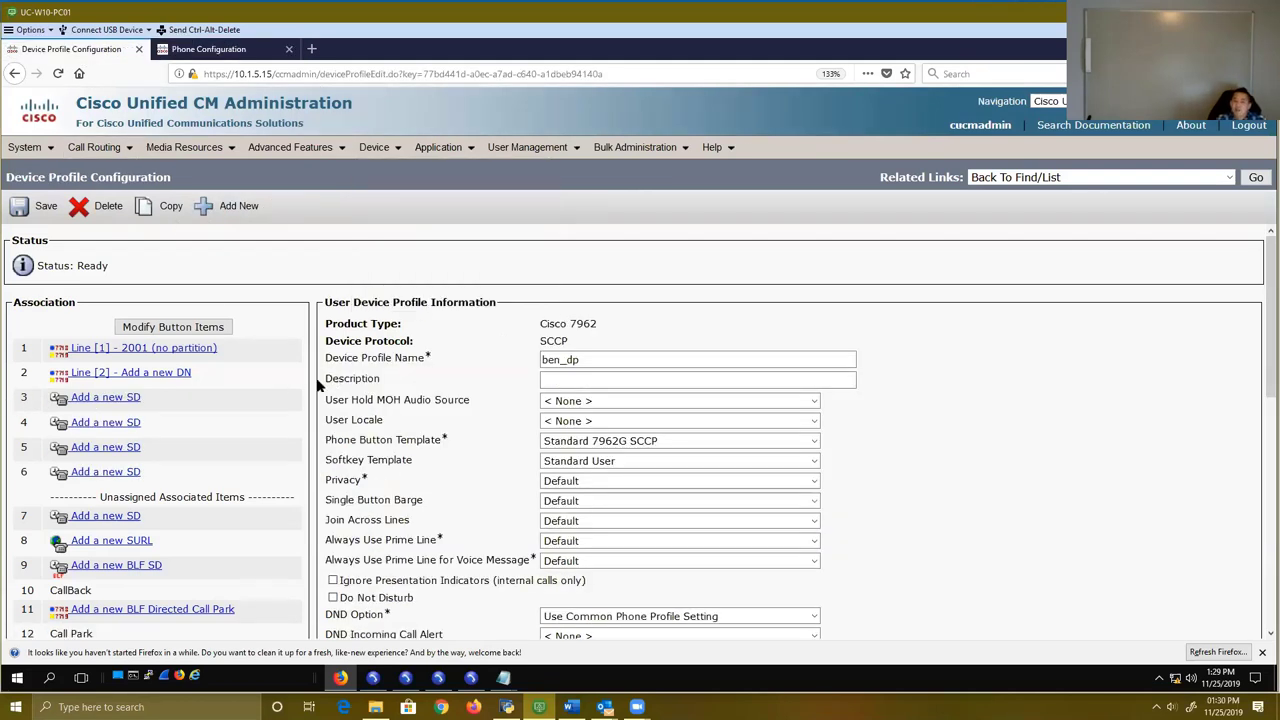
left_click(85, 398)
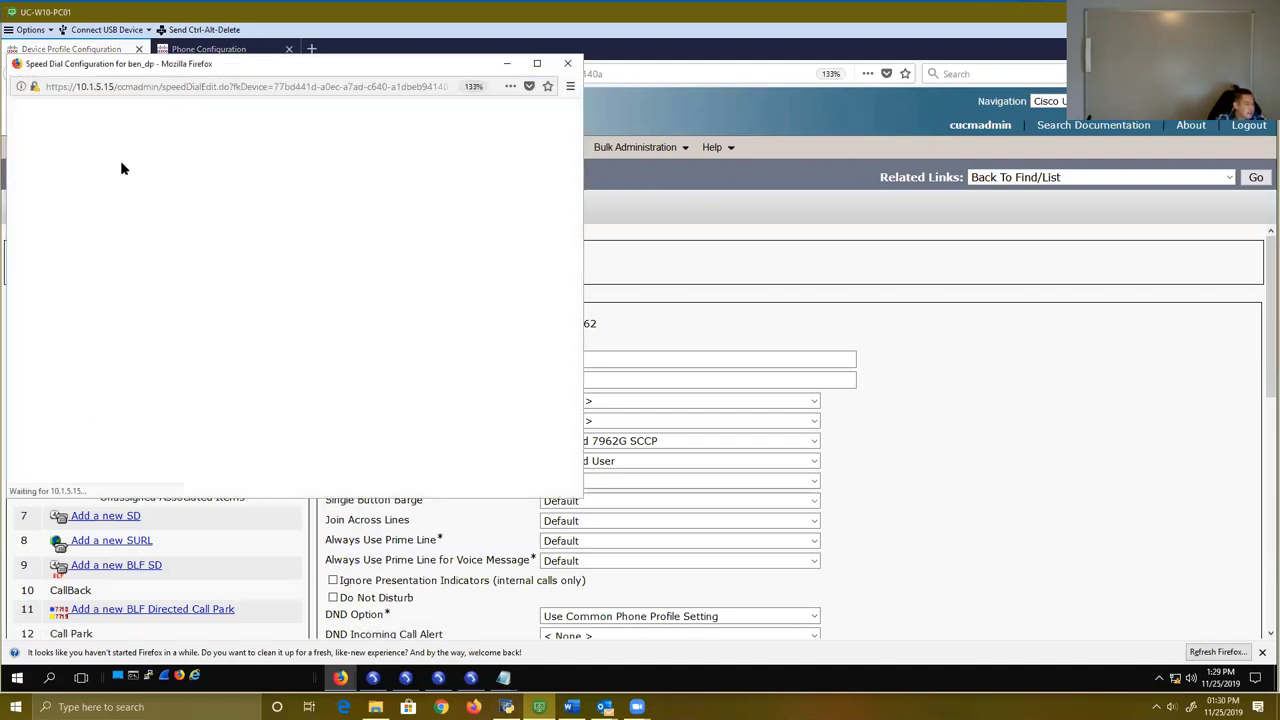
left_click(125, 273)
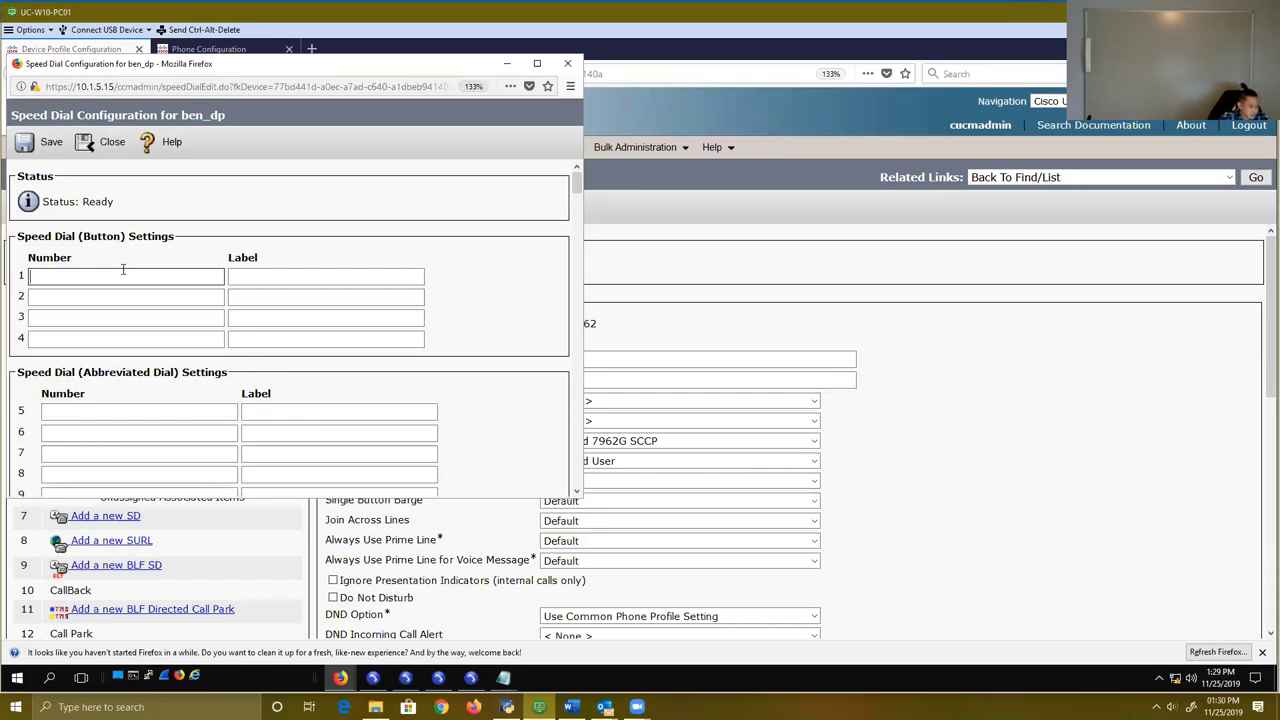
type("8005551212")
left_click(275, 278)
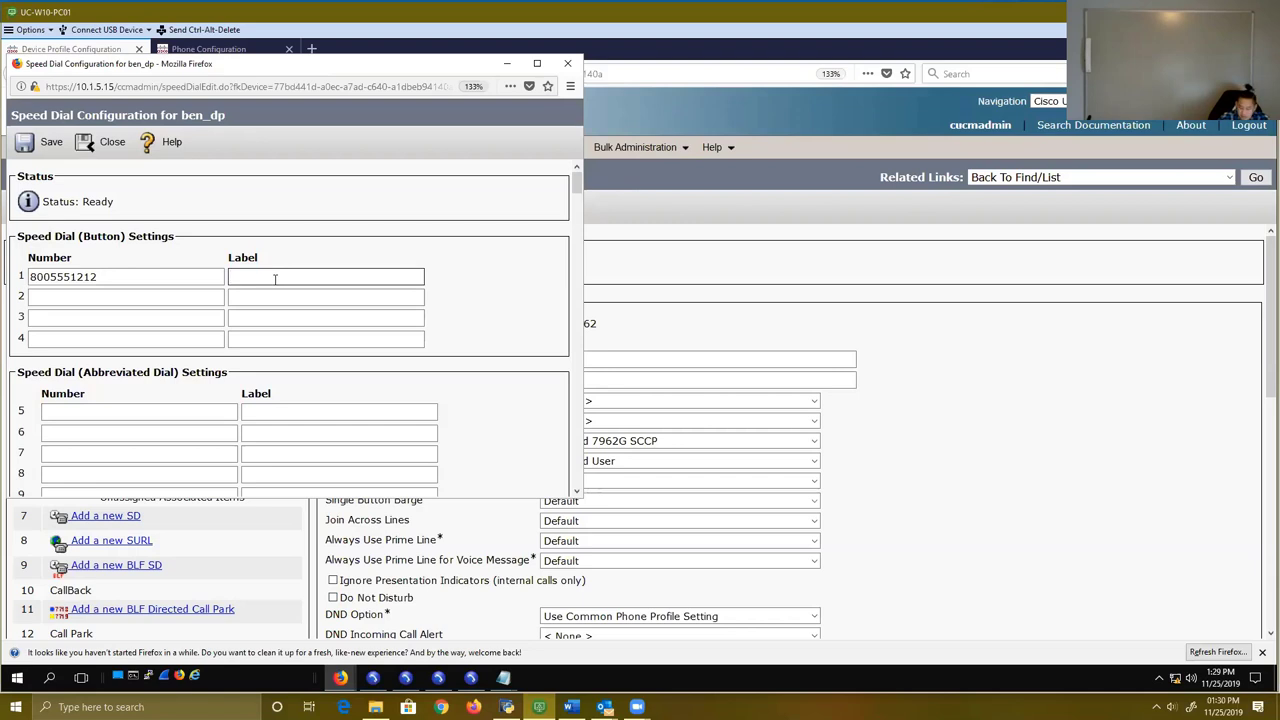
type("1-")
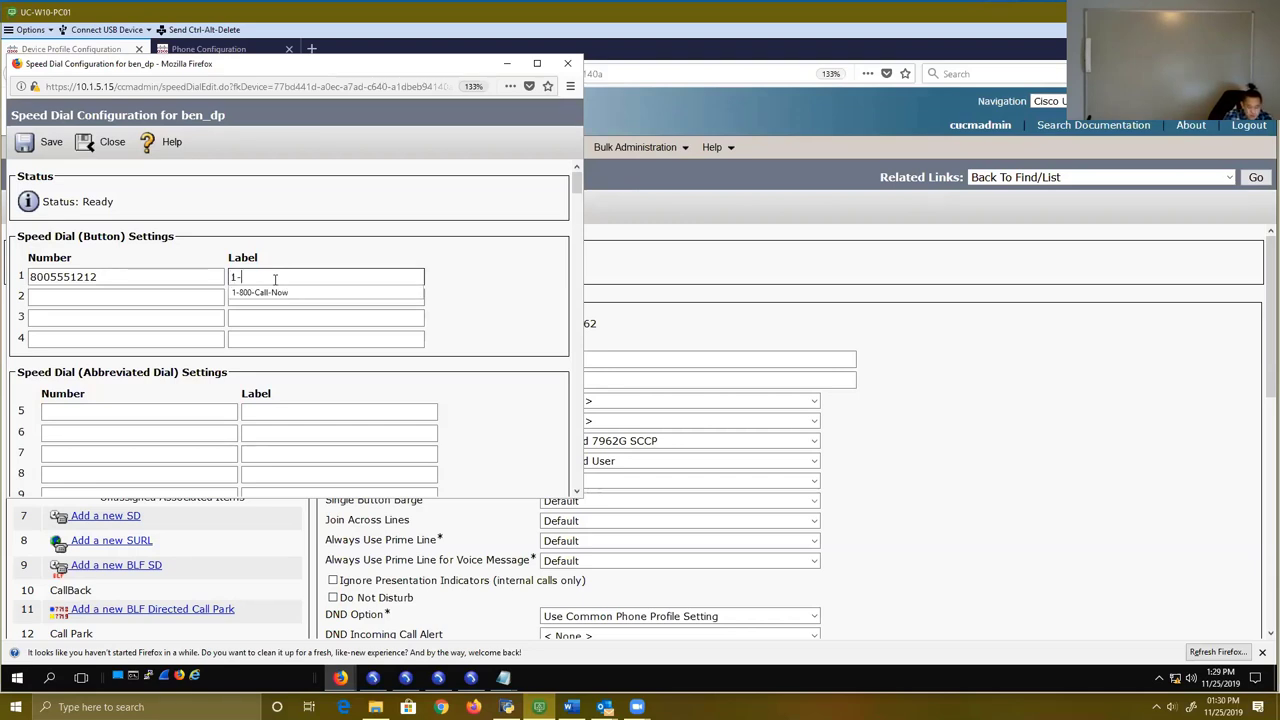
type("800")
key("Down")
key("Return")
left_click(67, 300)
type("8005552121")
left_click(273, 297)
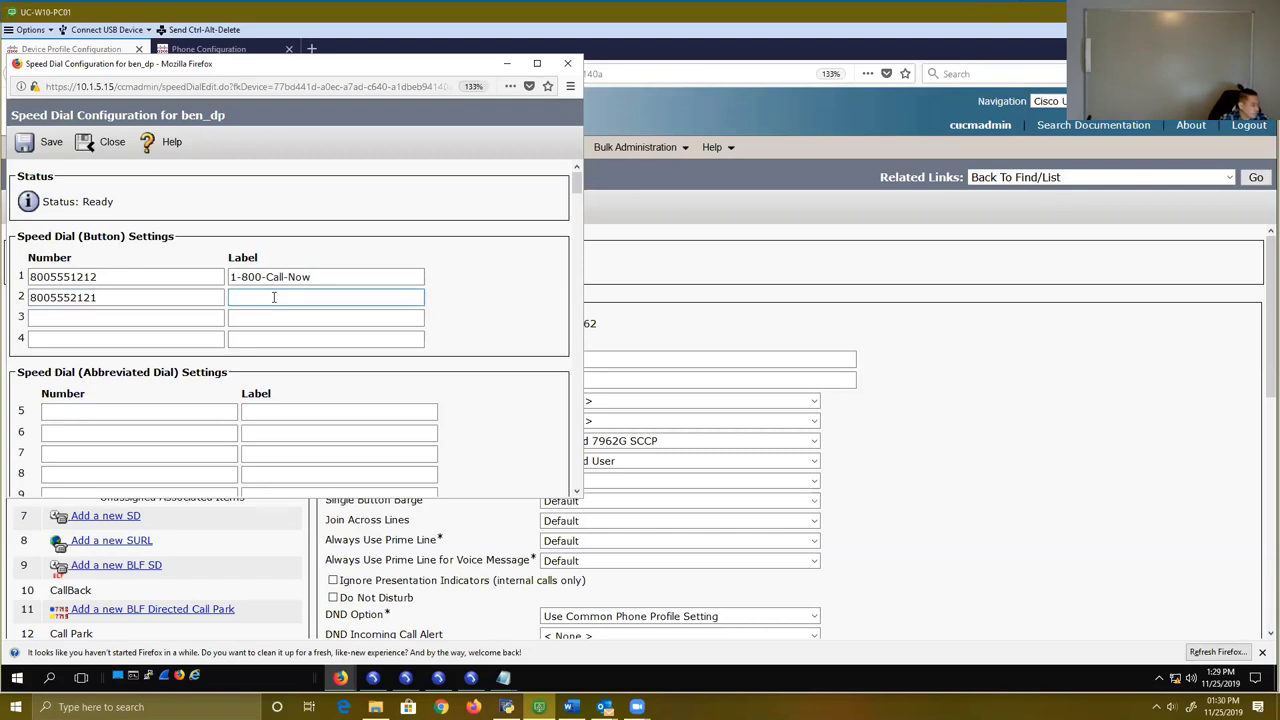
left_click(110, 319)
type("3035551212")
left_click(236, 319)
type("Home")
left_click(365, 217)
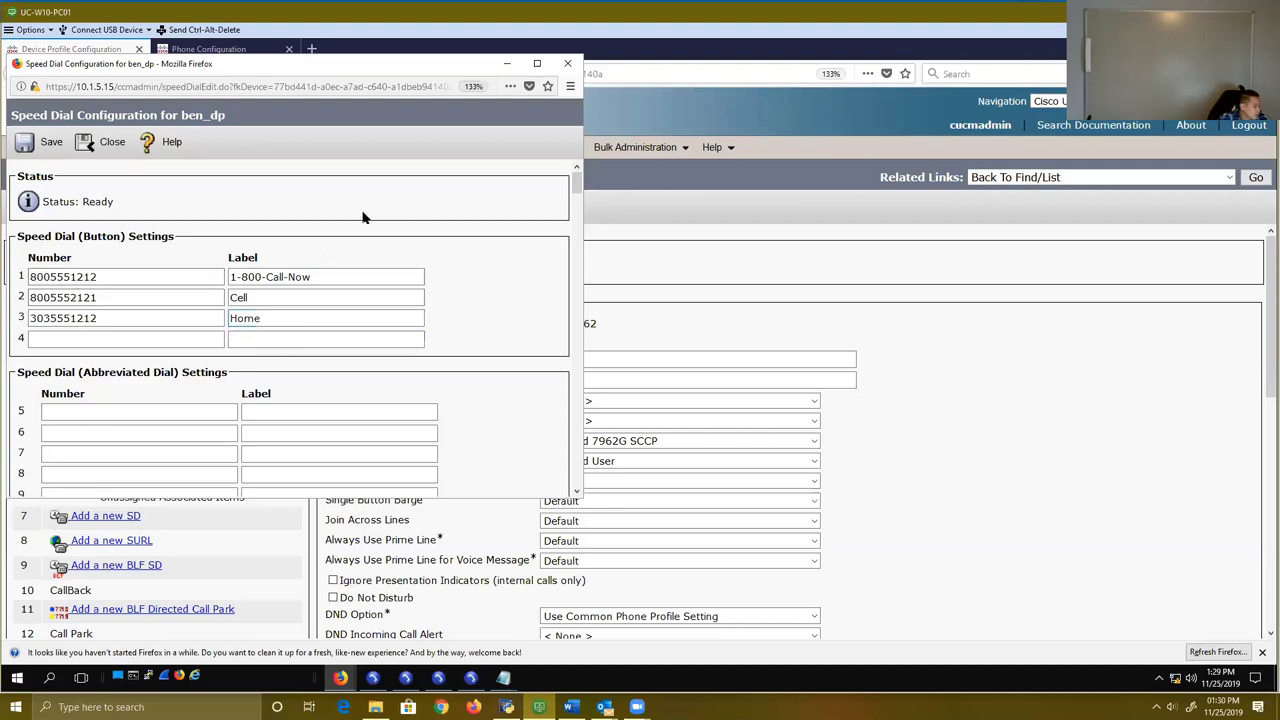
left_click(44, 145)
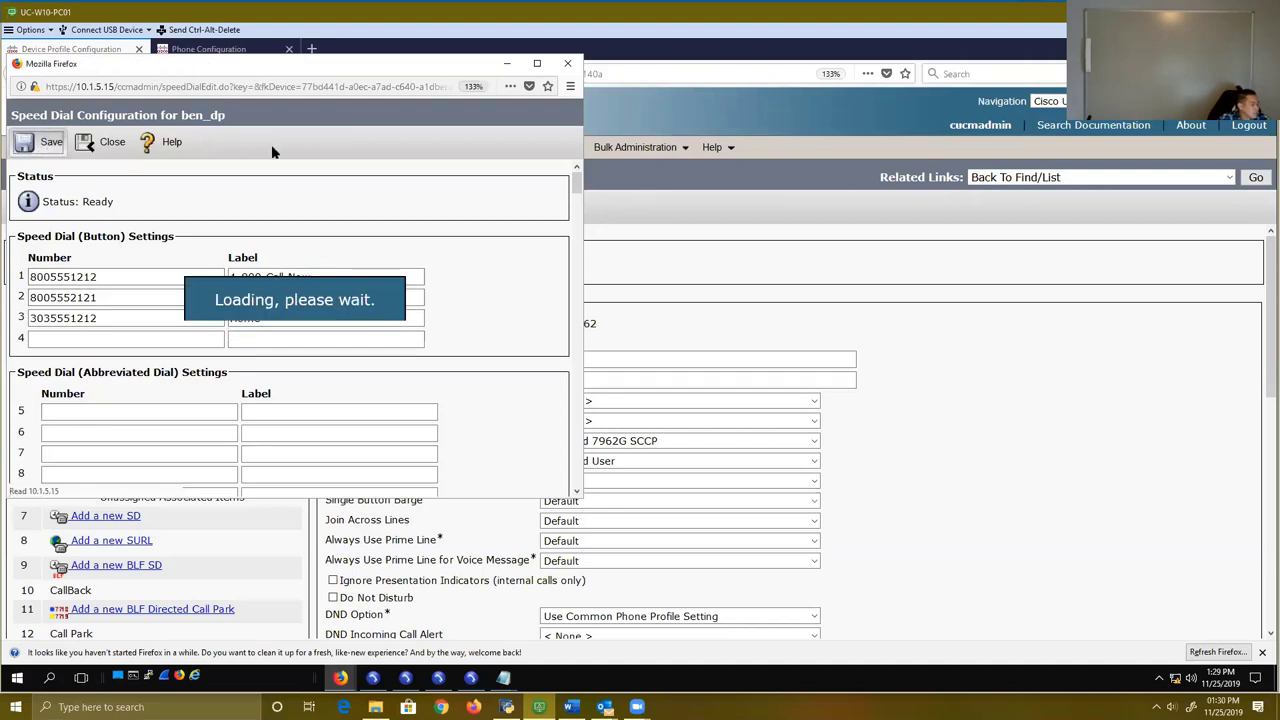
left_click(567, 63)
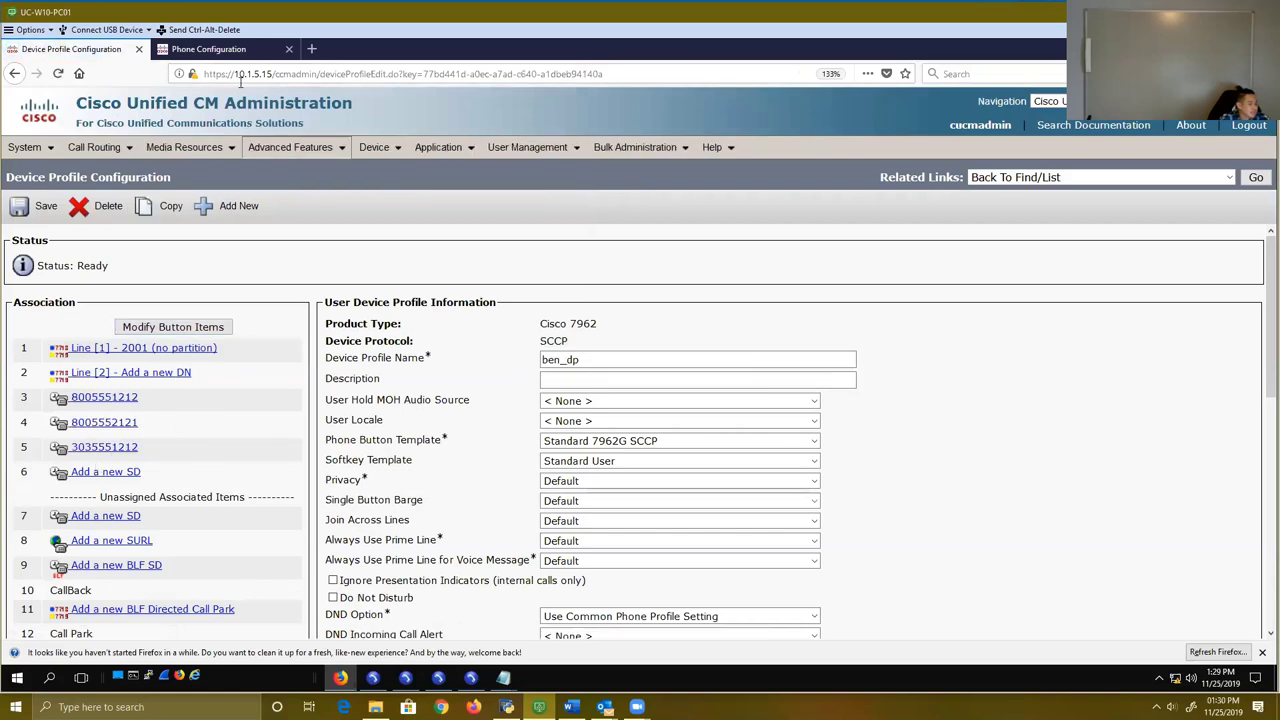
left_click(230, 52)
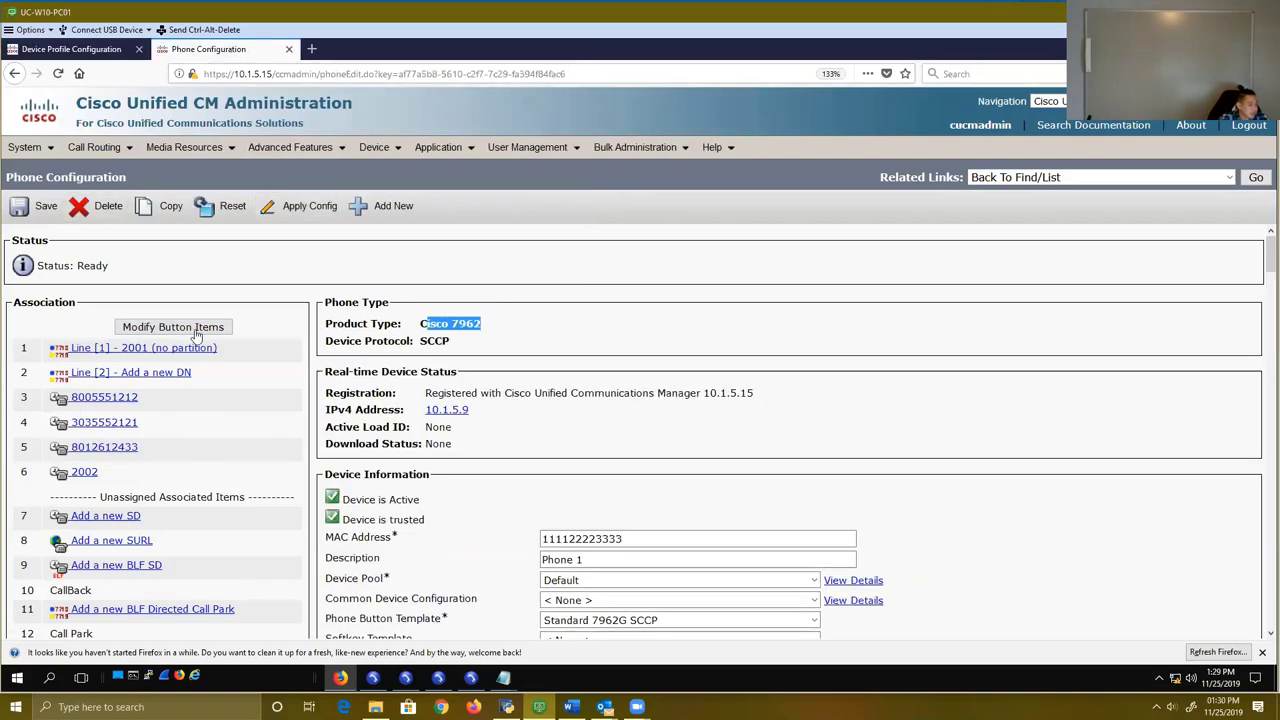
left_click(289, 49)
left_click(40, 206)
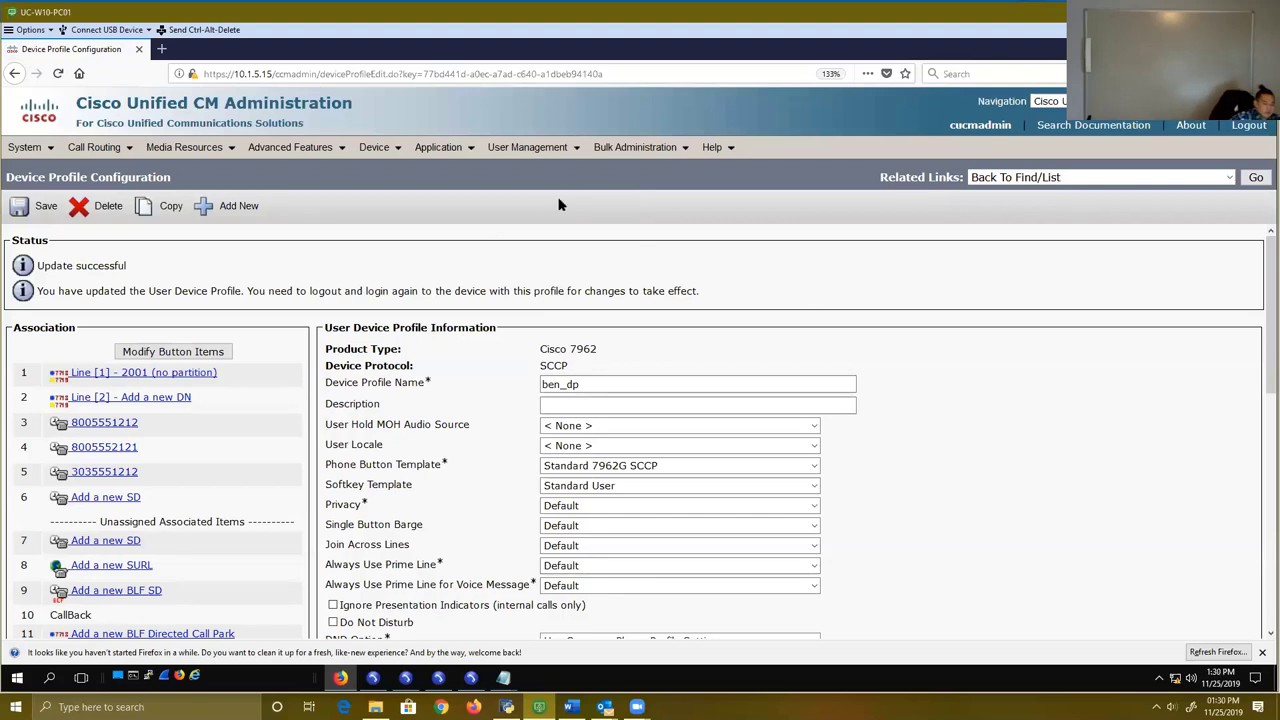
mouse_move(375, 150)
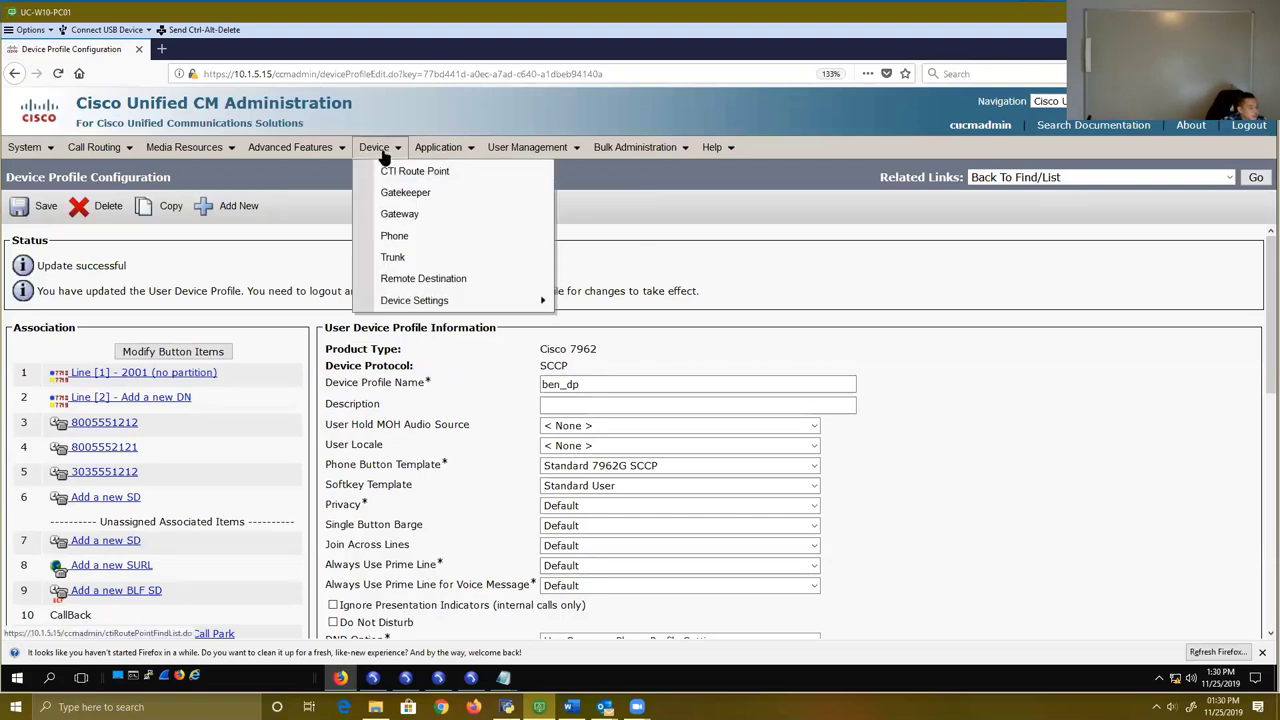
left_click(397, 238)
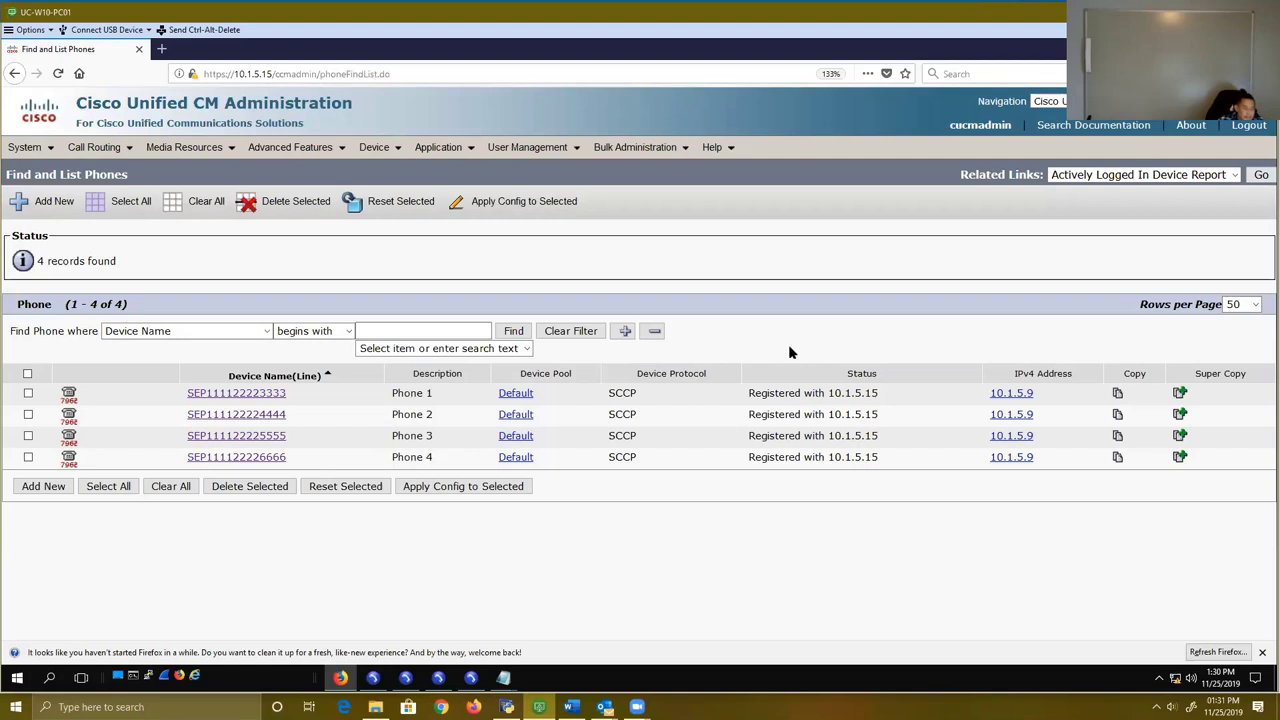
left_click_drag(188, 393, 288, 456)
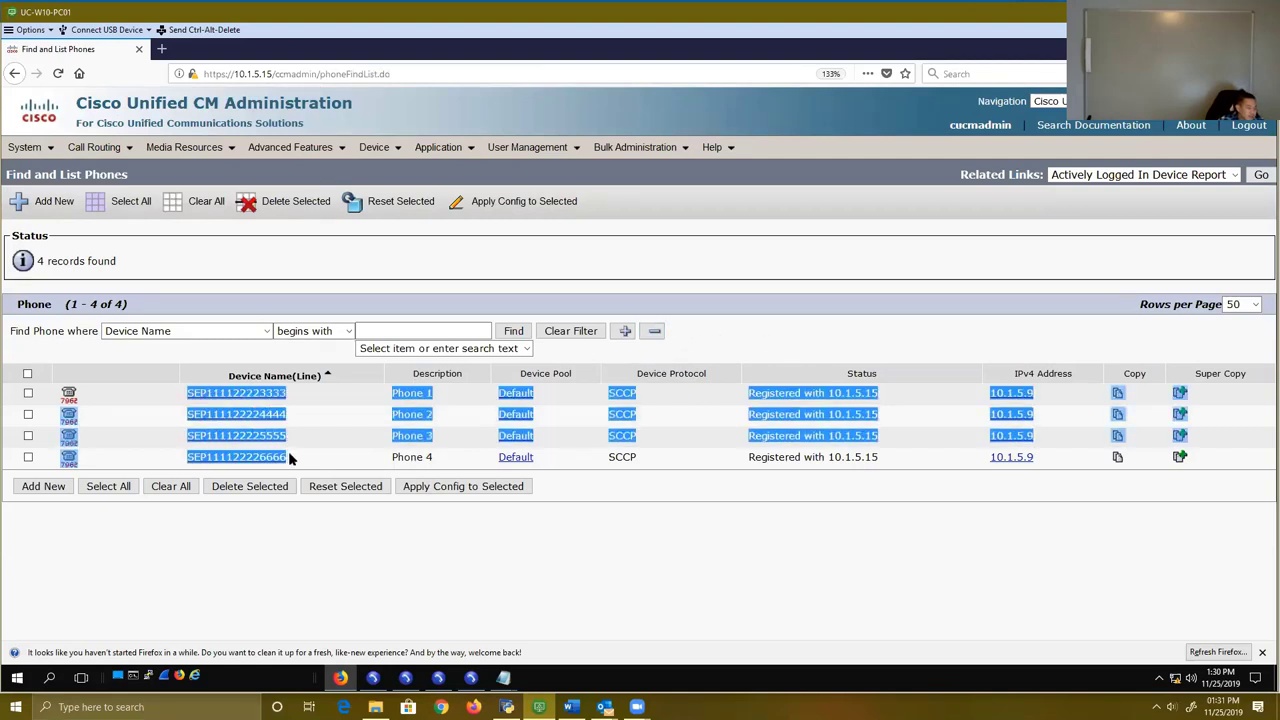
left_click(342, 400)
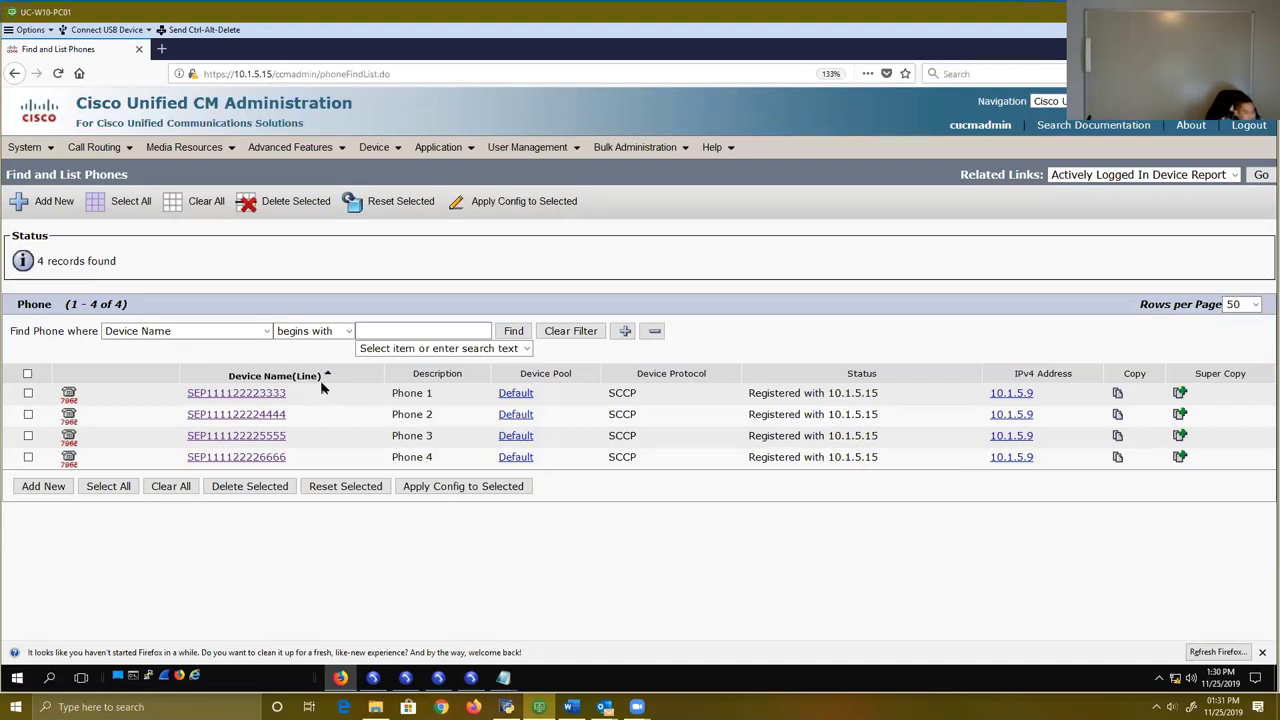
left_click(272, 396)
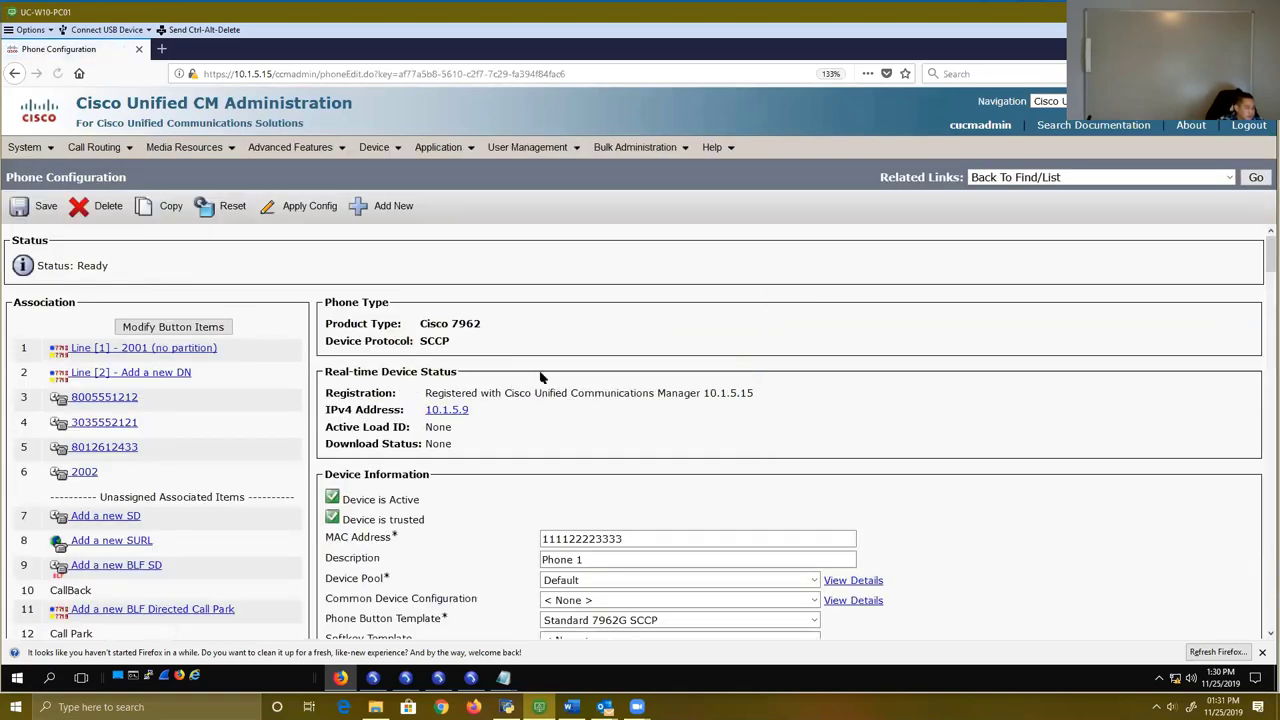
left_click(1138, 180)
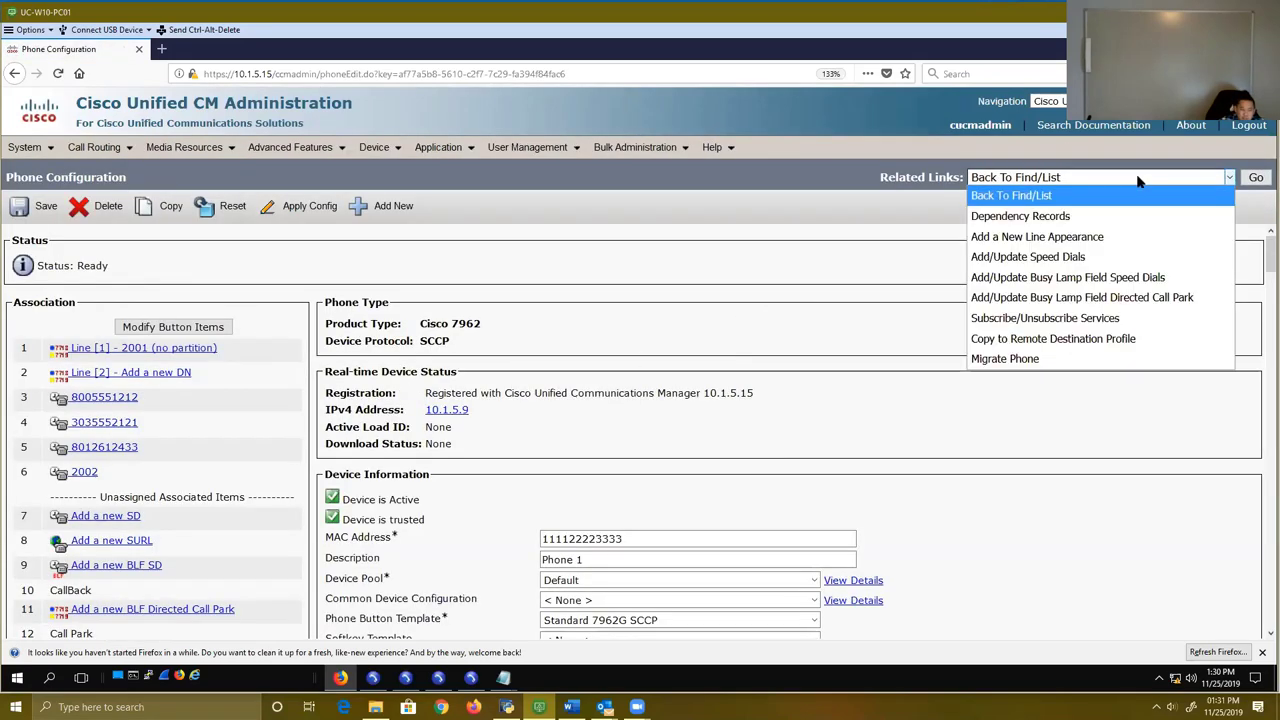
left_click(1037, 319)
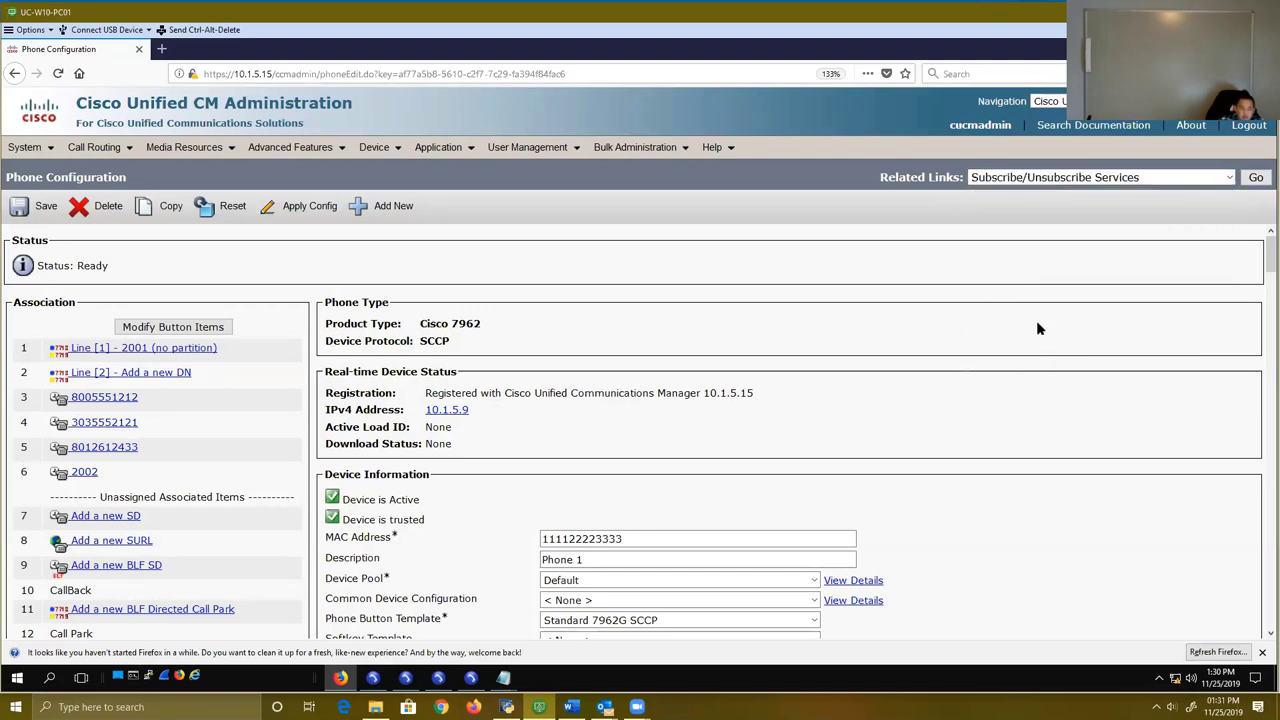
left_click(1256, 178)
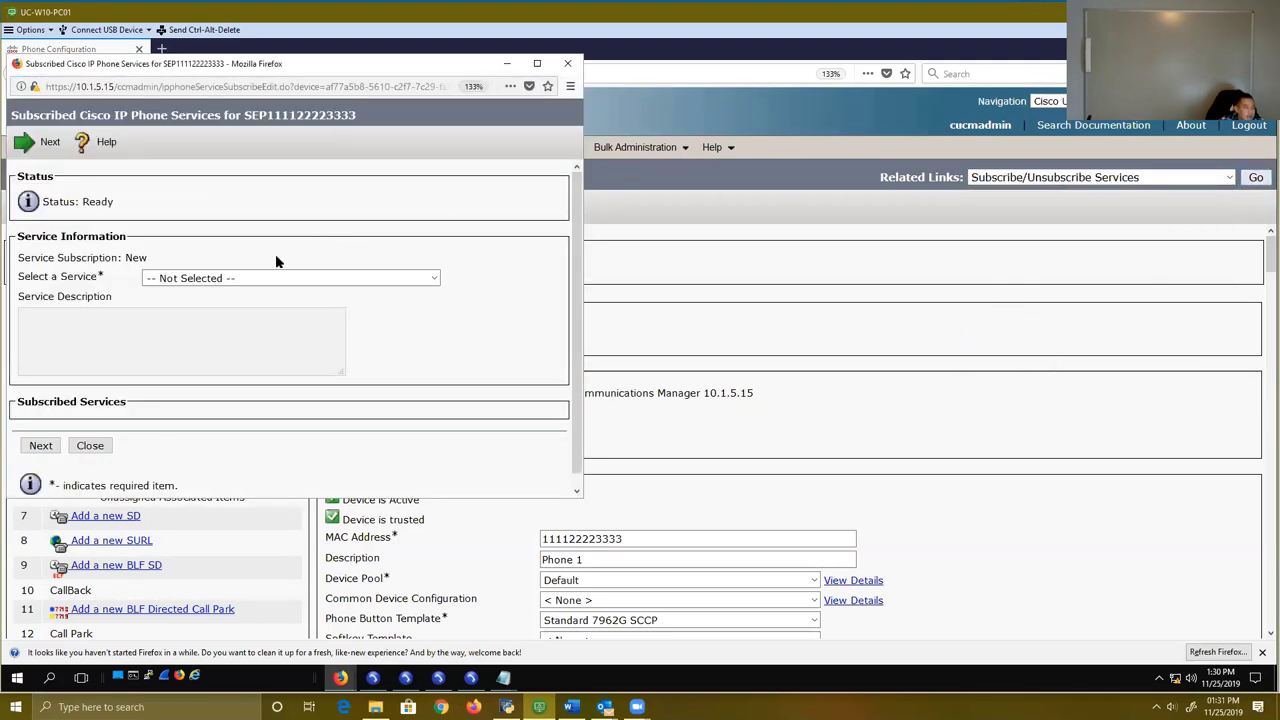
left_click(278, 280)
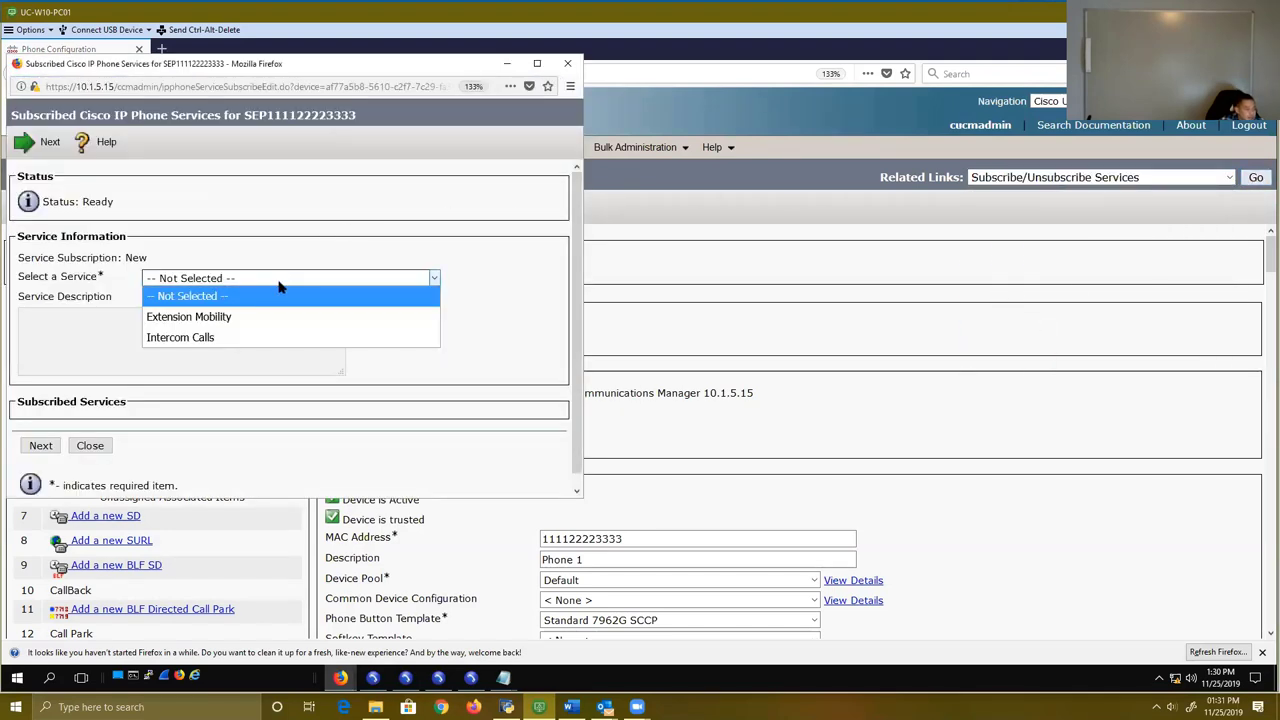
left_click(197, 318)
scroll(100, 410, "down", 1)
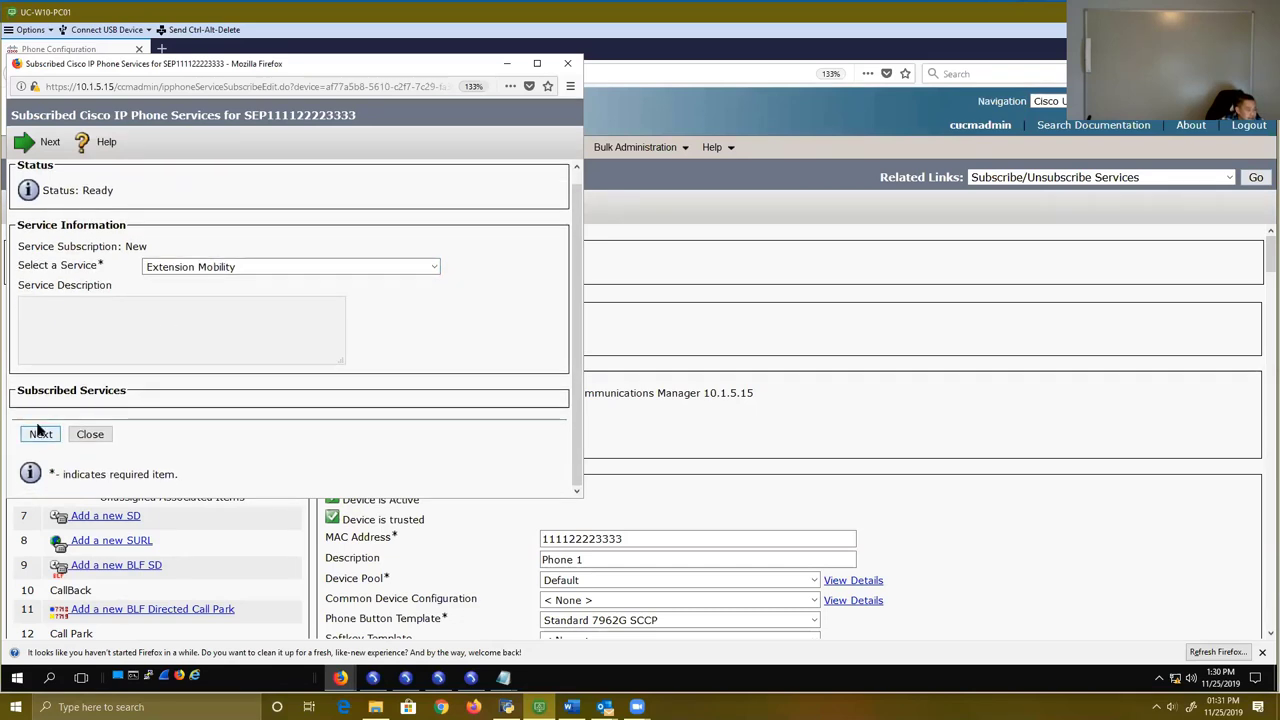
left_click(40, 434)
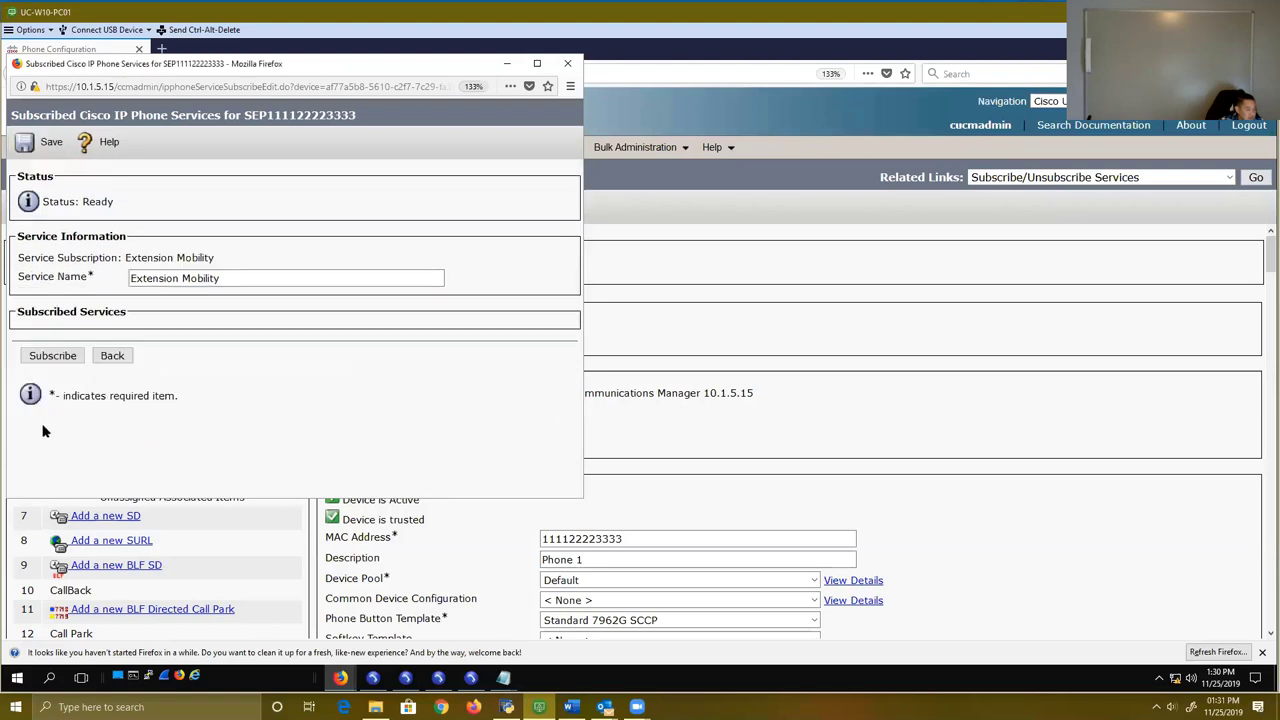
left_click(60, 357)
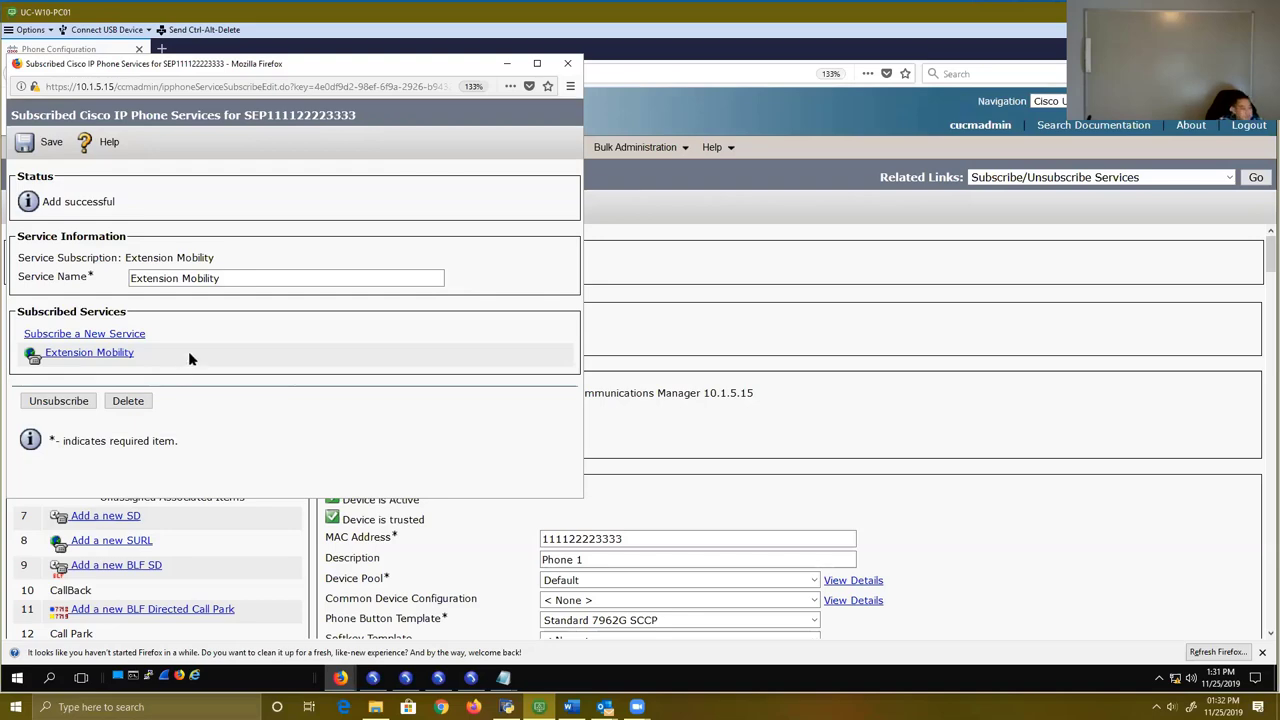
left_click(567, 64)
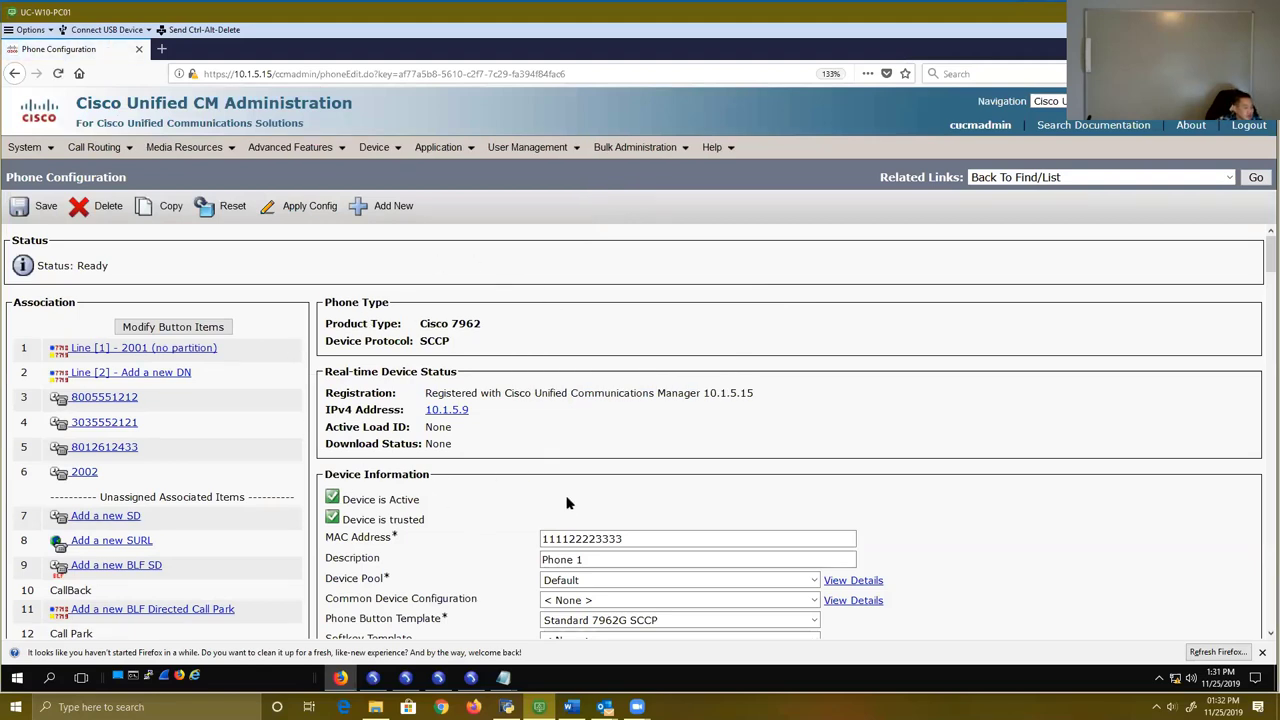
left_click(1257, 178)
left_click(240, 416)
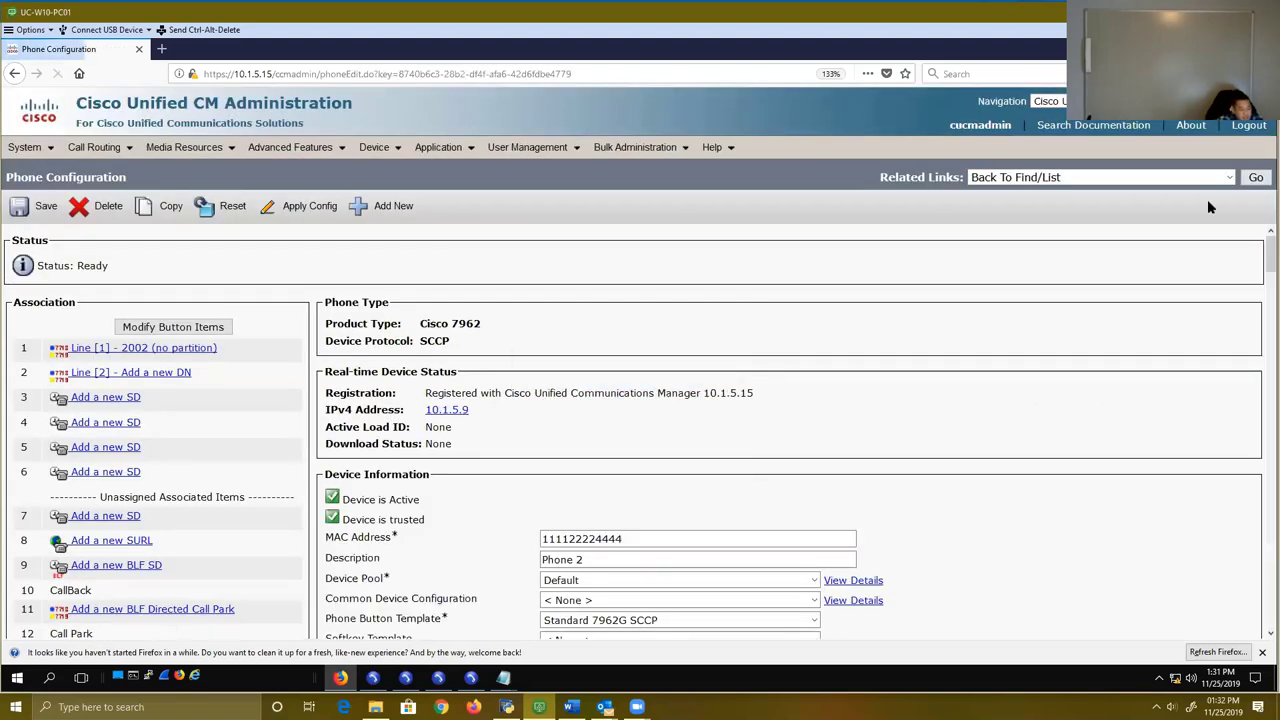
left_click(1226, 178)
left_click(1172, 314)
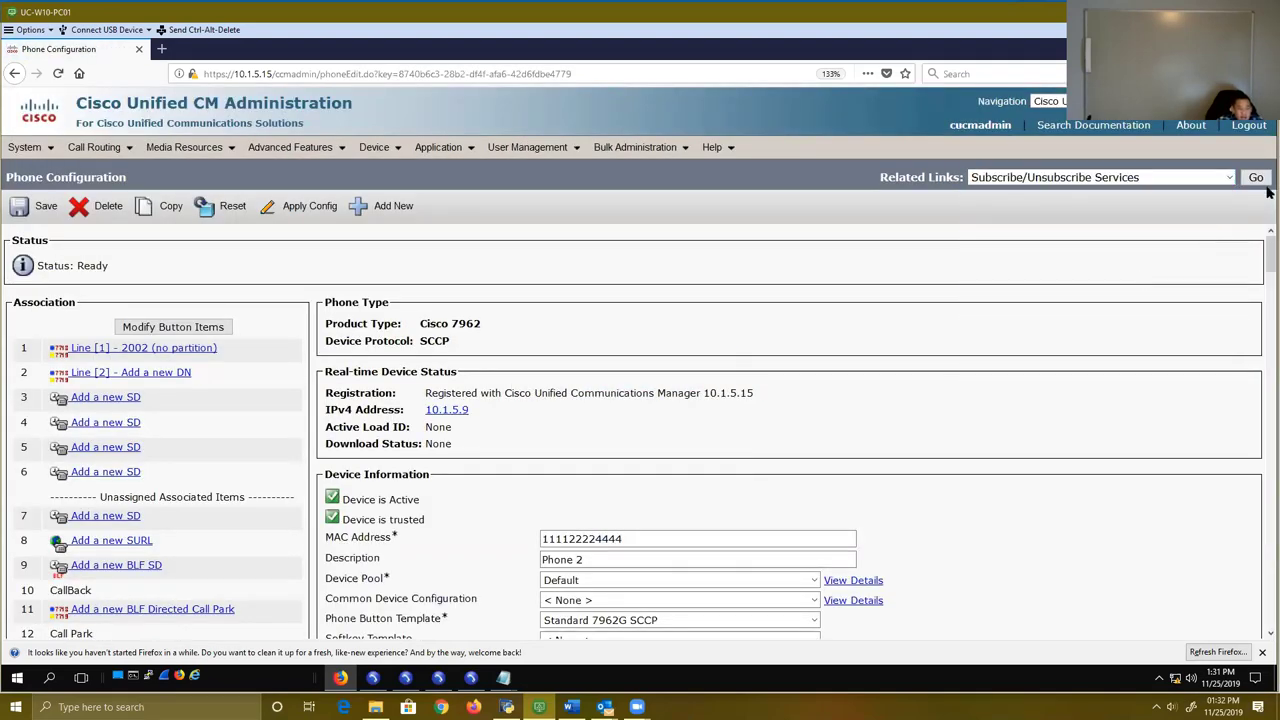
left_click(1257, 178)
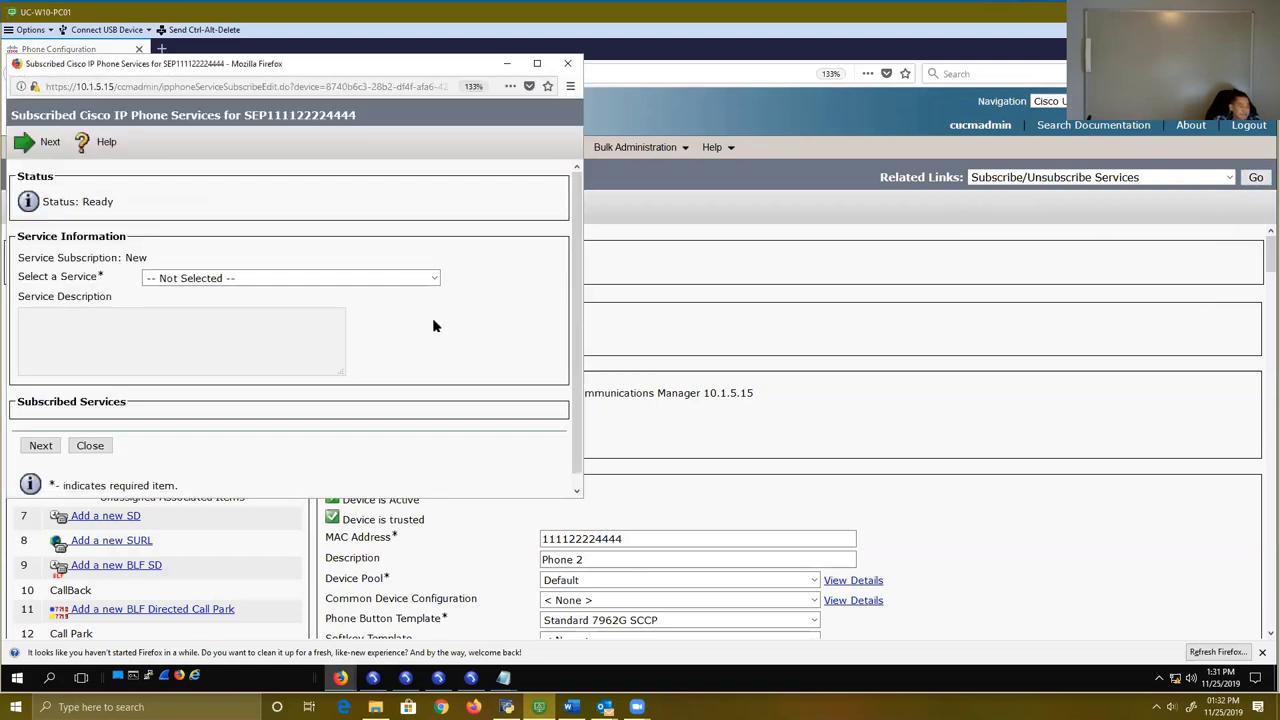
left_click(357, 279)
left_click(207, 317)
left_click(40, 445)
left_click(55, 356)
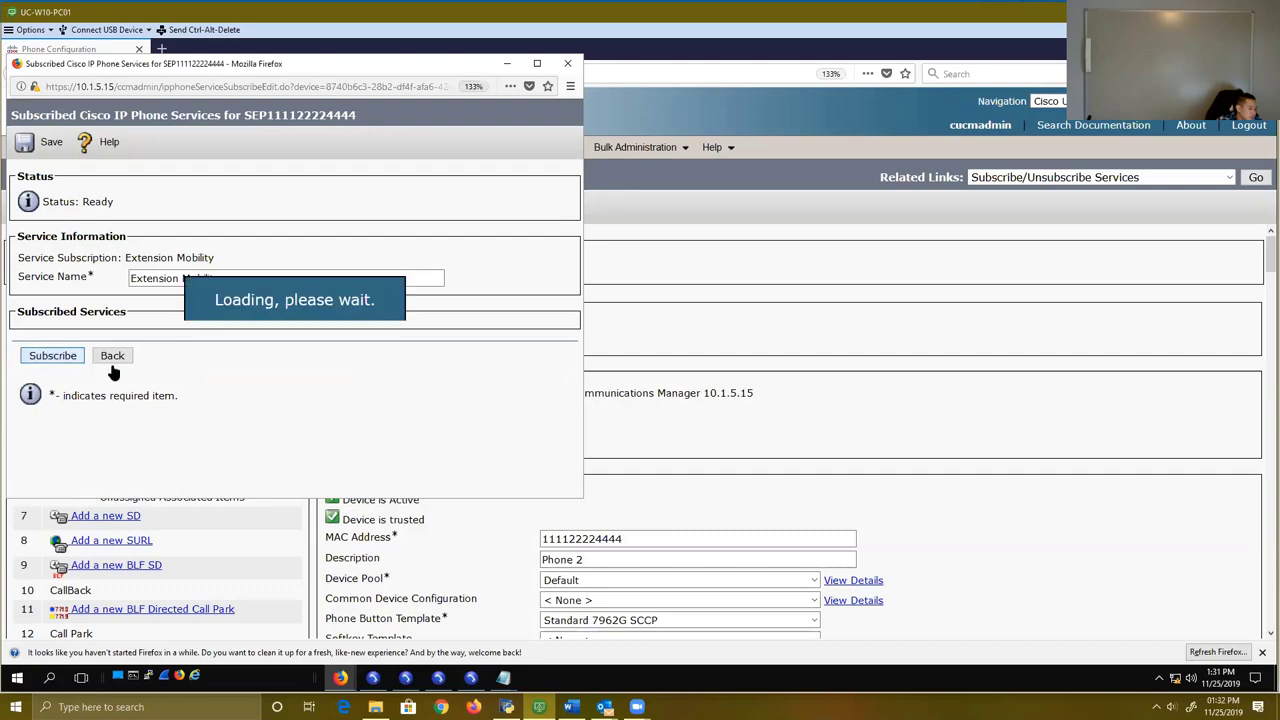
left_click(567, 63)
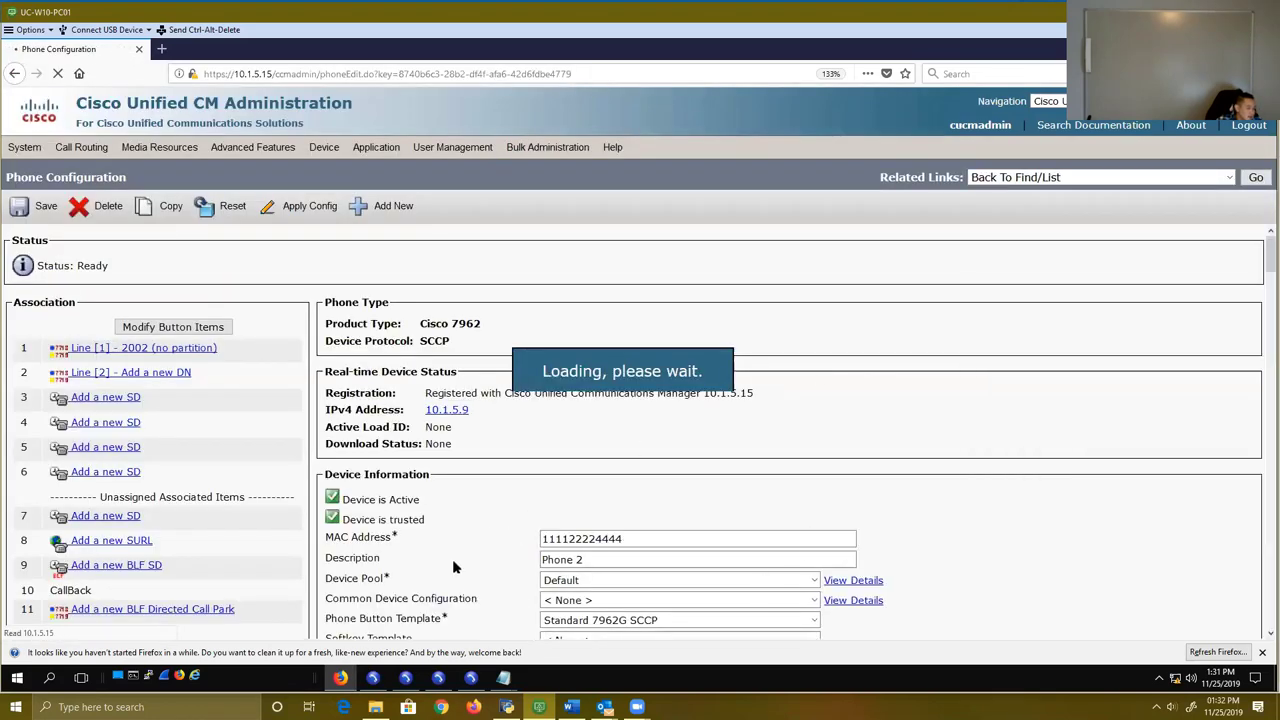
Bring up and arrange both softphones, and confirm softphone 2's services list offers Extension Mobility
left_click(373, 678)
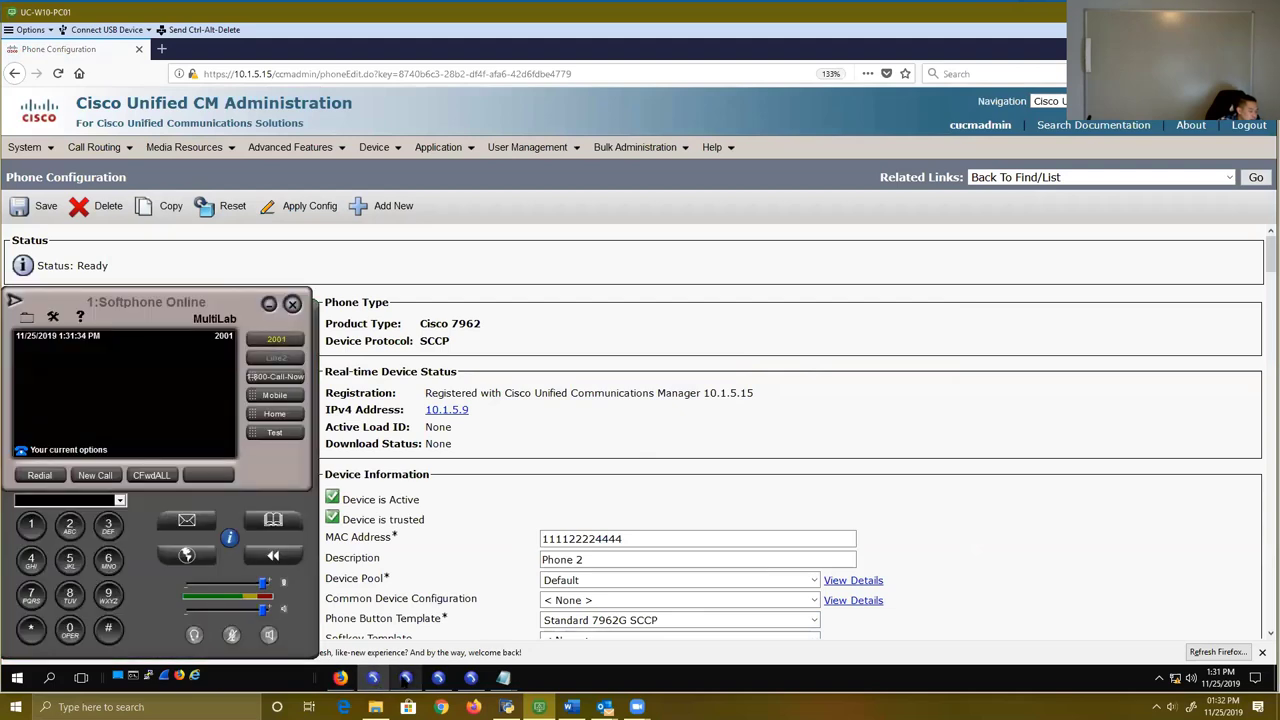
left_click(405, 678)
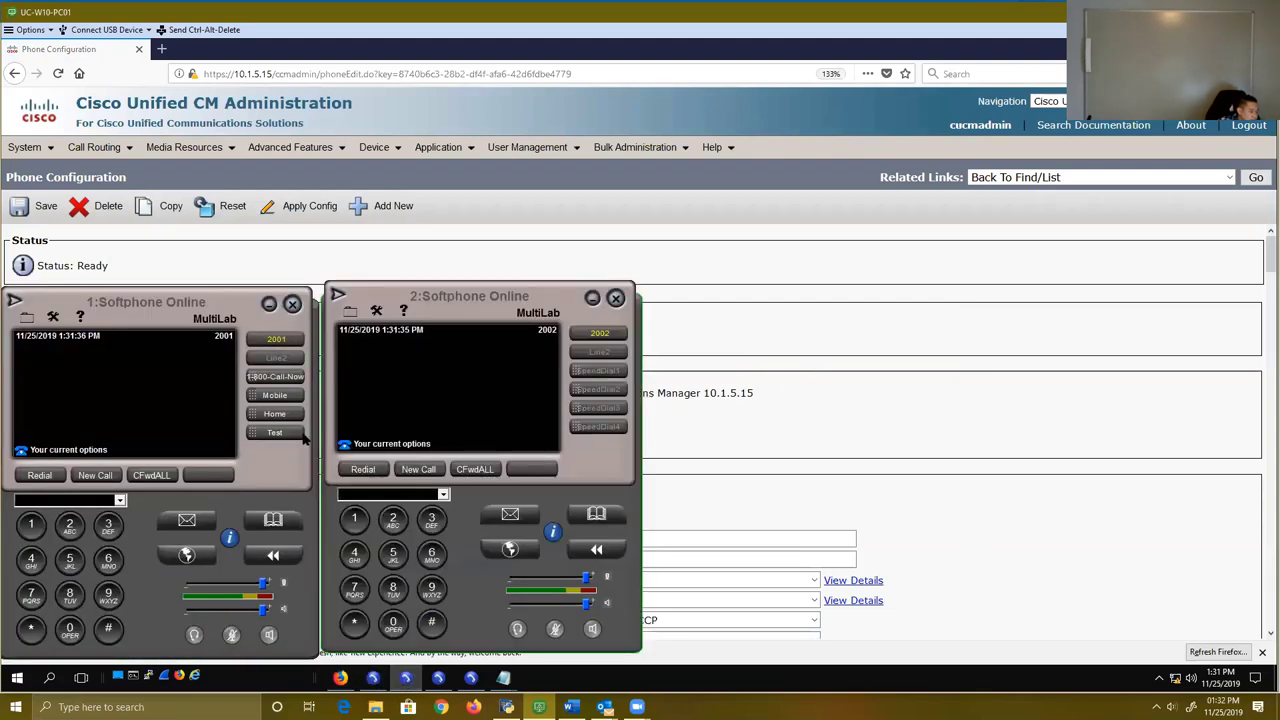
left_click_drag(218, 302, 226, 257)
left_click_drag(481, 302, 511, 245)
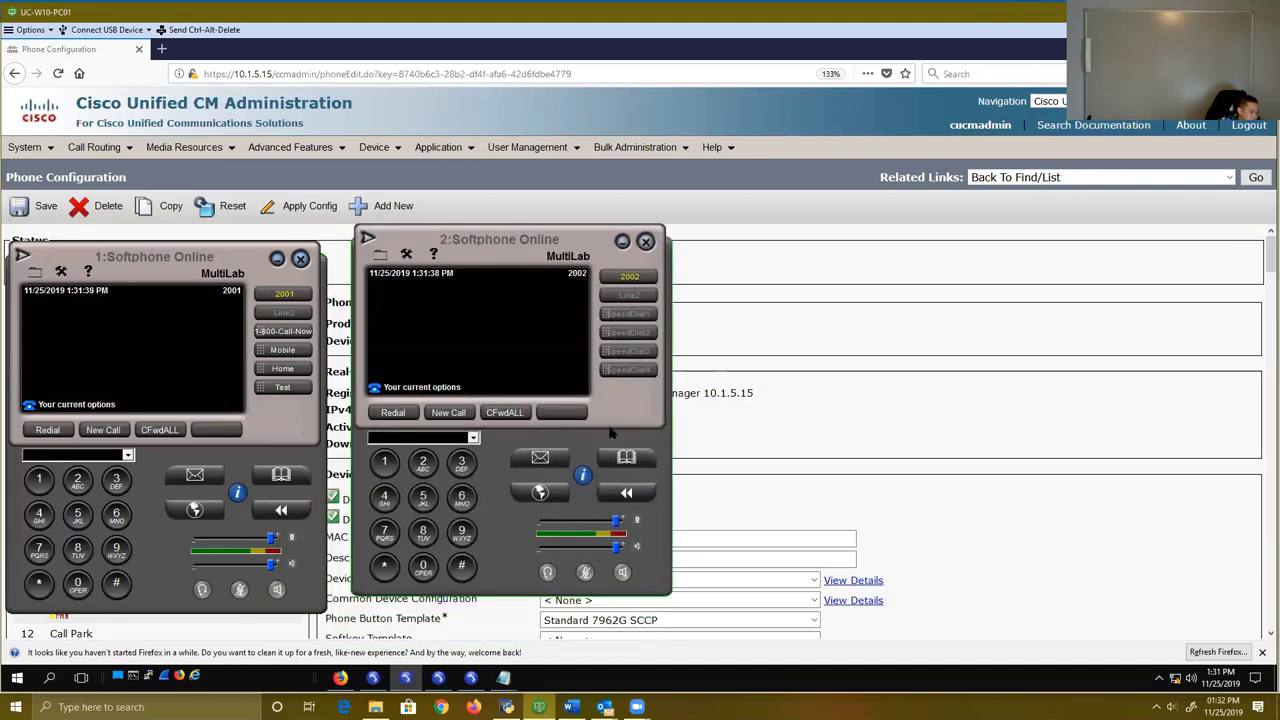
left_click(552, 493)
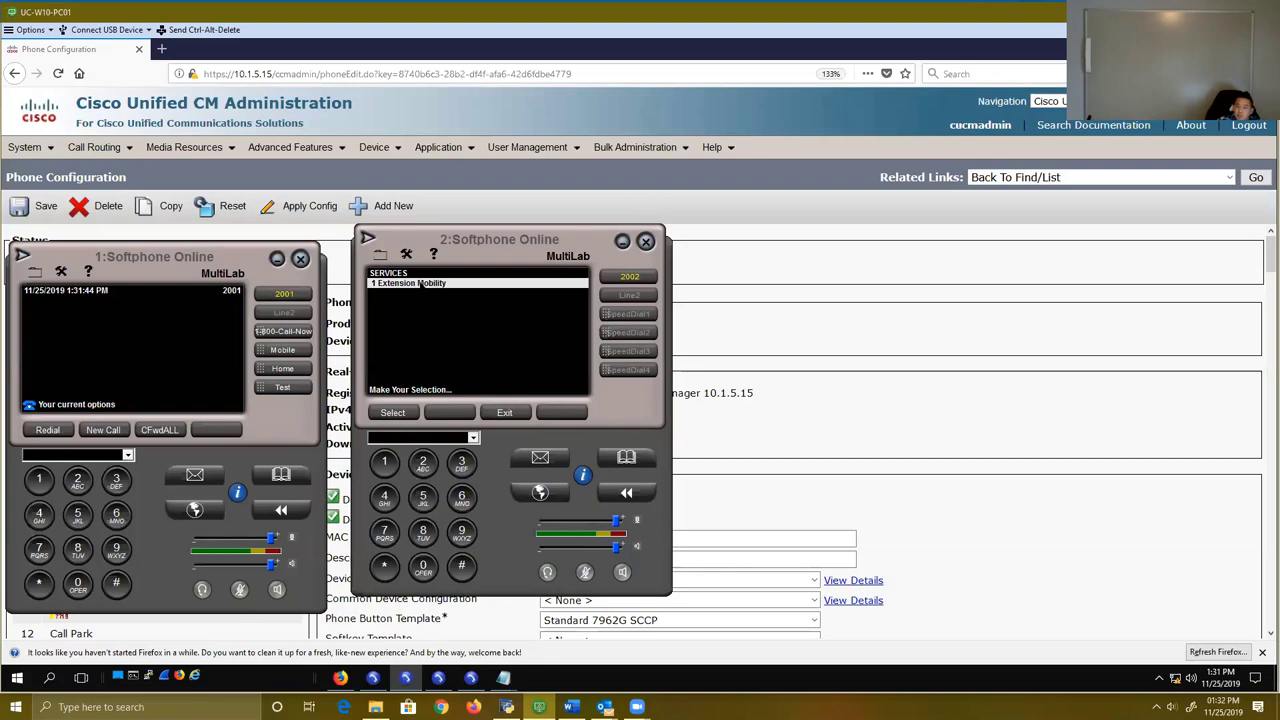
left_click(876, 264)
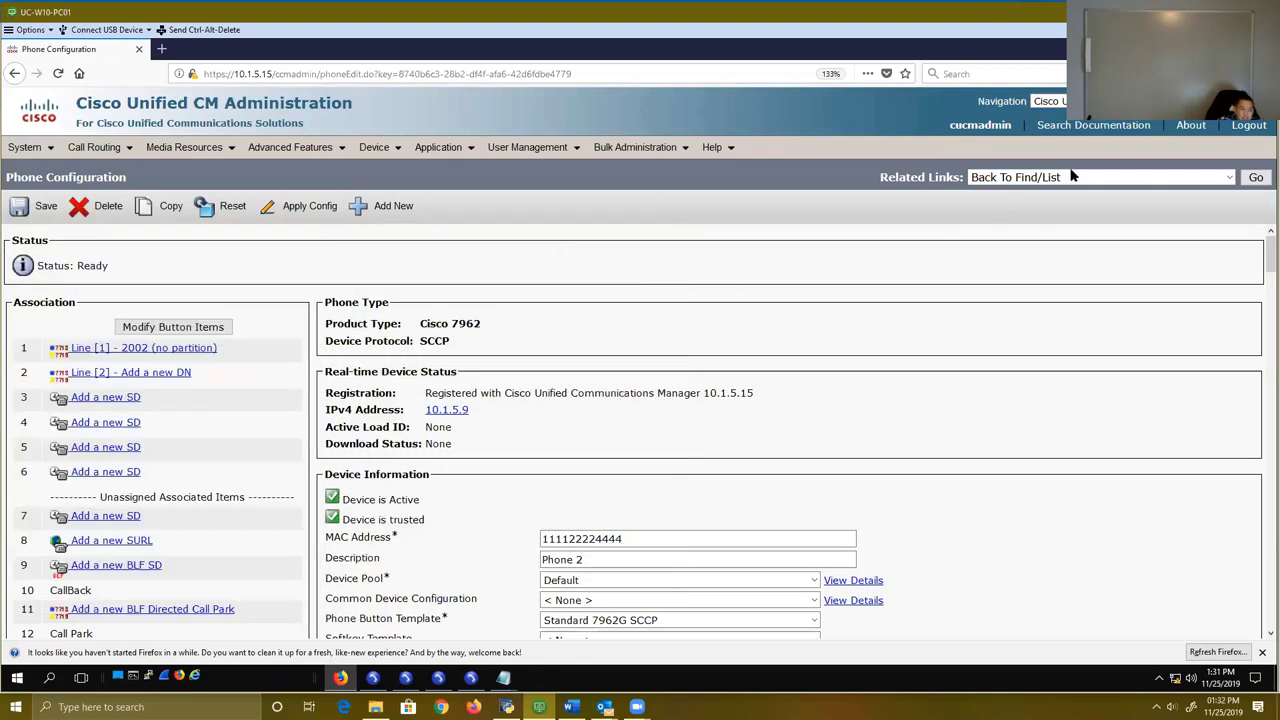
left_click(1100, 177)
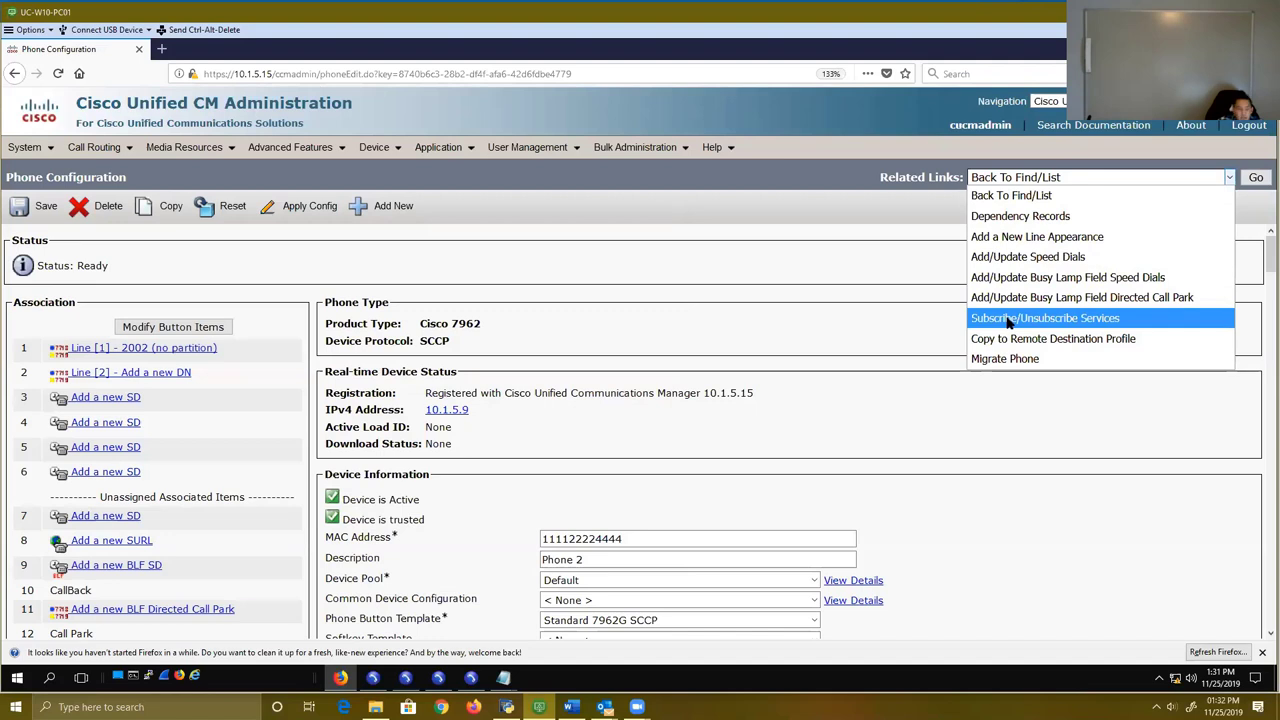
left_click(911, 314)
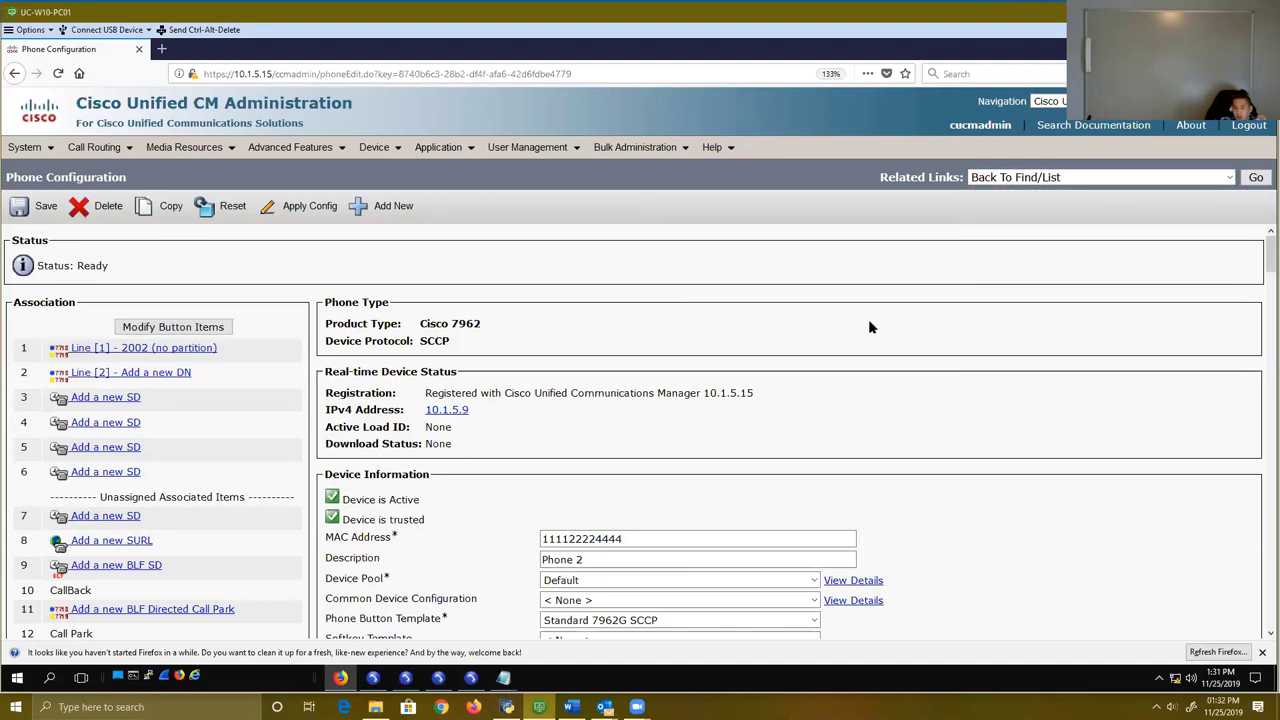
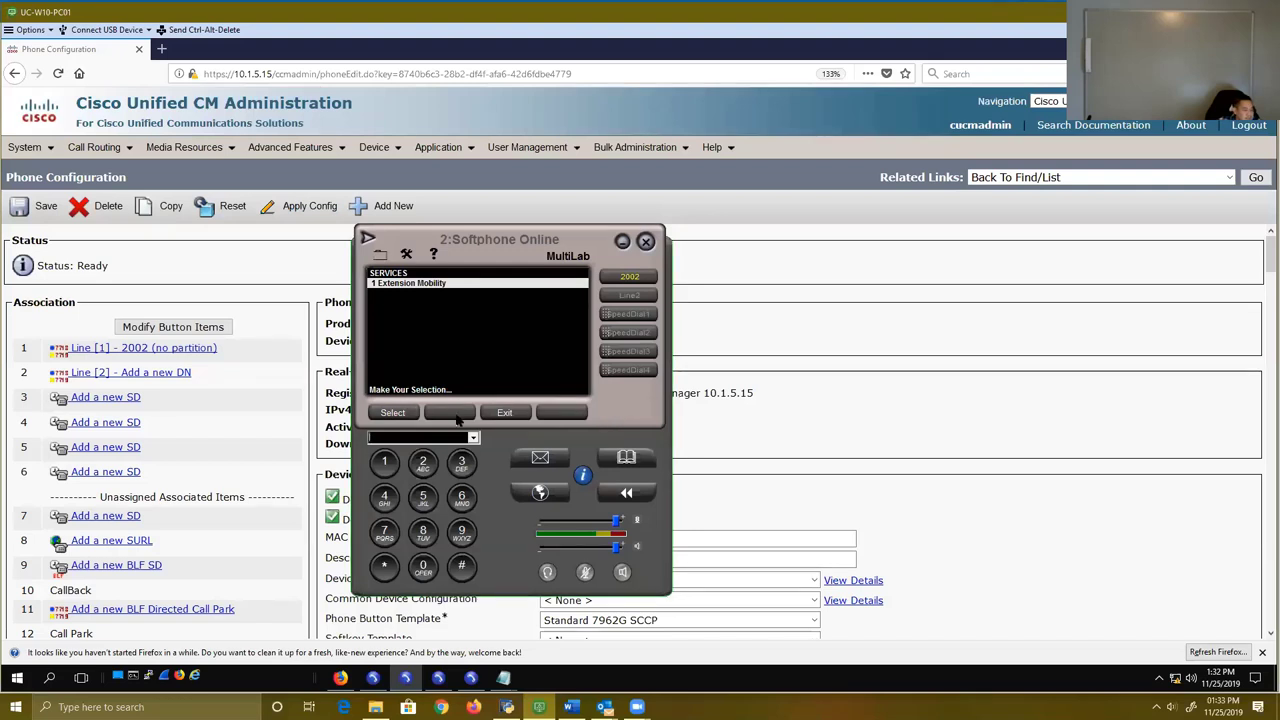
Try an Extension Mobility login on the softphone with the user ID and PIN, retrying after the rejection
left_click(393, 413)
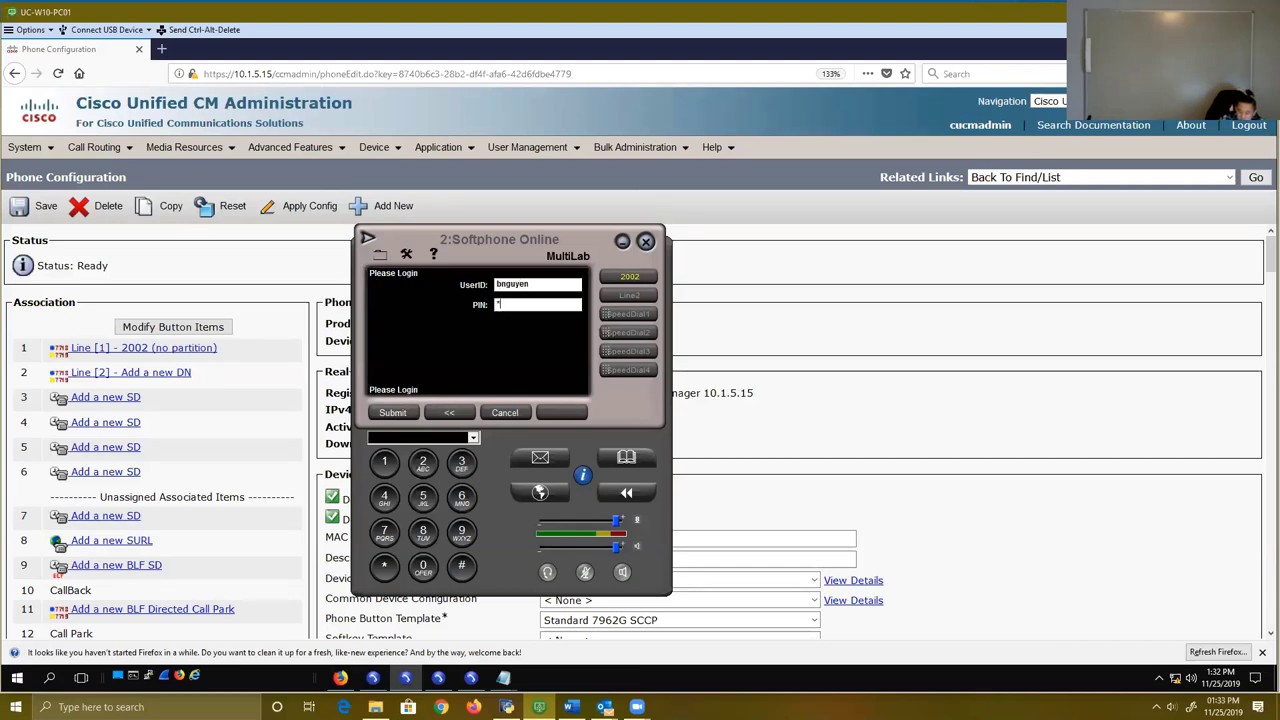
left_click(392, 413)
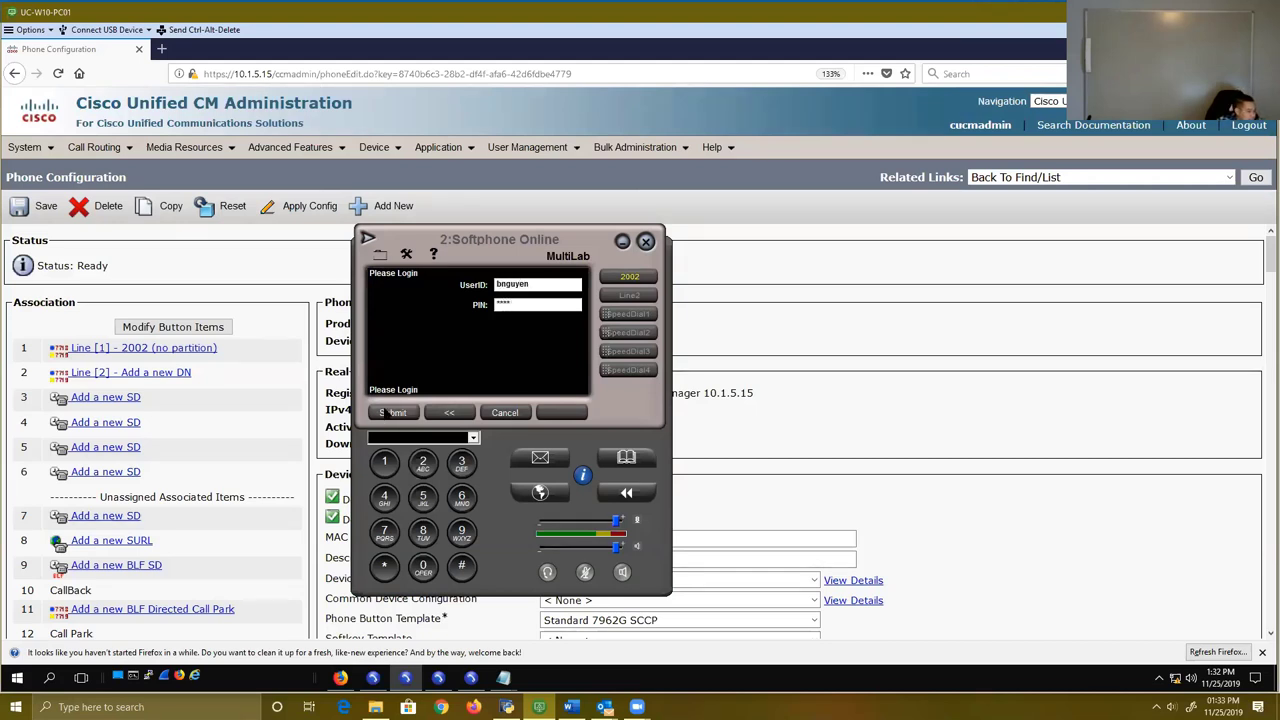
left_click(392, 413)
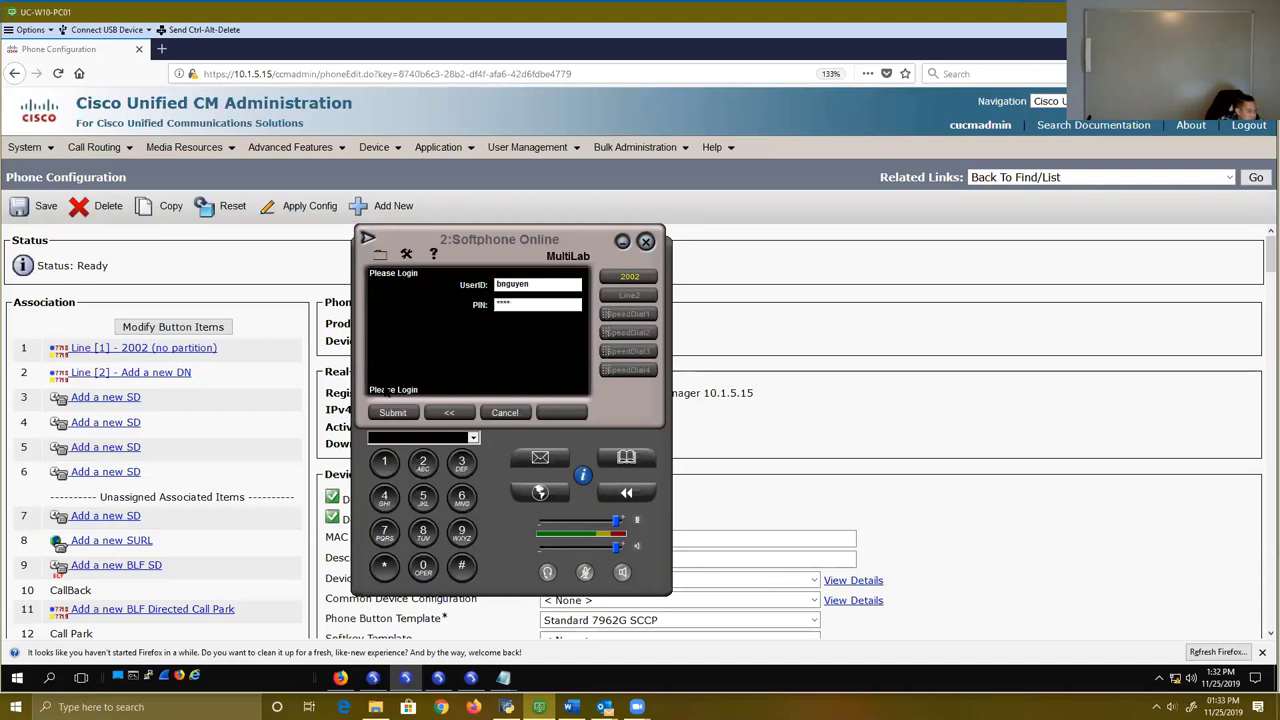
left_click(385, 415)
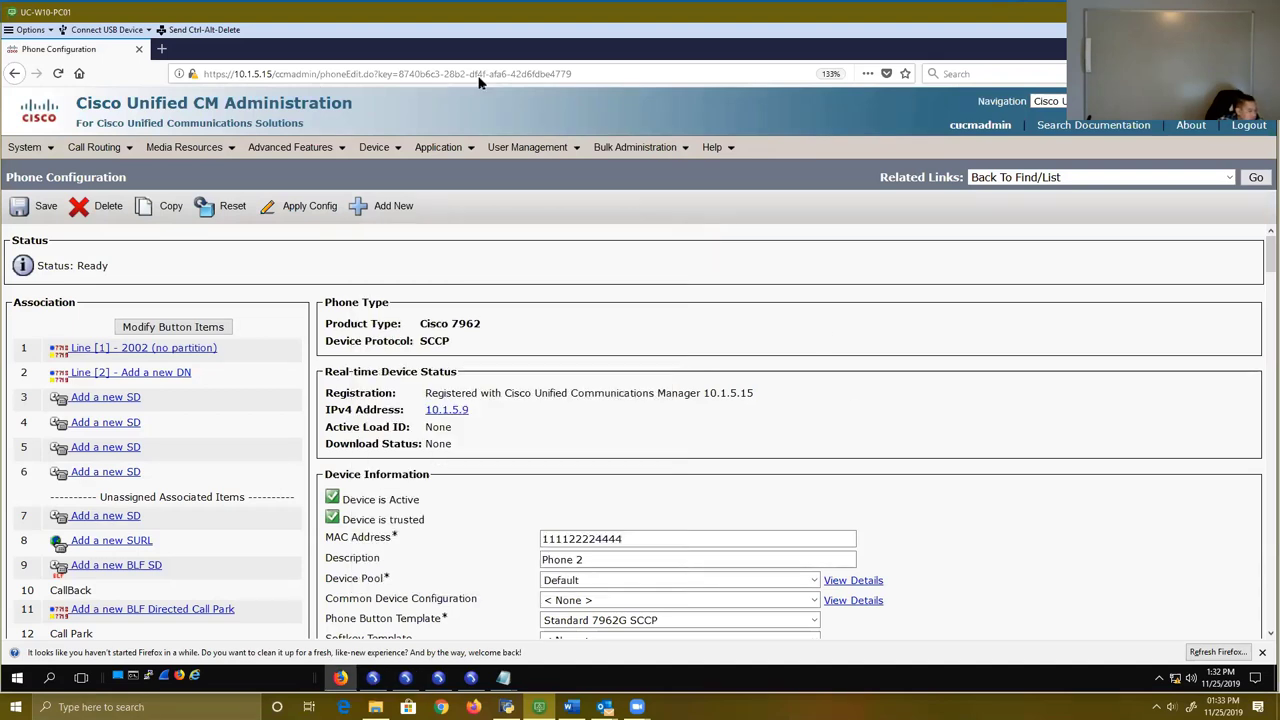
Open the end user record, enter a new PIN in PIN and Confirm PIN, and save
left_click(436, 195)
mouse_move(523, 150)
left_click(527, 194)
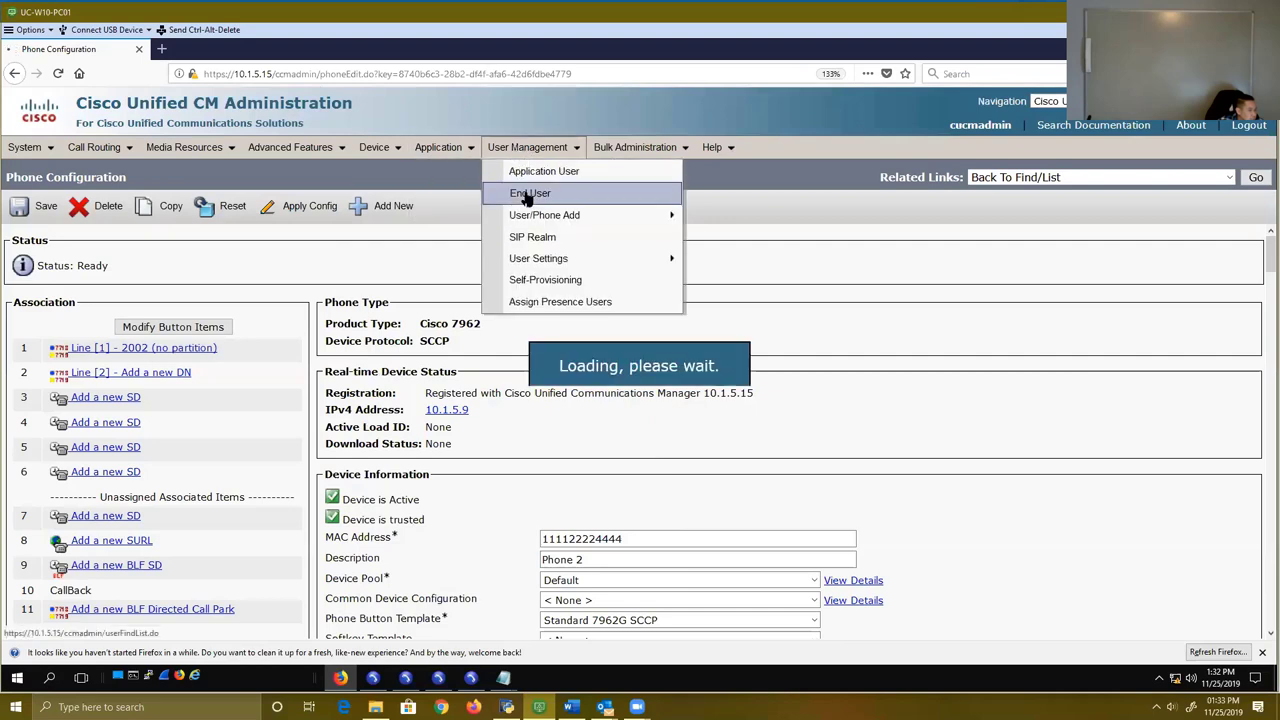
left_click(100, 376)
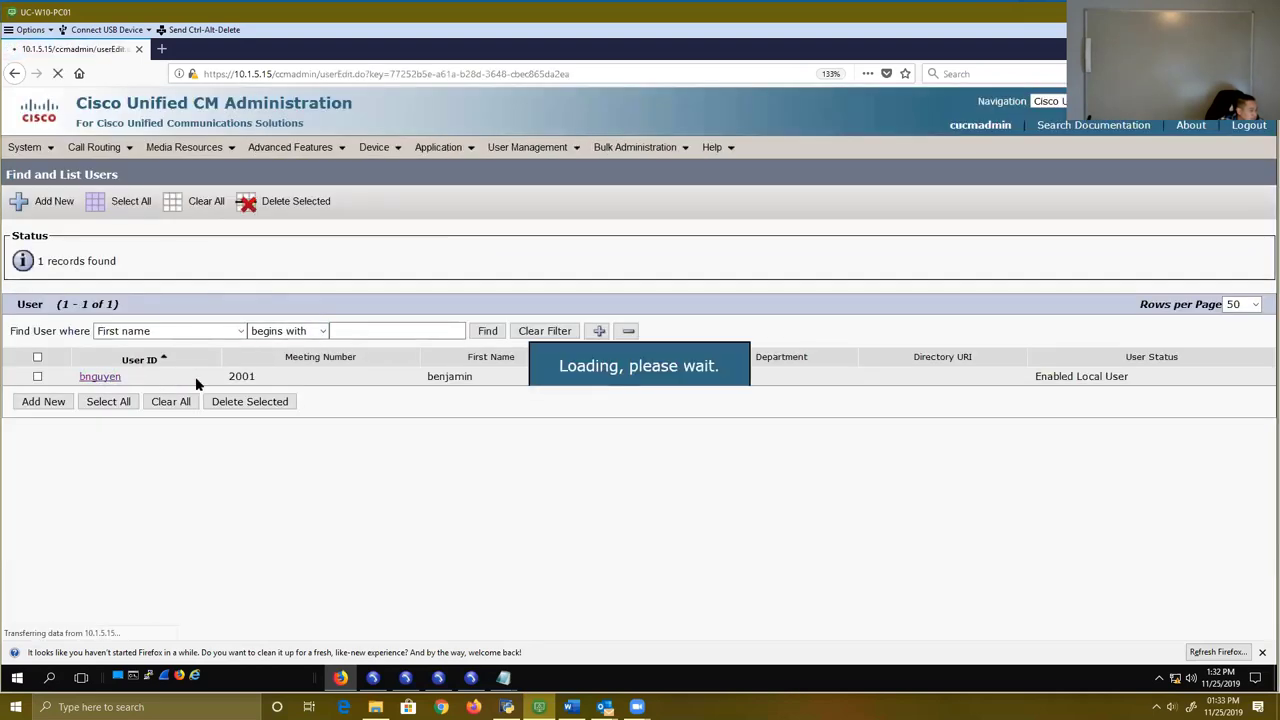
double_click(419, 424)
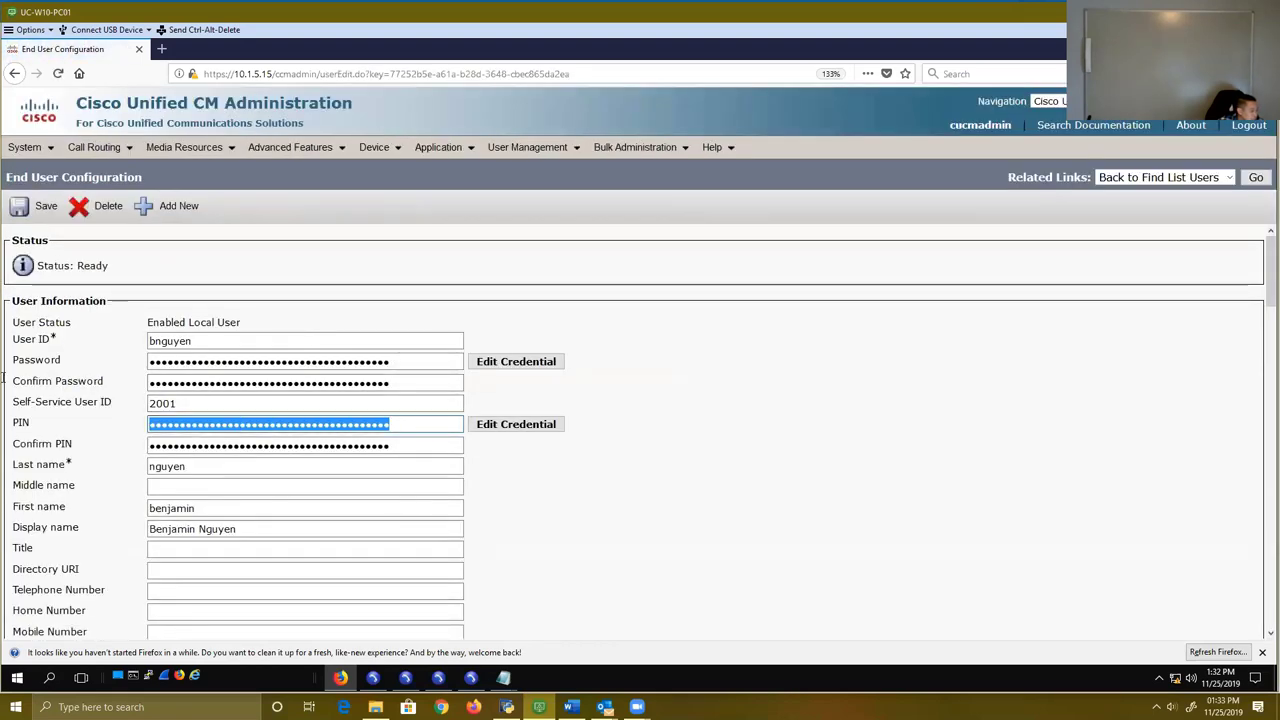
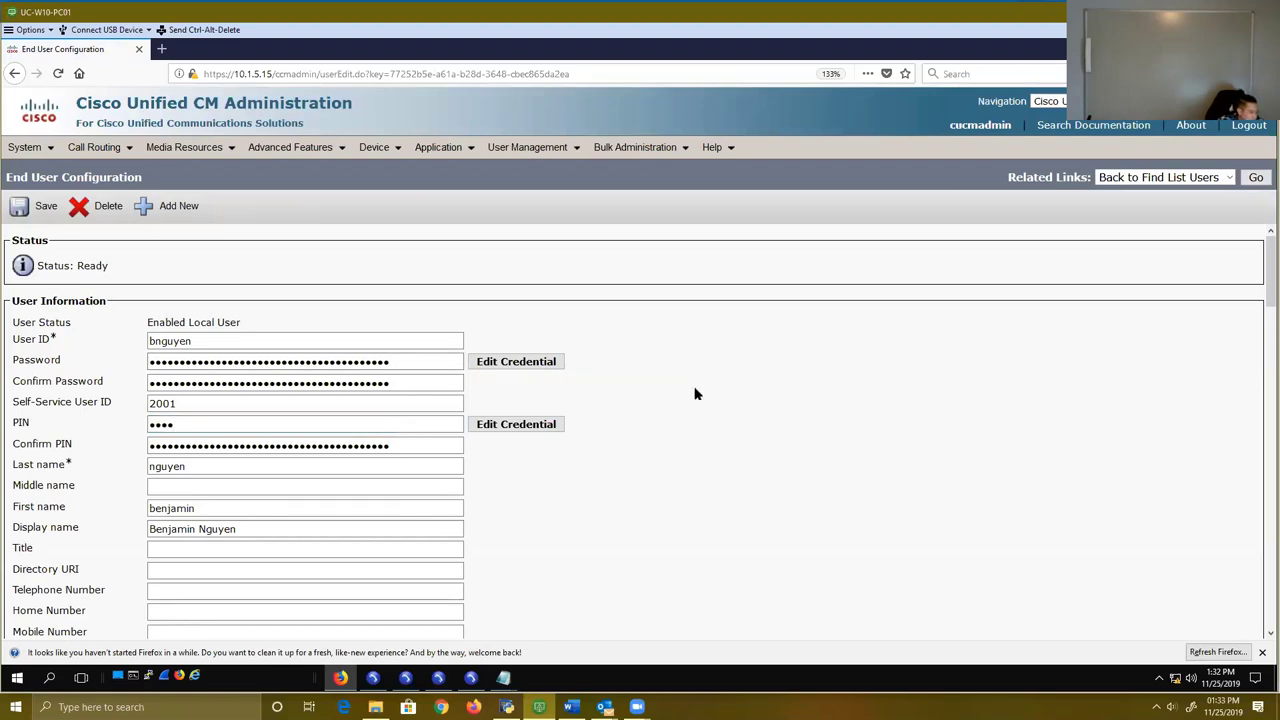
double_click(408, 443)
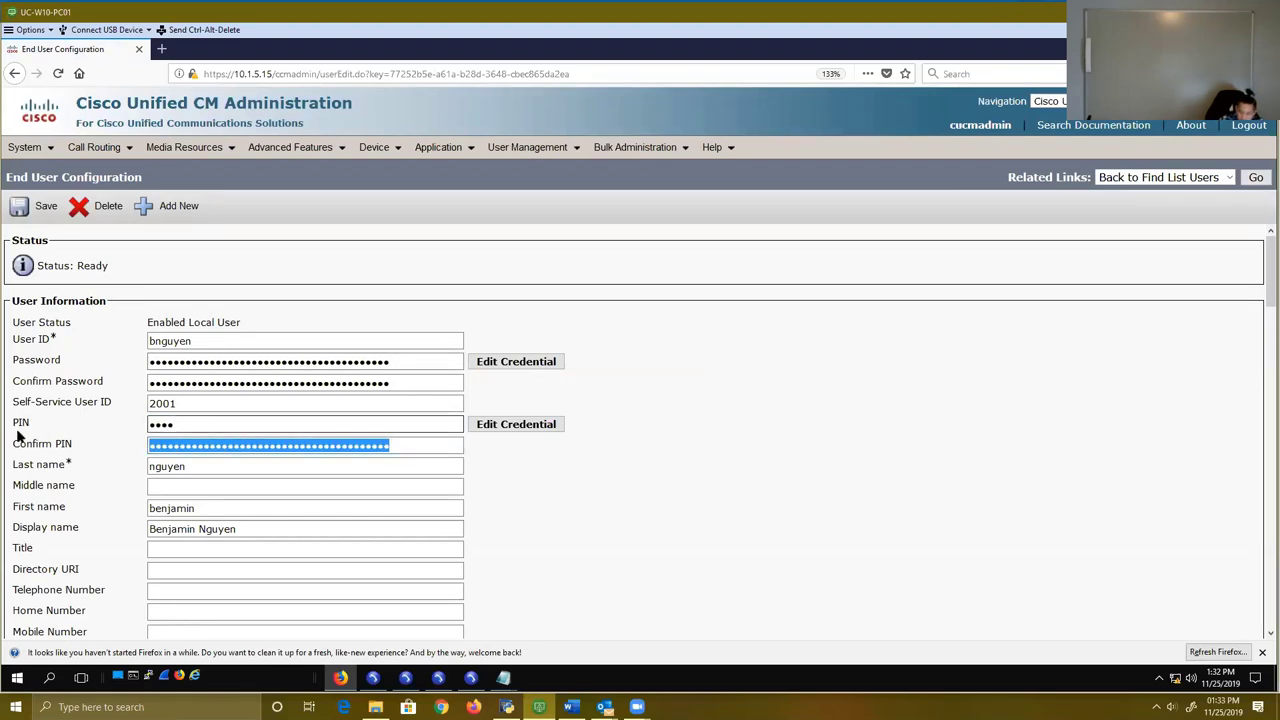
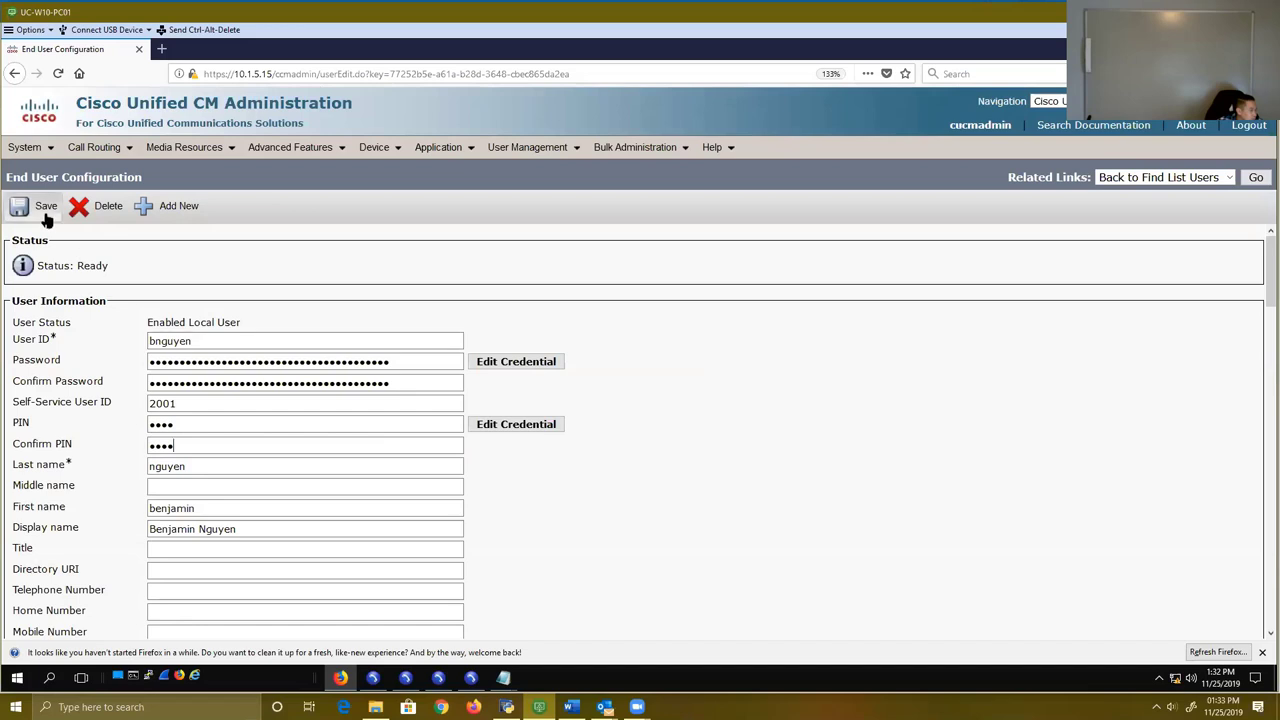
left_click(46, 210)
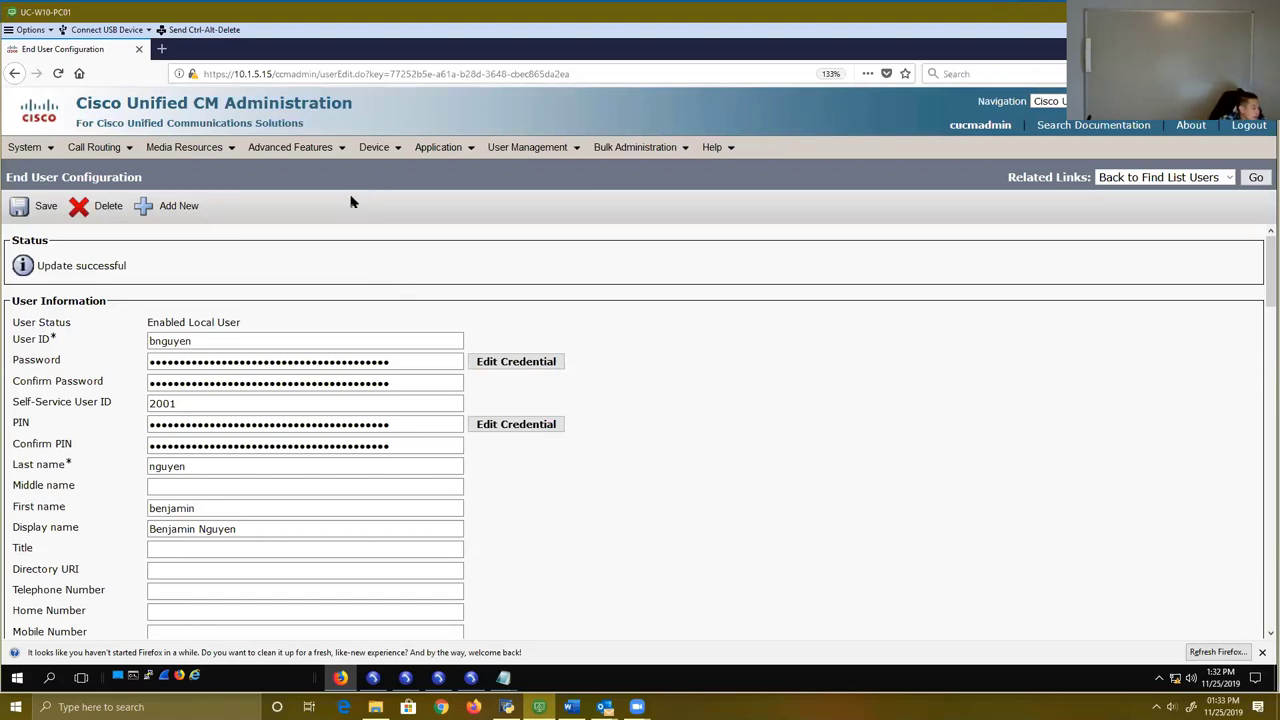
mouse_move(367, 152)
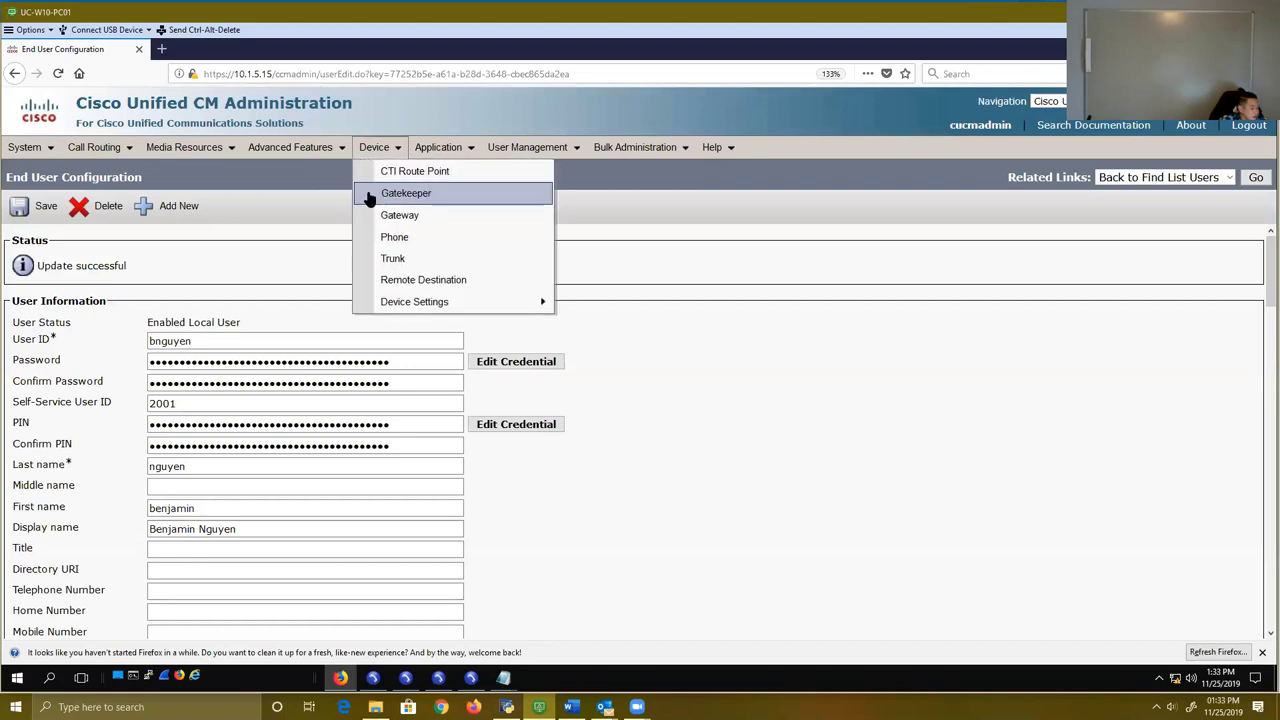
left_click(380, 237)
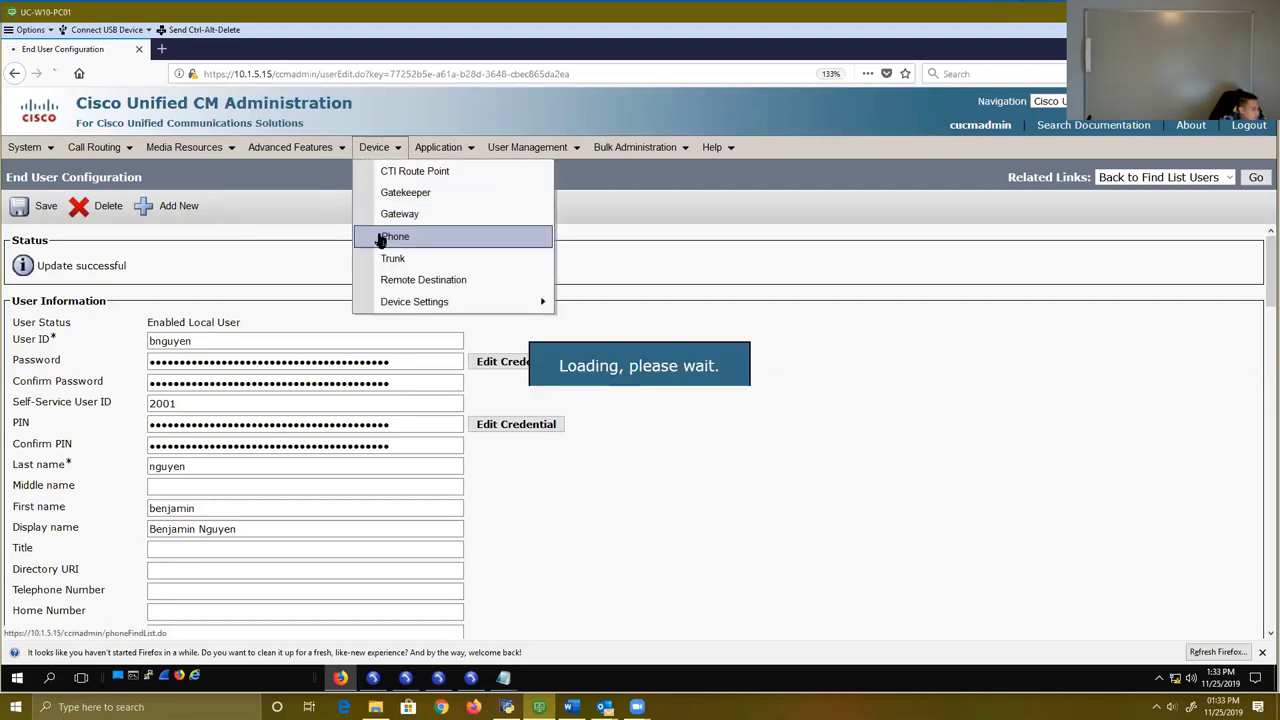
left_click(258, 392)
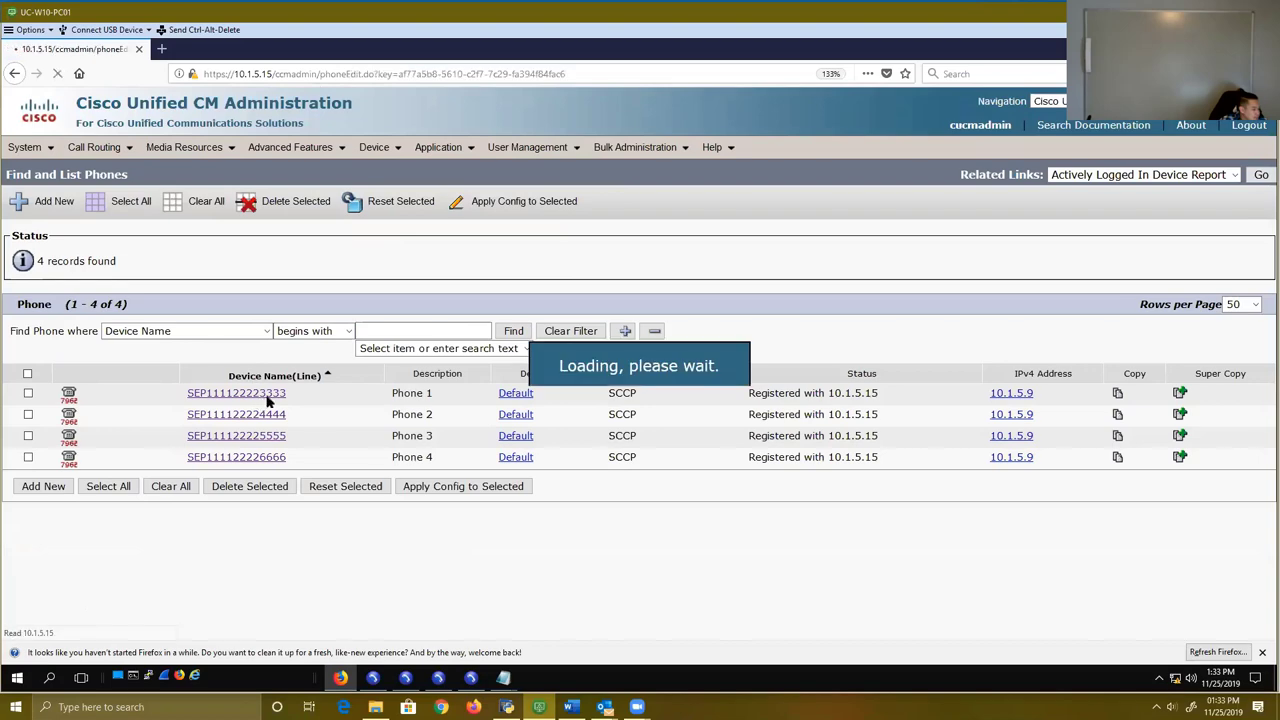
scroll(266, 390, "down", 5)
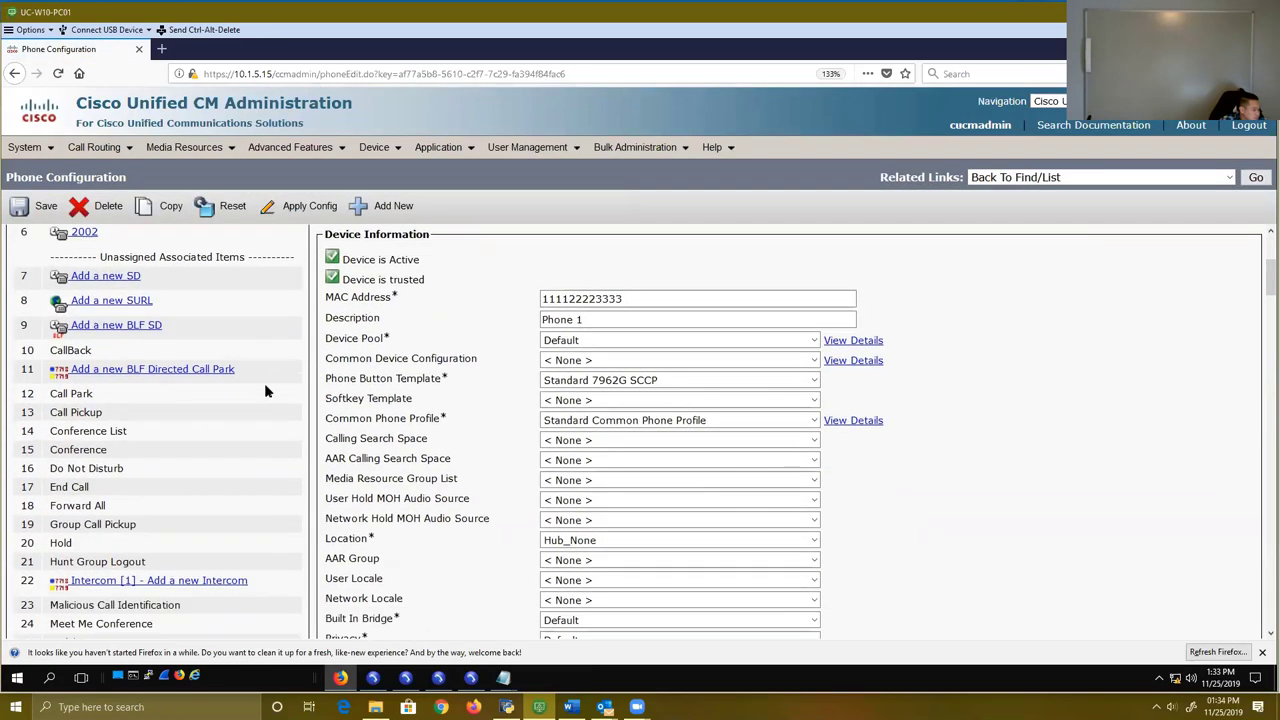
scroll(266, 390, "down", 5)
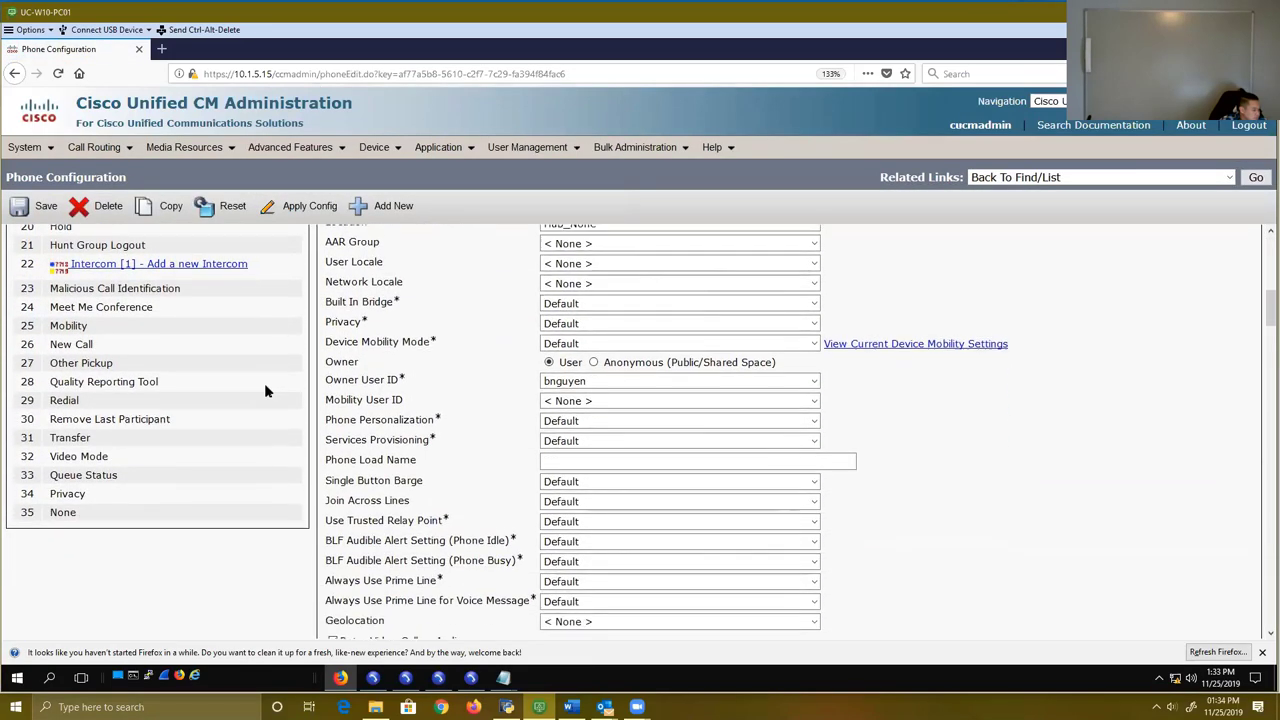
scroll(266, 390, "up", 7)
scroll(264, 383, "up", 4)
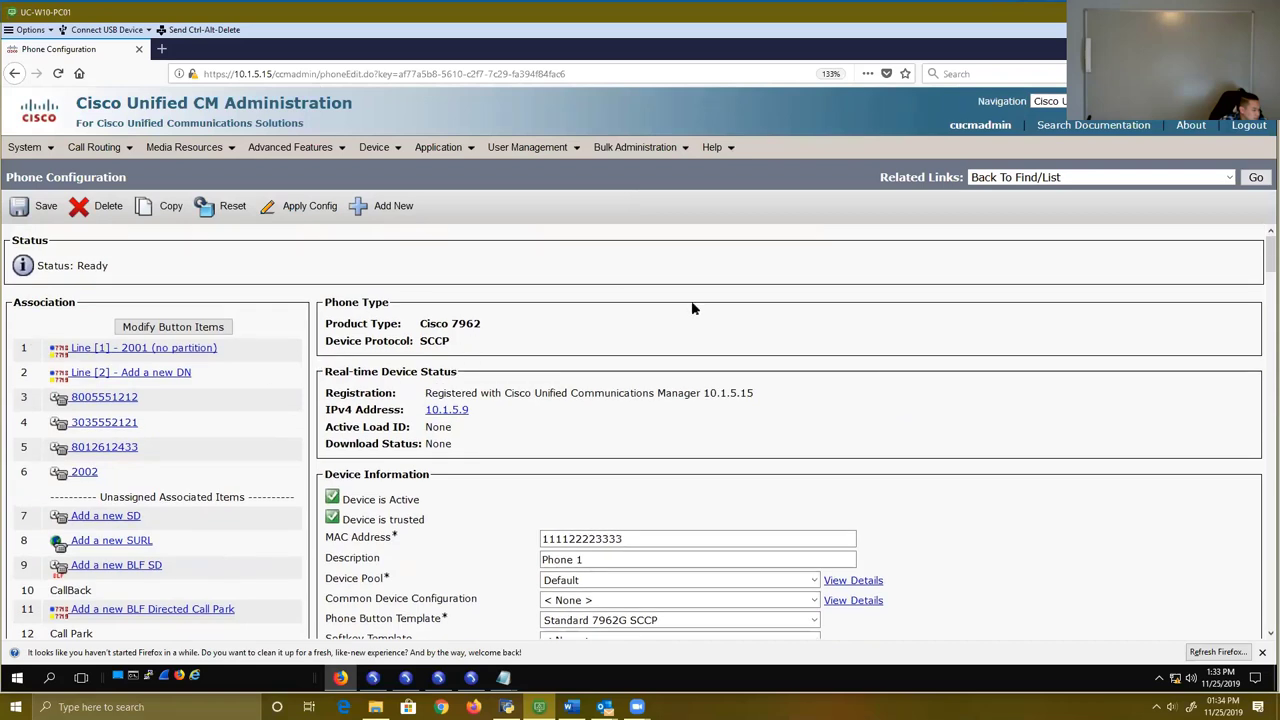
mouse_move(517, 151)
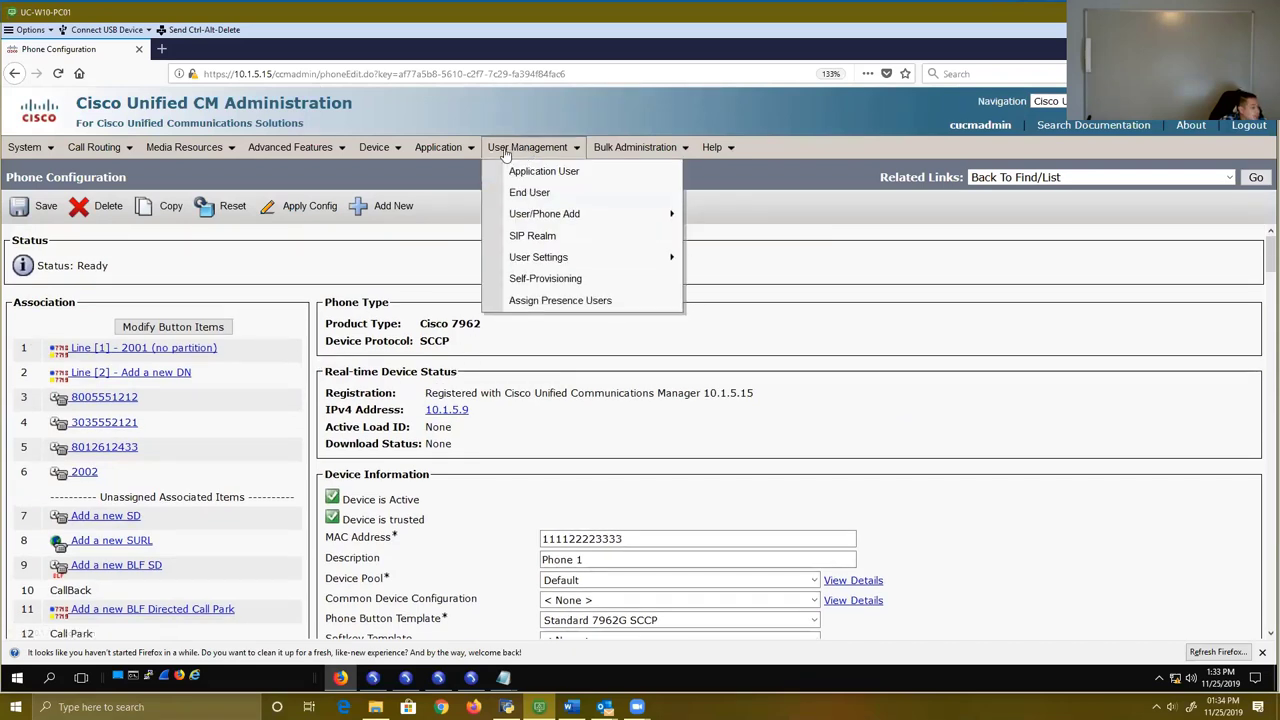
Open the end user and add the device profile to CTI Controlled Device Profiles
left_click(530, 193)
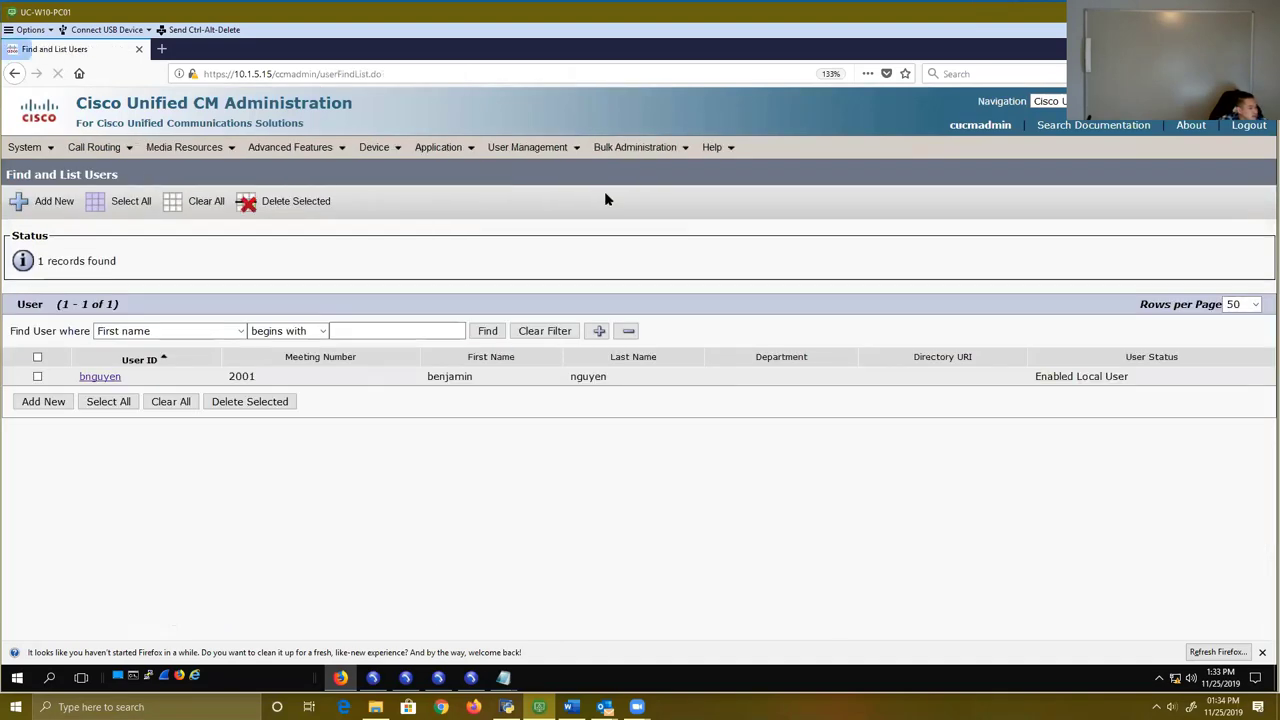
left_click(99, 377)
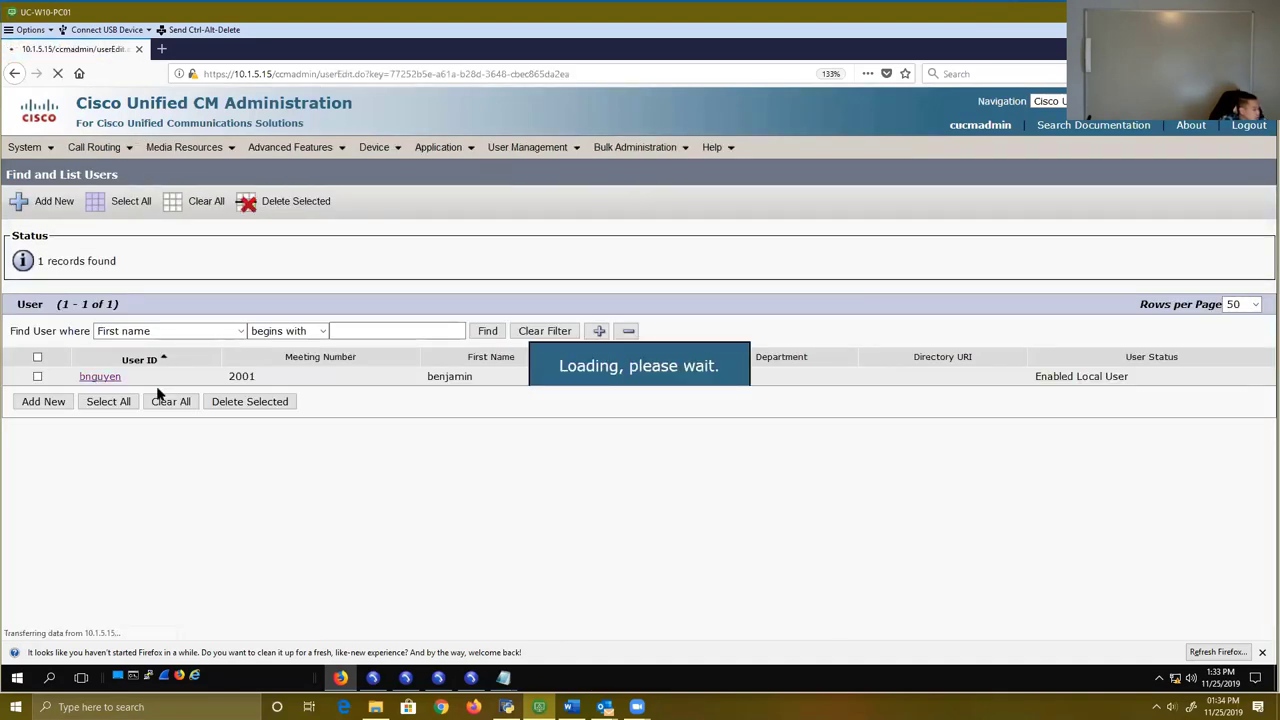
scroll(470, 393, "down", 6)
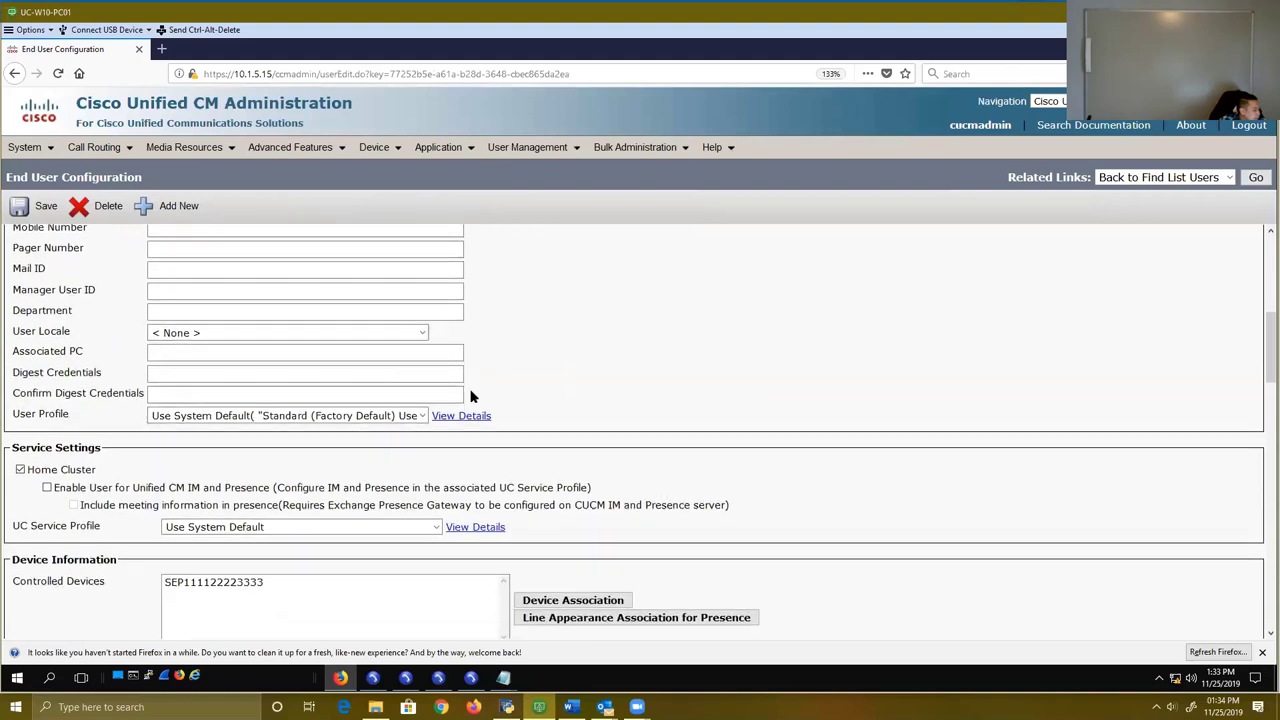
left_click(180, 341)
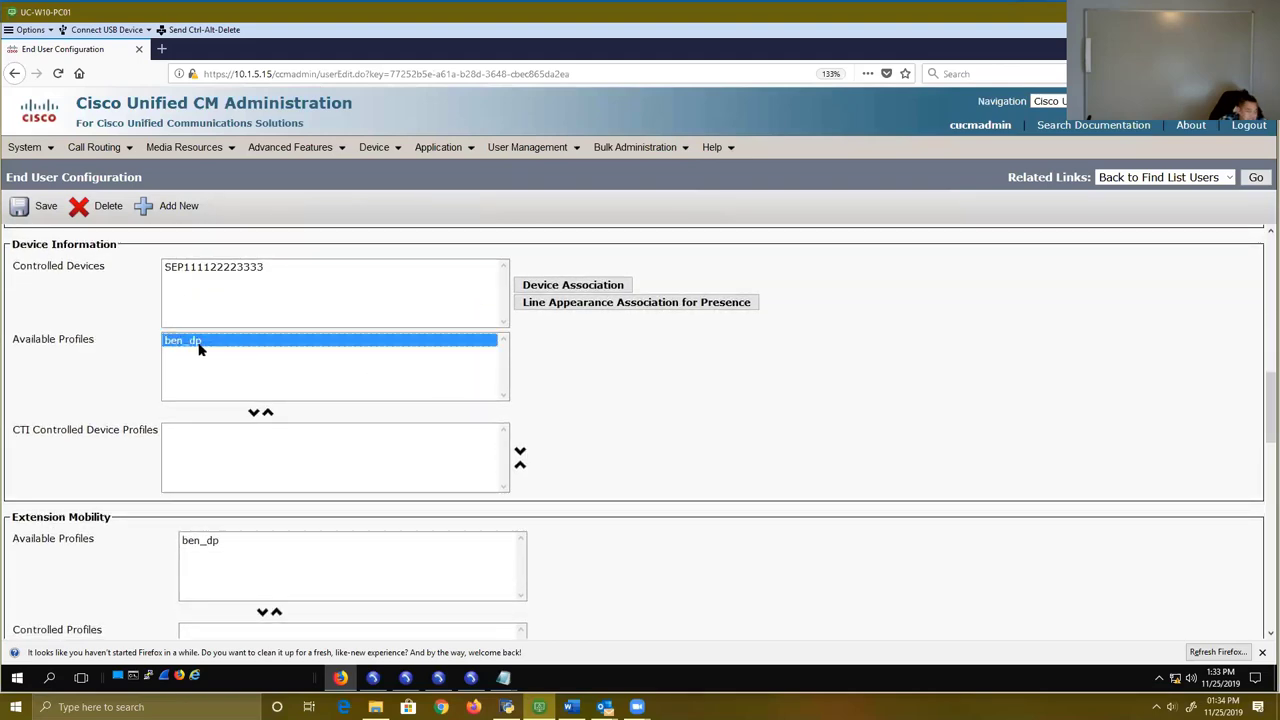
left_click(254, 414)
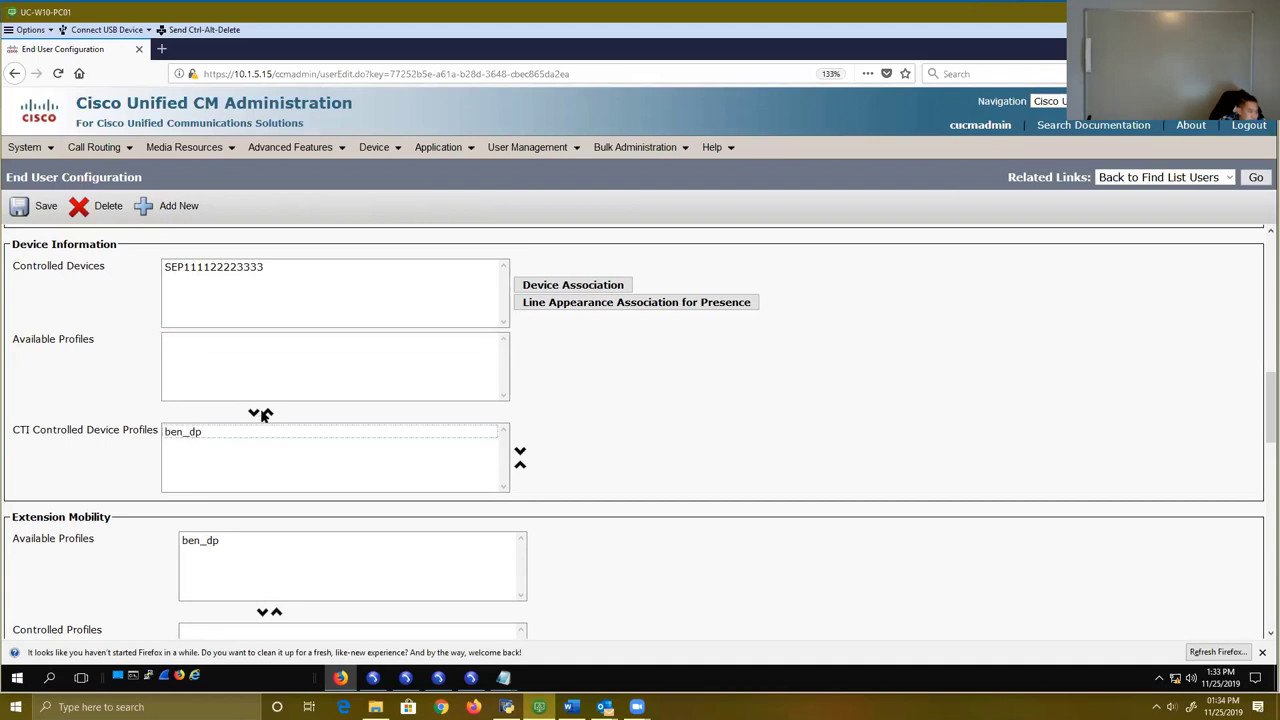
left_click(578, 428)
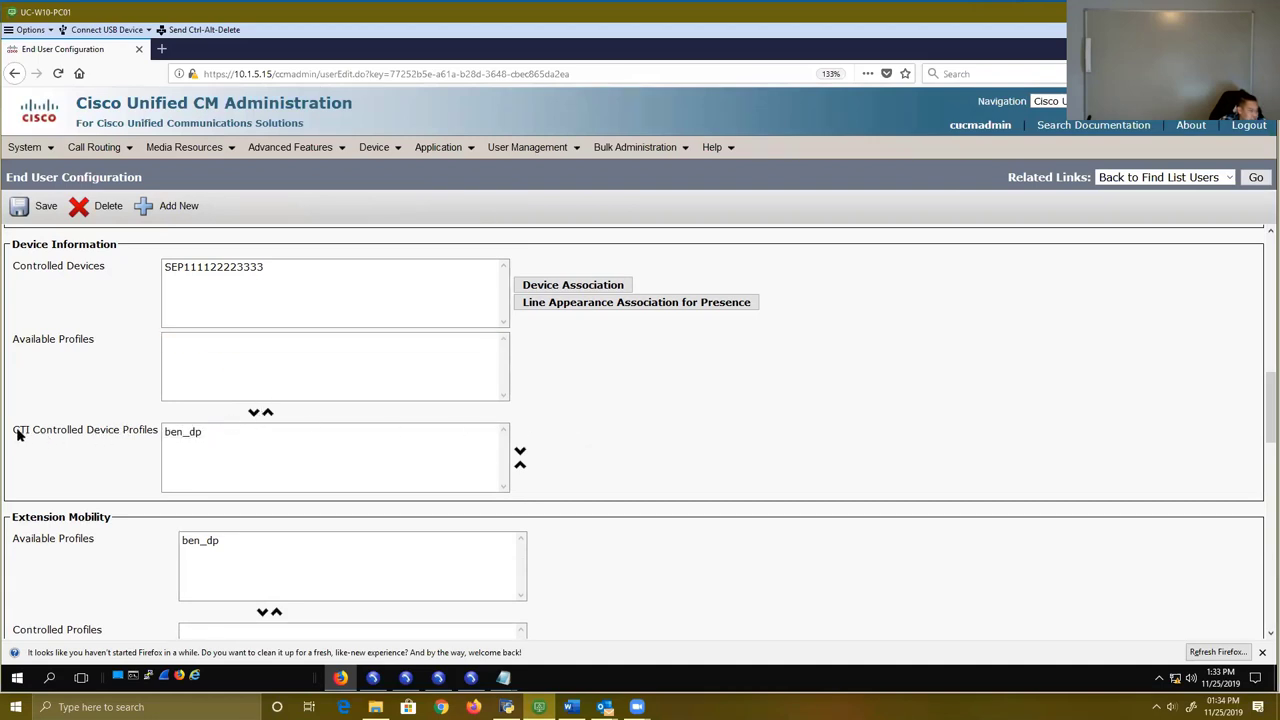
left_click_drag(14, 432, 28, 434)
left_click(177, 435)
left_click_drag(20, 434, 155, 432)
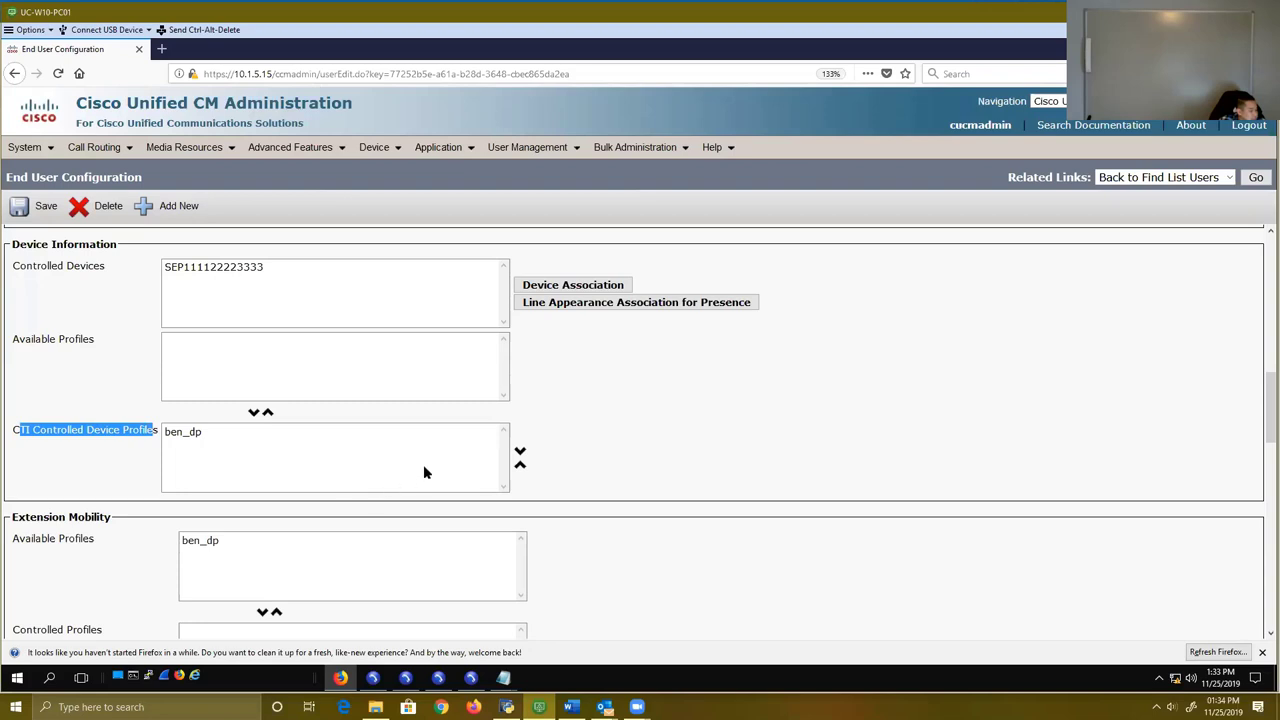
Move ben_dp into the controlled Extension Mobility profiles and save the end user
scroll(423, 464, "down", 3)
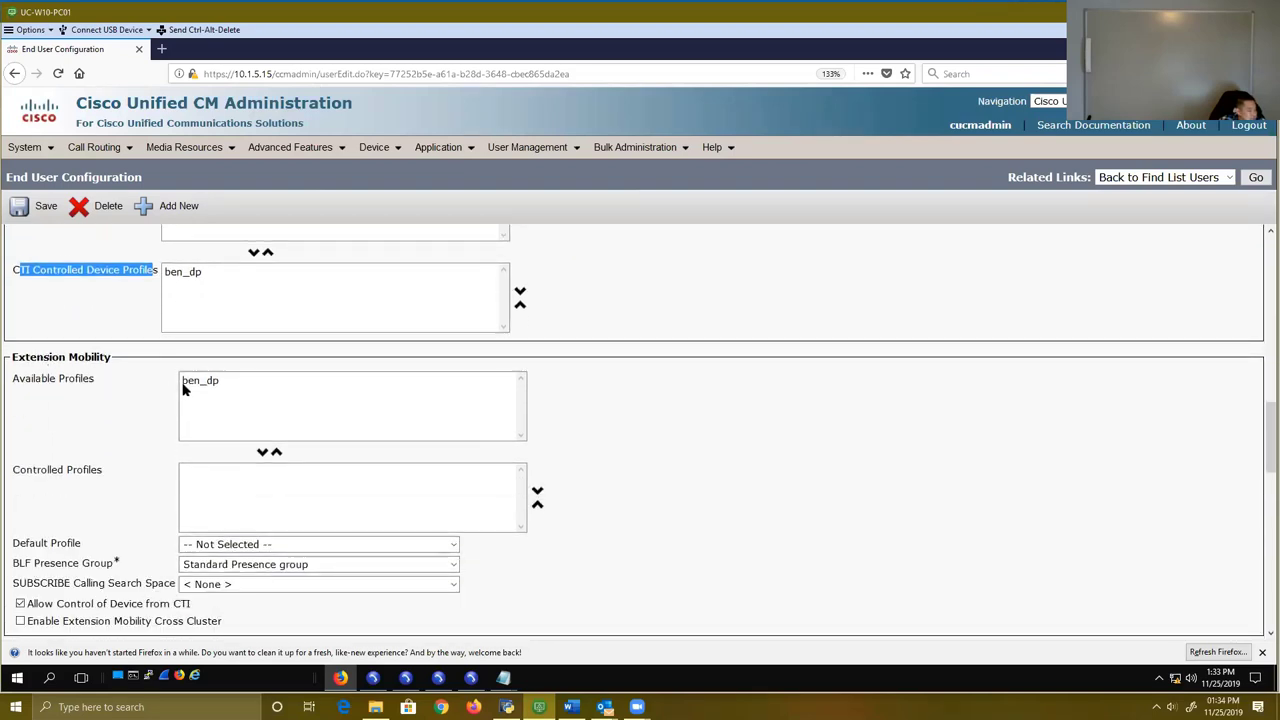
left_click(195, 384)
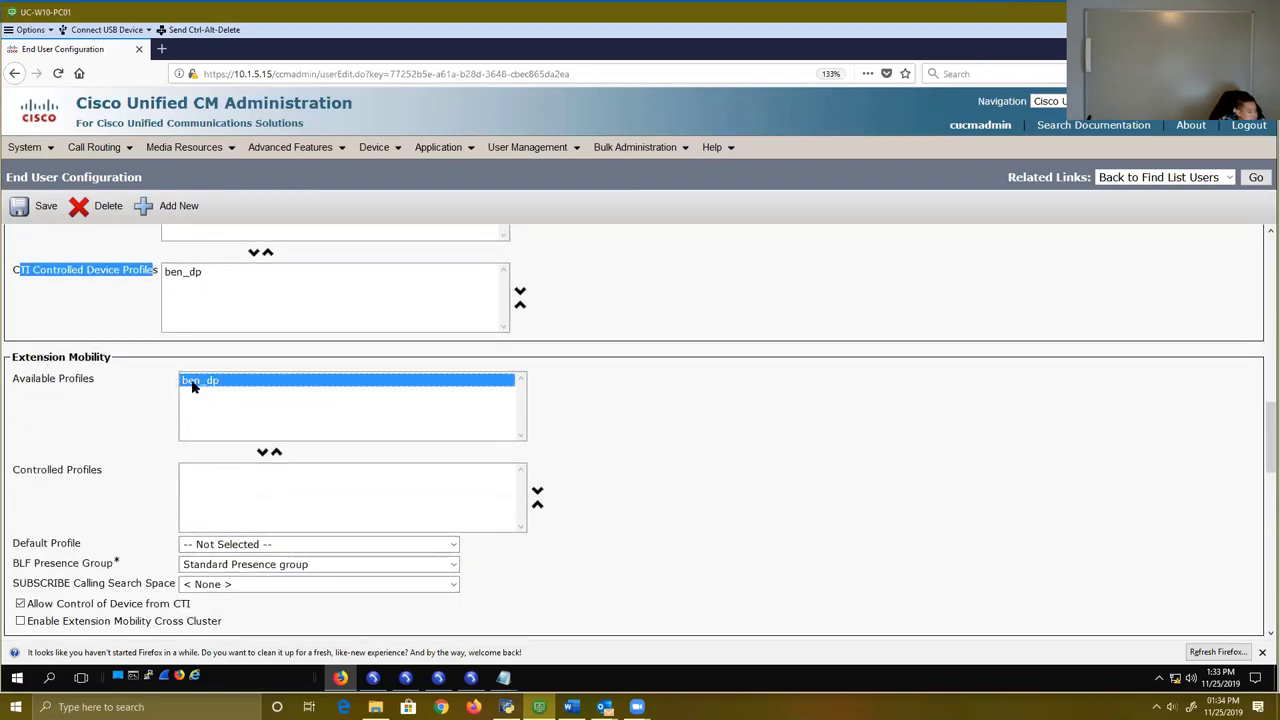
left_click(261, 455)
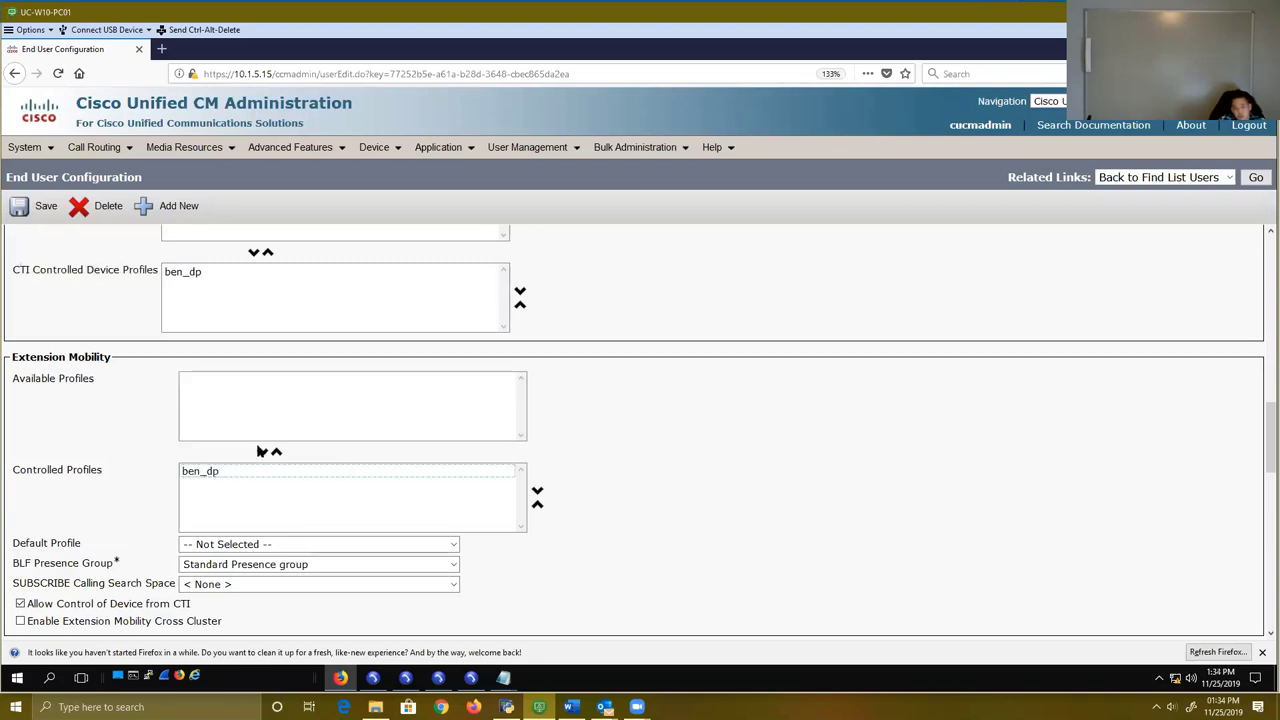
scroll(249, 490, "down", 2)
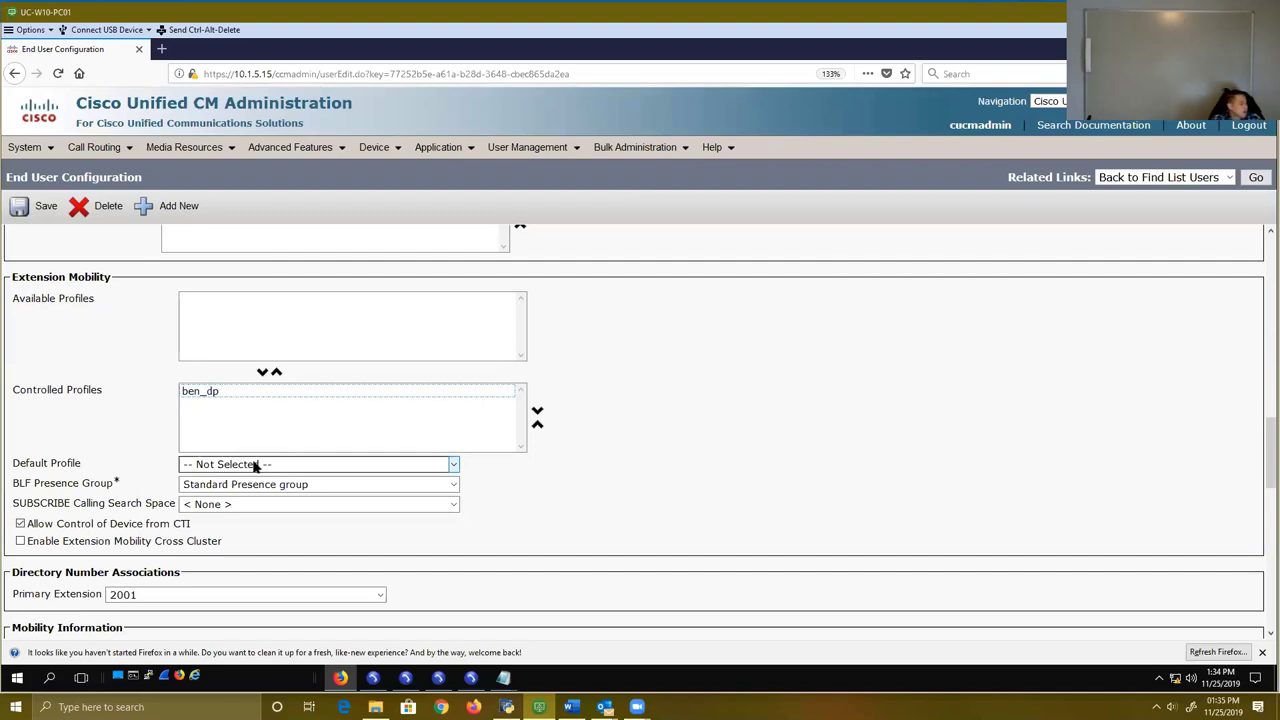
scroll(342, 503, "down", 3)
scroll(183, 406, "up", 6)
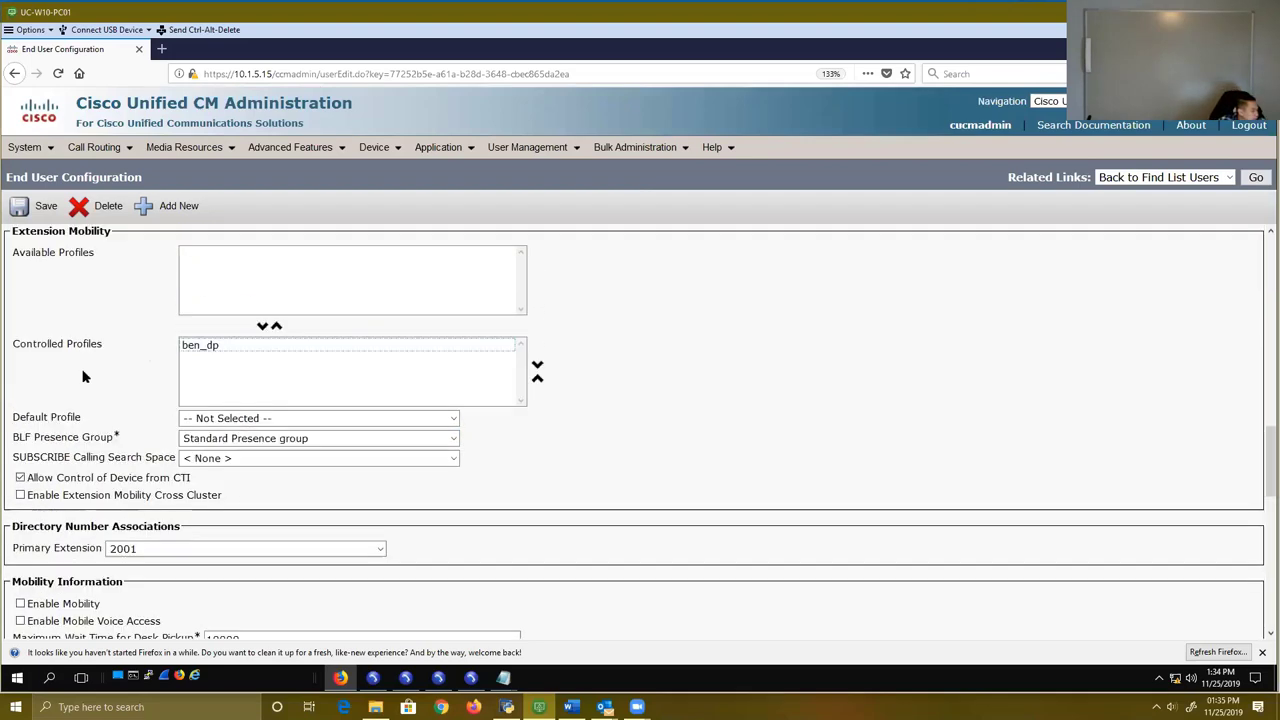
left_click(50, 206)
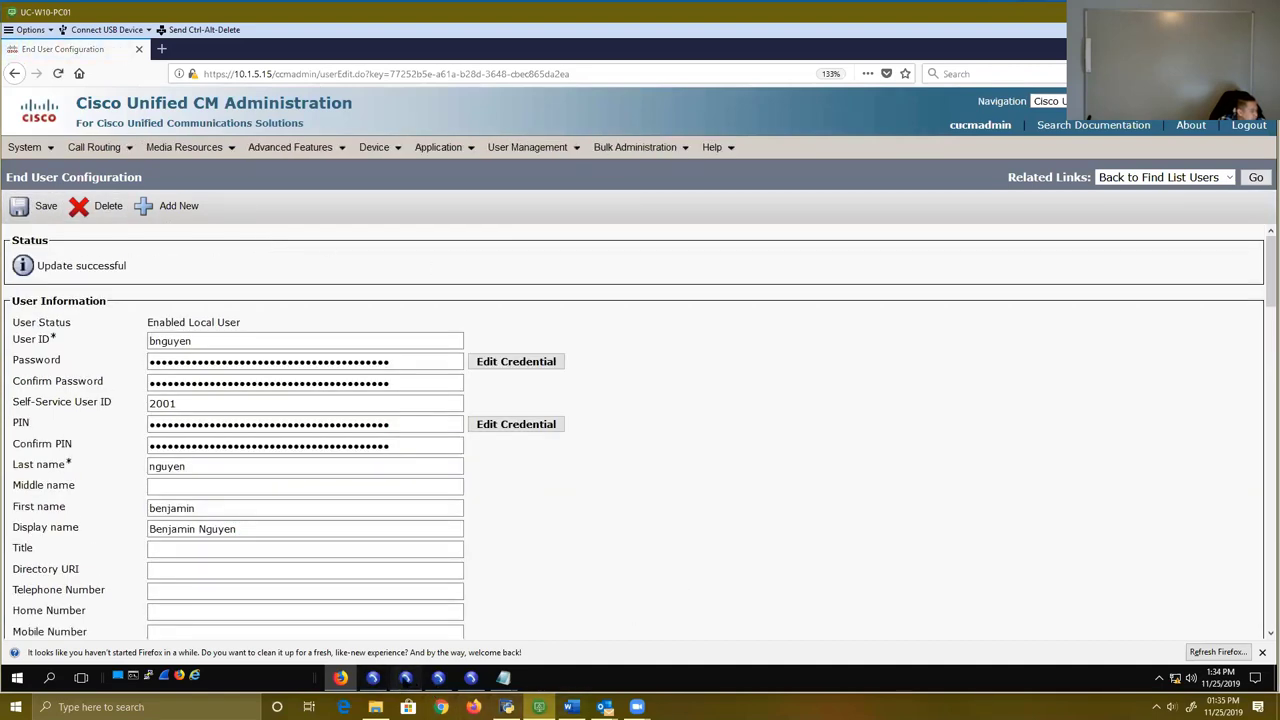
left_click(373, 677)
Log Phone 2 into Extension Mobility from Services with the user ID and PIN, taking line 2001
left_click(405, 677)
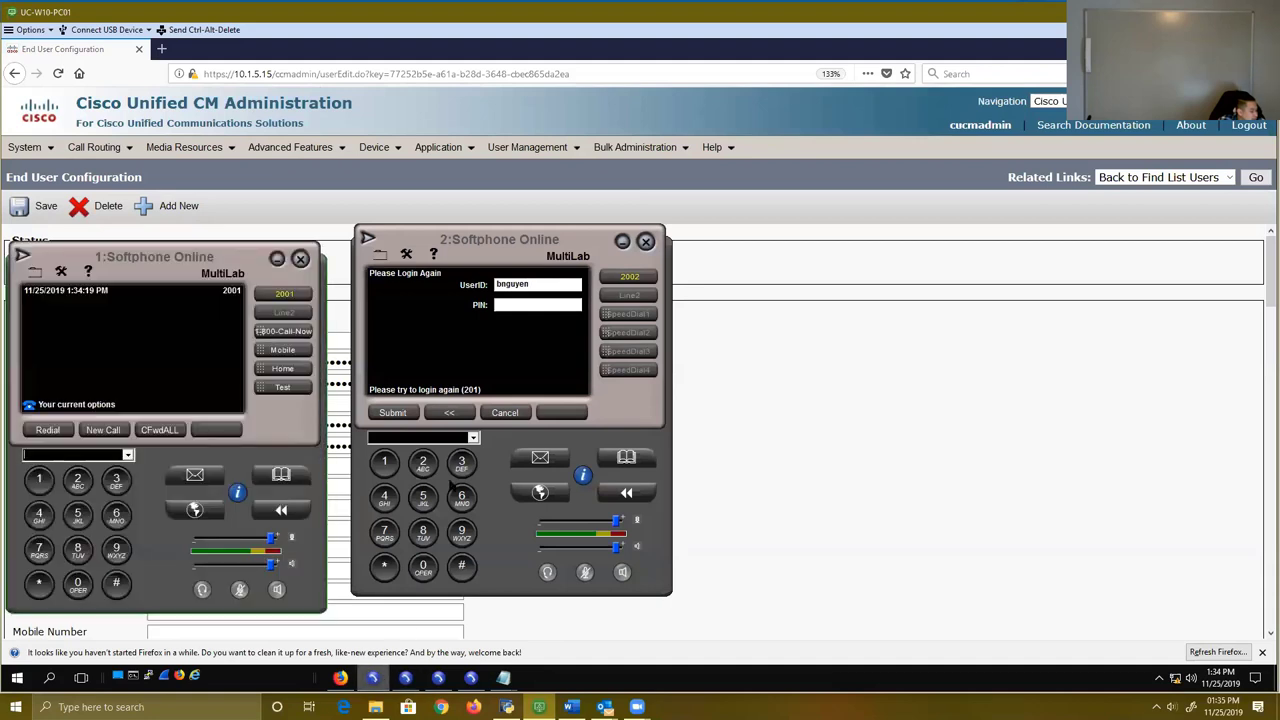
left_click(505, 413)
left_click(508, 413)
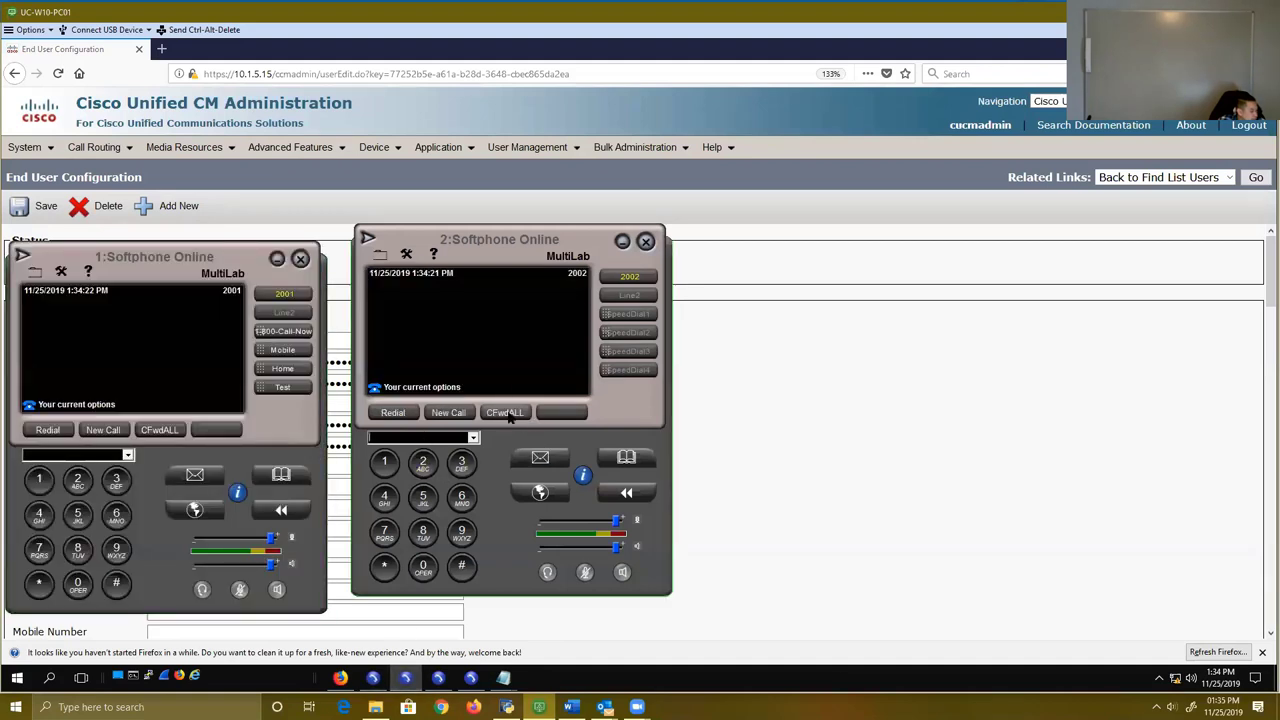
left_click(544, 494)
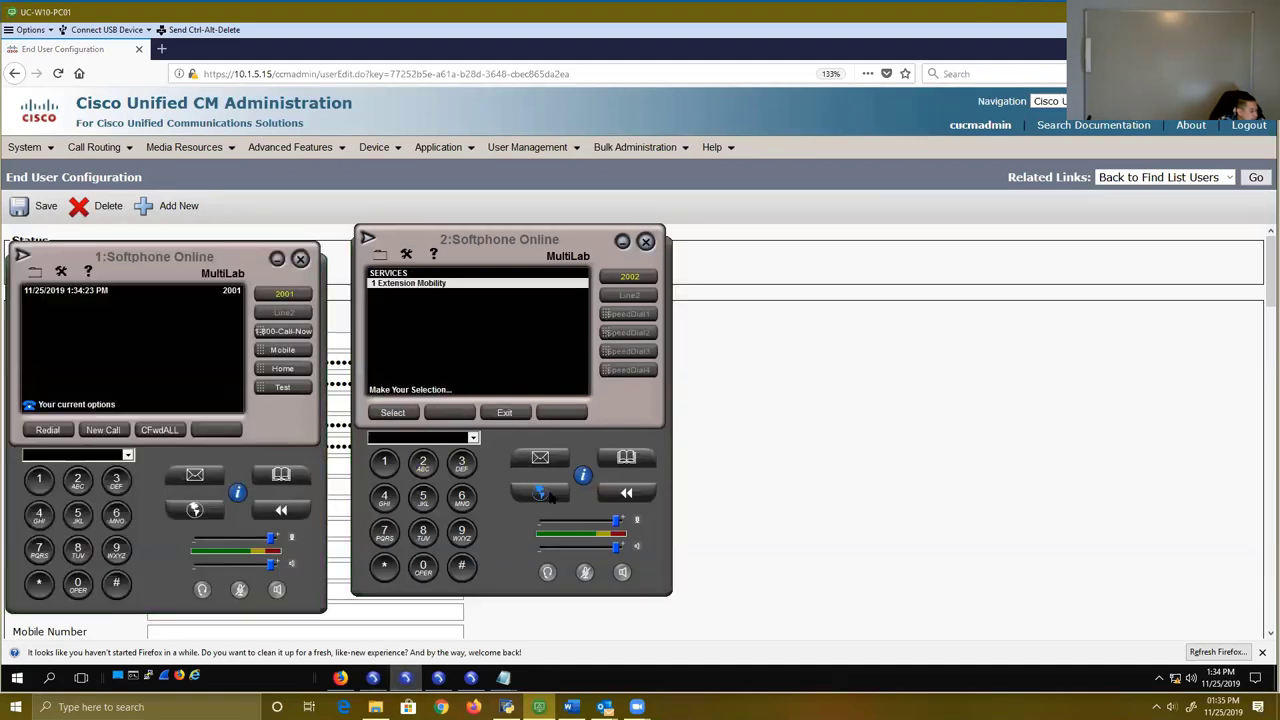
left_click(391, 414)
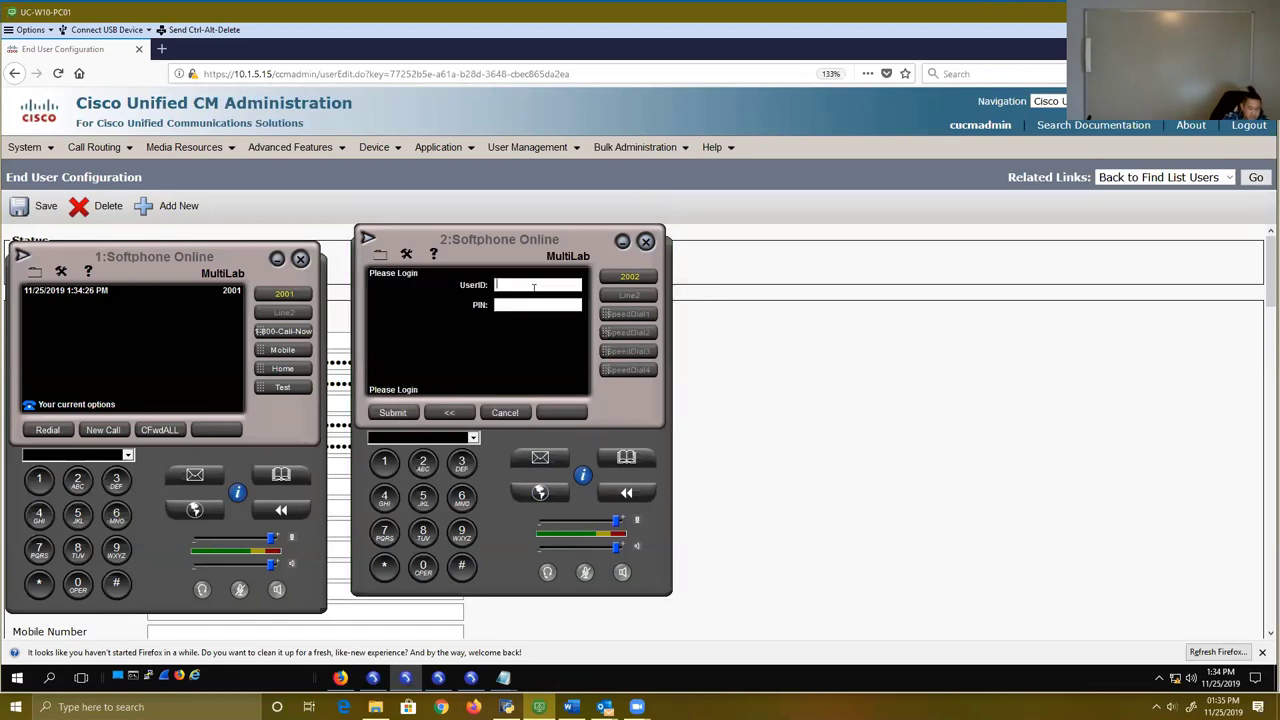
left_click(534, 287)
left_click(392, 414)
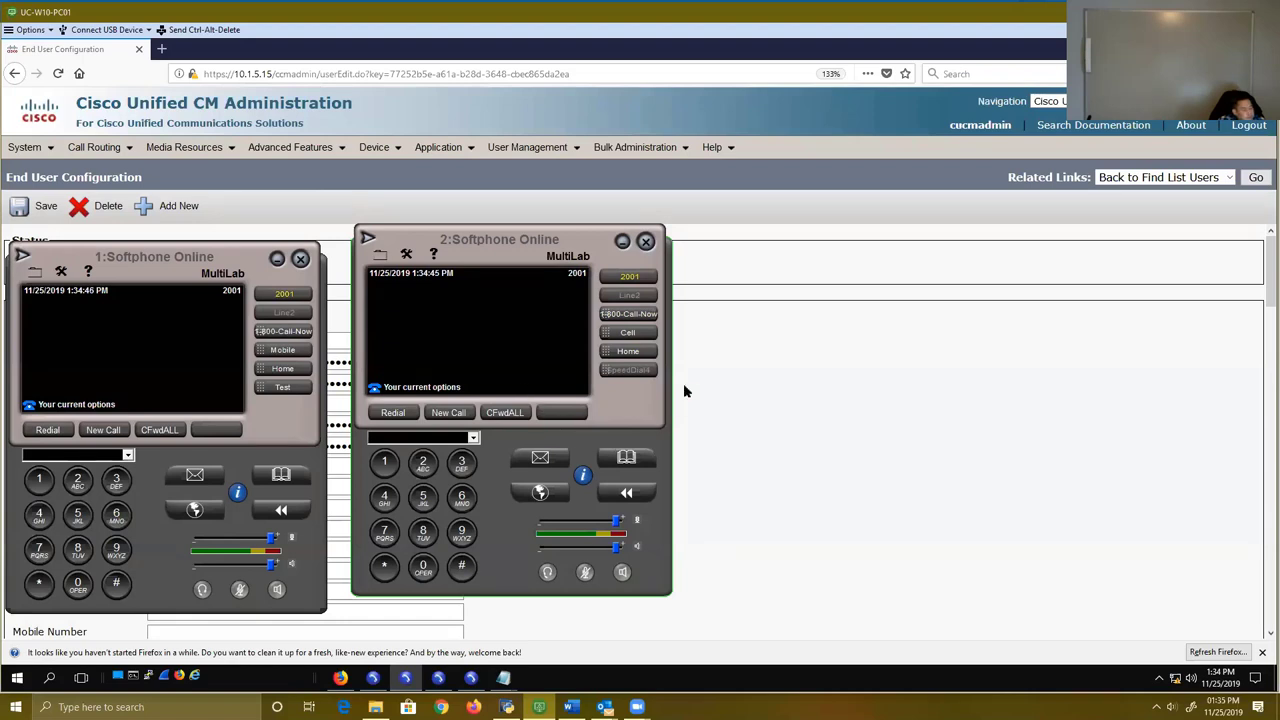
Dial 2003 from Phone 2 on line 2001 and answer the call on Phone 3
left_click_drag(555, 245, 695, 231)
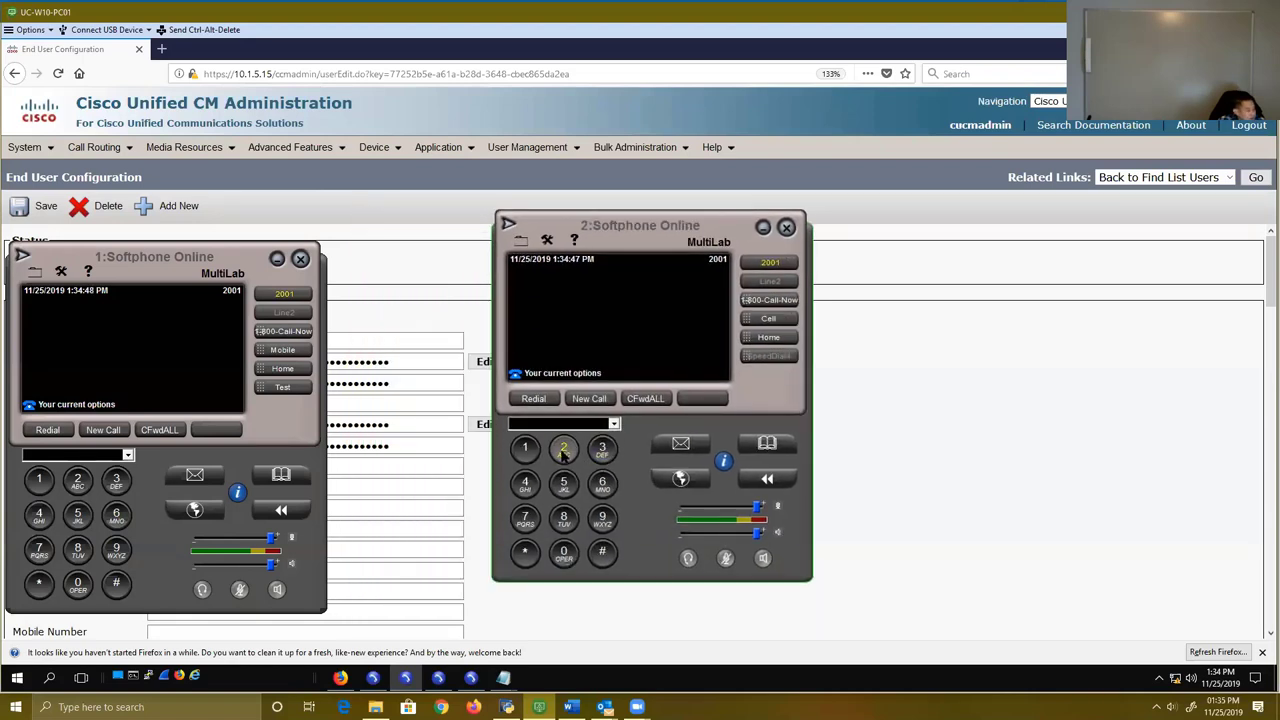
left_click(563, 449)
left_click(563, 553)
left_click(563, 553)
left_click(602, 449)
left_click(590, 399)
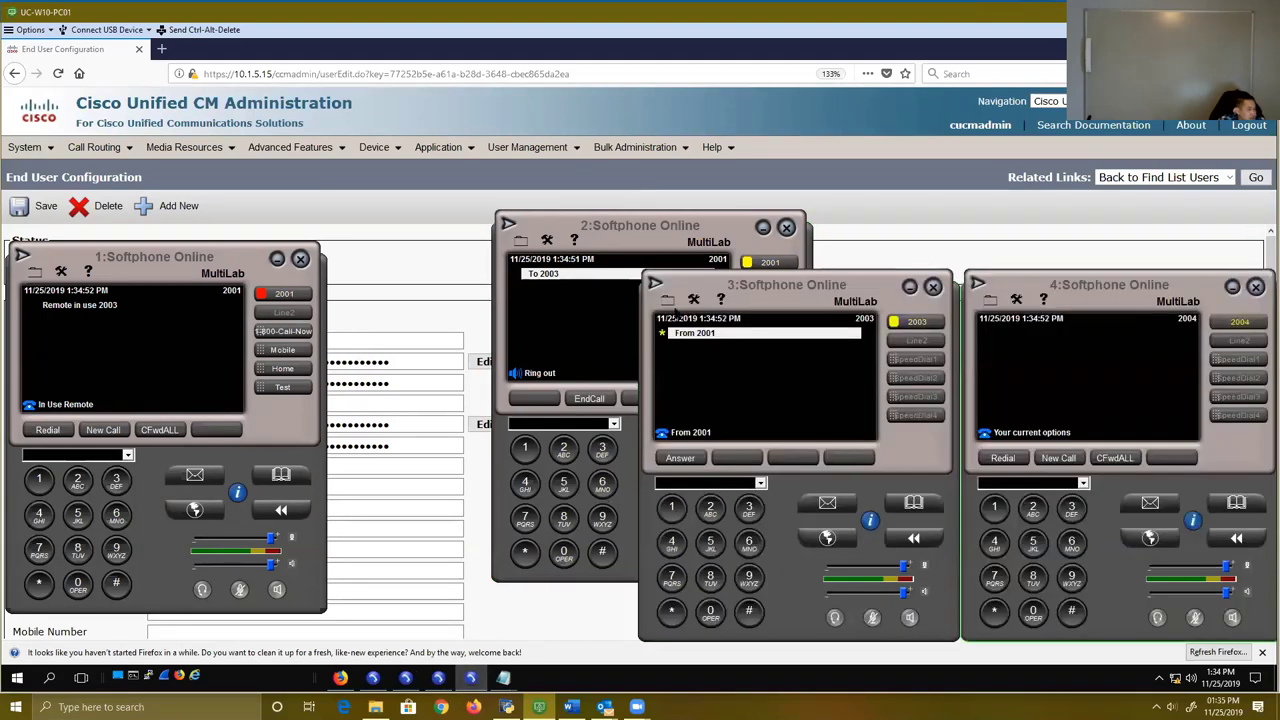
left_click_drag(706, 503, 548, 343)
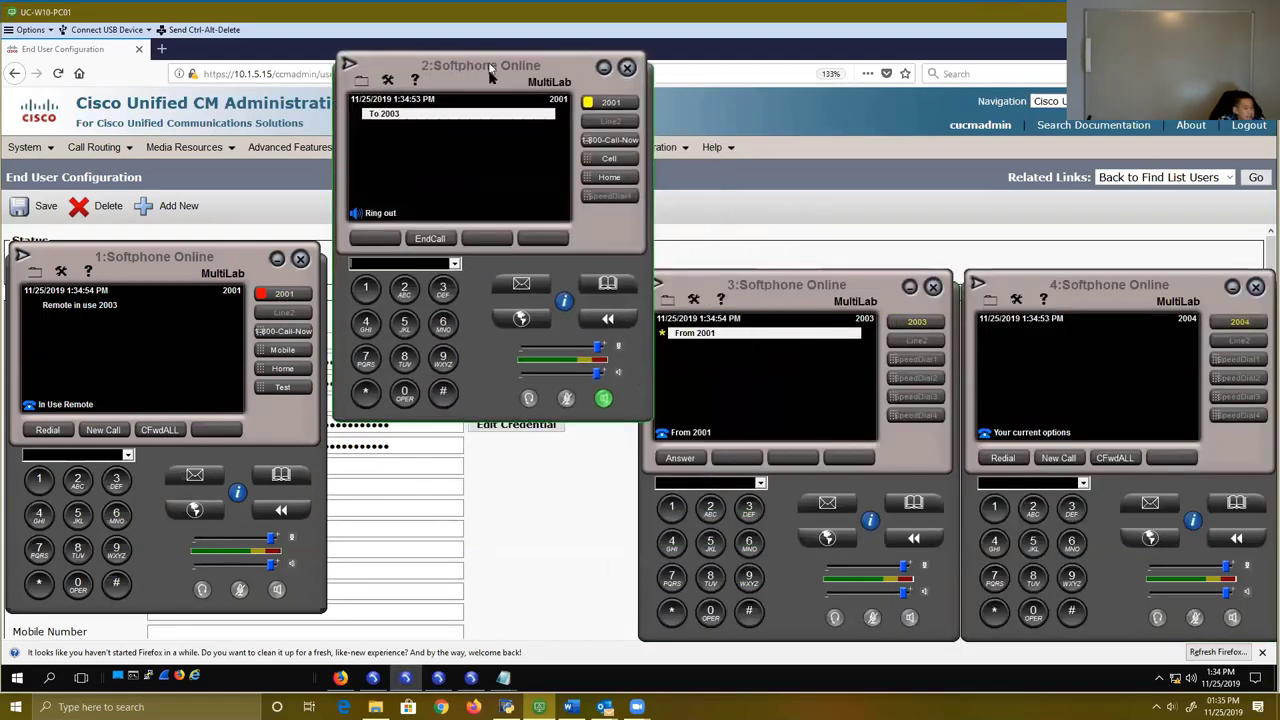
left_click(680, 457)
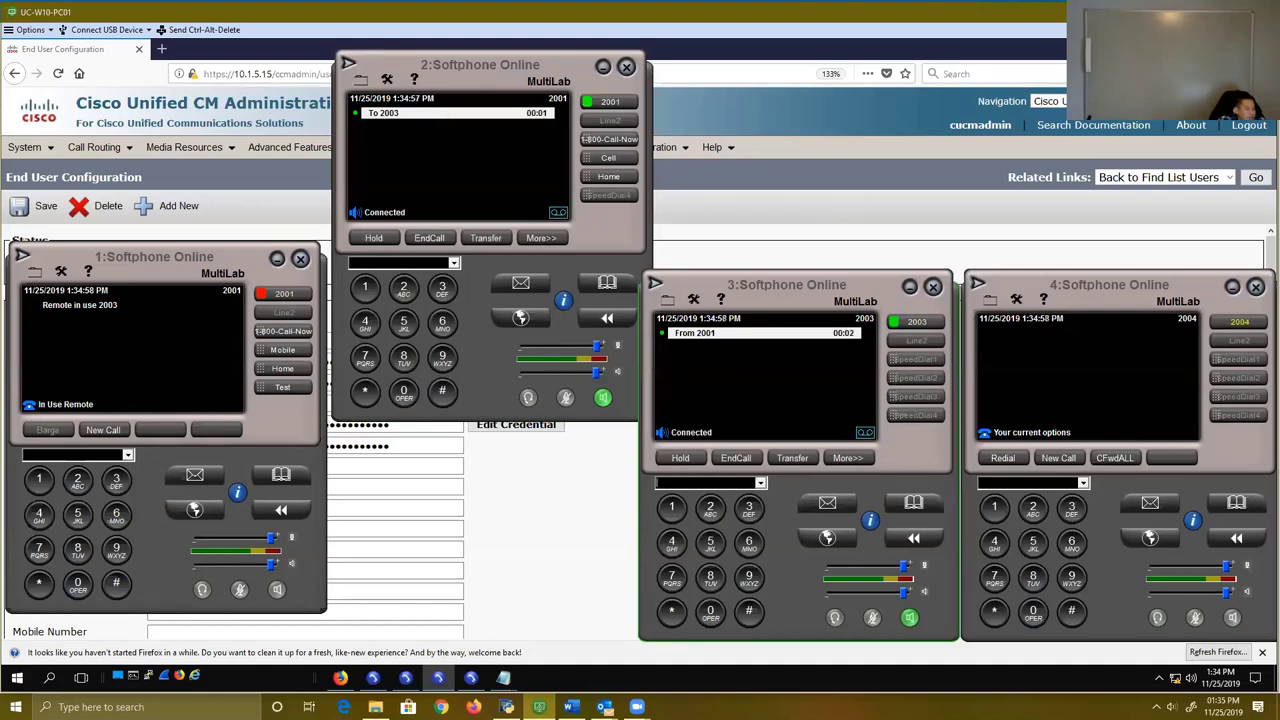
left_click_drag(172, 266, 181, 206)
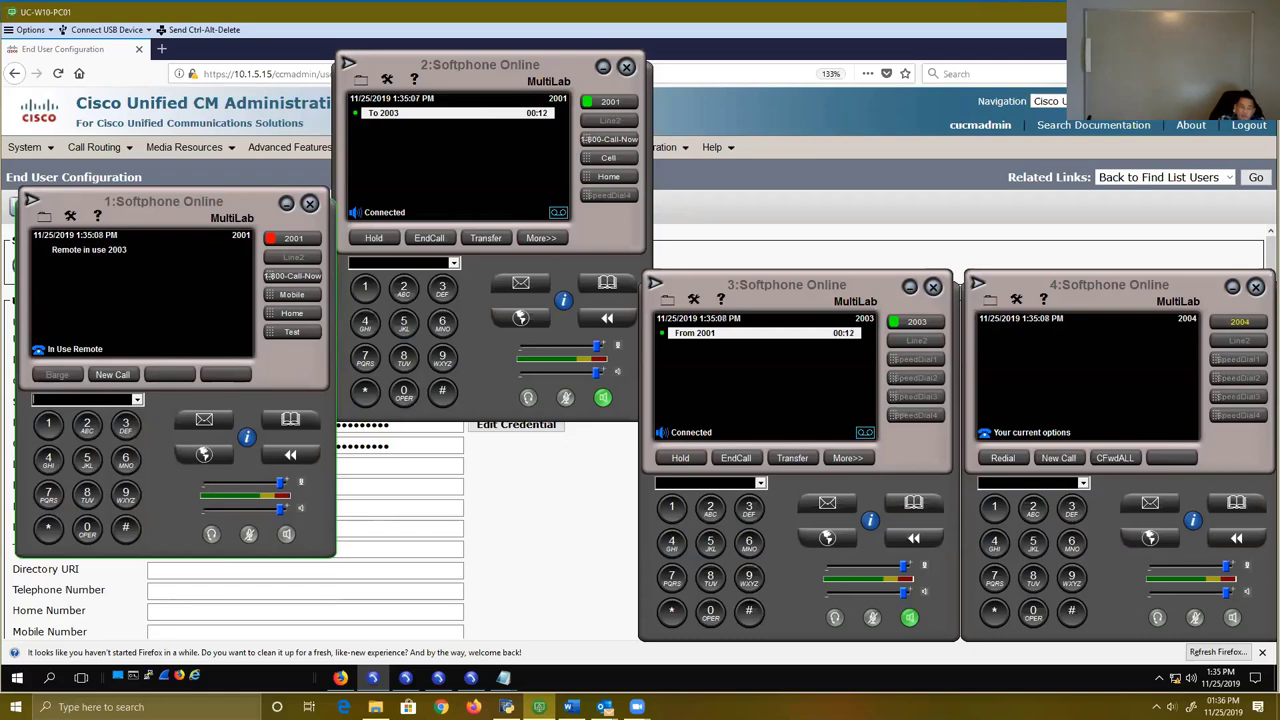
Review the end user page, then rearrange the Phone 1 and Phone 2 softphone windows
left_click(557, 514)
scroll(437, 486, "down", 10)
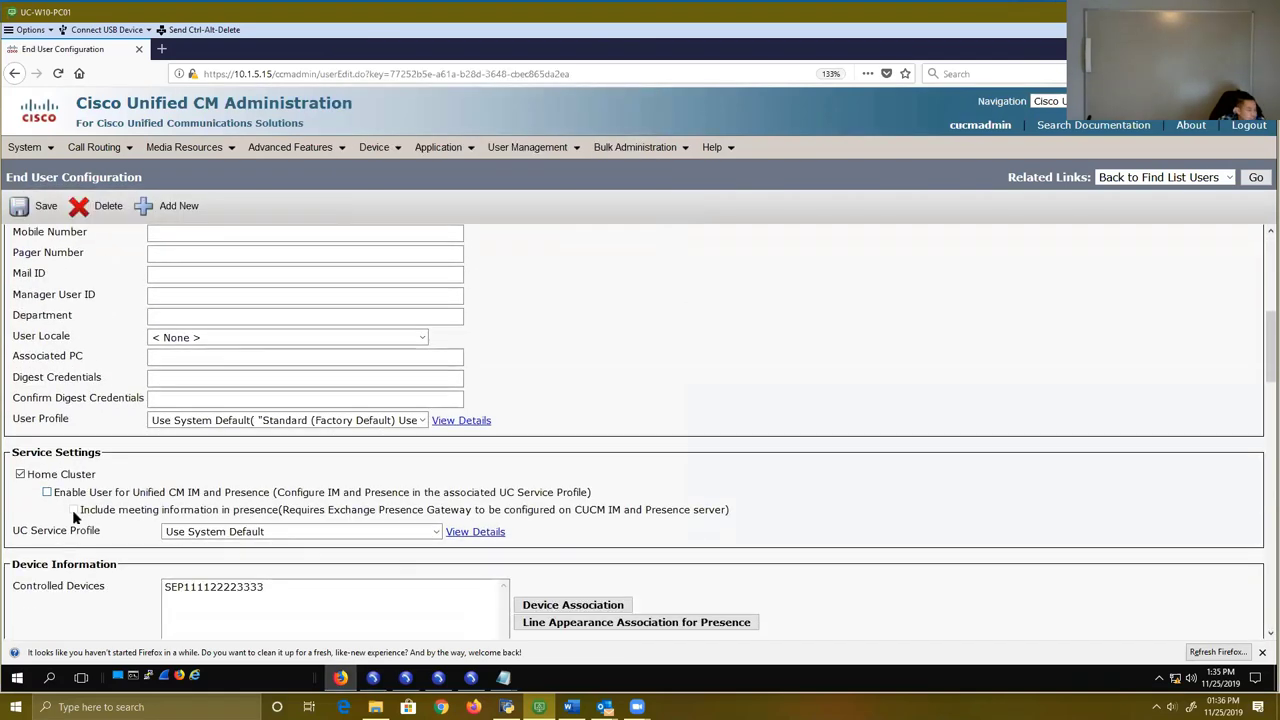
scroll(59, 539, "down", 2)
left_click_drag(14, 509, 153, 512)
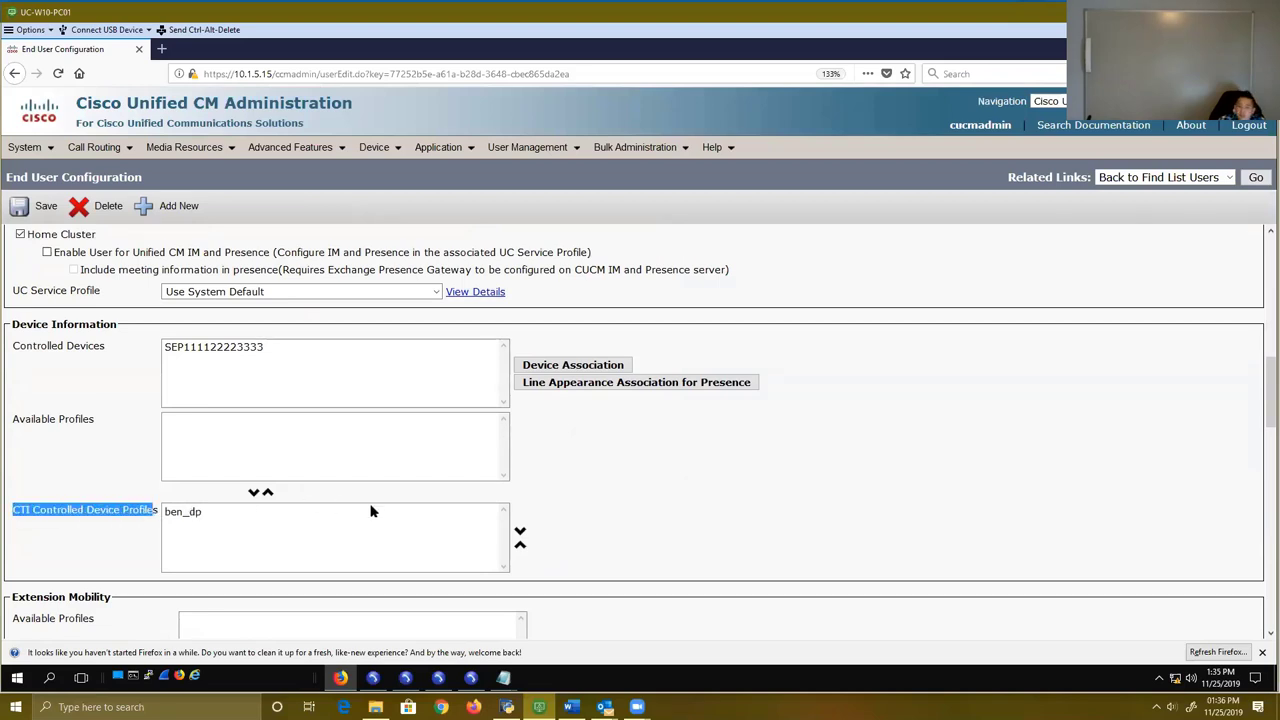
left_click(405, 678)
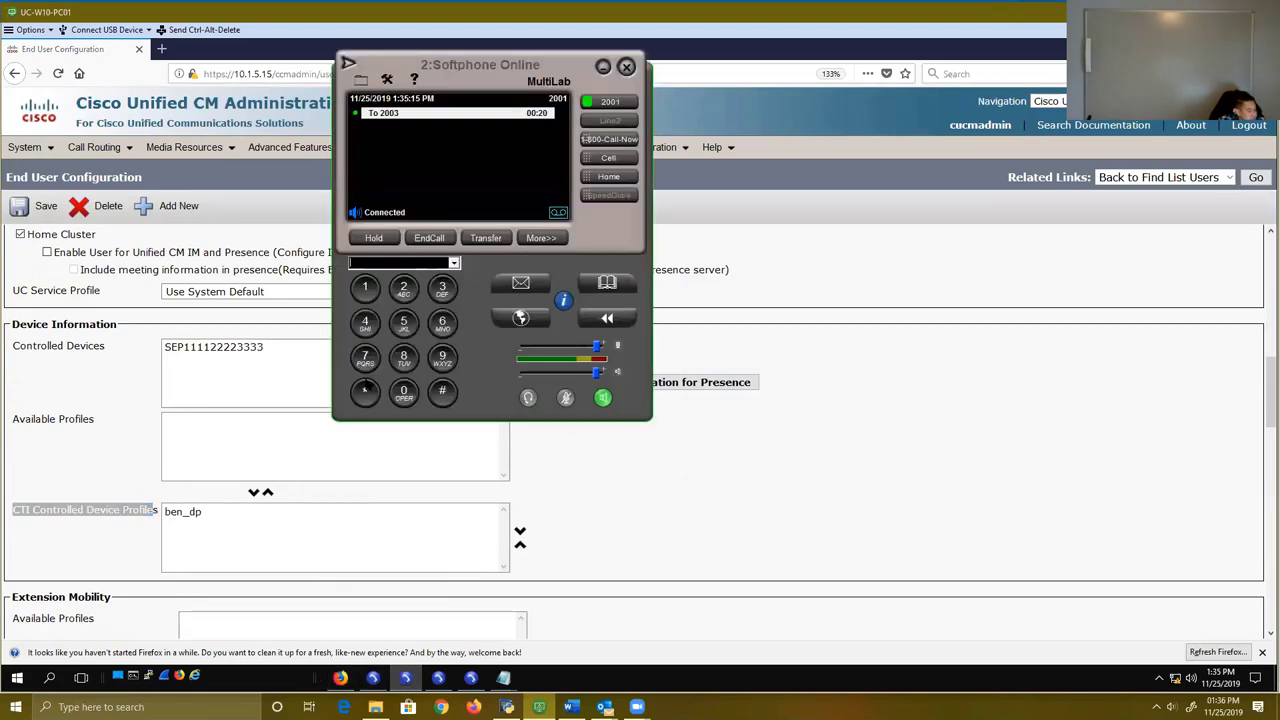
left_click(373, 679)
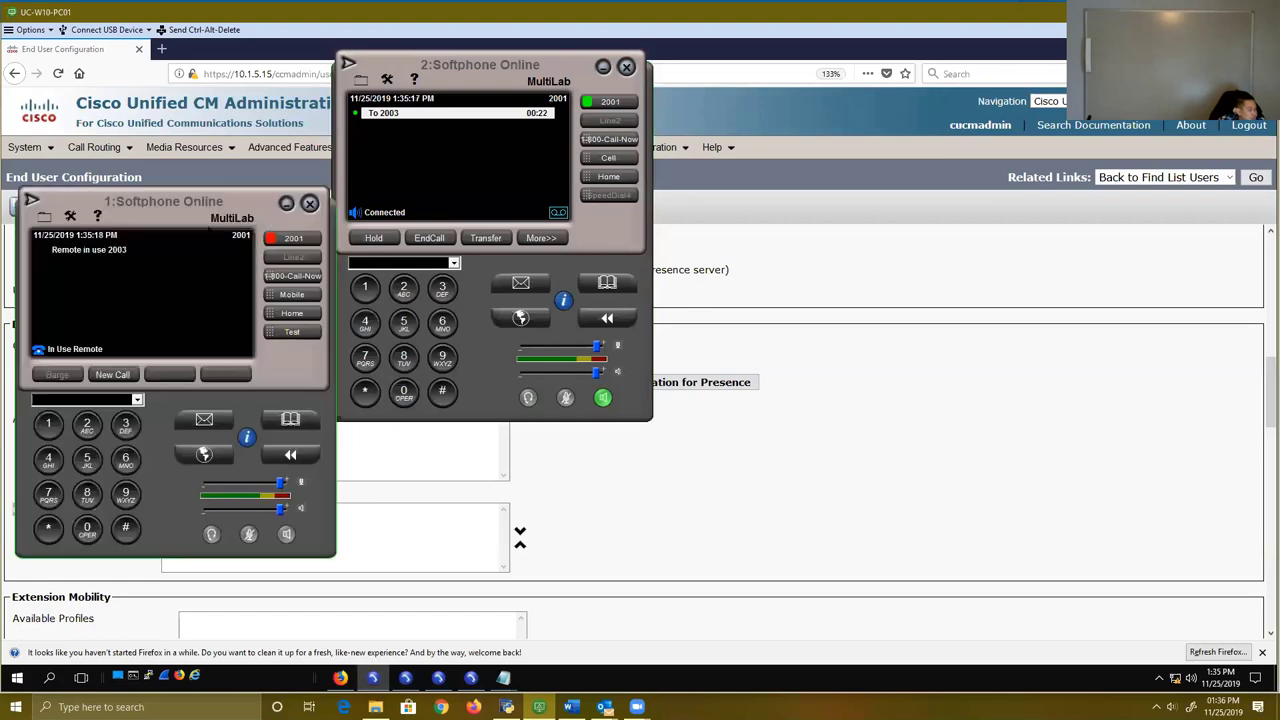
left_click_drag(203, 204, 199, 166)
left_click_drag(195, 78, 199, 59)
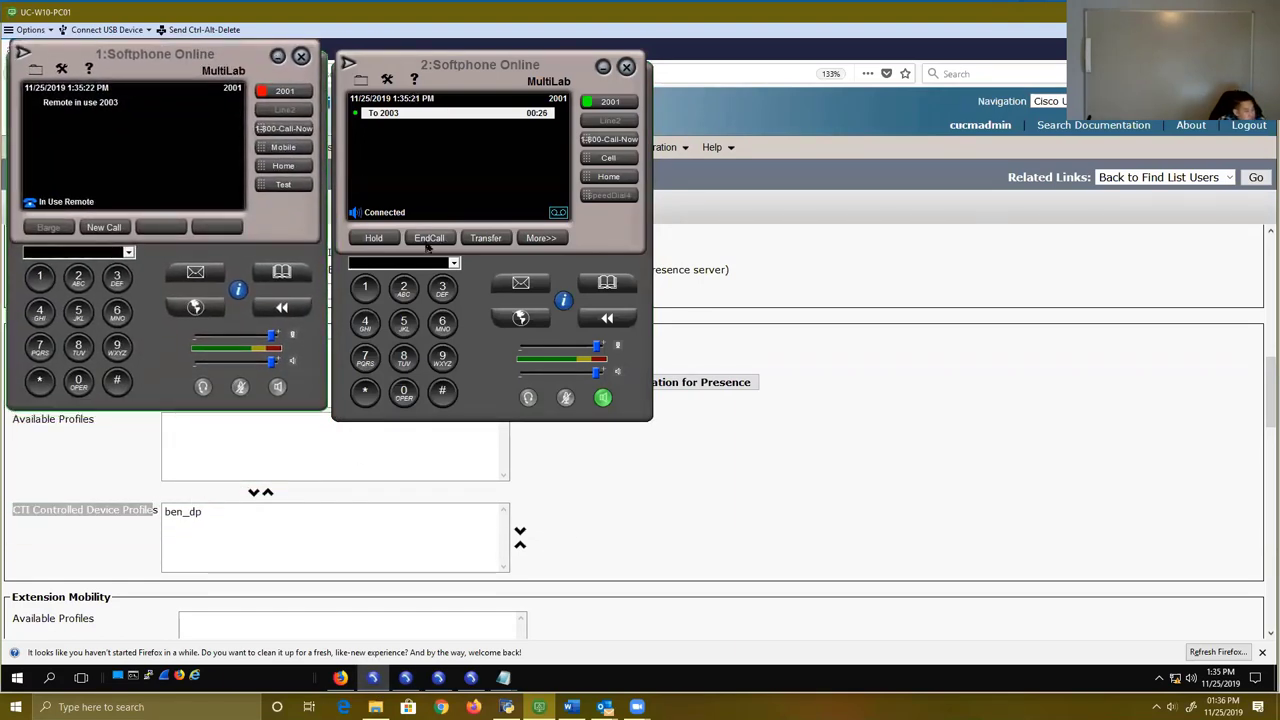
End the call on Phone 2 and open Extension Mobility from Services to reach the logout prompt
left_click(433, 240)
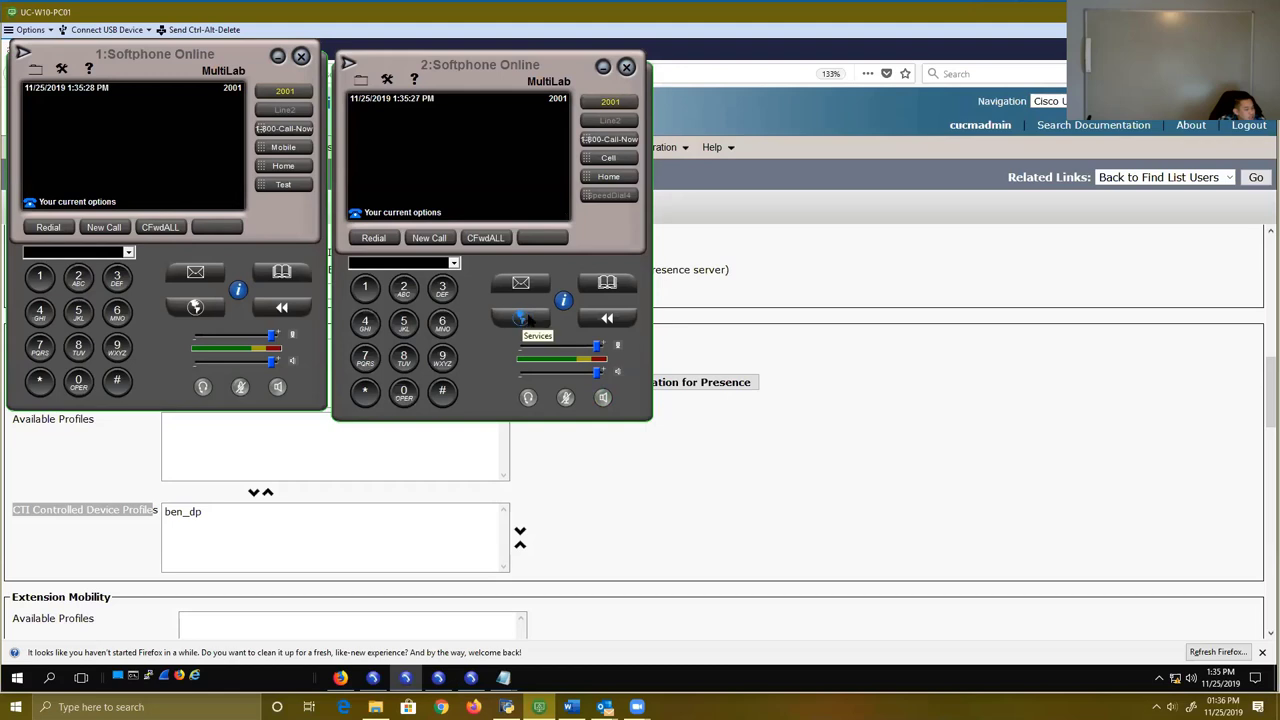
left_click(519, 317)
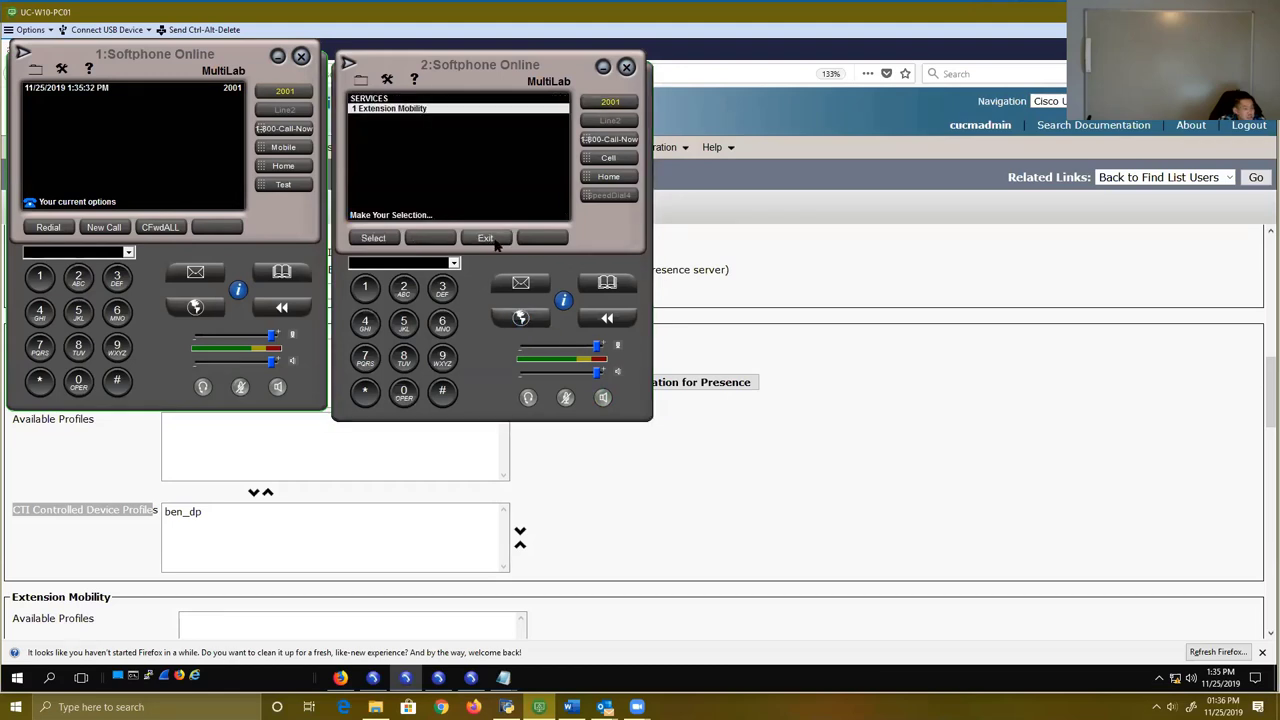
left_click(492, 240)
left_click(519, 317)
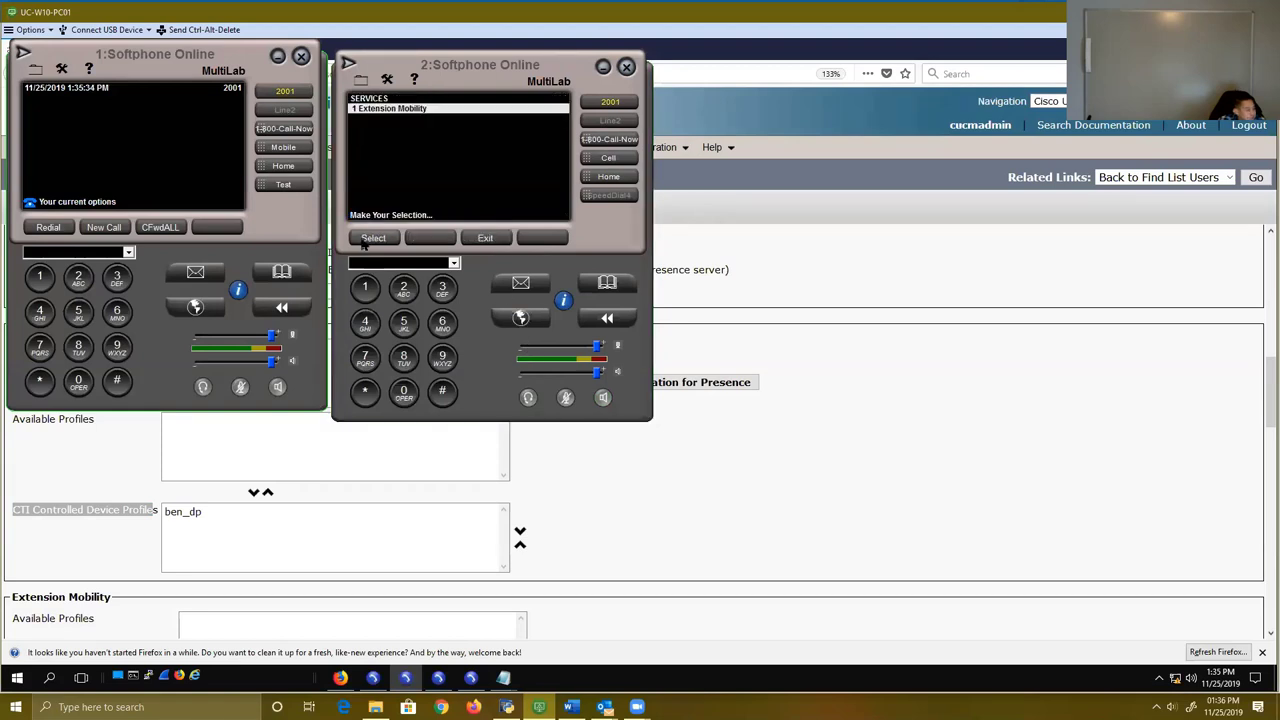
left_click(372, 238)
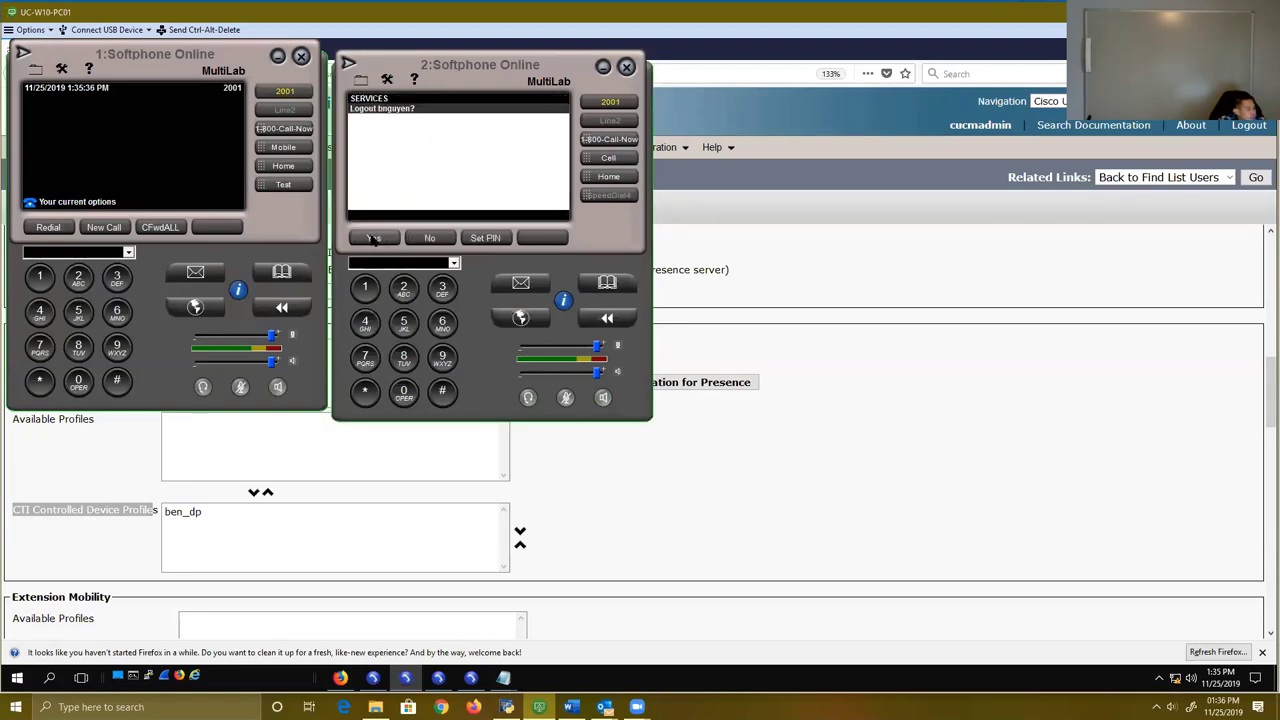
left_click(771, 305)
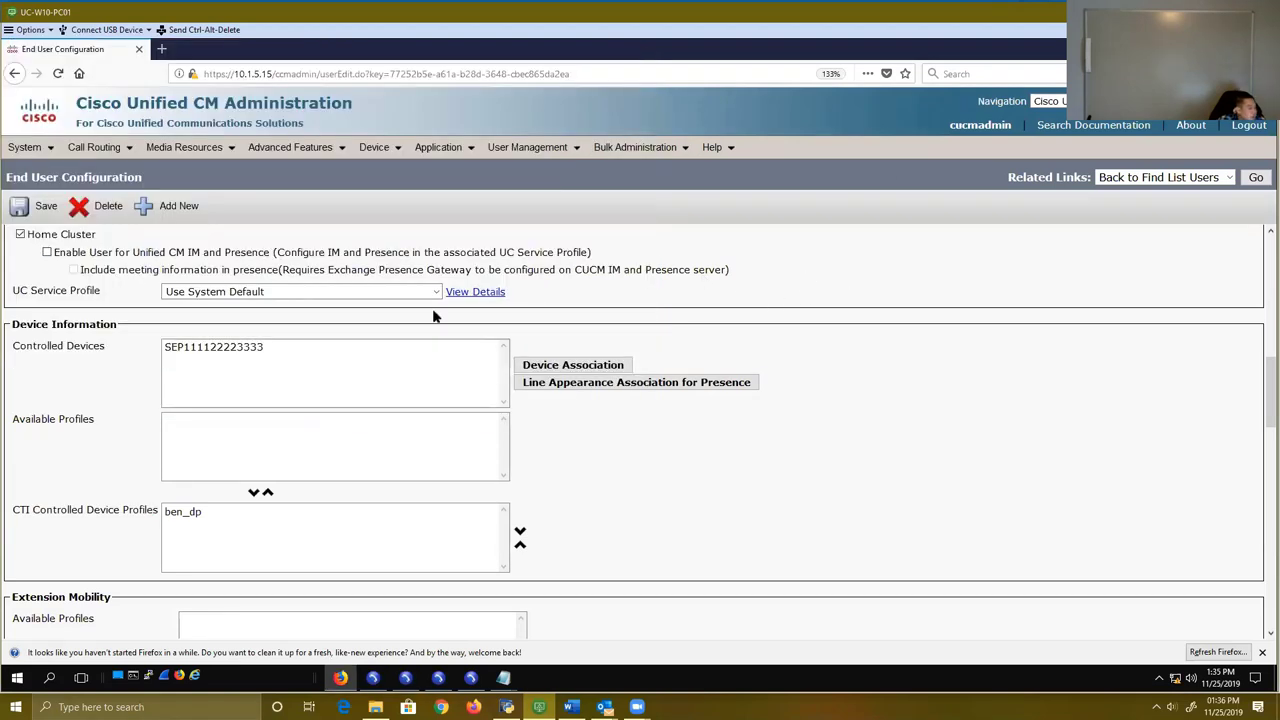
Open the ben_dp device profile from the device profile list
scroll(432, 312, "up", 3)
mouse_move(370, 146)
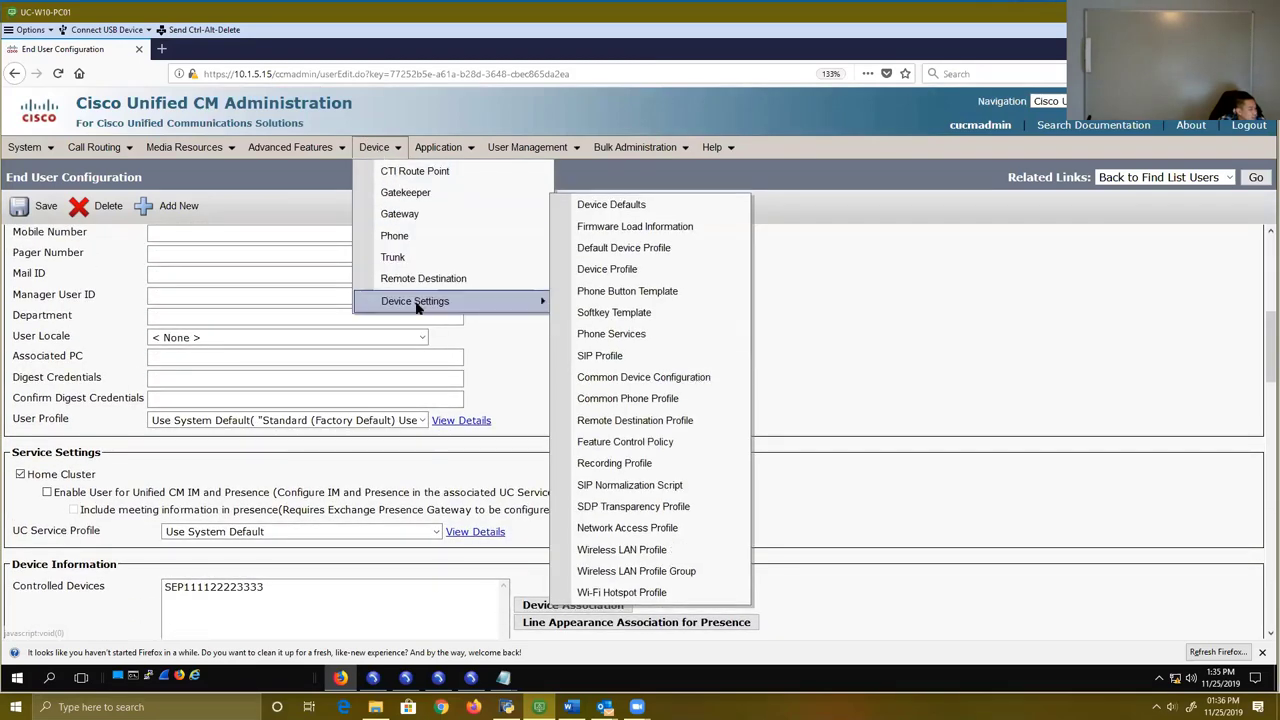
left_click(629, 272)
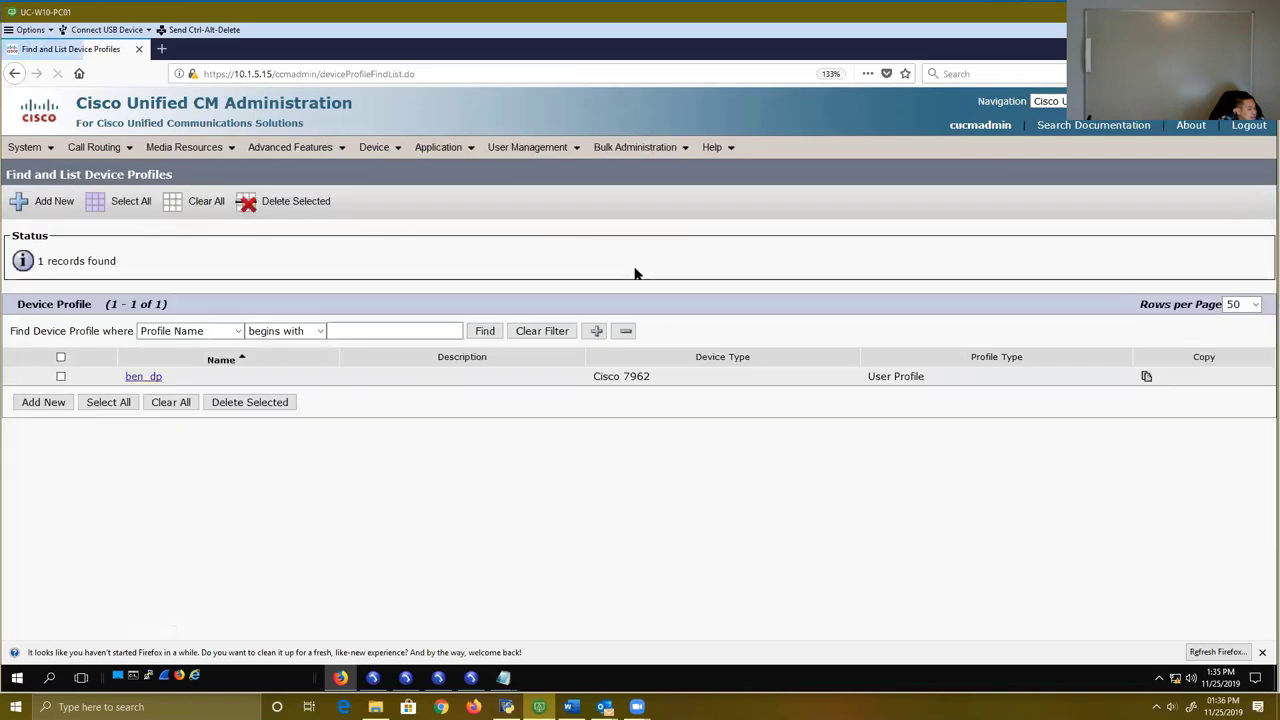
left_click(147, 379)
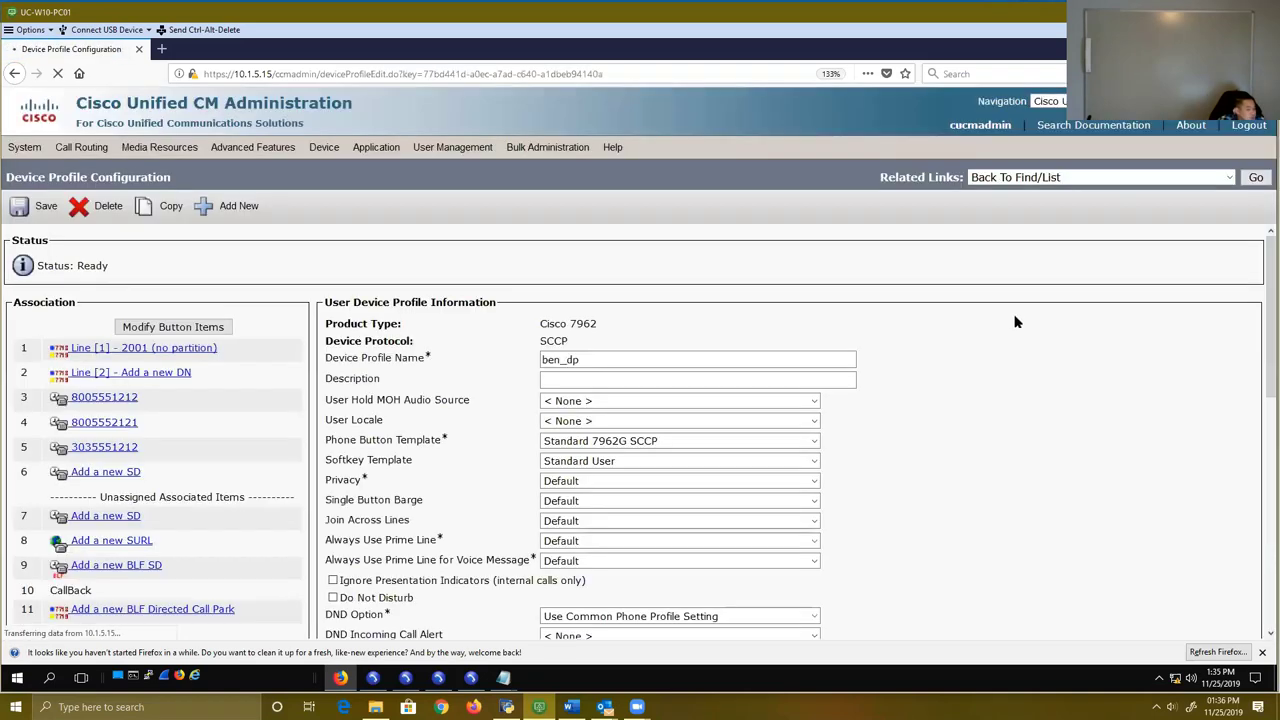
Subscribe ben_dp to Extension Mobility through Subscribe/Unsubscribe Services, then close the popup
left_click(1100, 178)
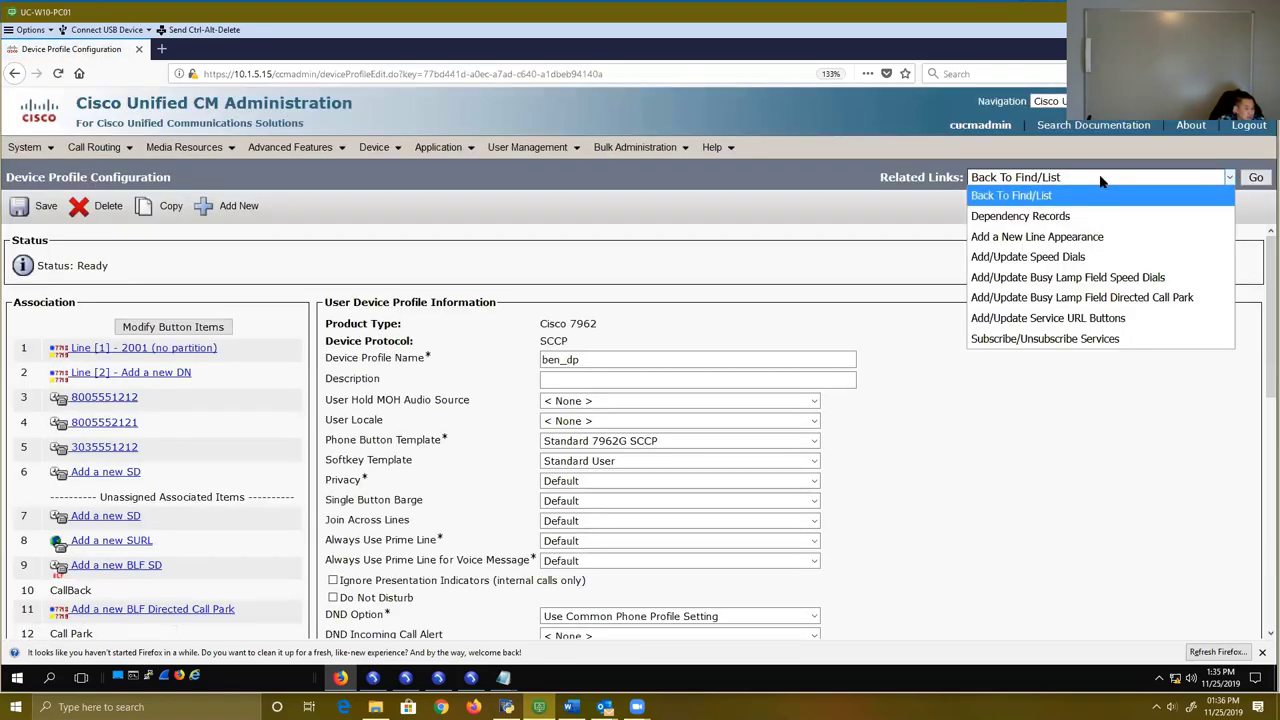
left_click(1058, 339)
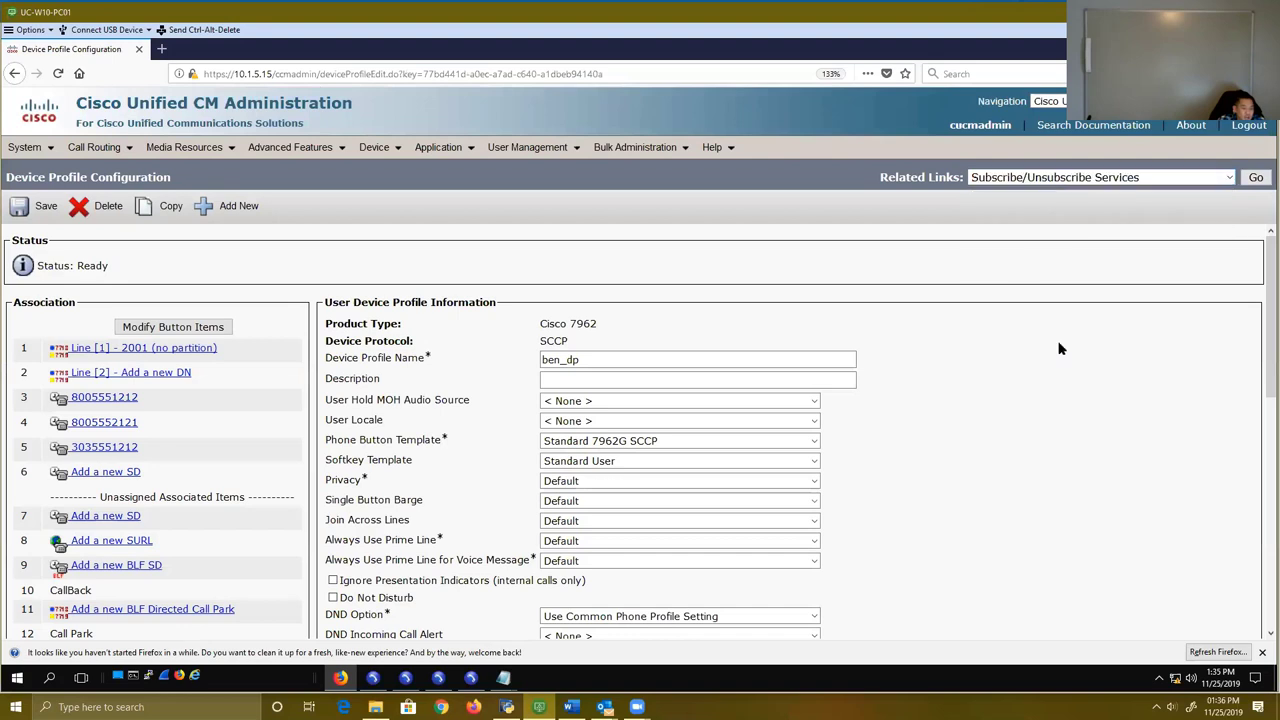
left_click(1255, 178)
left_click(270, 279)
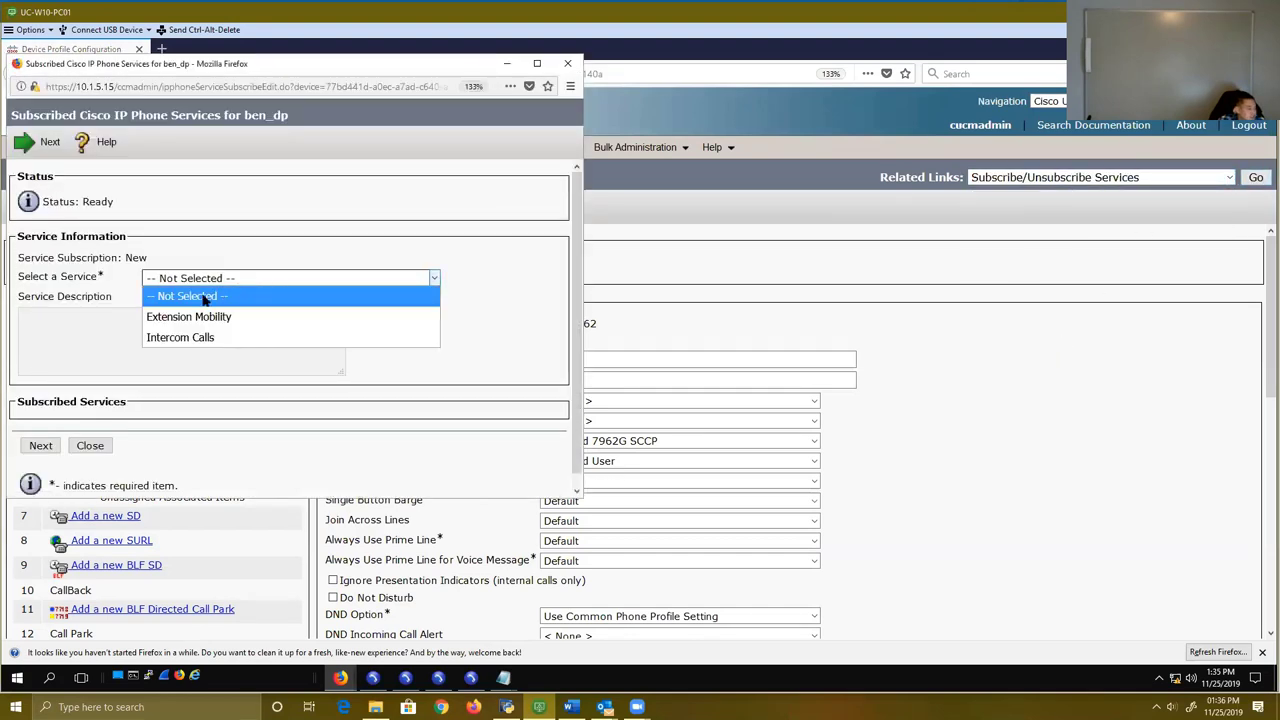
left_click(190, 315)
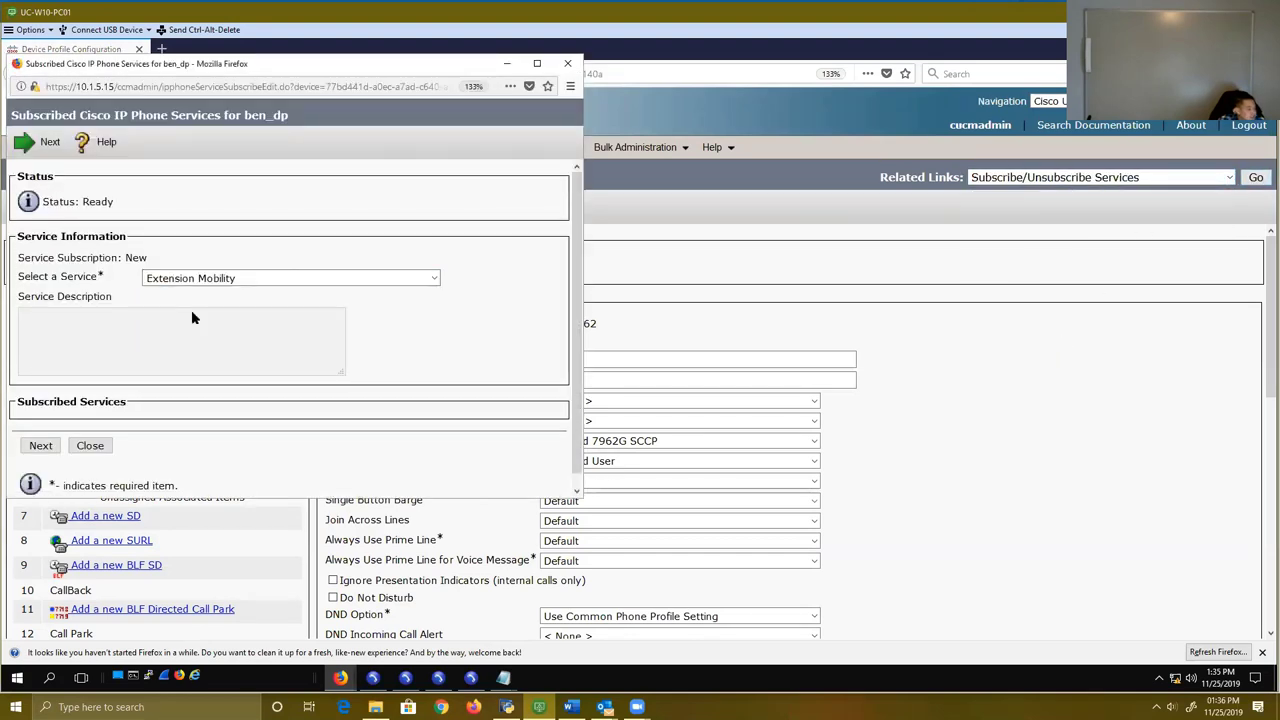
left_click(41, 448)
left_click(53, 358)
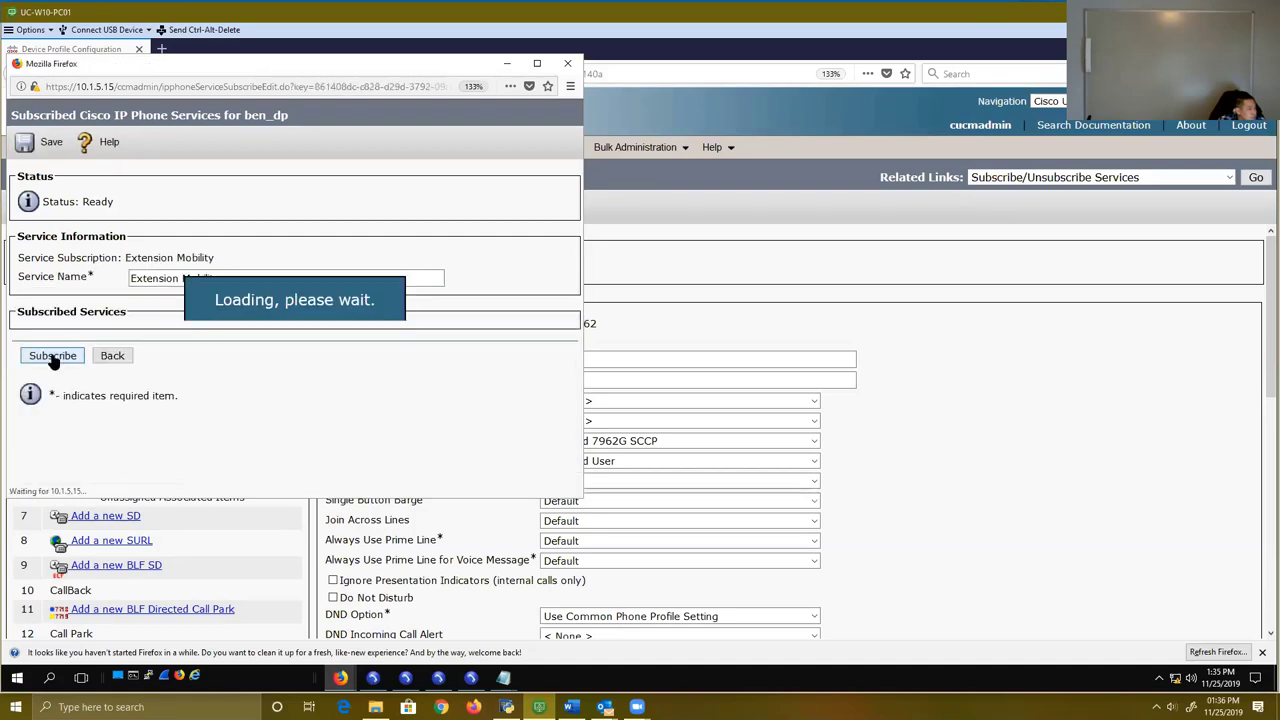
left_click(569, 65)
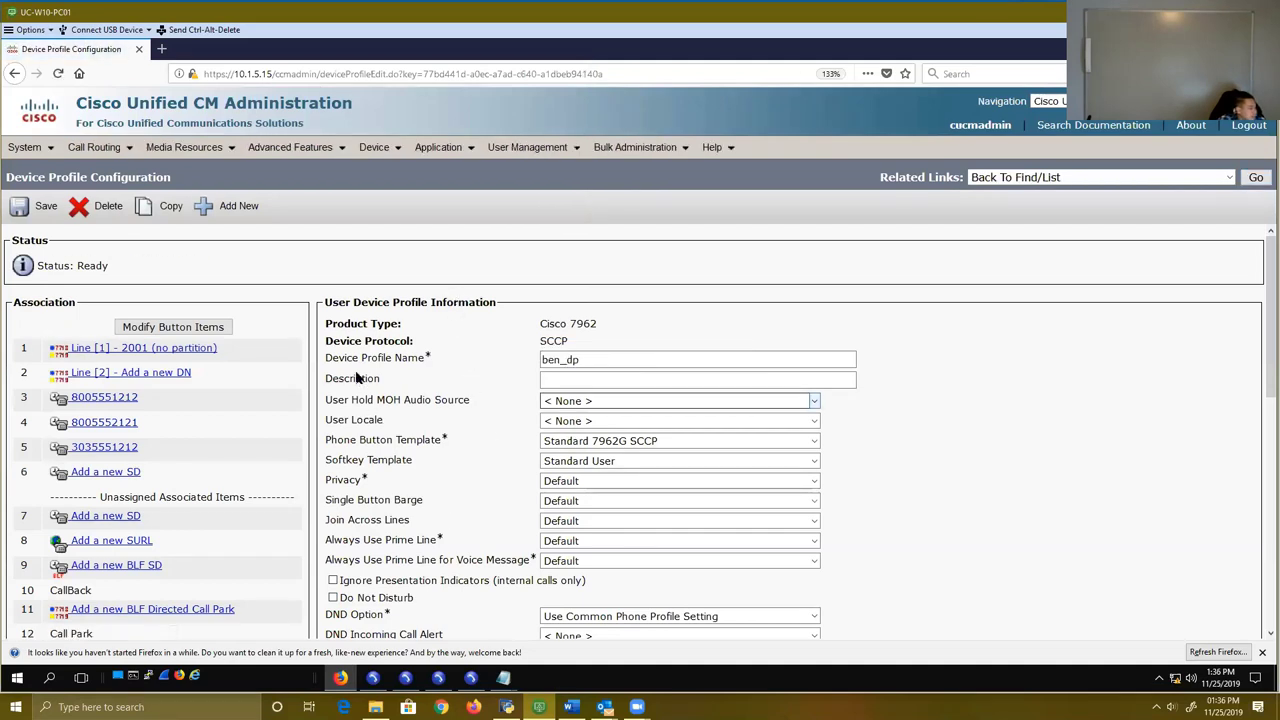
Log Phone 2 out of Extension Mobility from Services so it resets to extension 2002
left_click(405, 677)
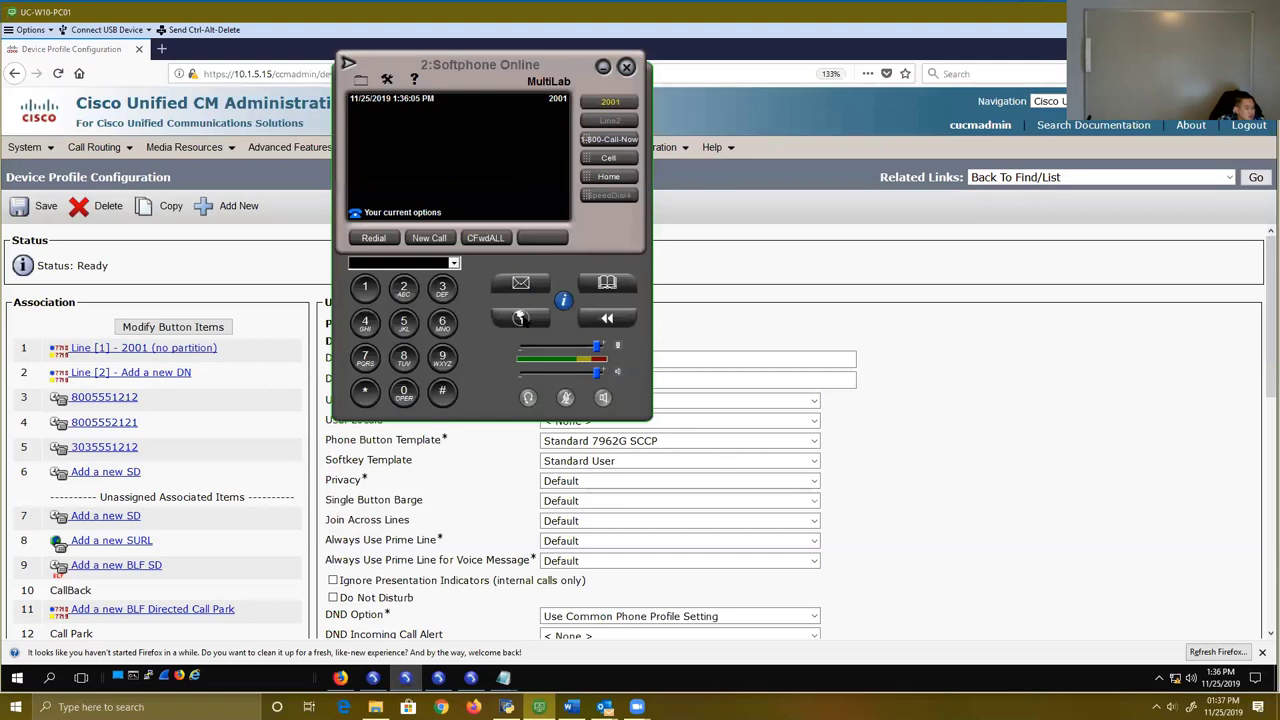
left_click(520, 318)
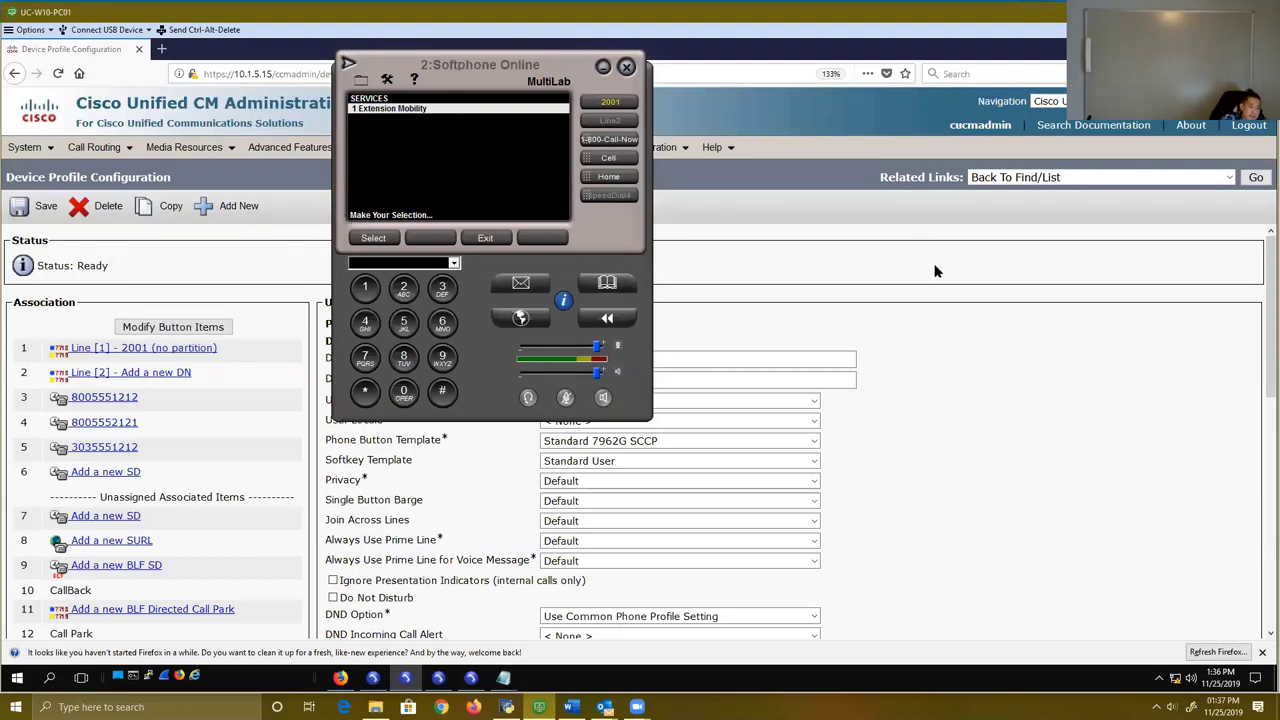
left_click(1010, 190)
left_click(1006, 177)
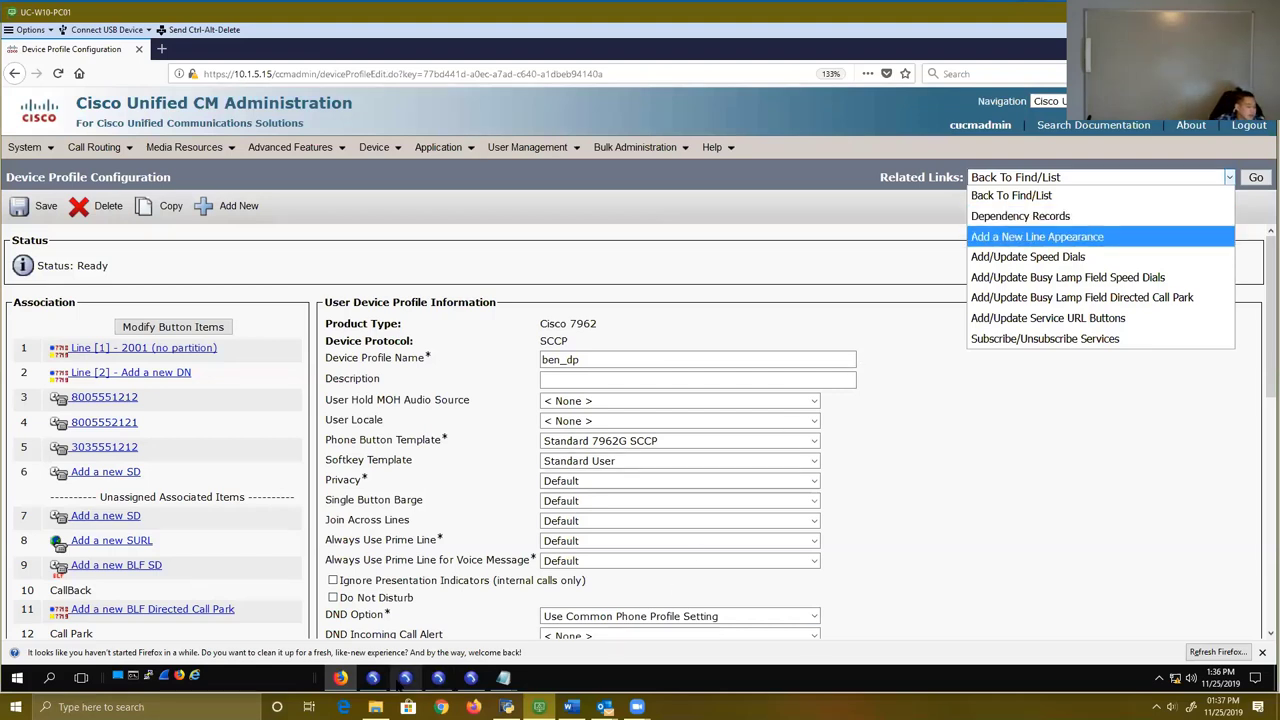
left_click(405, 677)
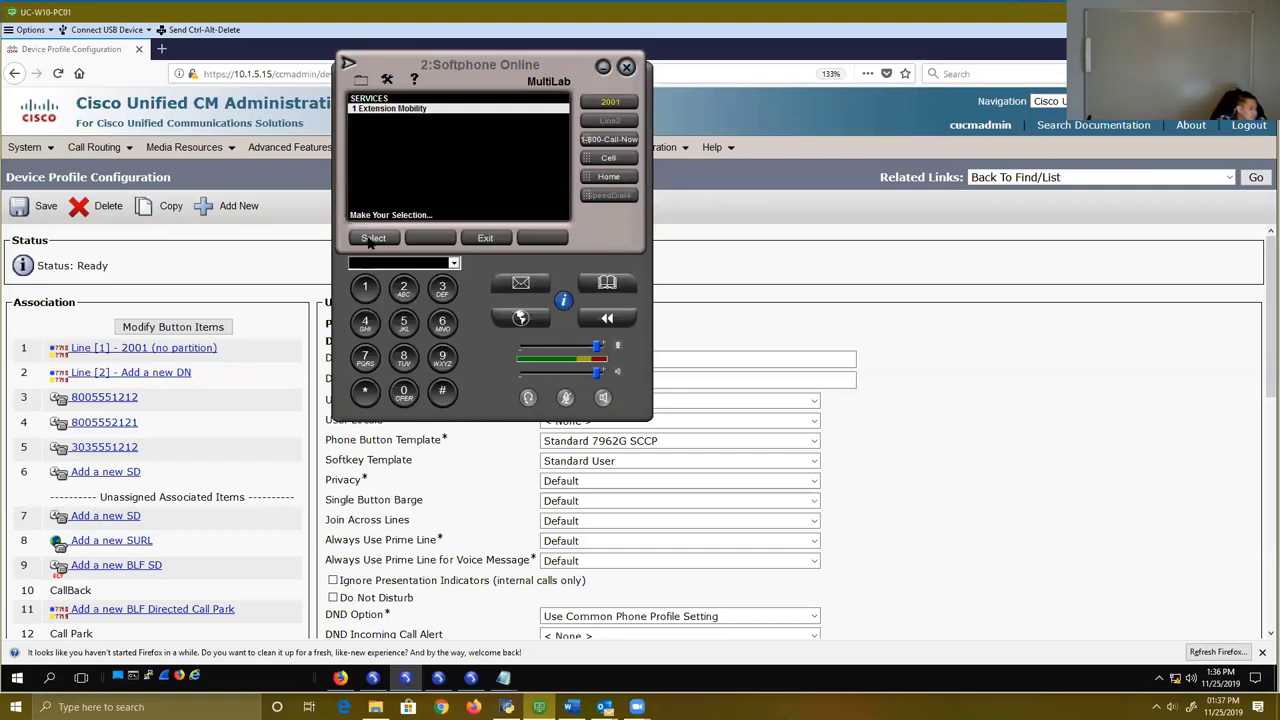
left_click(372, 240)
left_click(374, 240)
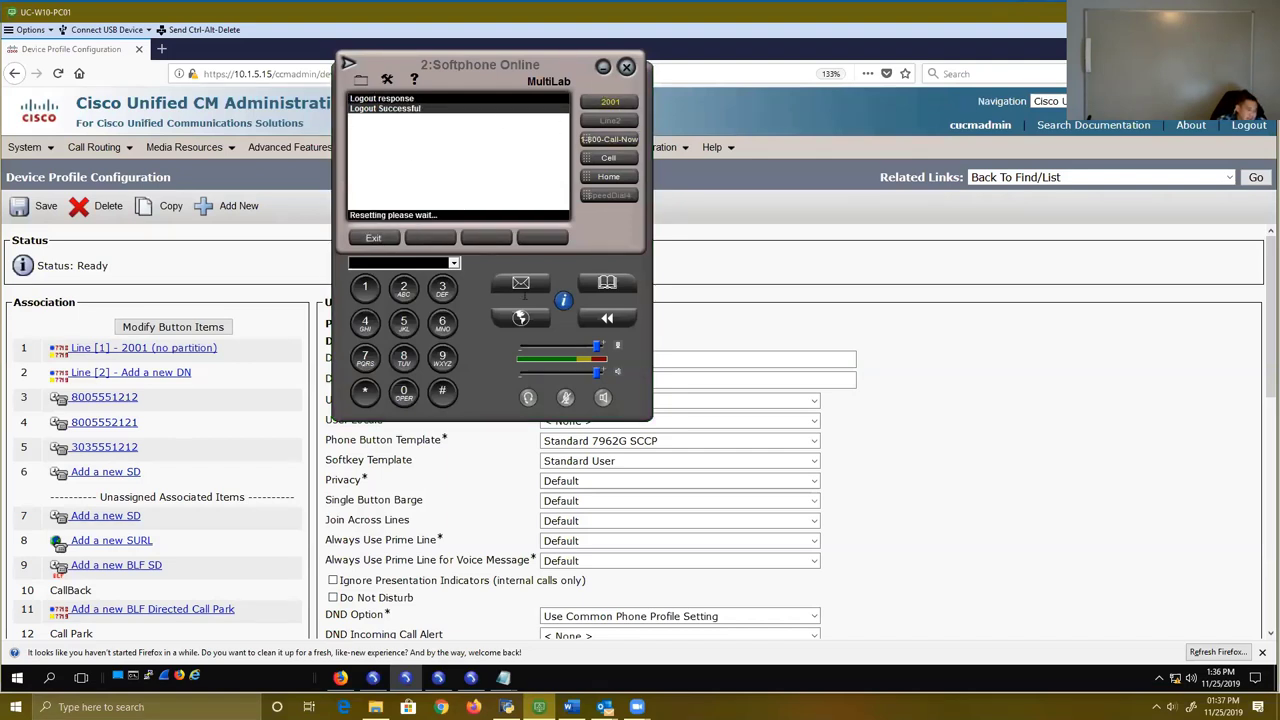
left_click(373, 677)
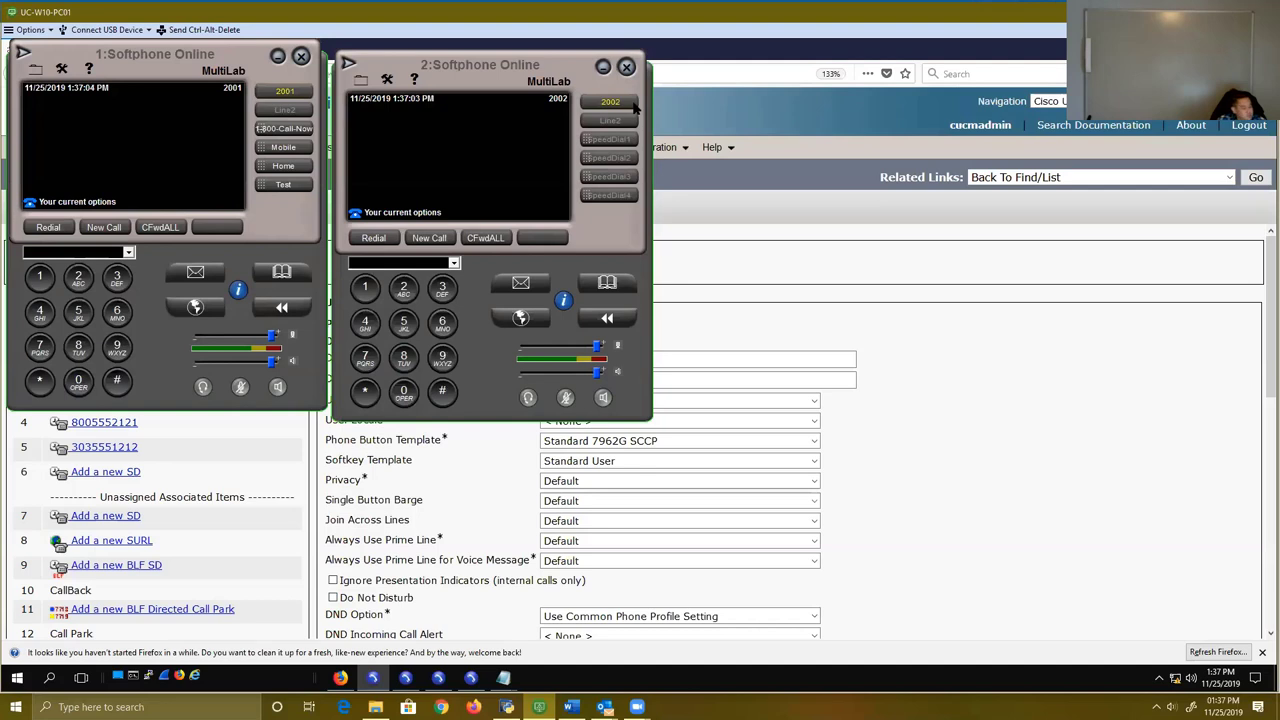
Bring the ben_dp Device Profile Configuration page in front of the softphone windows
left_click(869, 328)
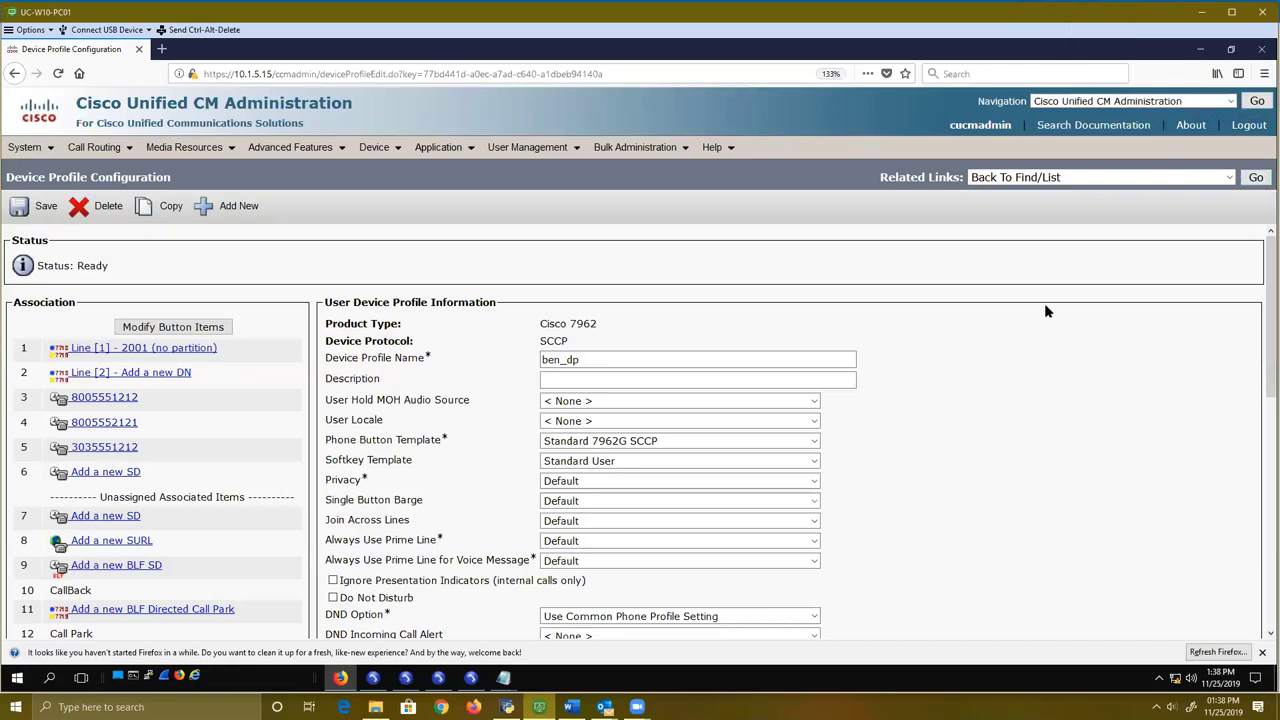
View the New Text Document notes with the 'User 1' sketch, then bring up softphone 1 (line 2001)
left_click(503, 677)
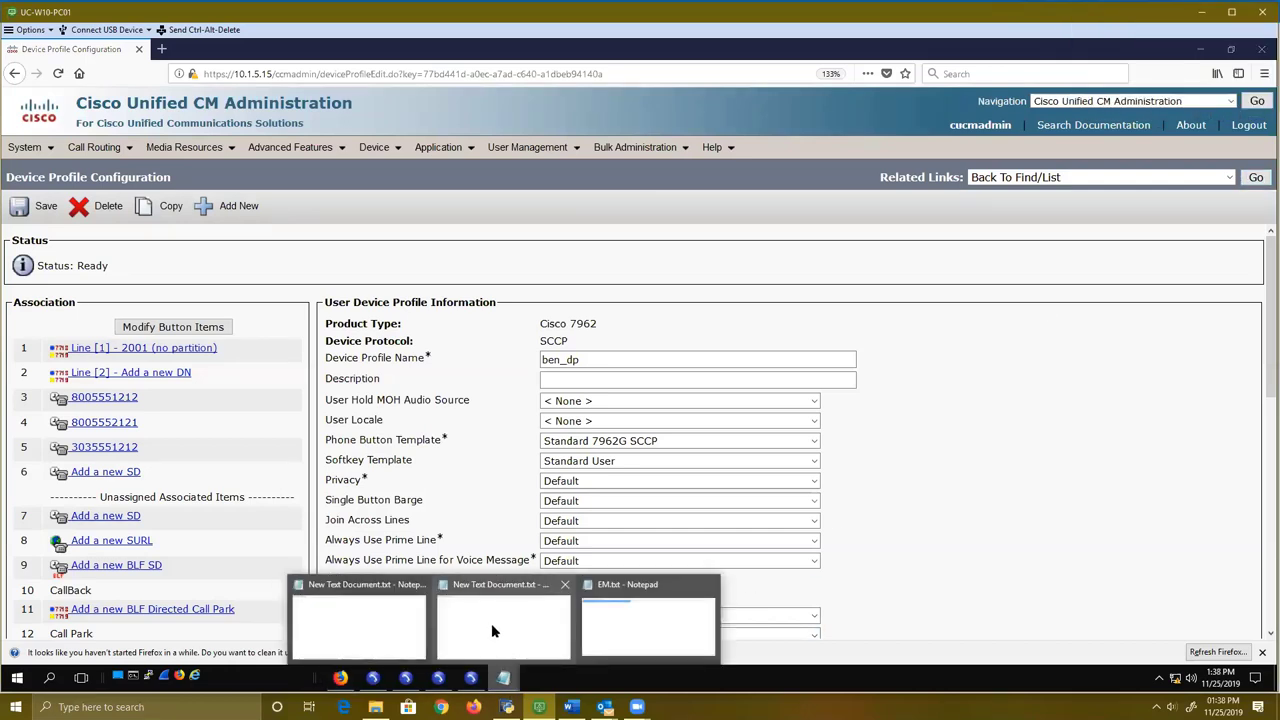
left_click(378, 620)
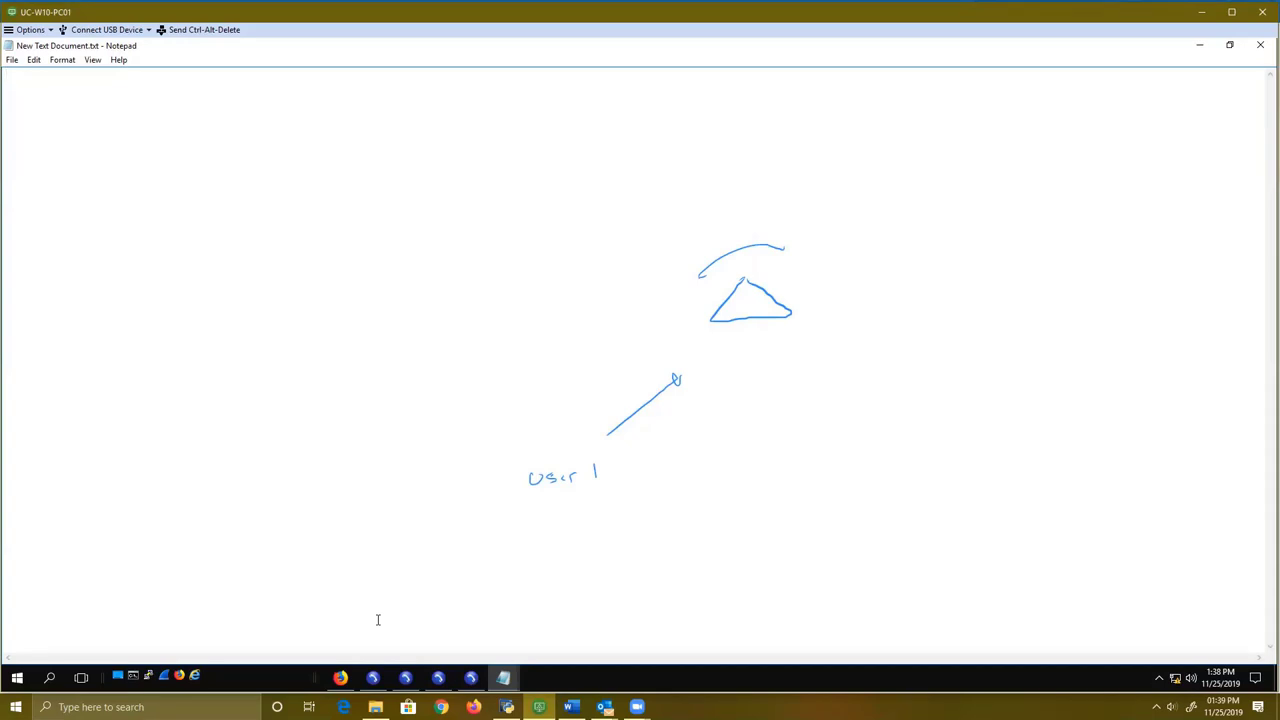
left_click(373, 678)
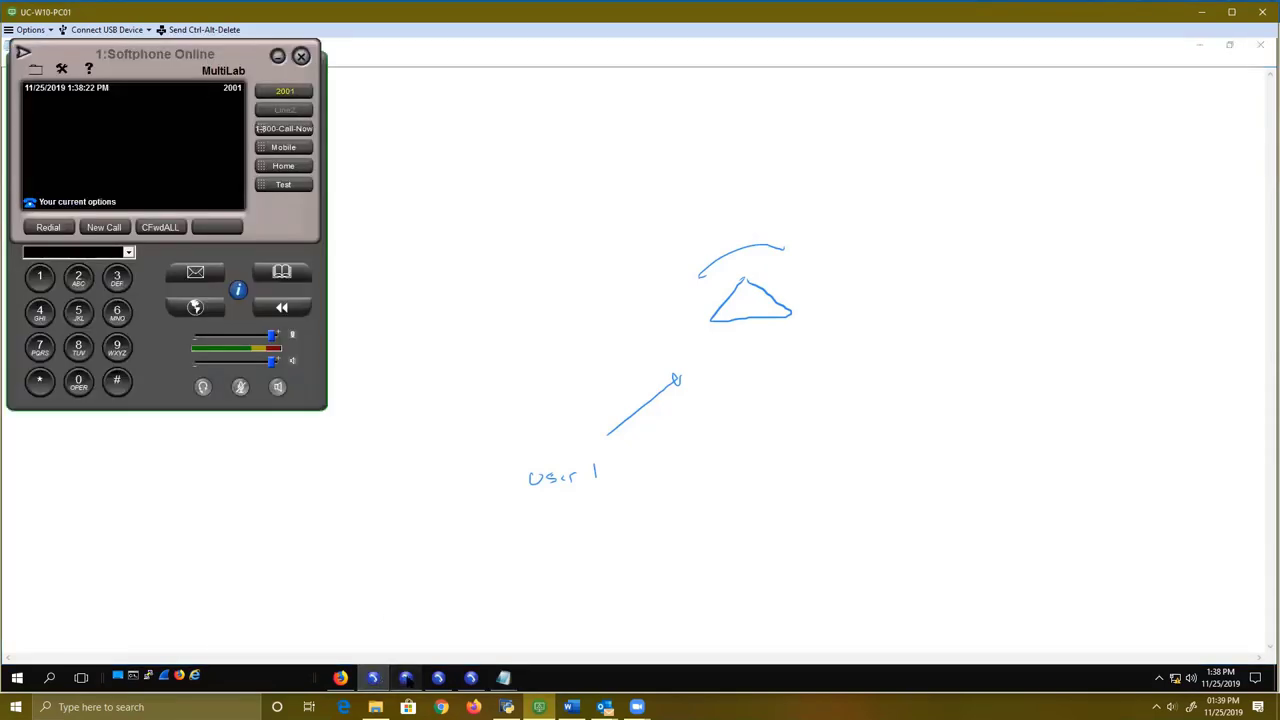
Check that Softphone 2's Services list shows Extension Mobility, then return to the ben_dp device profile page
left_click(405, 678)
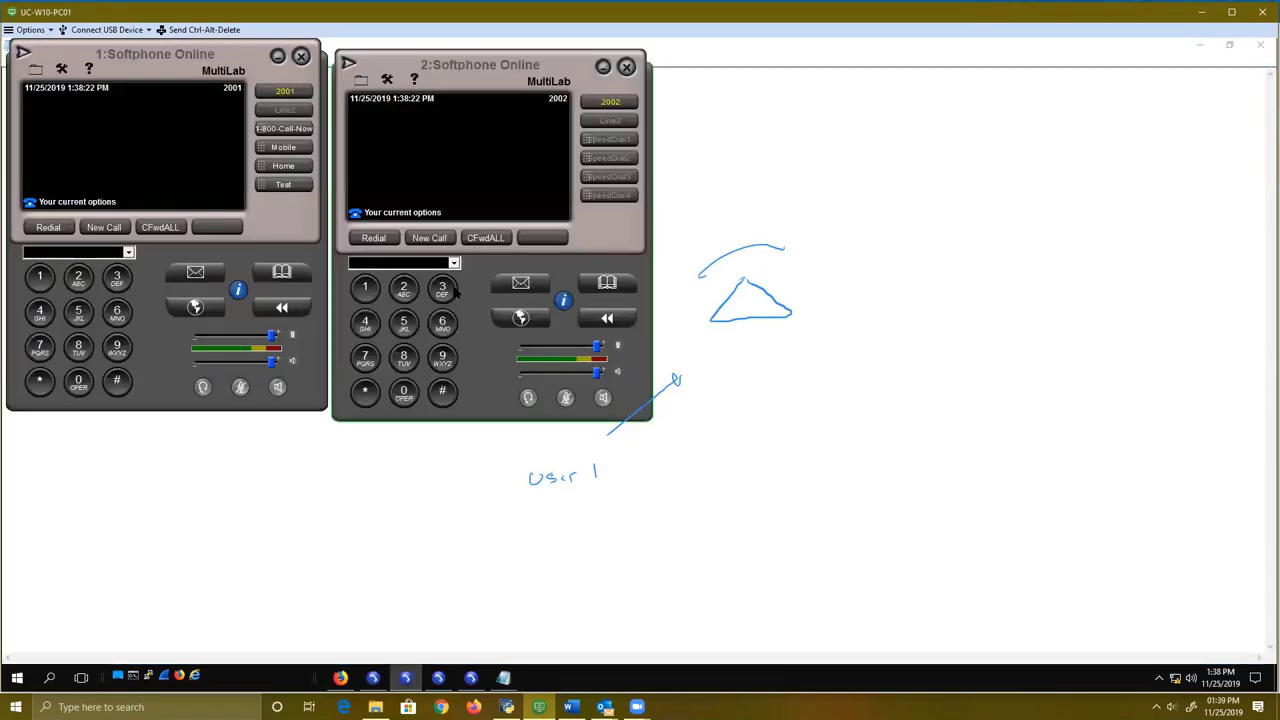
left_click(522, 318)
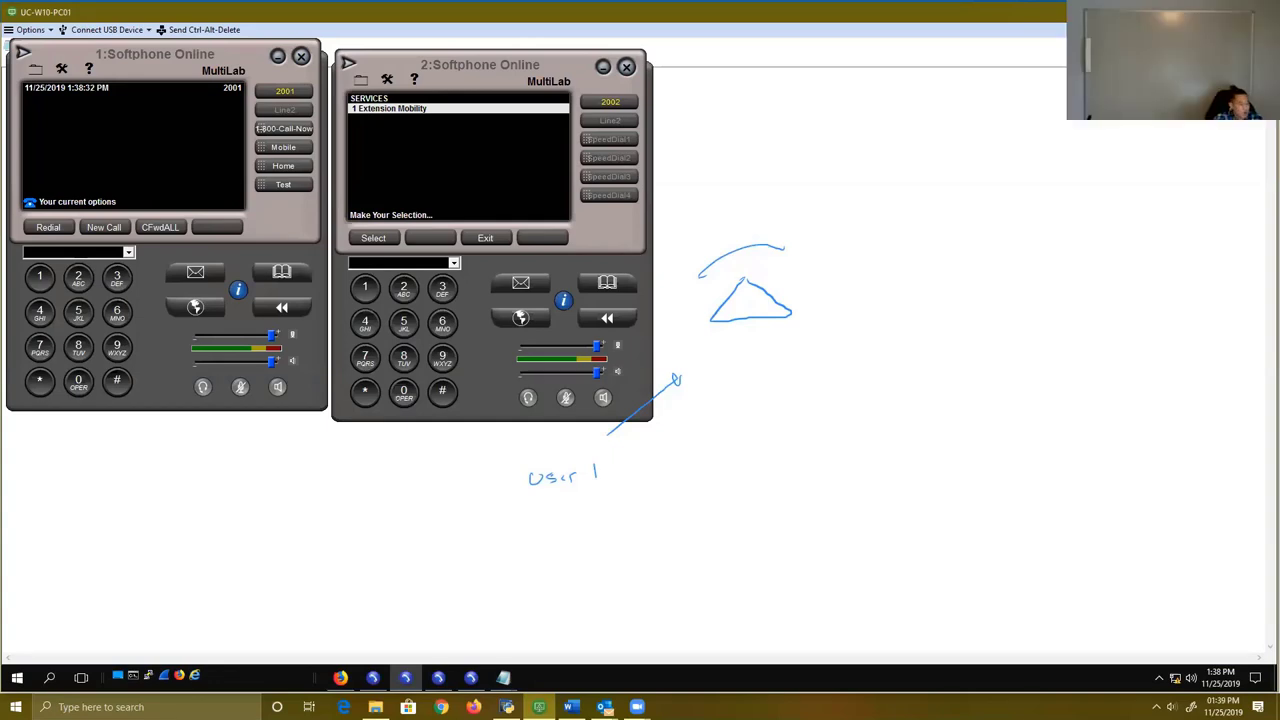
left_click(485, 238)
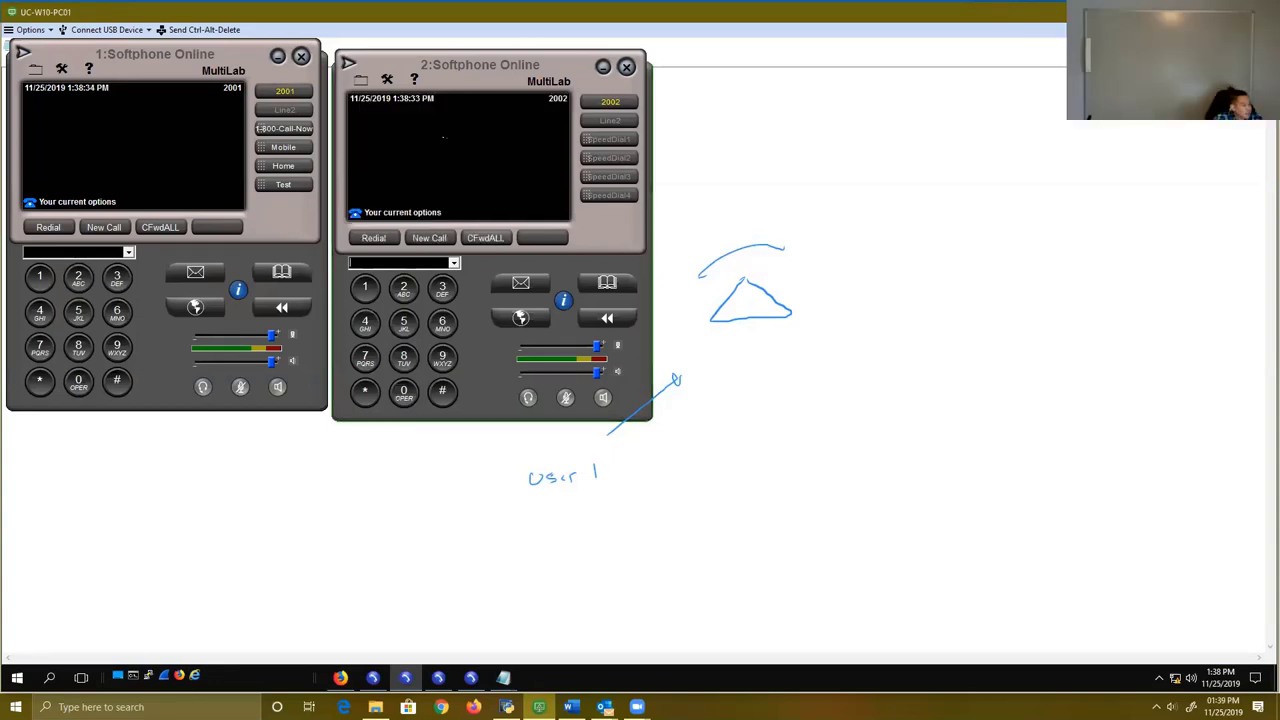
left_click(341, 677)
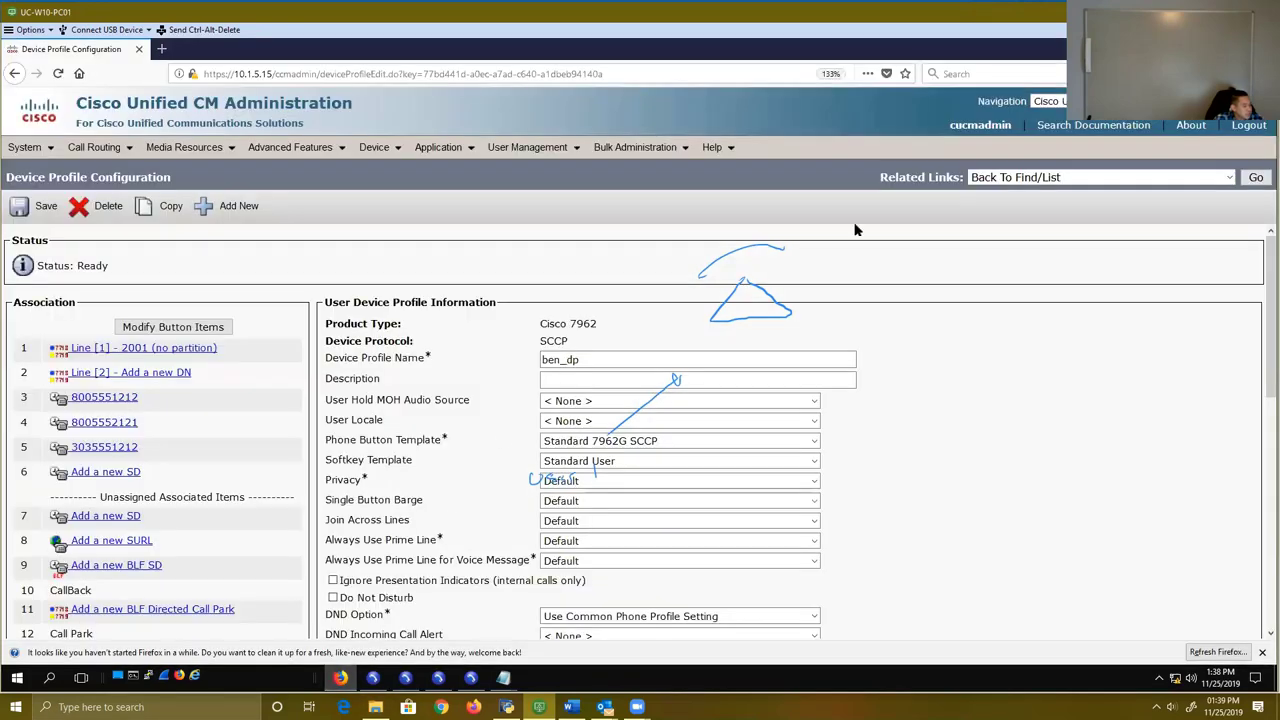
Go to the IP Phone Services list from the Device menu and review the existing services
left_click(1107, 179)
left_click(830, 158)
left_click(385, 147)
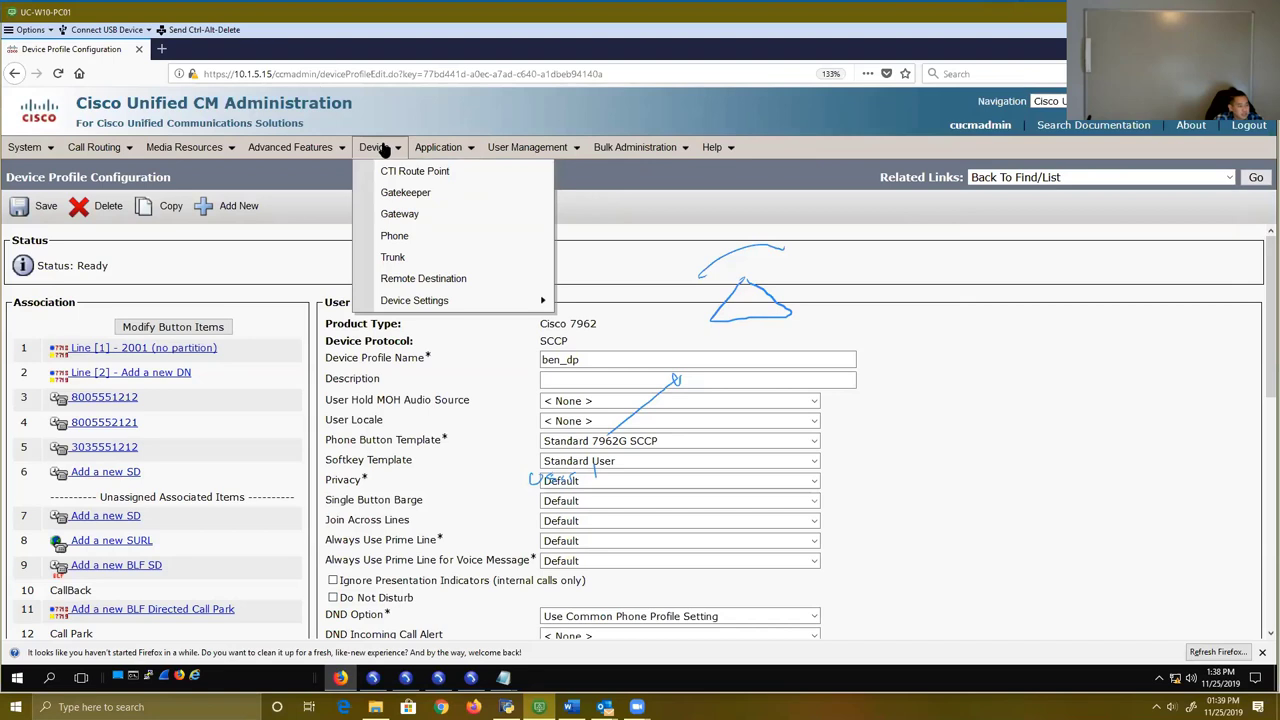
mouse_move(409, 303)
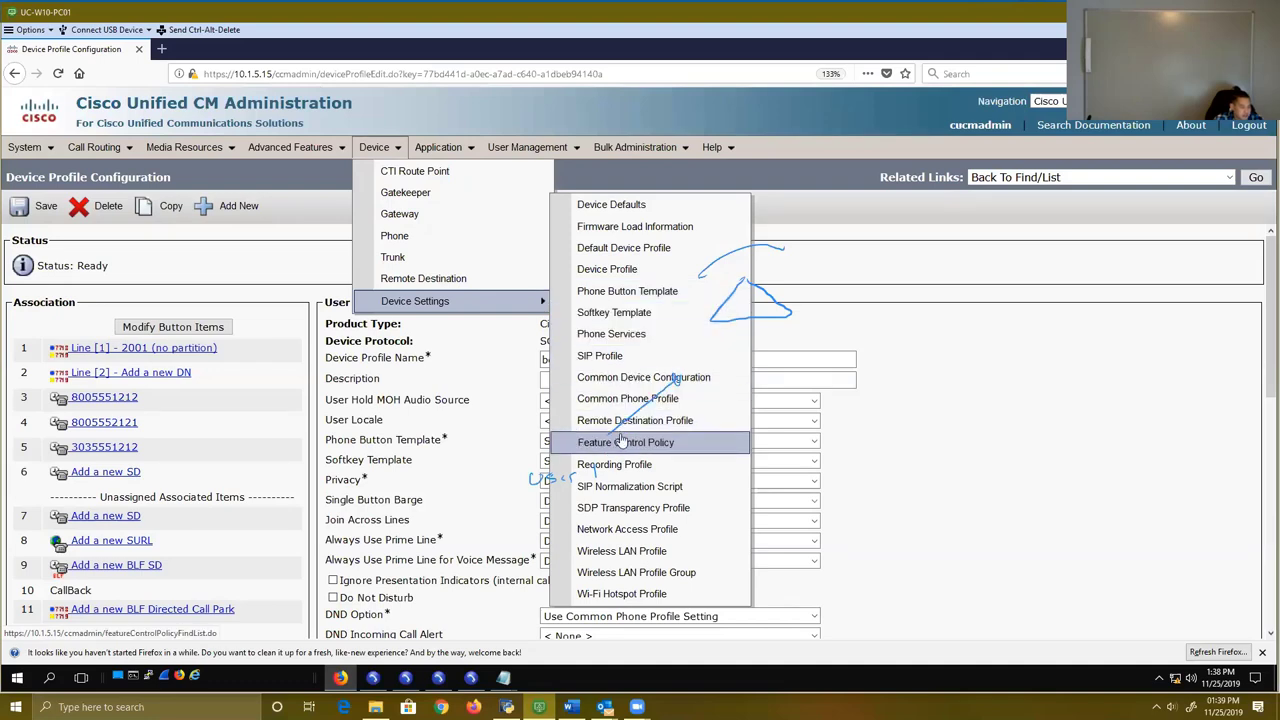
left_click(631, 343)
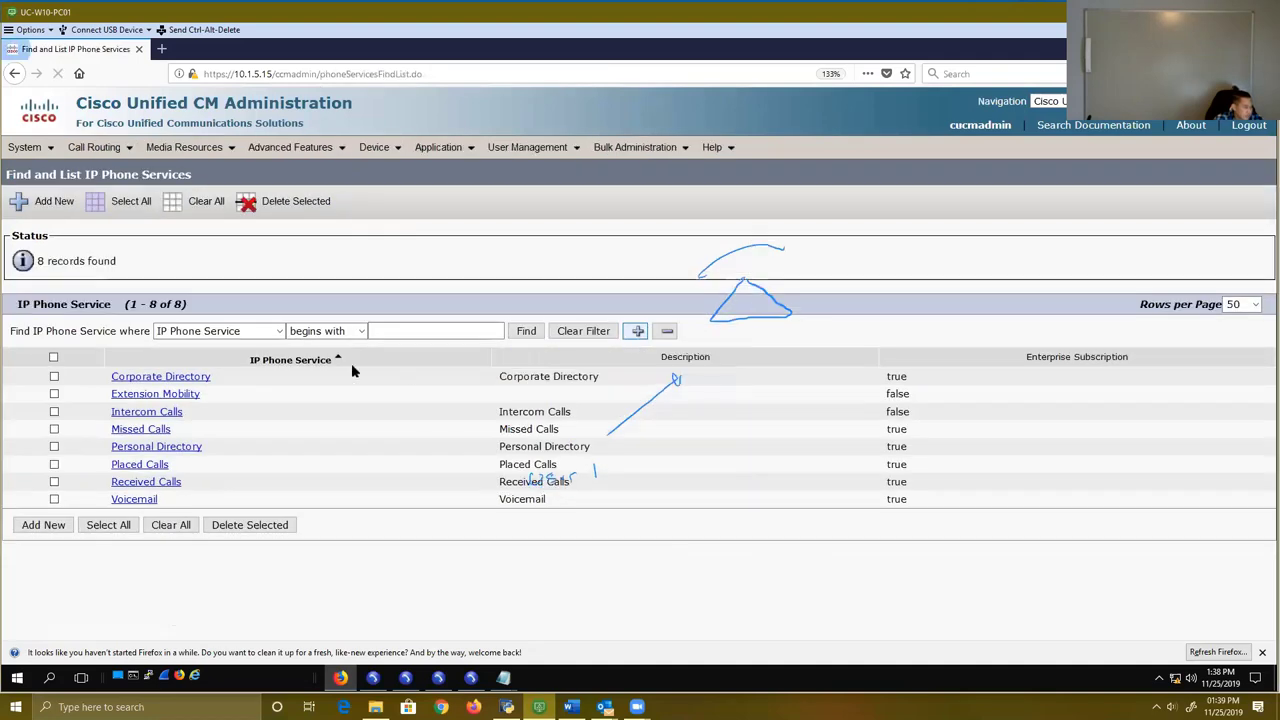
left_click_drag(108, 378, 282, 525)
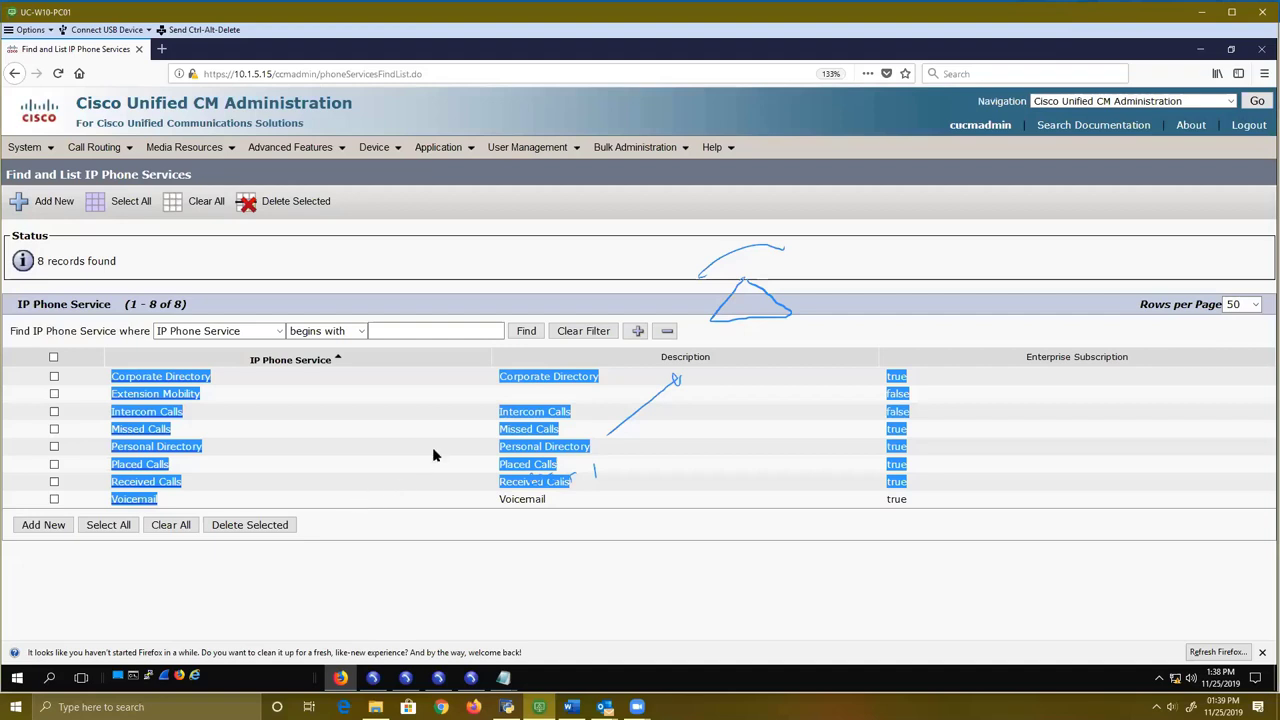
left_click(348, 427)
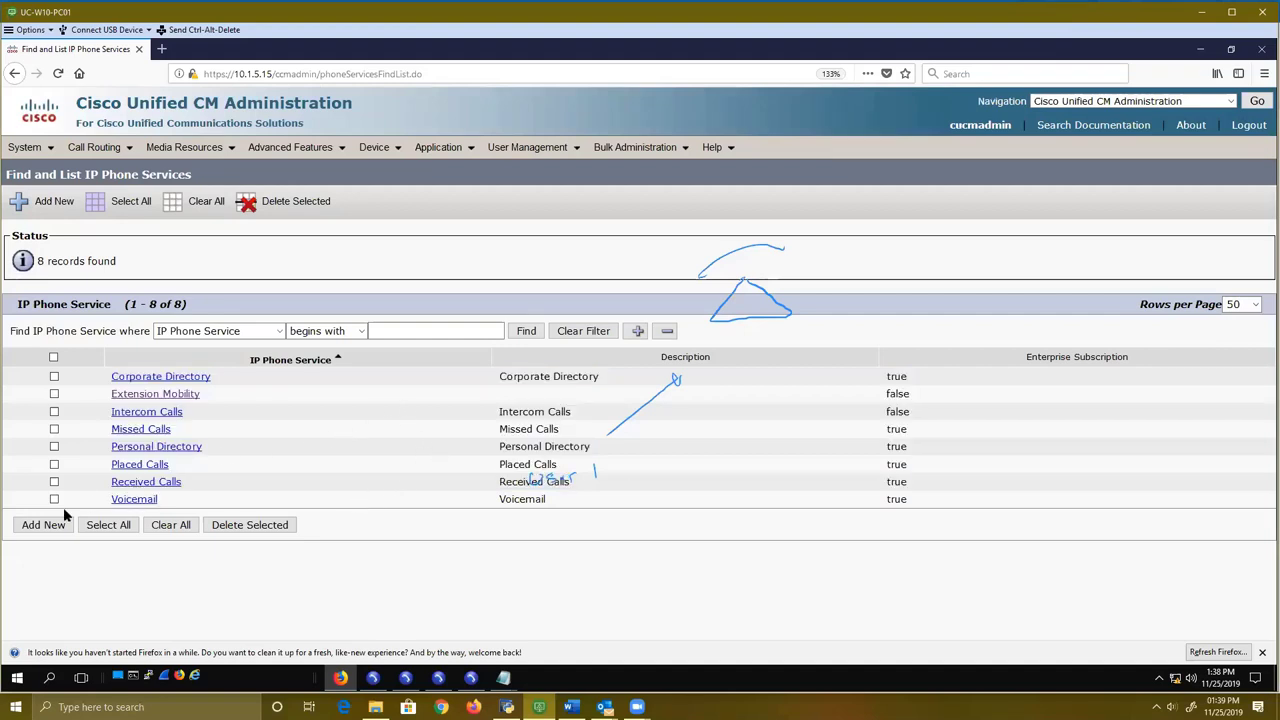
Add a new IP phone service and enter the name Extension Mobility2
left_click(43, 525)
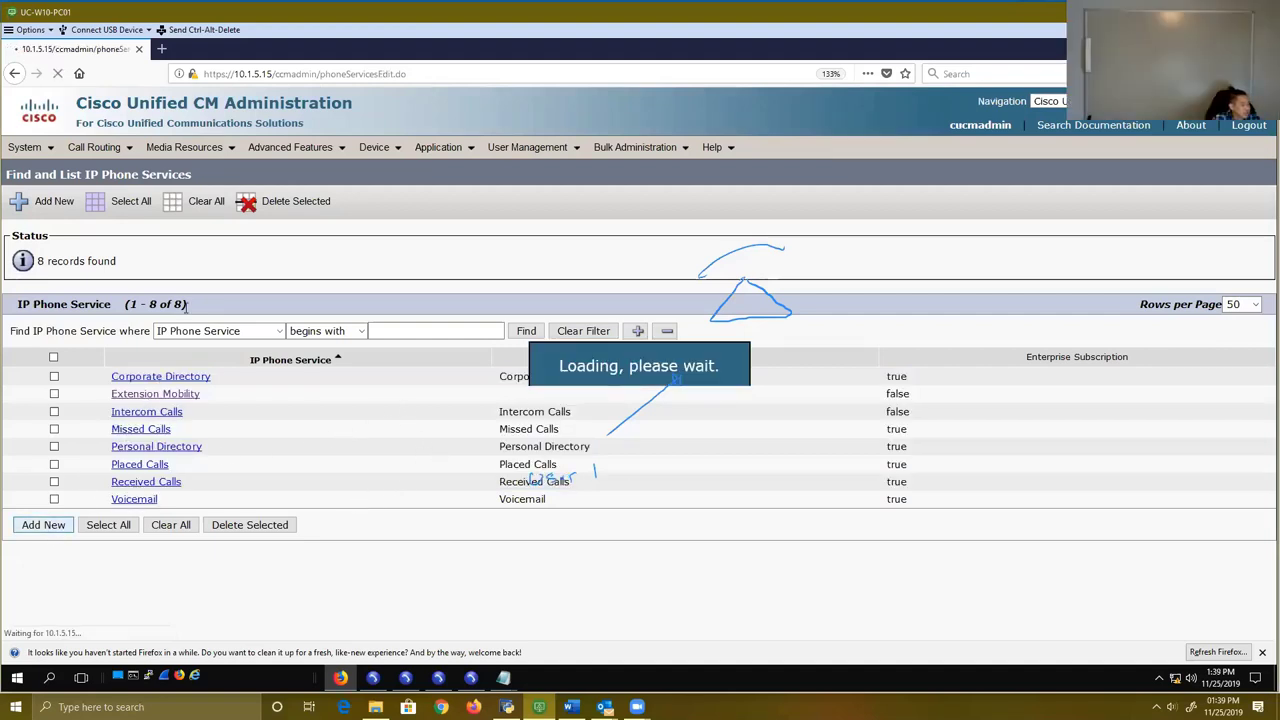
left_click(181, 320)
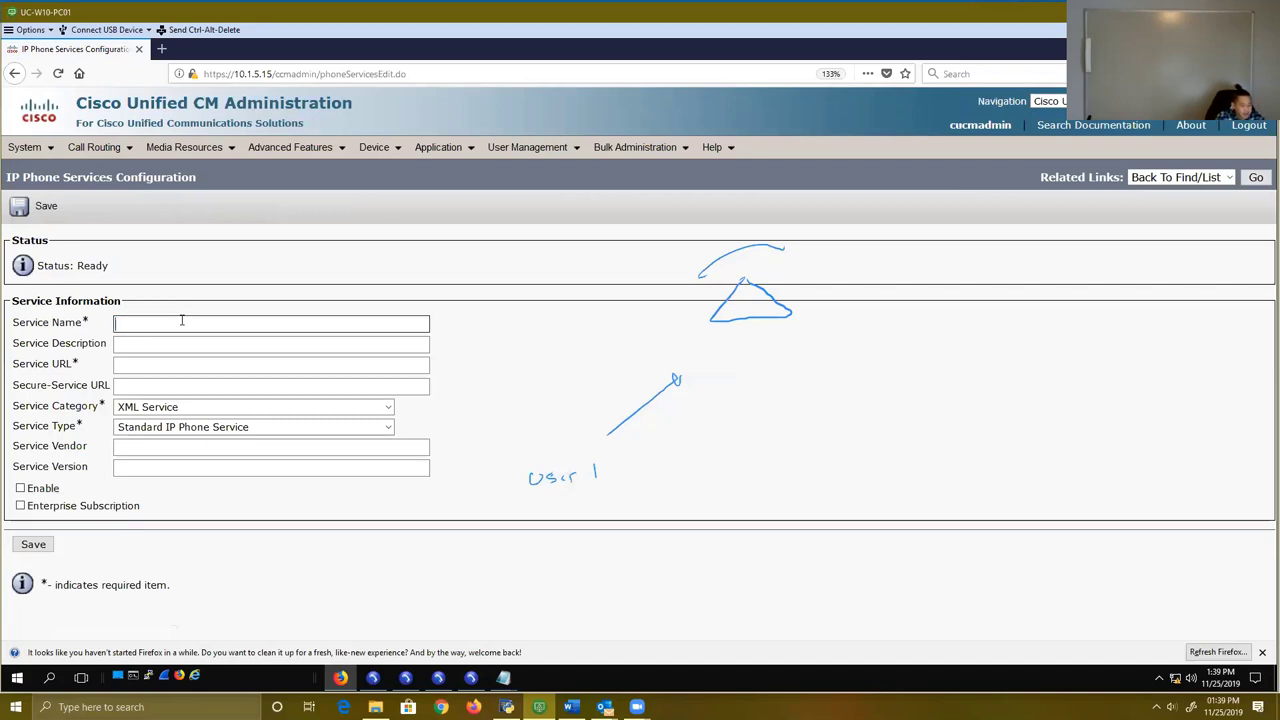
type("Ex")
key("Down")
key("Tab")
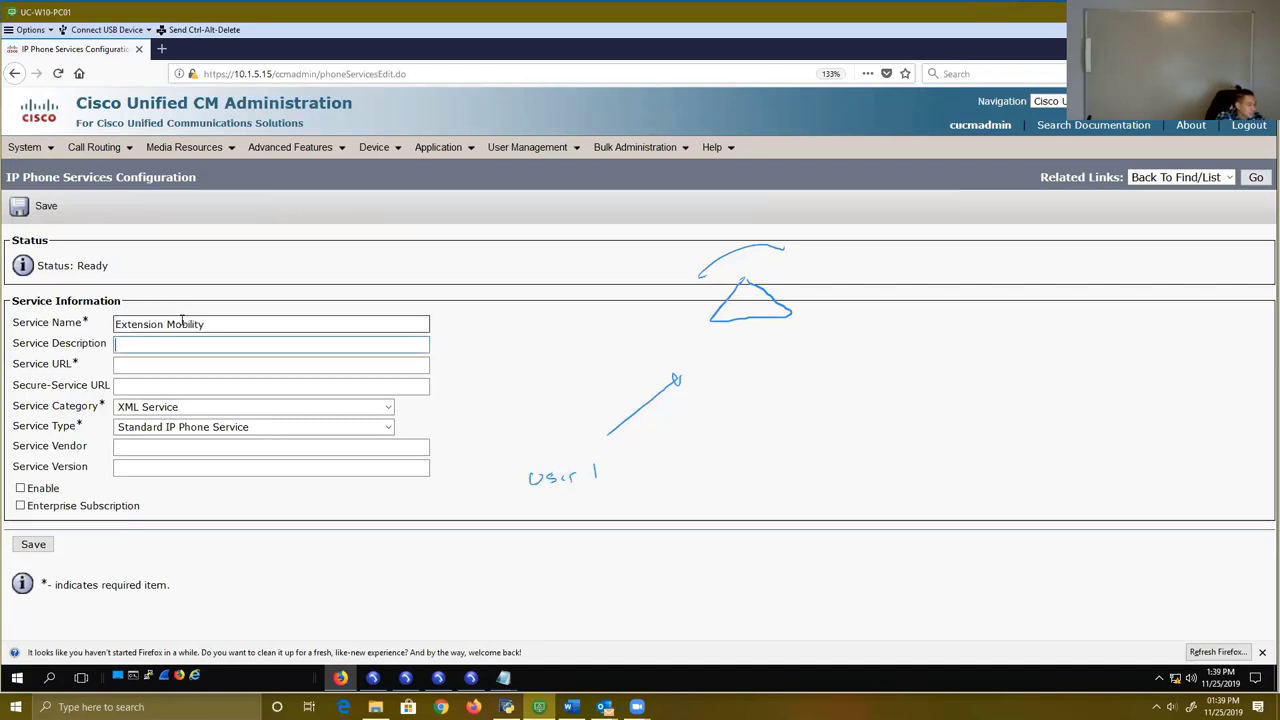
left_click(210, 325)
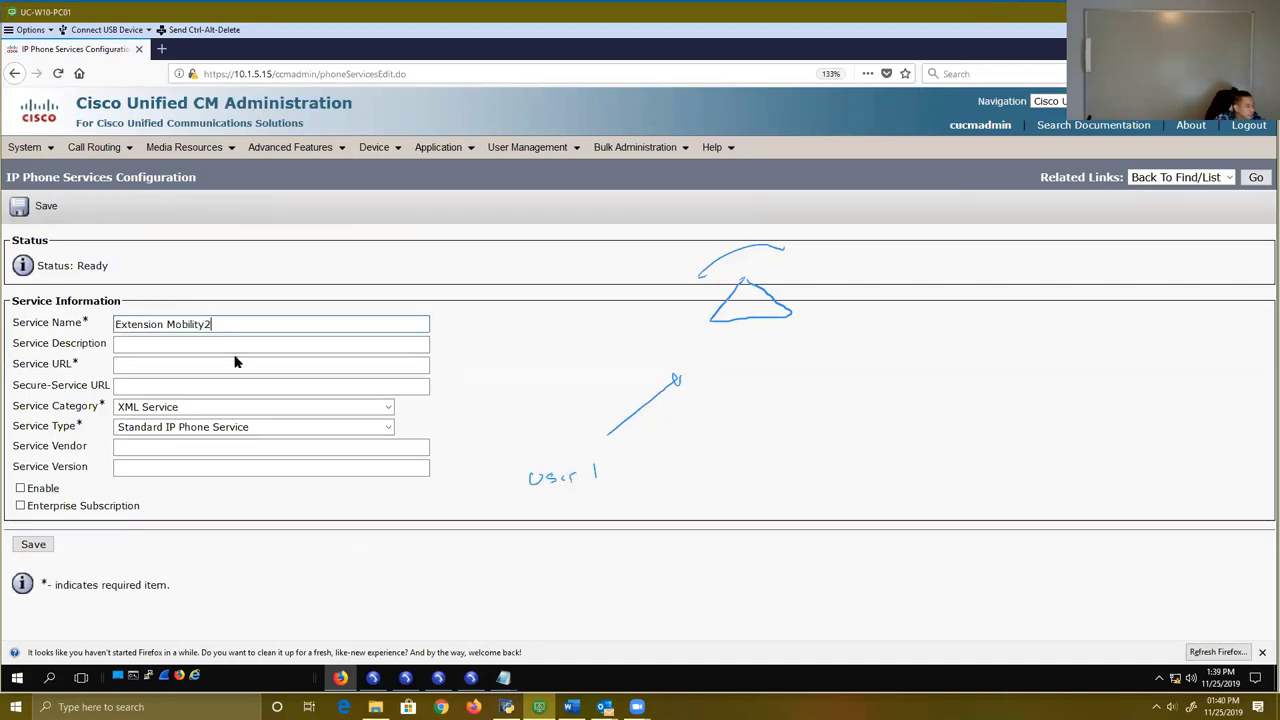
Put the EMAppServlet URL in the Service URL field, not Secure-Service URL, and save
left_click(141, 387)
right_click(143, 389)
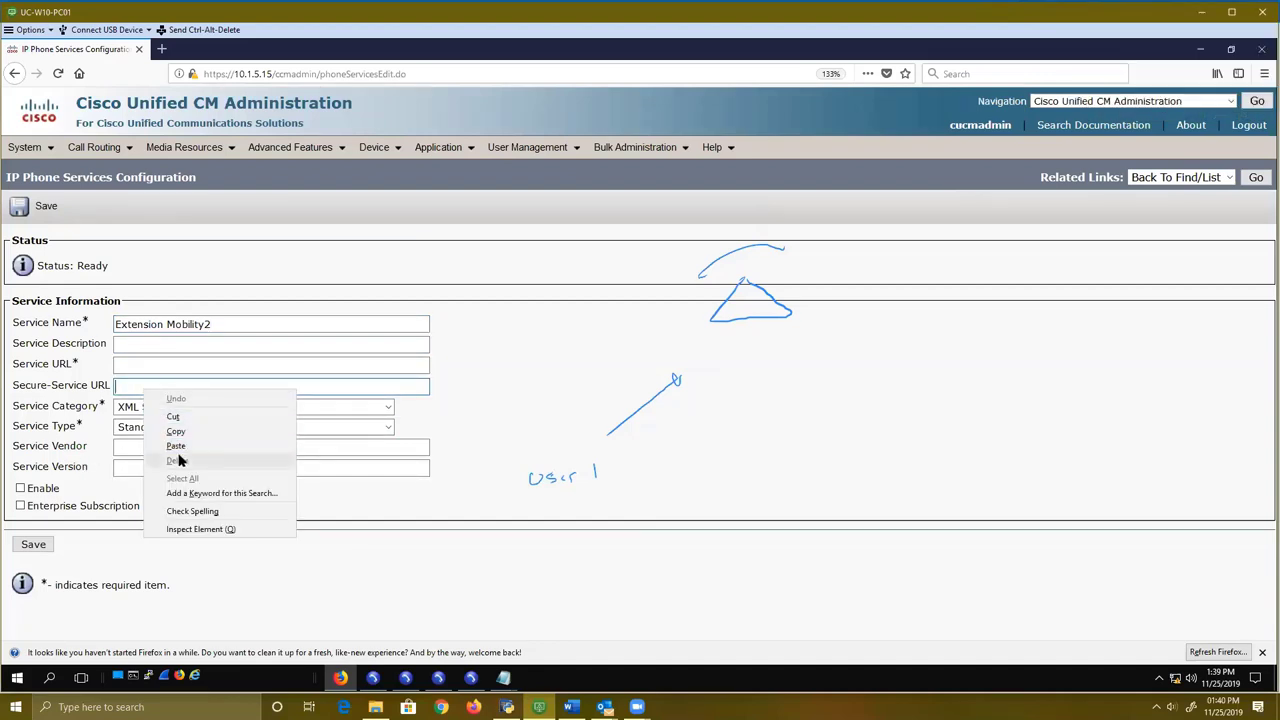
left_click(176, 445)
left_click(33, 543)
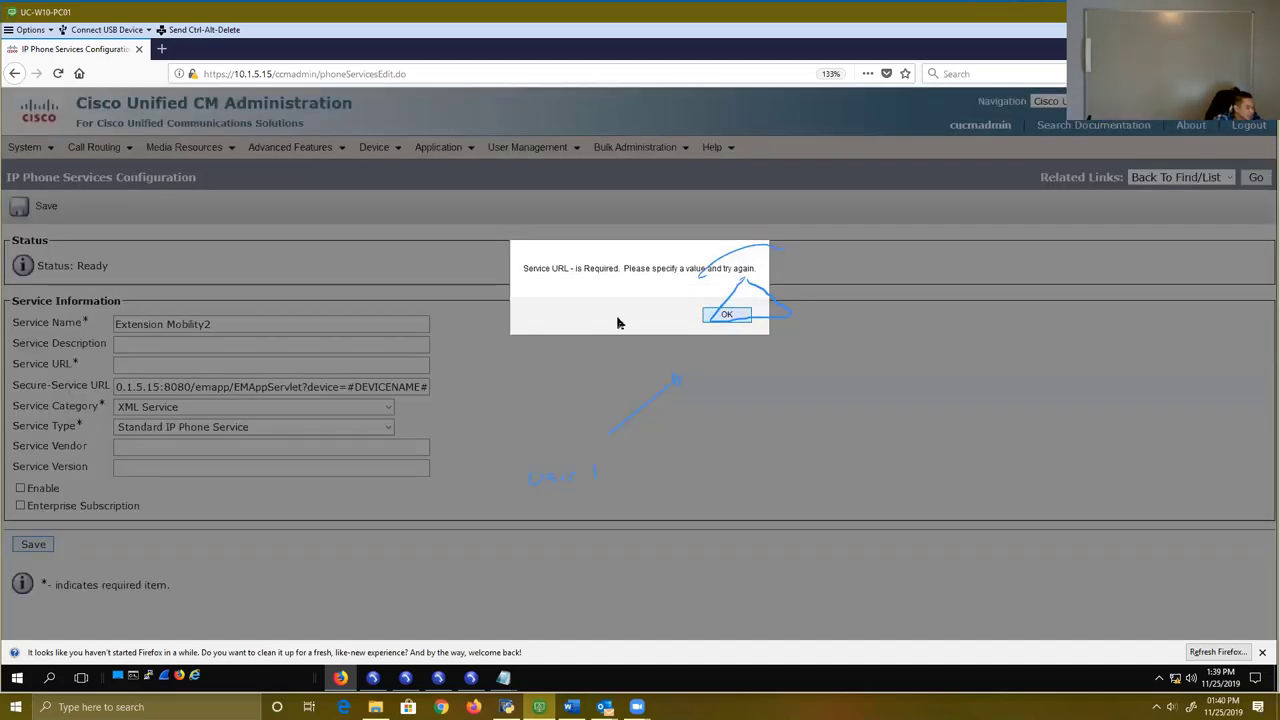
key("Return")
key("ctrl+x")
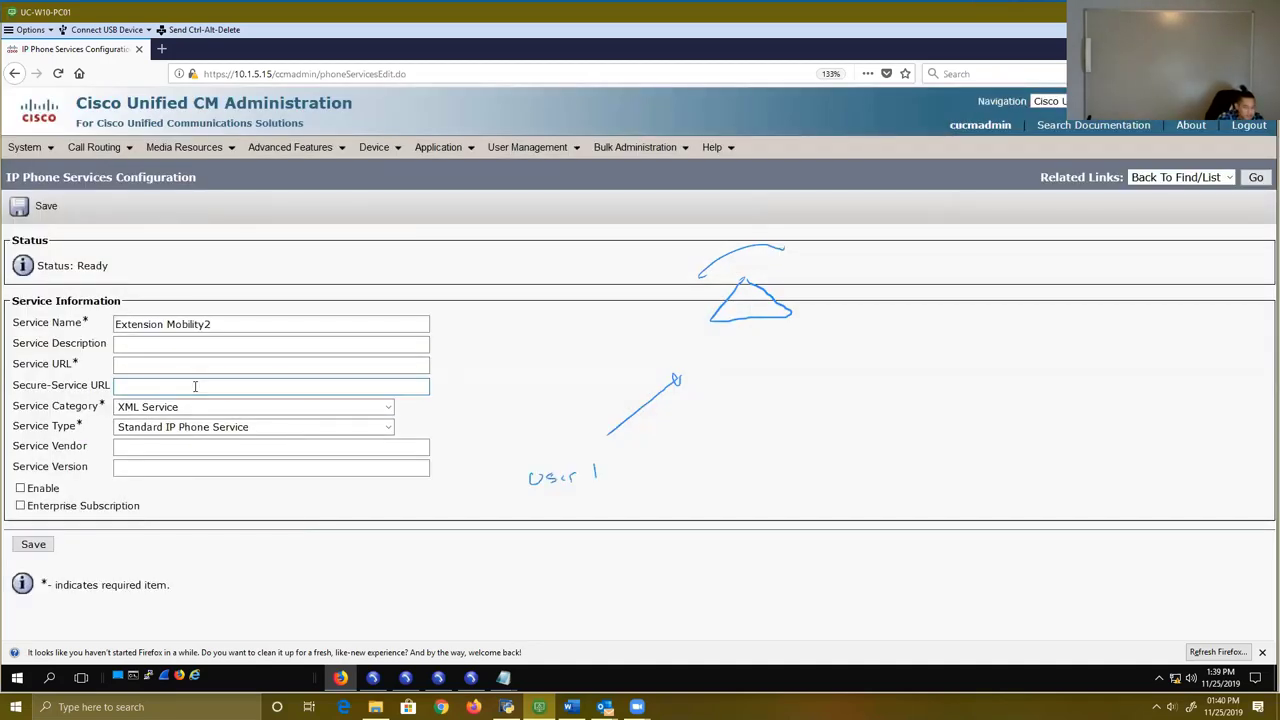
left_click(191, 364)
right_click(191, 364)
left_click(222, 421)
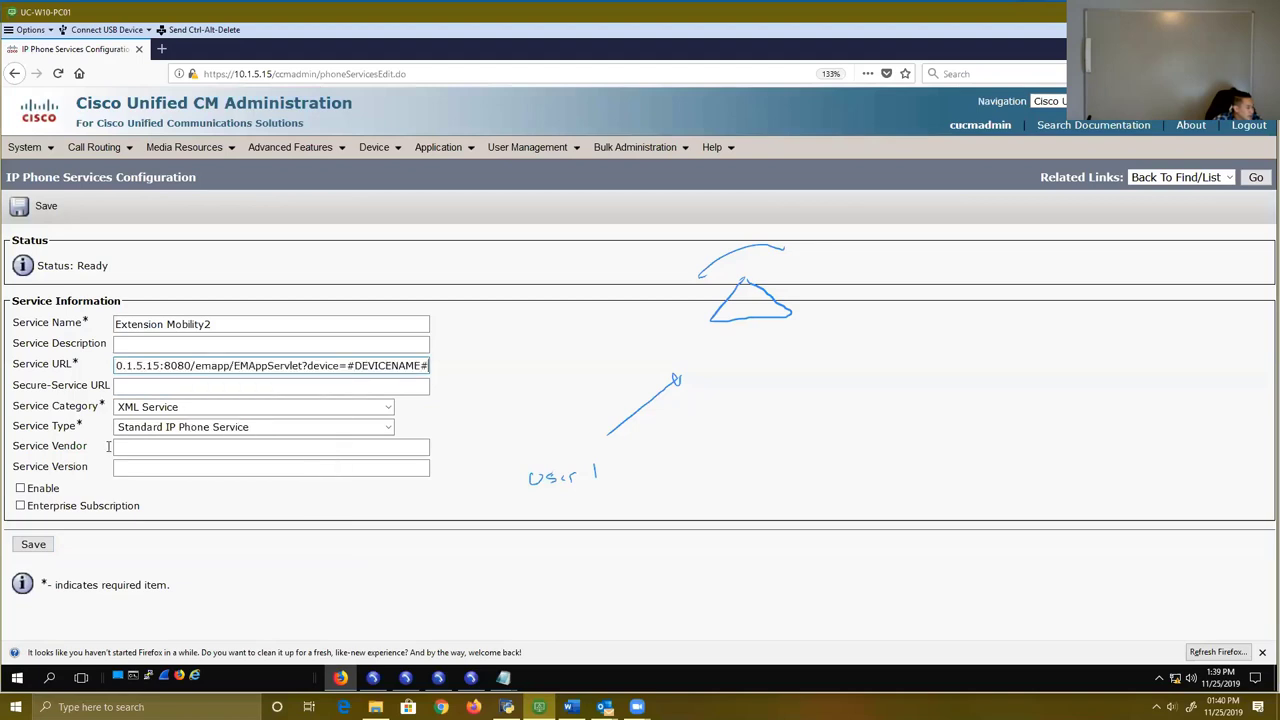
left_click(33, 544)
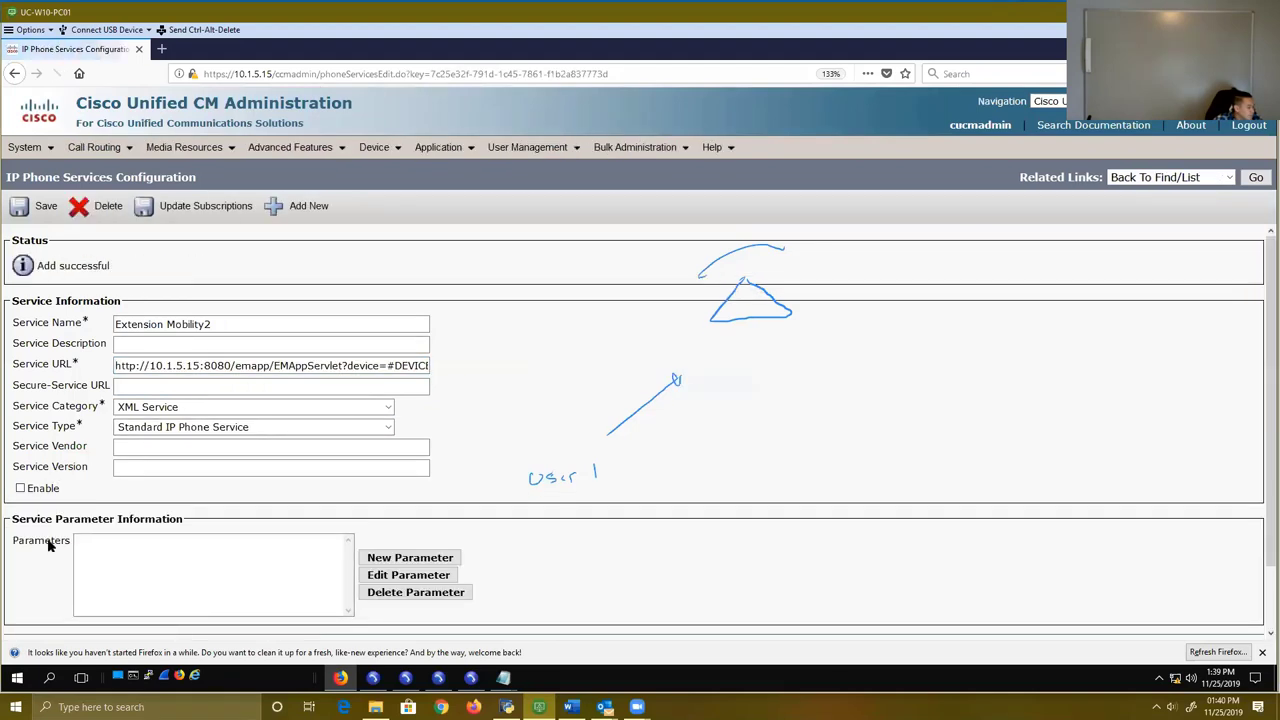
mouse_move(374, 150)
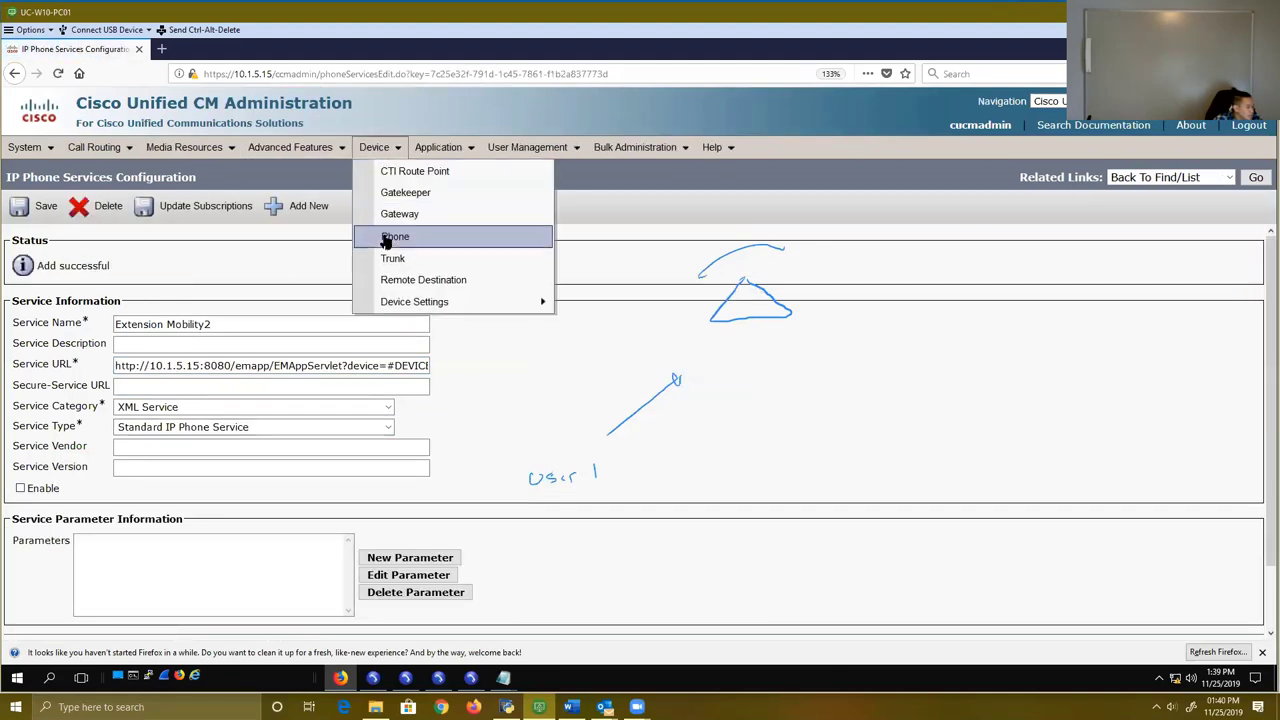
left_click(388, 236)
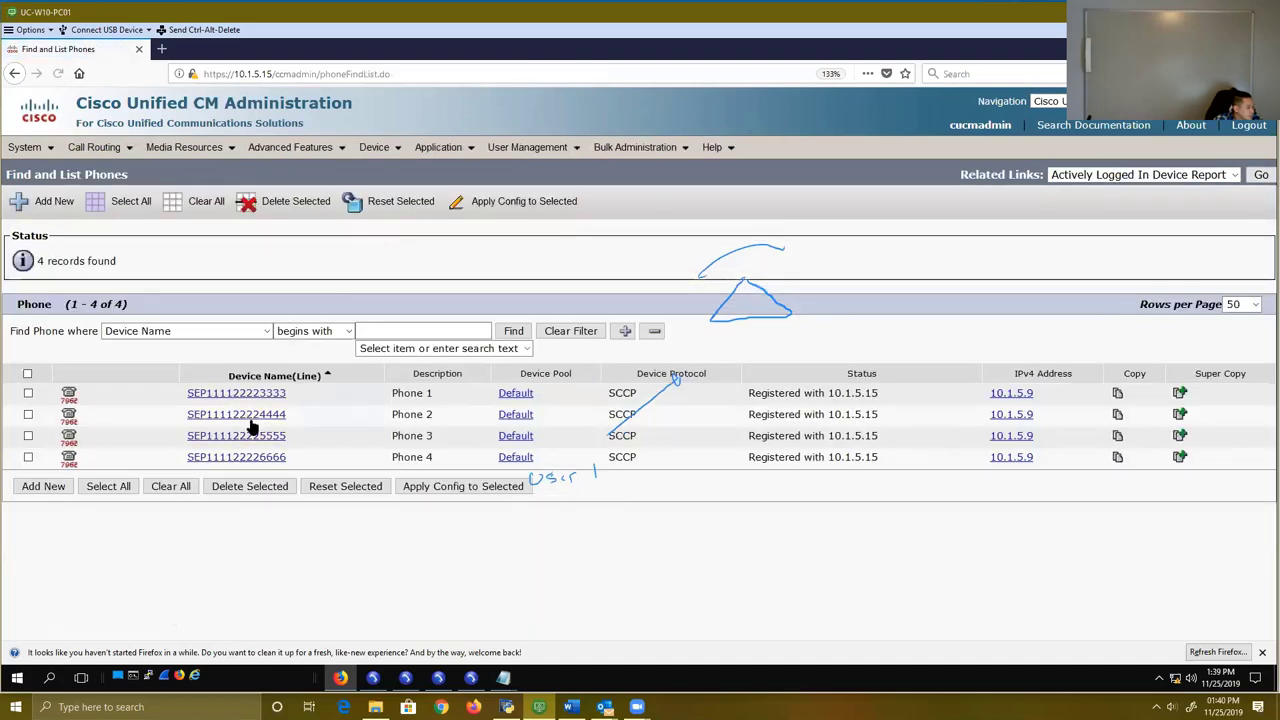
left_click(247, 415)
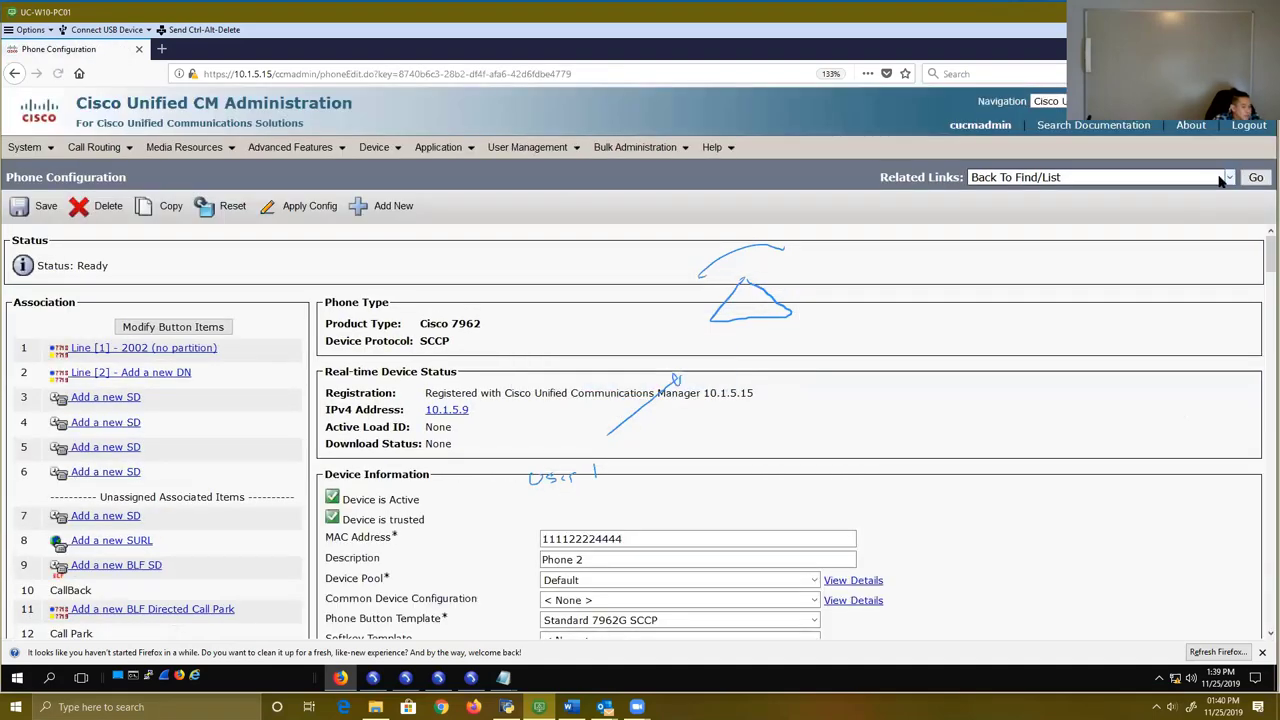
left_click(1218, 180)
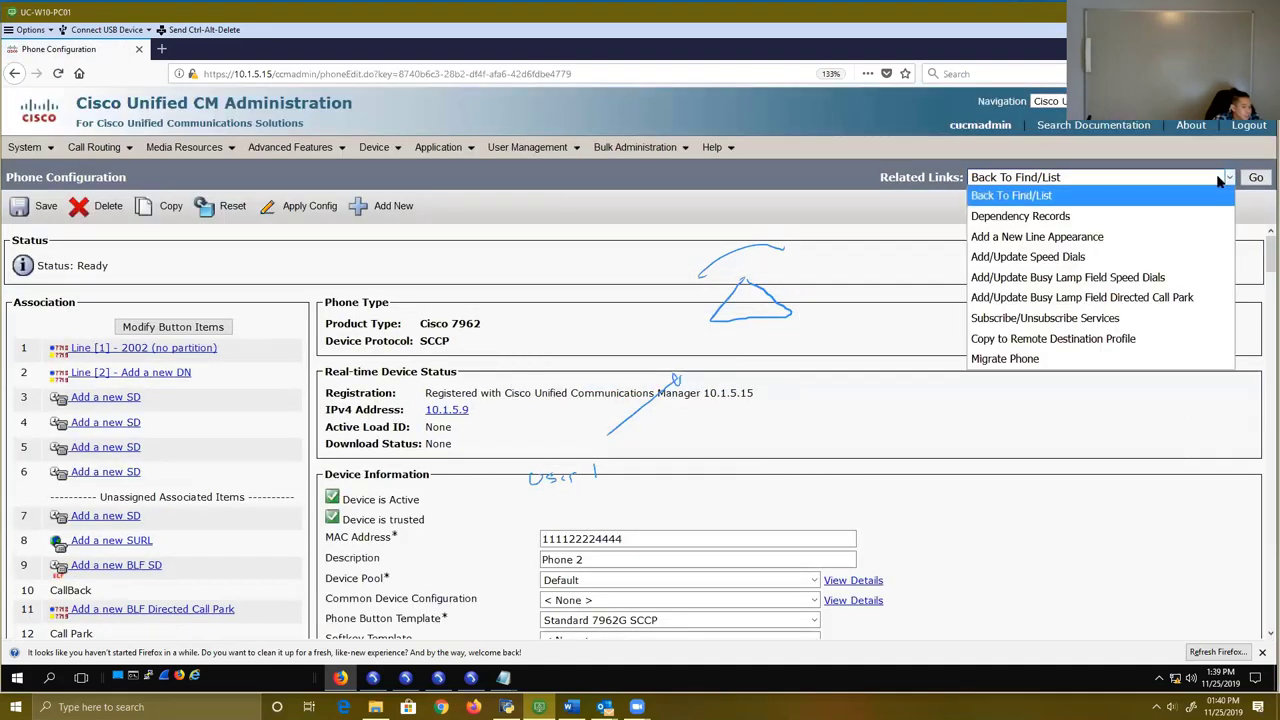
left_click(1076, 318)
left_click(1253, 177)
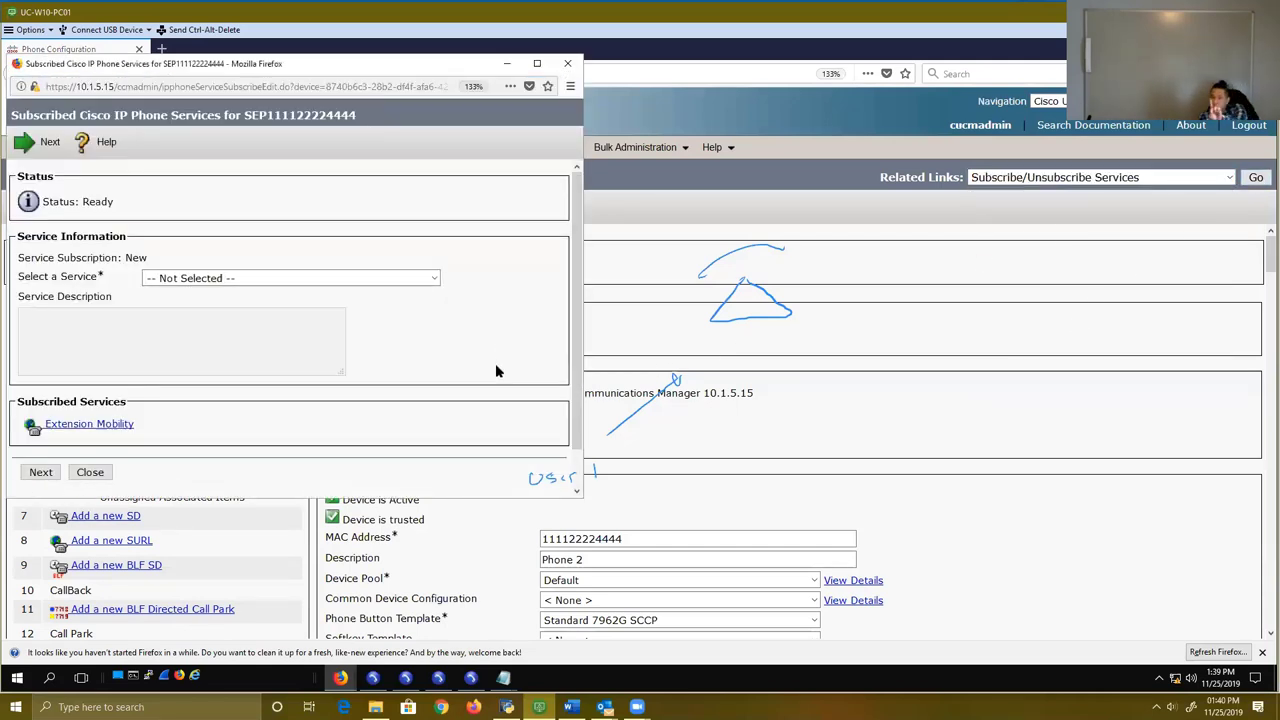
Subscribe Phone 2 to the Extension Mobility2 service and close the subscription window
left_click(376, 281)
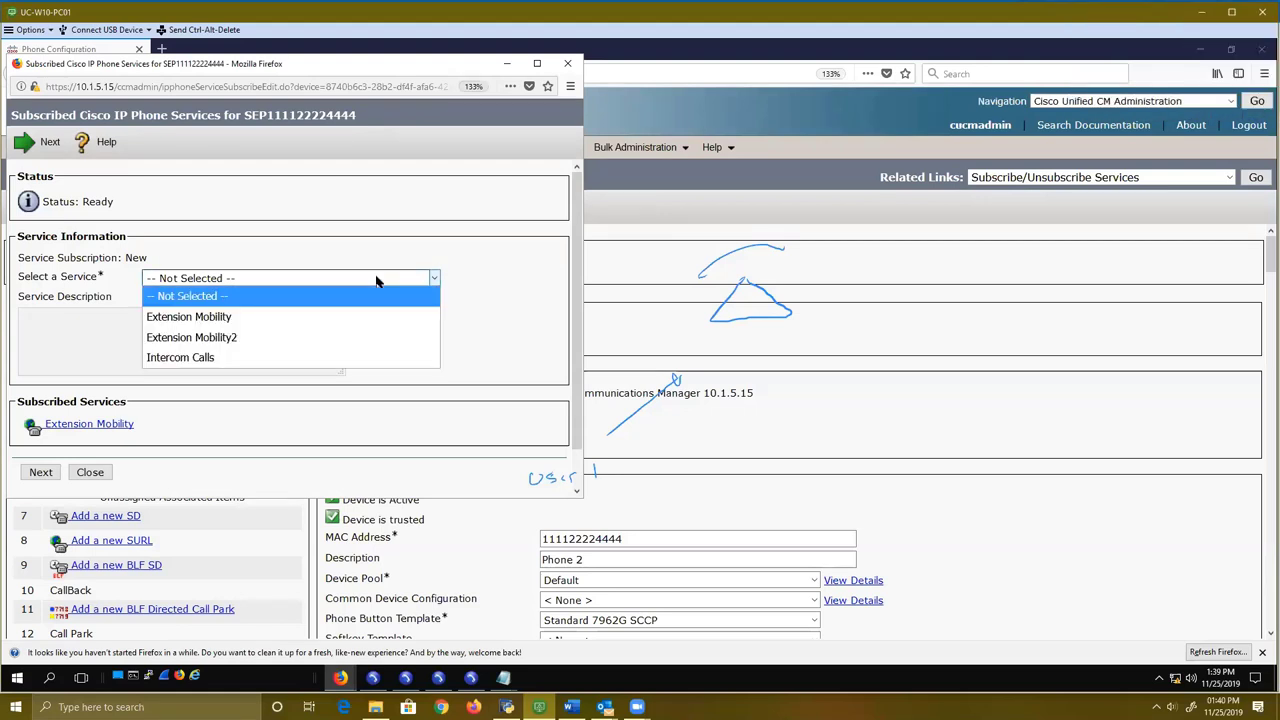
left_click(234, 337)
left_click(41, 472)
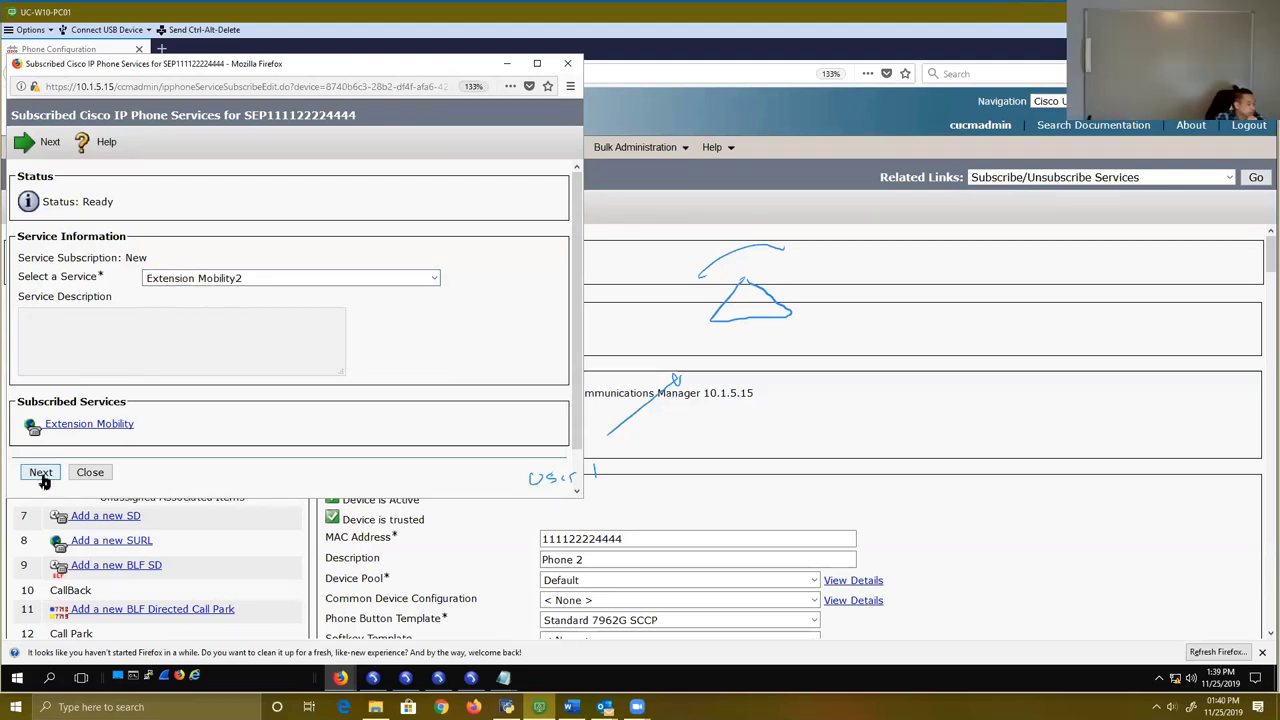
left_click(55, 384)
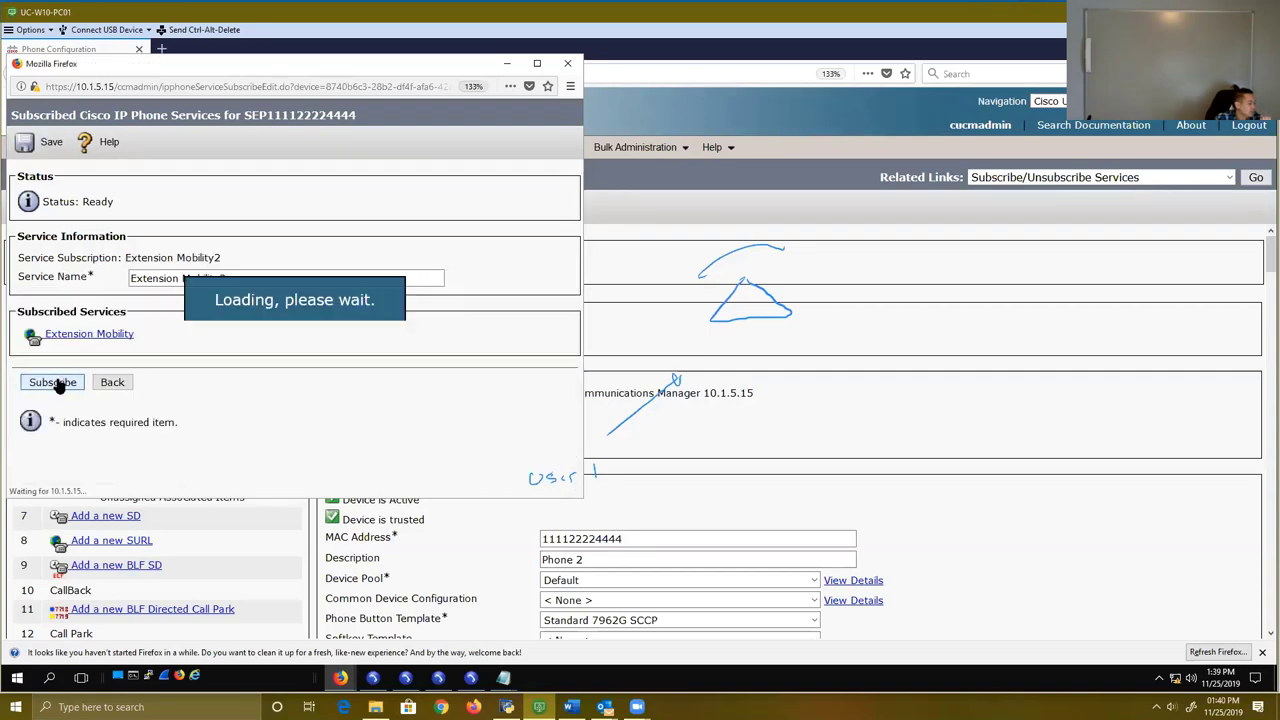
left_click(567, 63)
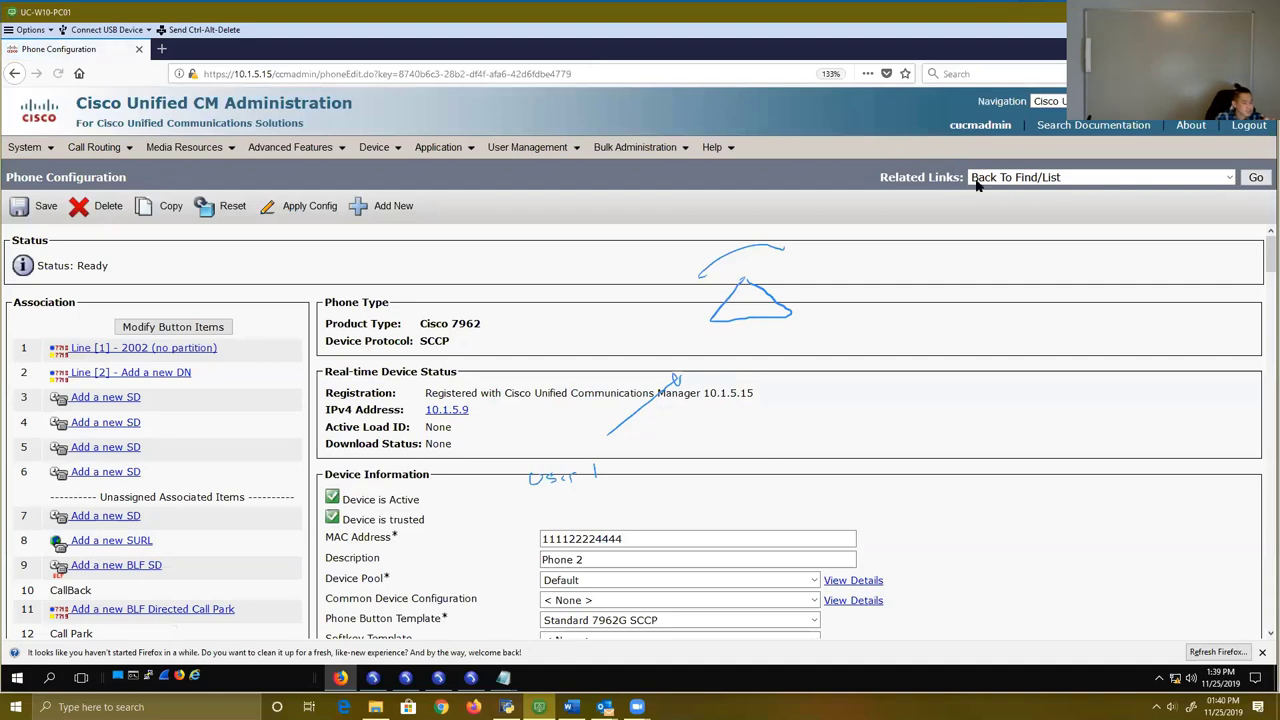
Apply Config to Phone 2 and check that its softphone re-registers on line 2002
left_click(297, 213)
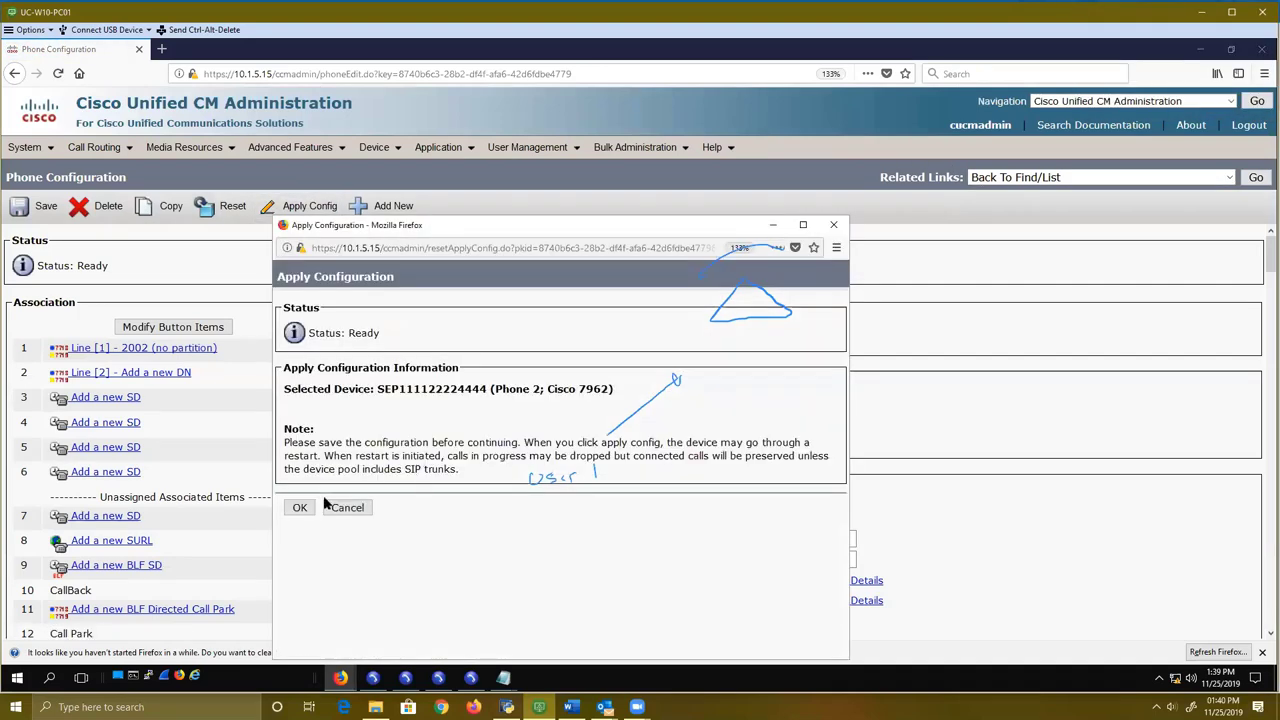
left_click(297, 506)
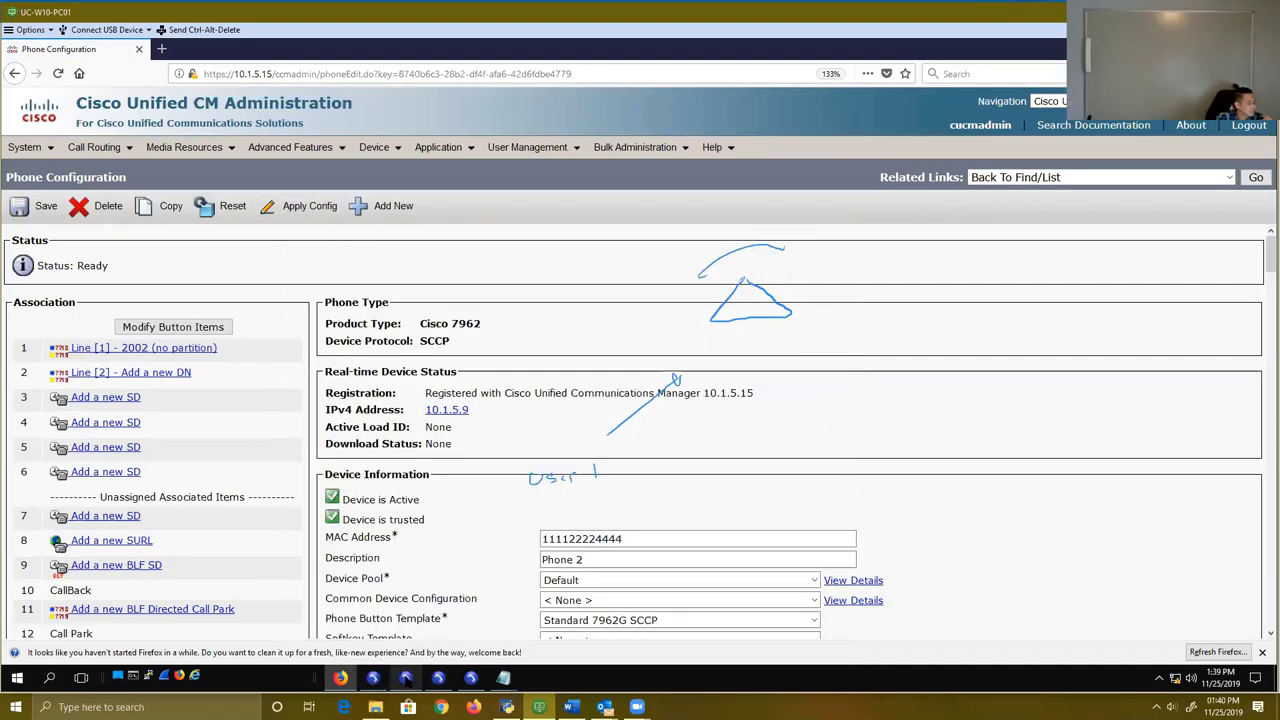
left_click(405, 678)
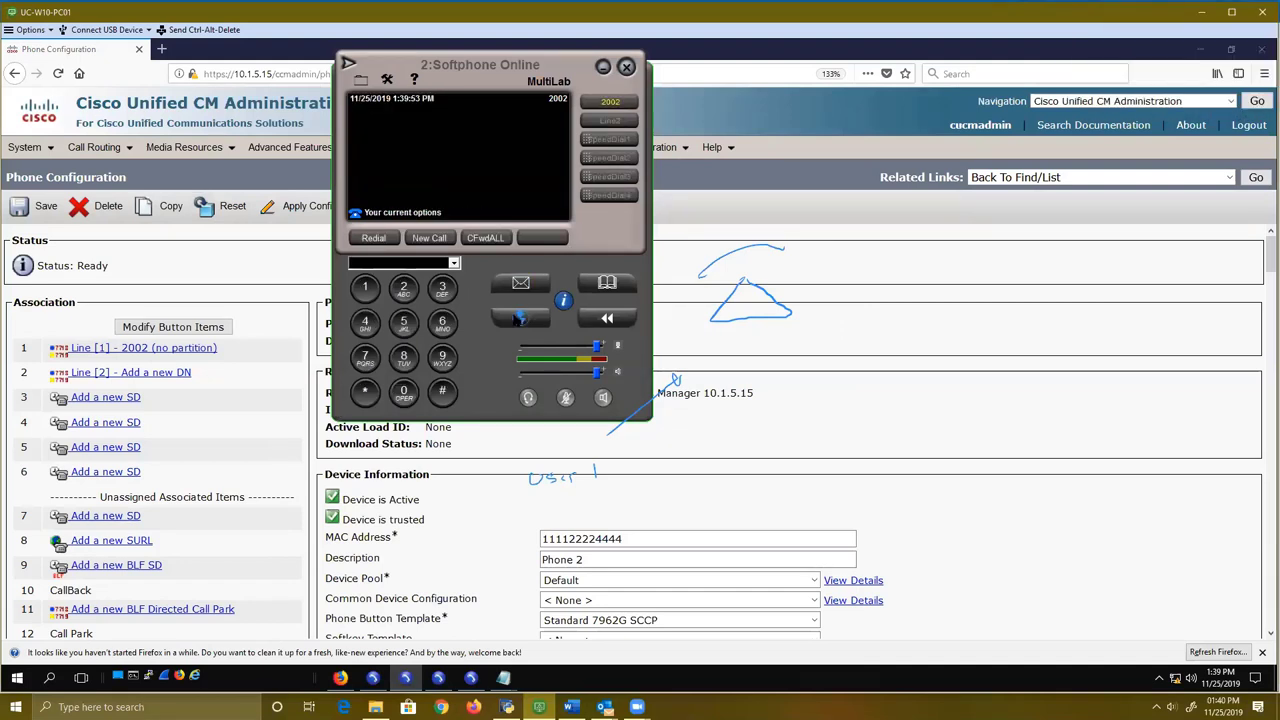
left_click(520, 318)
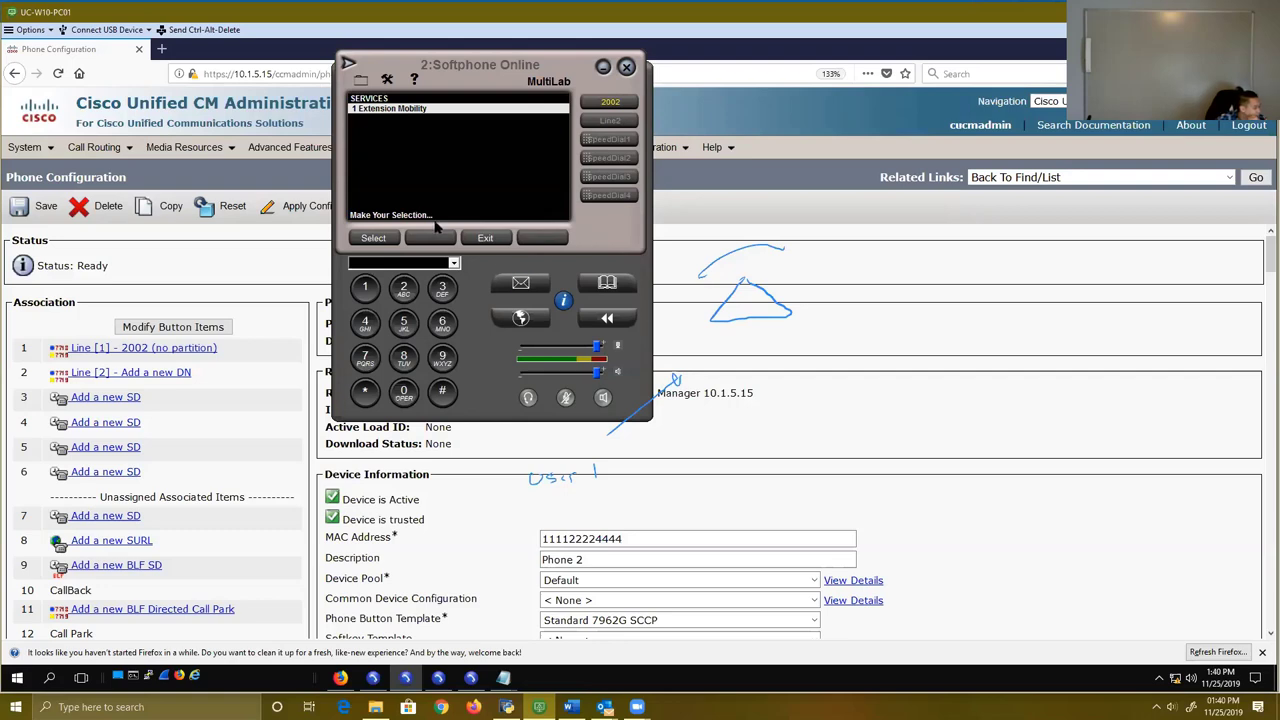
left_click(1005, 327)
left_click(1256, 178)
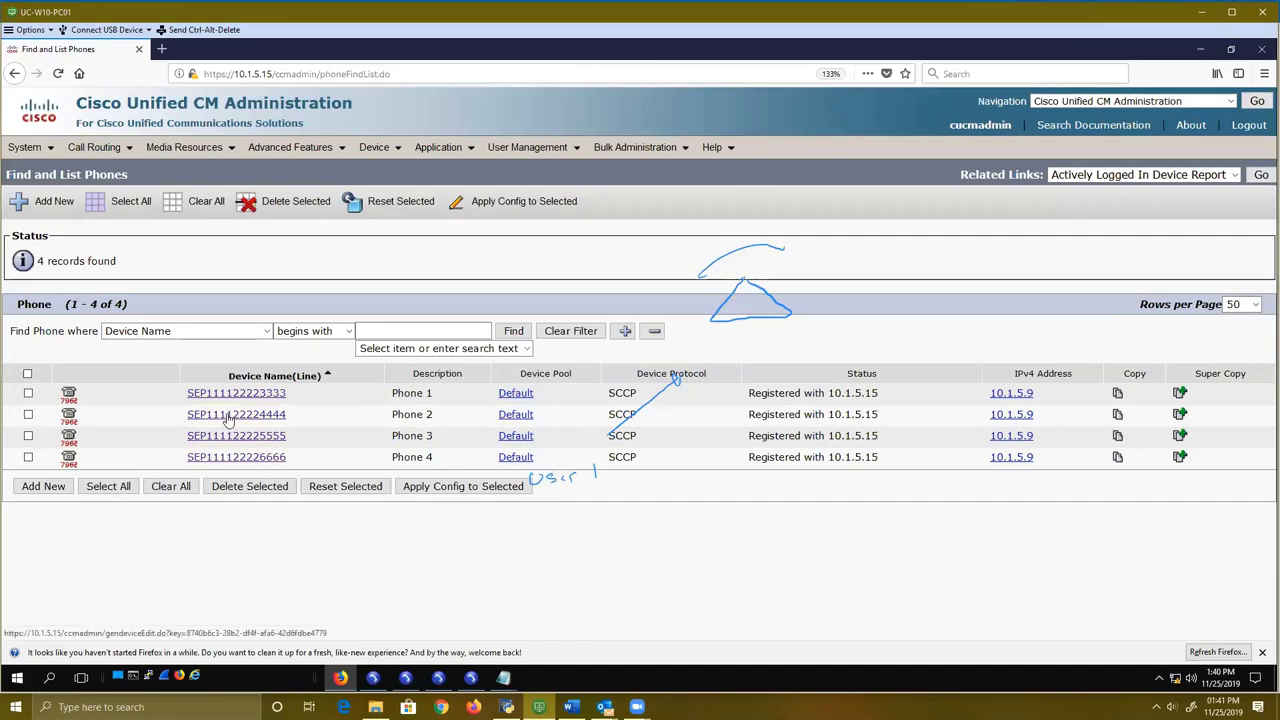
left_click(230, 414)
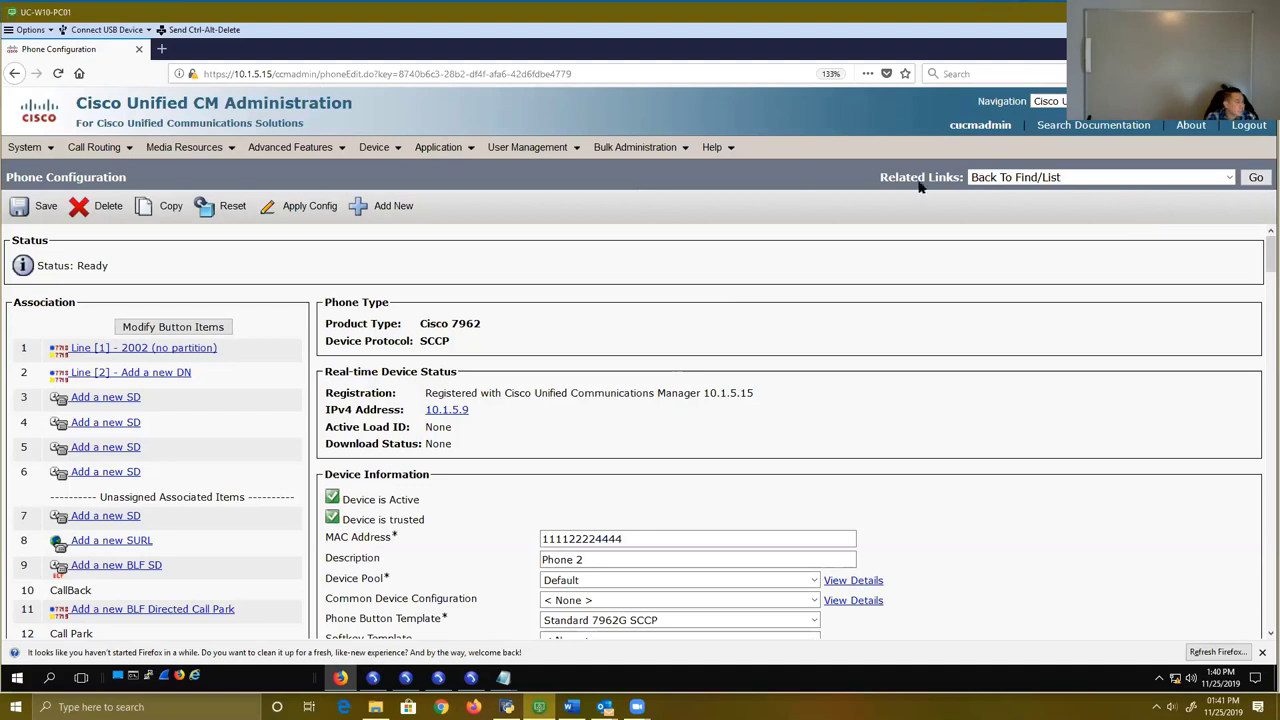
mouse_move(378, 140)
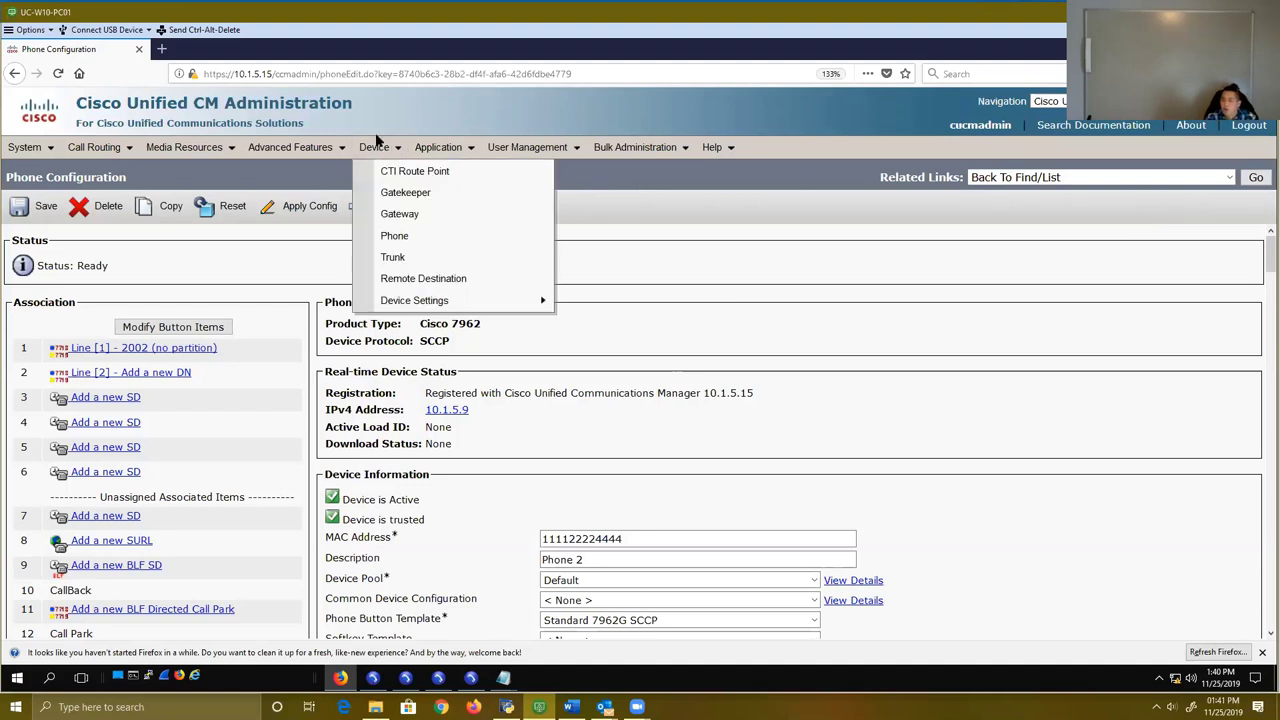